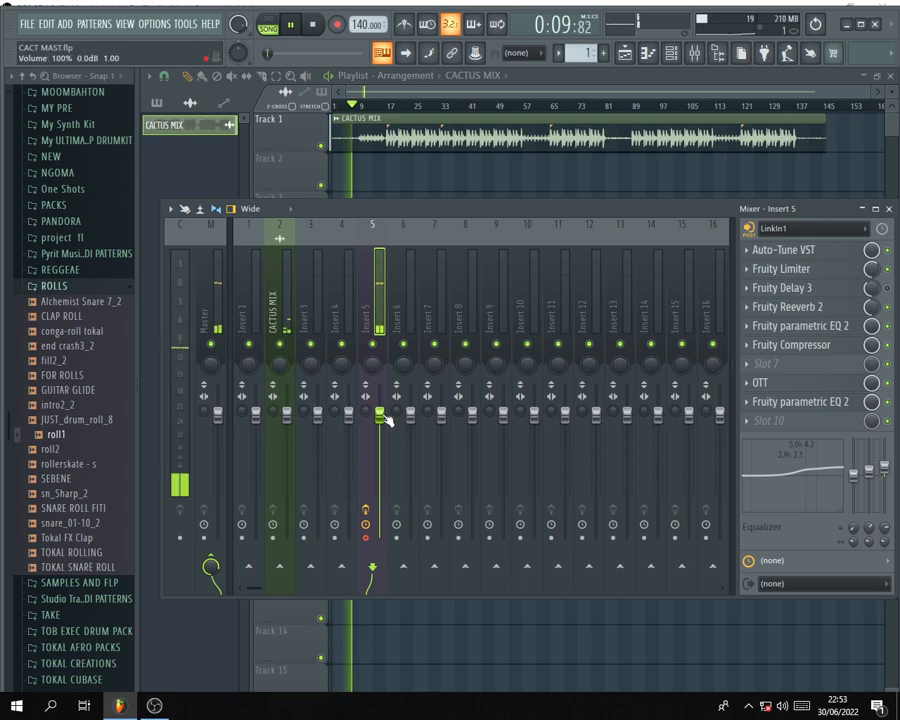
Lower the Insert 5 volume to about 86% (-3.2 dB) while the song plays, and stop playback.
left_click_drag(379, 414, 379, 437)
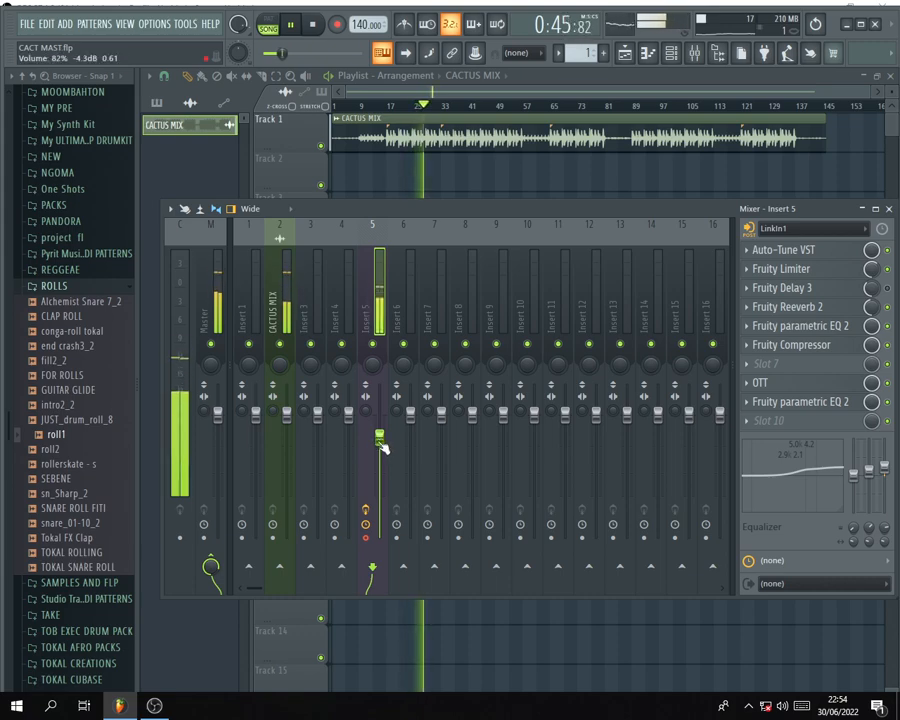
left_click_drag(382, 447, 384, 440)
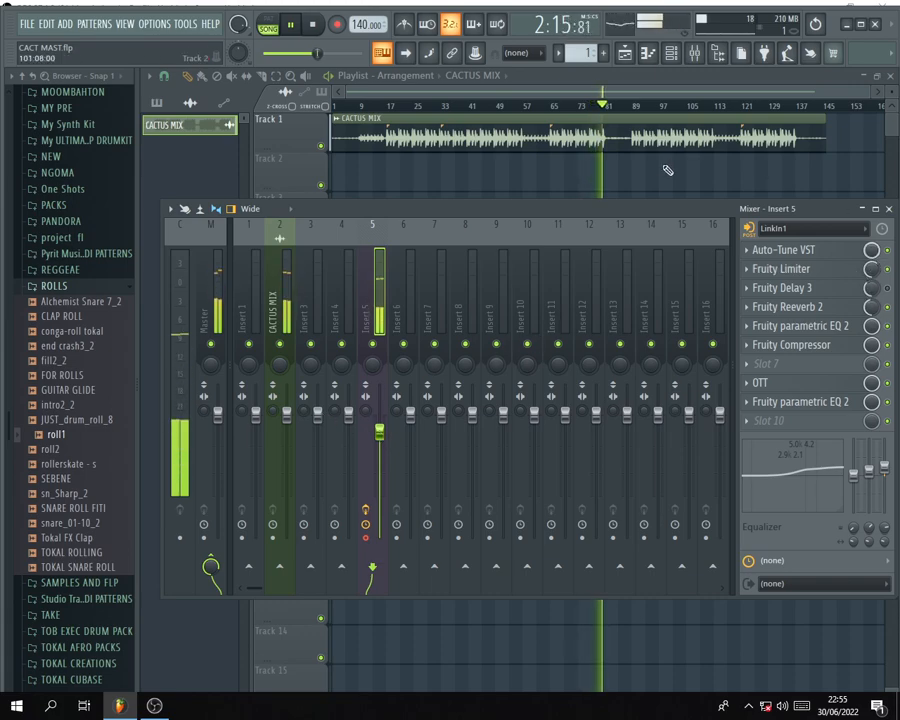
key("space")
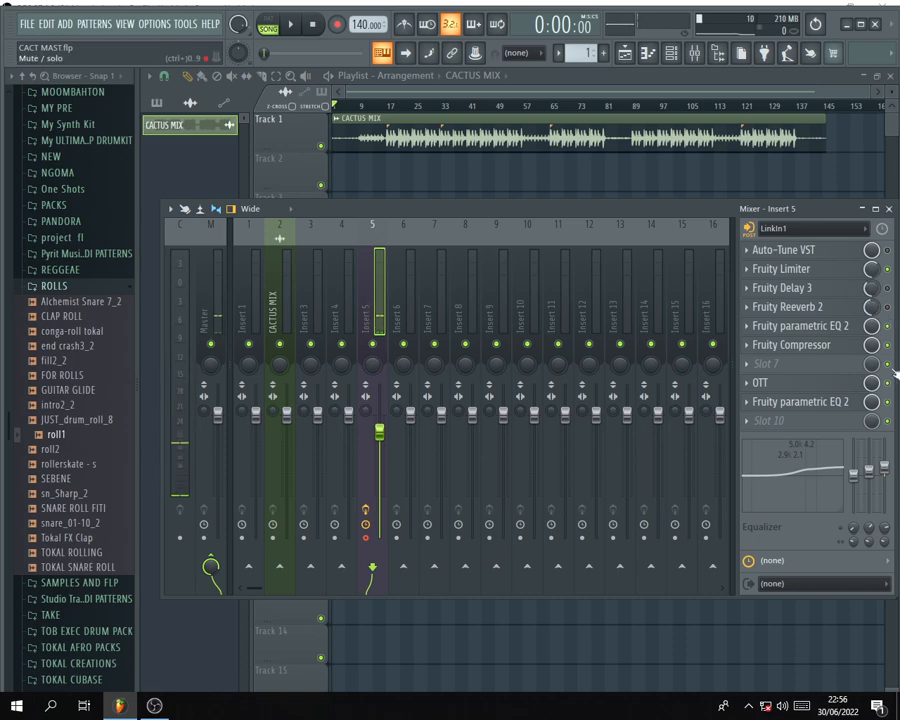
Raise the Insert 5 volume to about 88% (-2.9 dB) and save the project with the Master track selected.
left_click(280, 305)
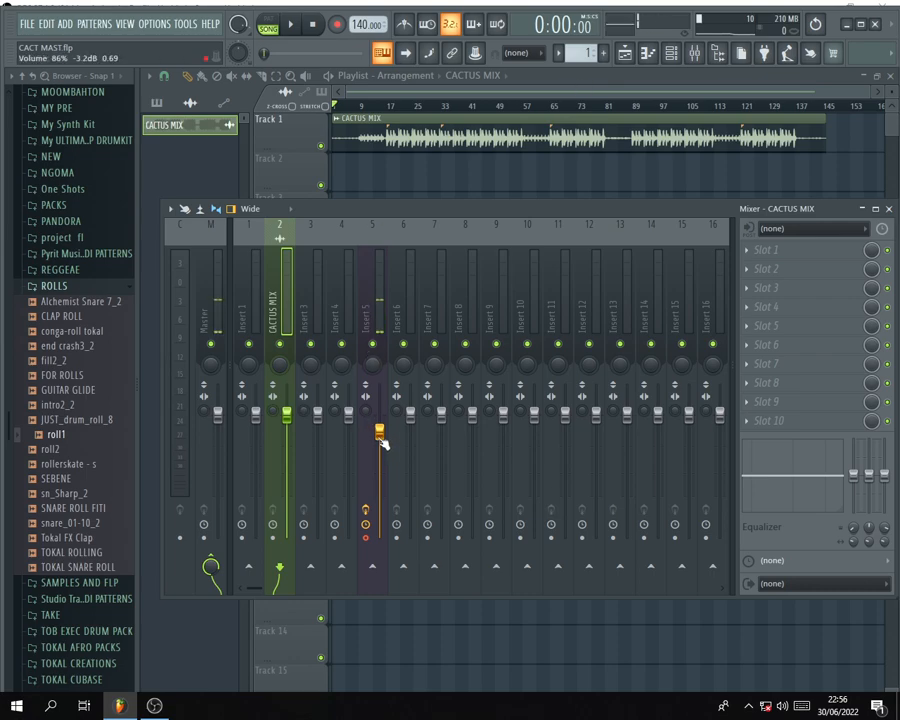
left_click_drag(383, 443, 383, 440)
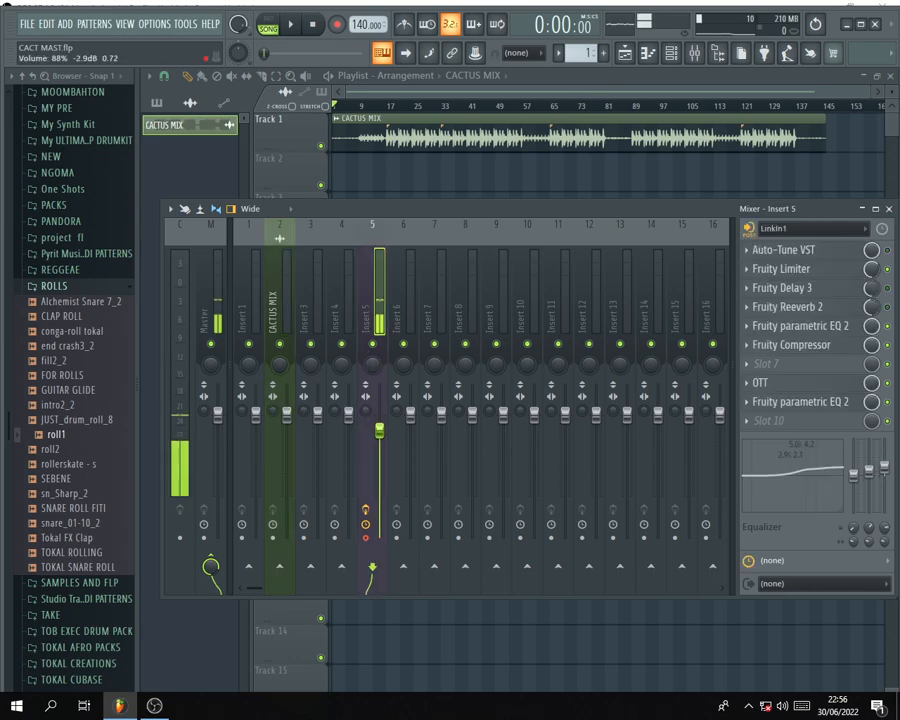
left_click(287, 305)
left_click(220, 305)
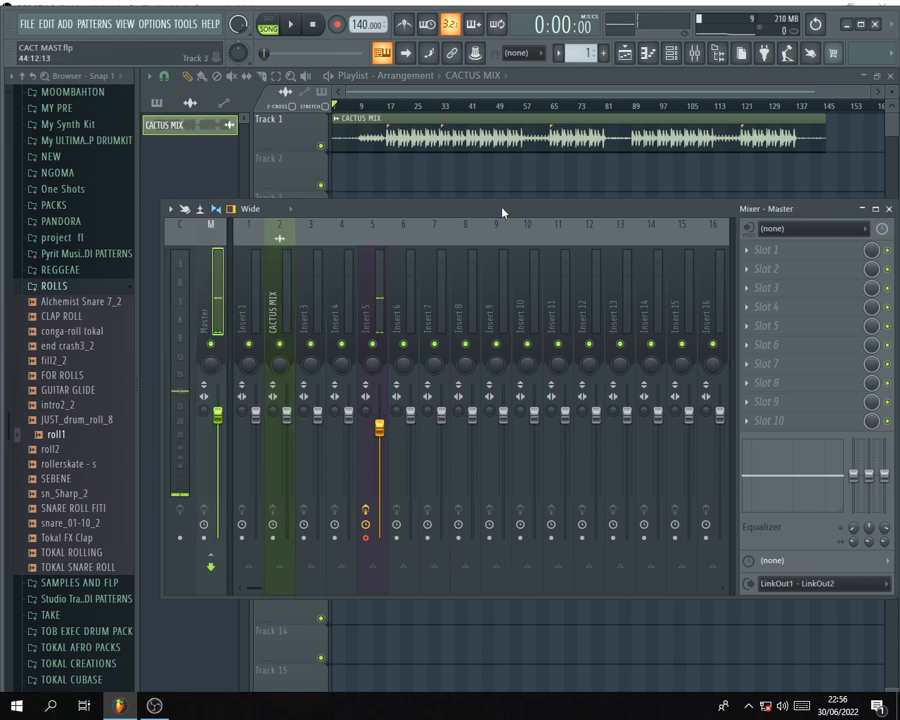
left_click_drag(502, 209, 498, 215)
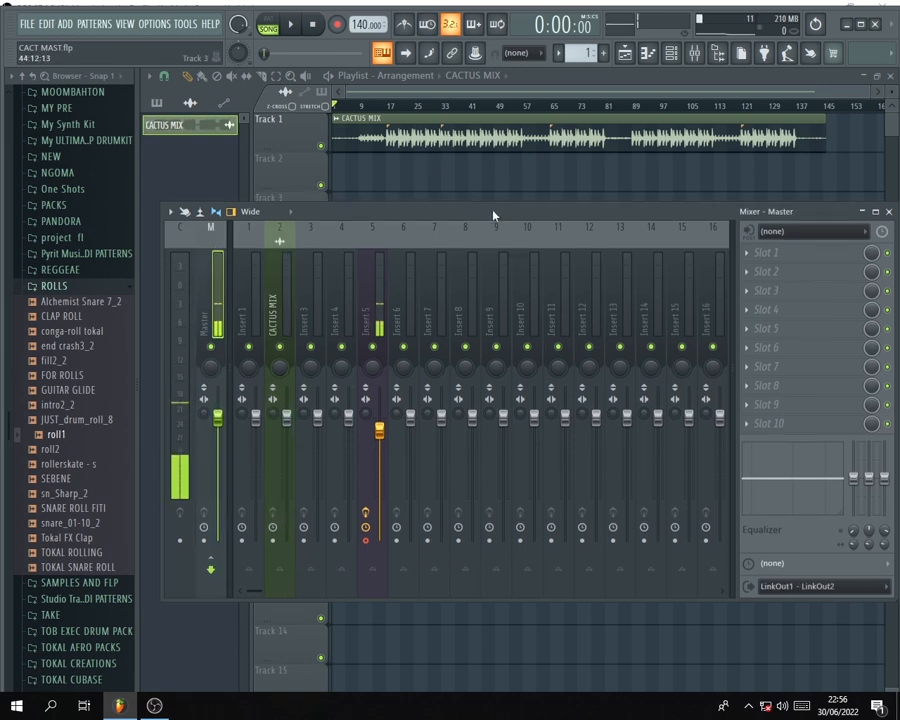
key("ctrl+s")
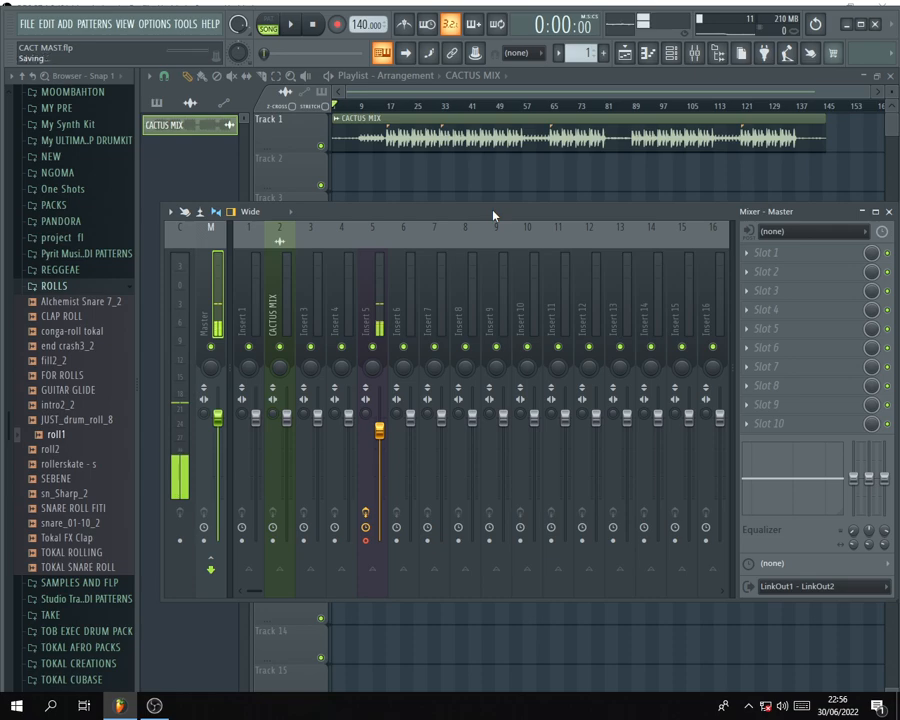
Select Insert 5 and move the mixer window slightly down so its whole effects rack stays on screen.
left_click(380, 312)
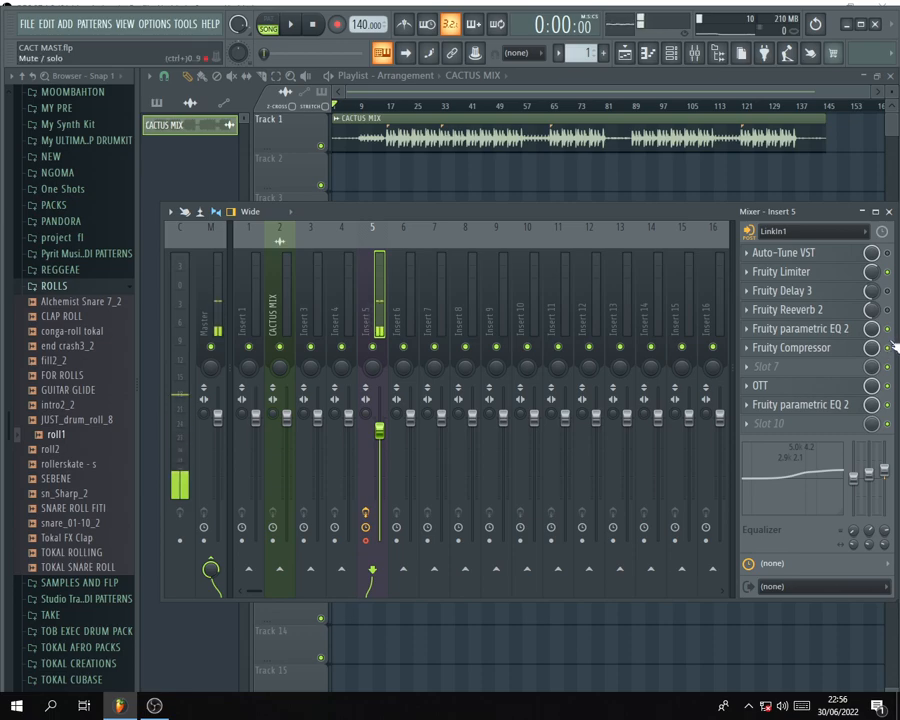
left_click_drag(647, 211, 667, 224)
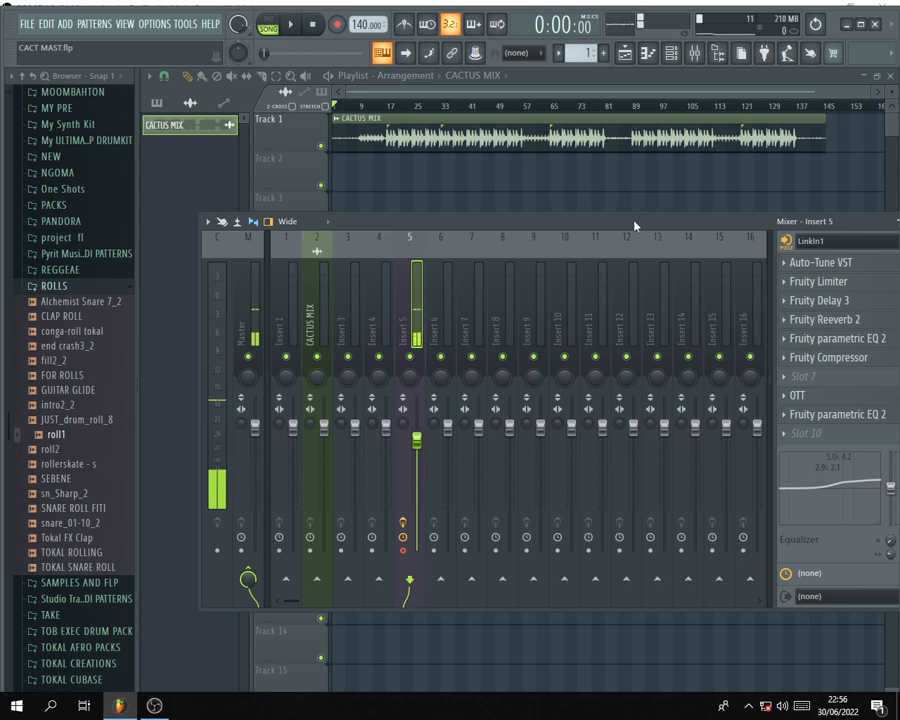
left_click_drag(635, 225, 598, 237)
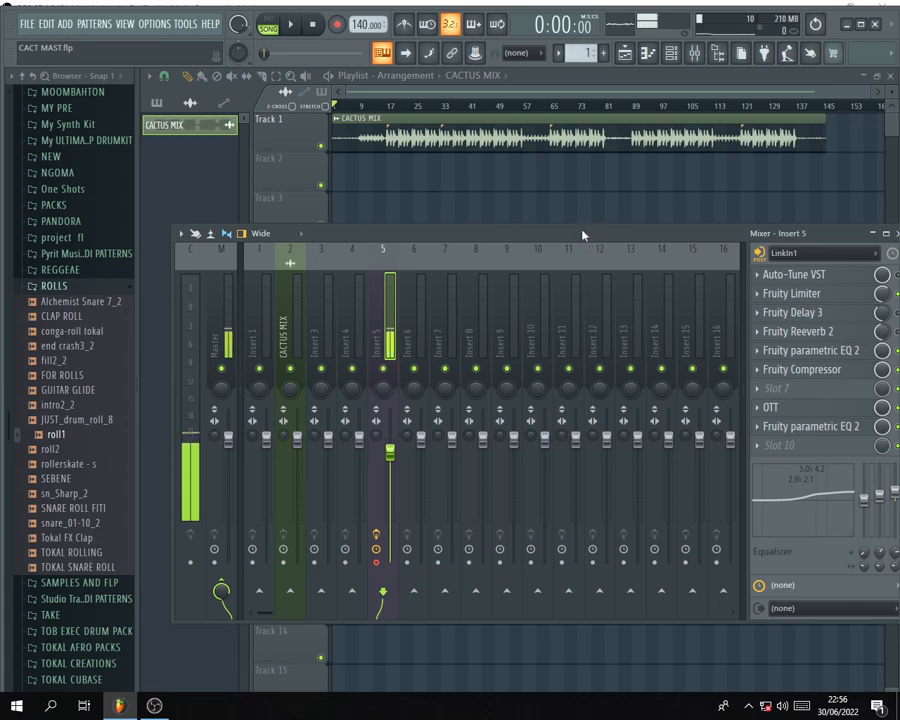
mouse_move(513, 240)
left_mouse_down()
mouse_move(524, 231)
mouse_move(496, 231)
mouse_move(516, 227)
left_mouse_up()
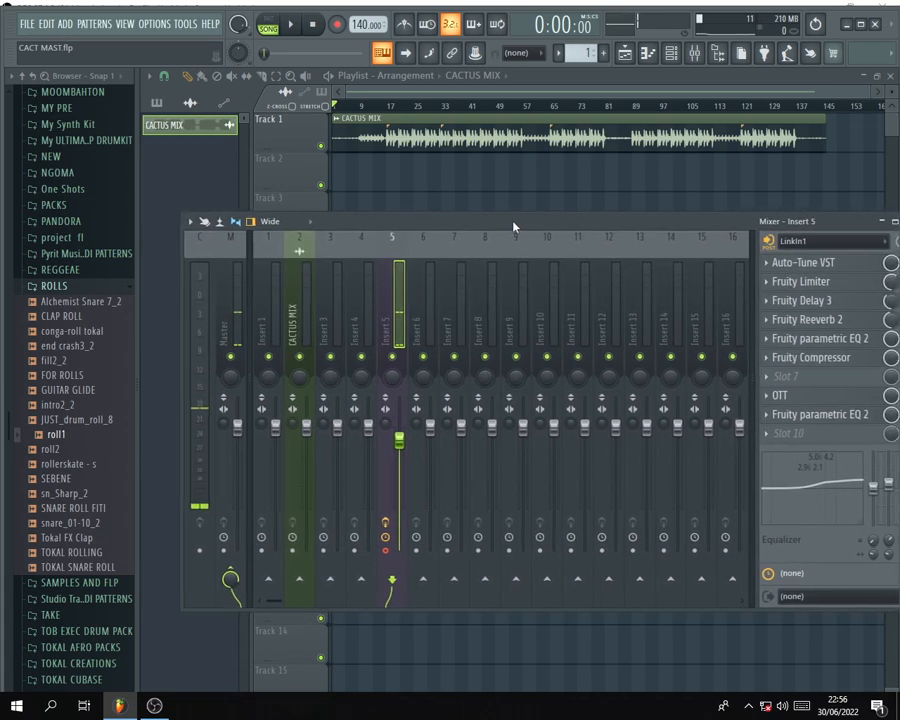
left_click(295, 315)
left_click(391, 318)
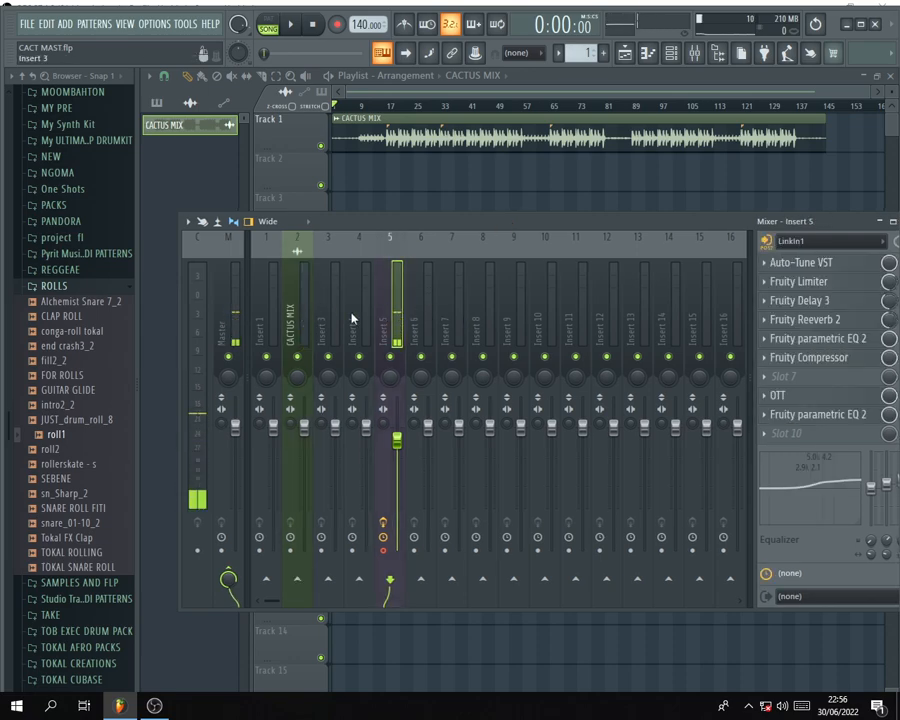
left_click_drag(675, 228, 640, 237)
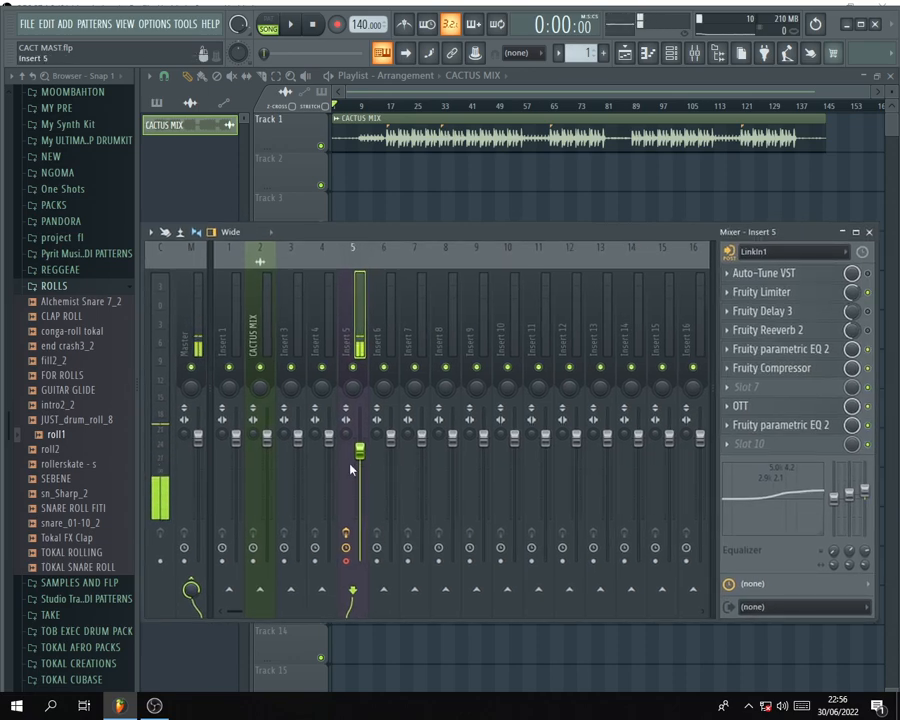
Lower the Insert 5 fader slightly and adjust the output gain of its OTT compressor.
left_click_drag(361, 455, 360, 459)
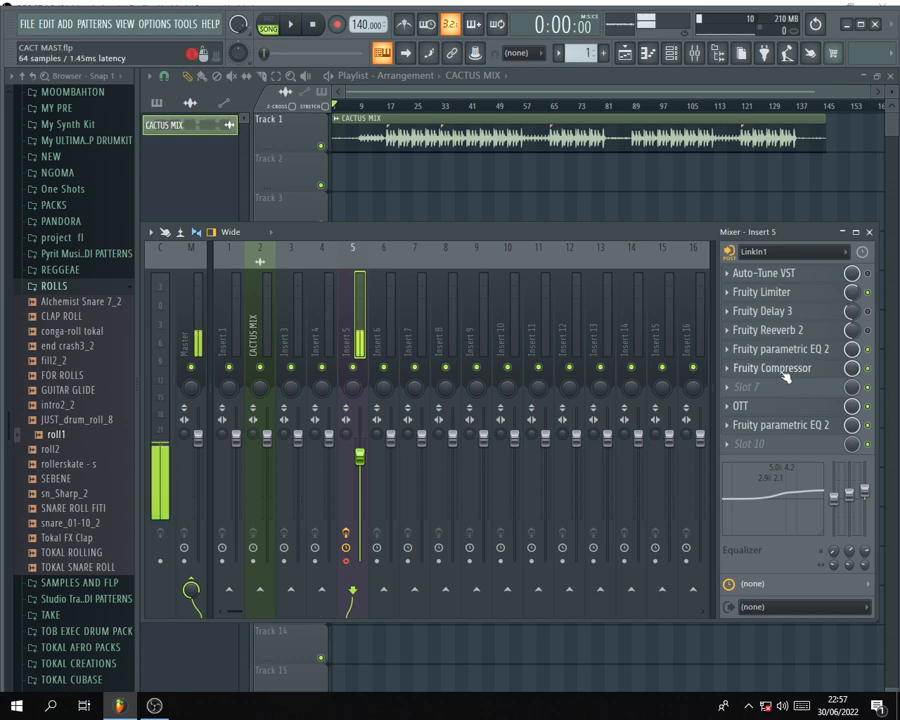
left_click(745, 406)
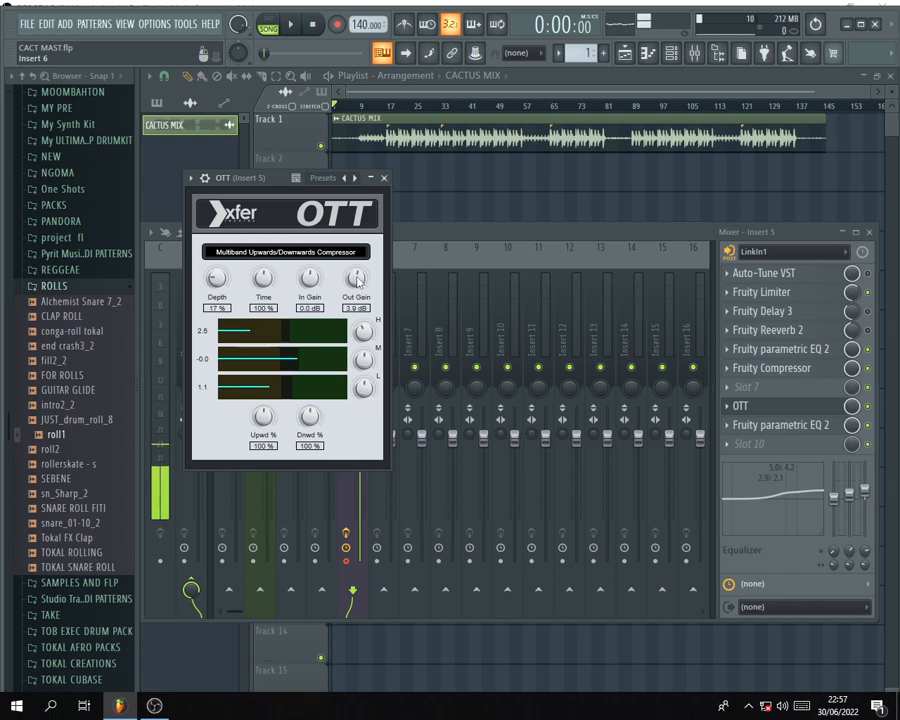
left_click_drag(356, 279, 359, 284)
left_click(384, 178)
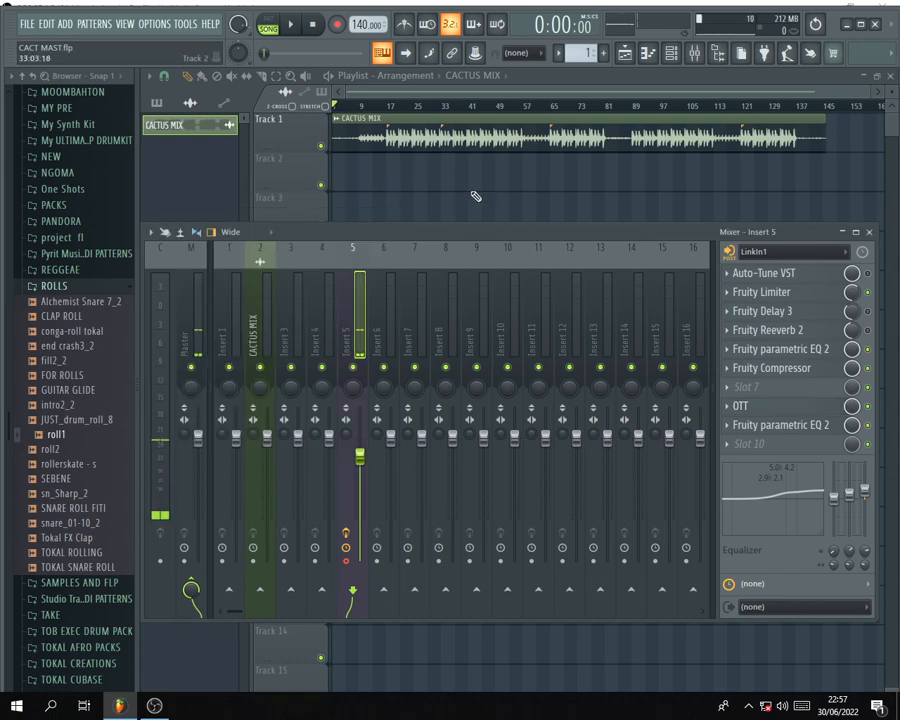
Select the CACTUS MIX track and then the Master track, and hide the mixer.
left_click(252, 318)
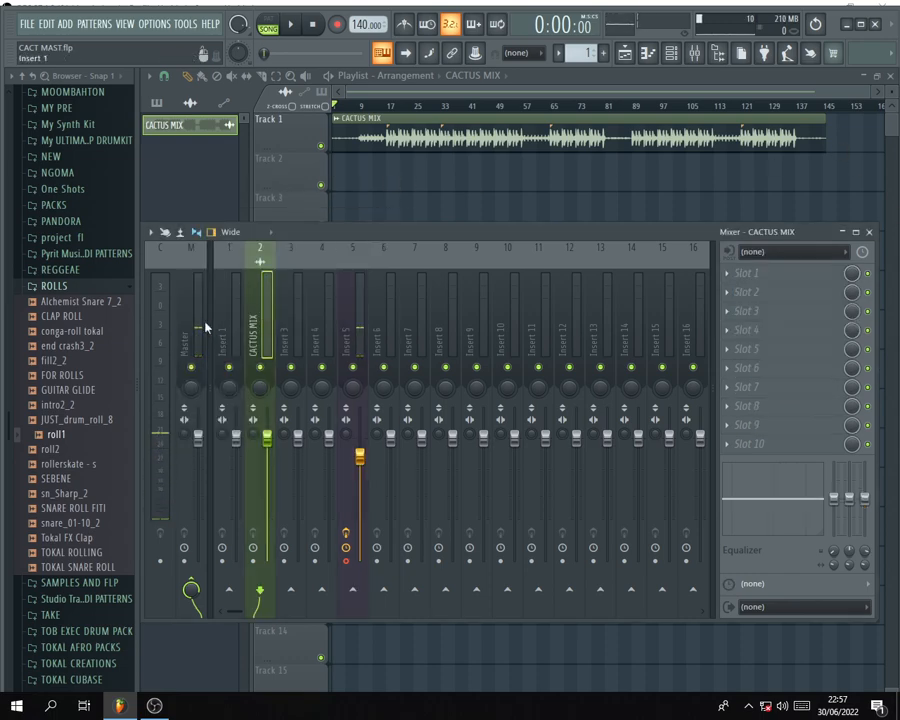
left_click(198, 325)
key("F9")
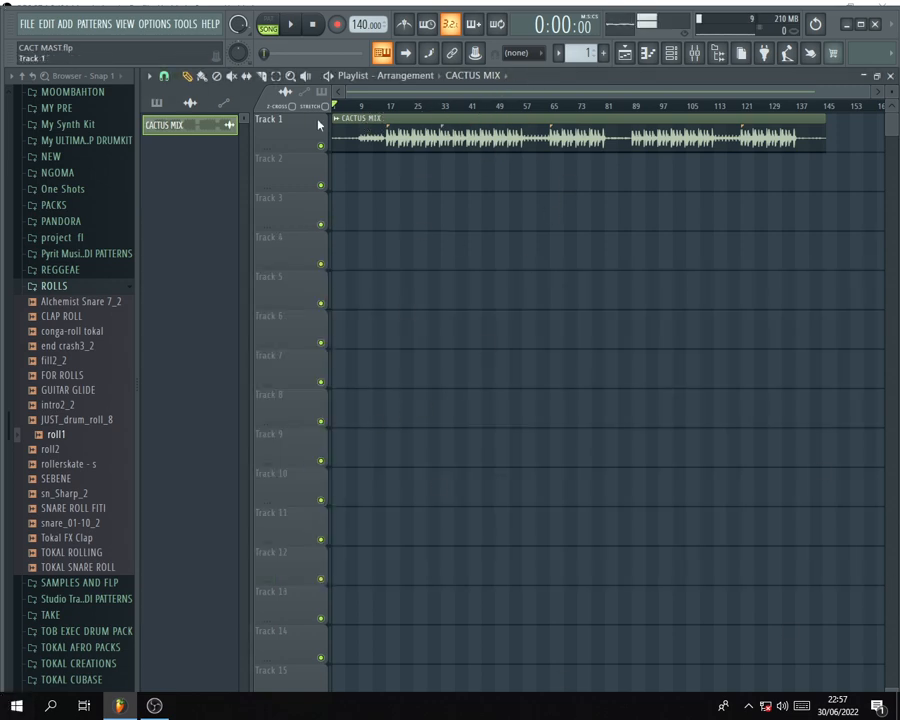
Increase the height of playlist Track 1 and inspect the CACTUS MIX waveform up close.
left_click(164, 75)
left_click(180, 290)
left_click_drag(295, 149, 269, 369)
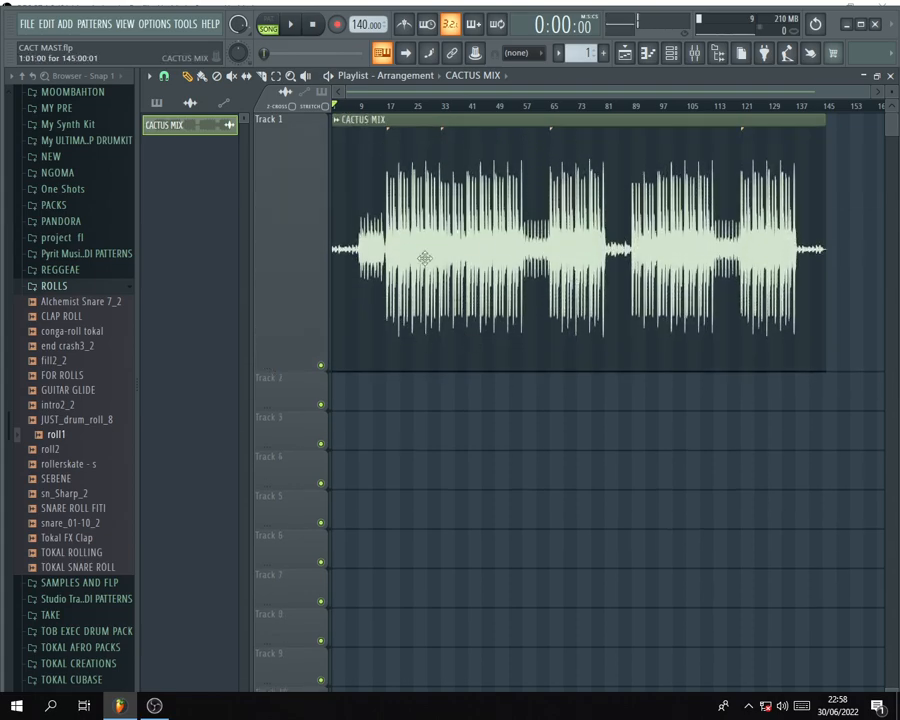
scroll(395, 322, "up", 10)
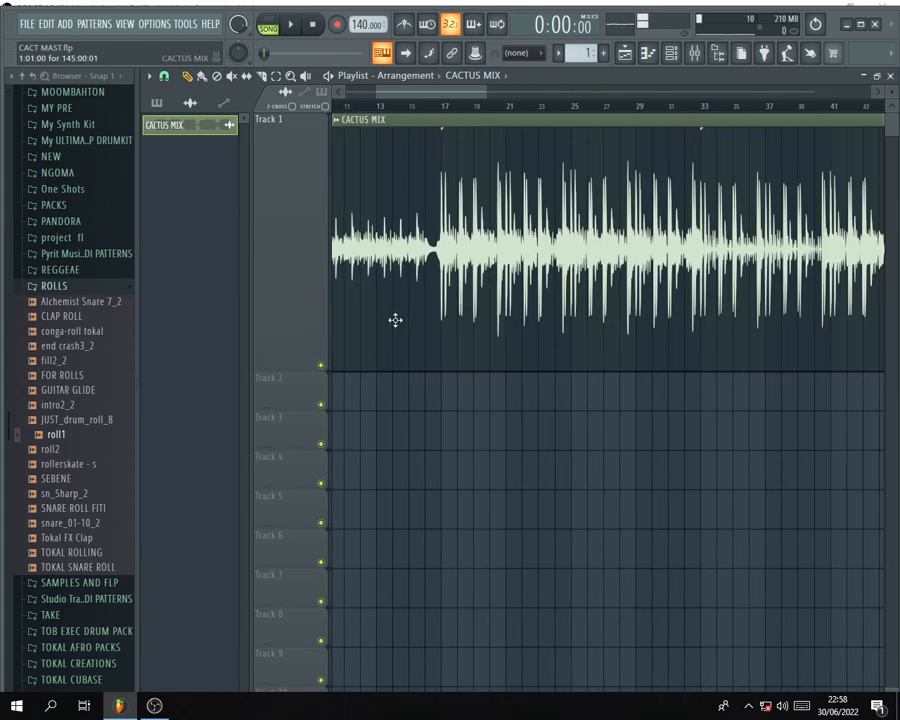
left_click_drag(410, 97, 364, 100)
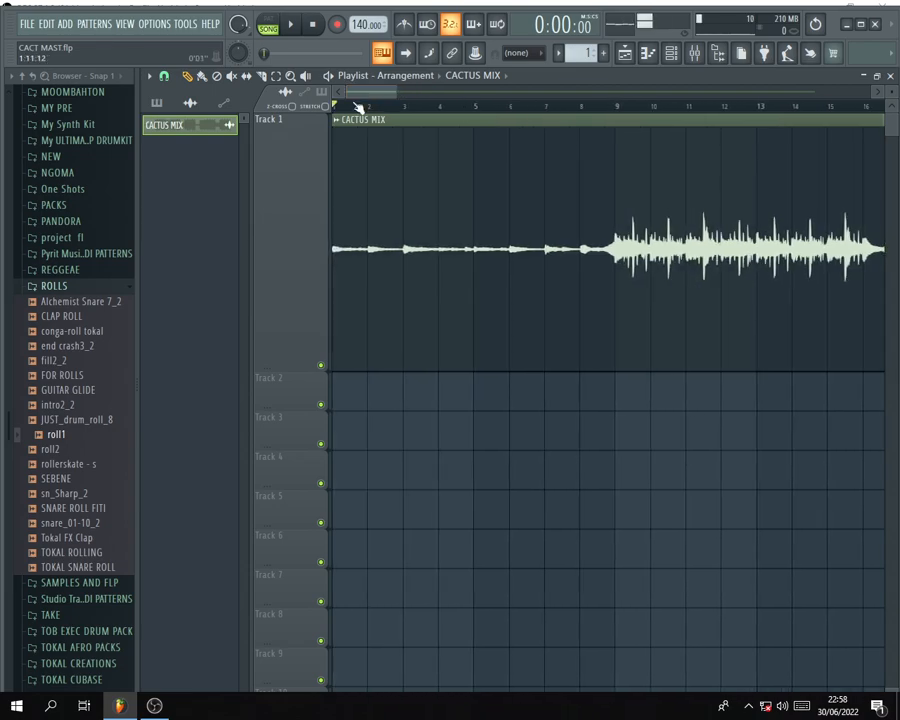
scroll(520, 340, "down", 8)
scroll(437, 371, "down", 2)
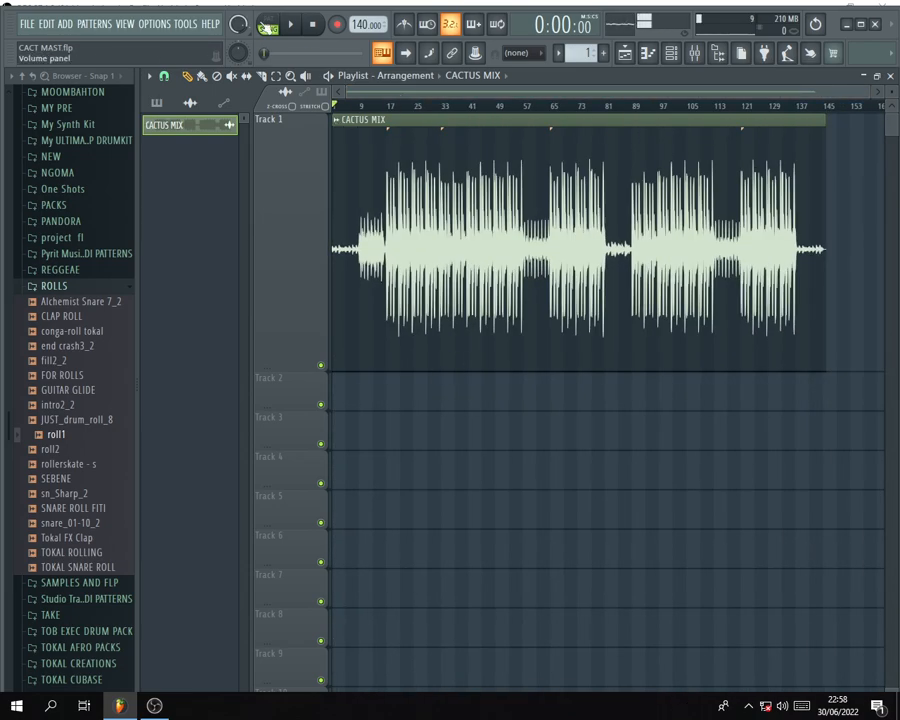
Play the song and reopen the mixer on the Master track, placed lower to leave the waveform visible.
left_click(293, 27)
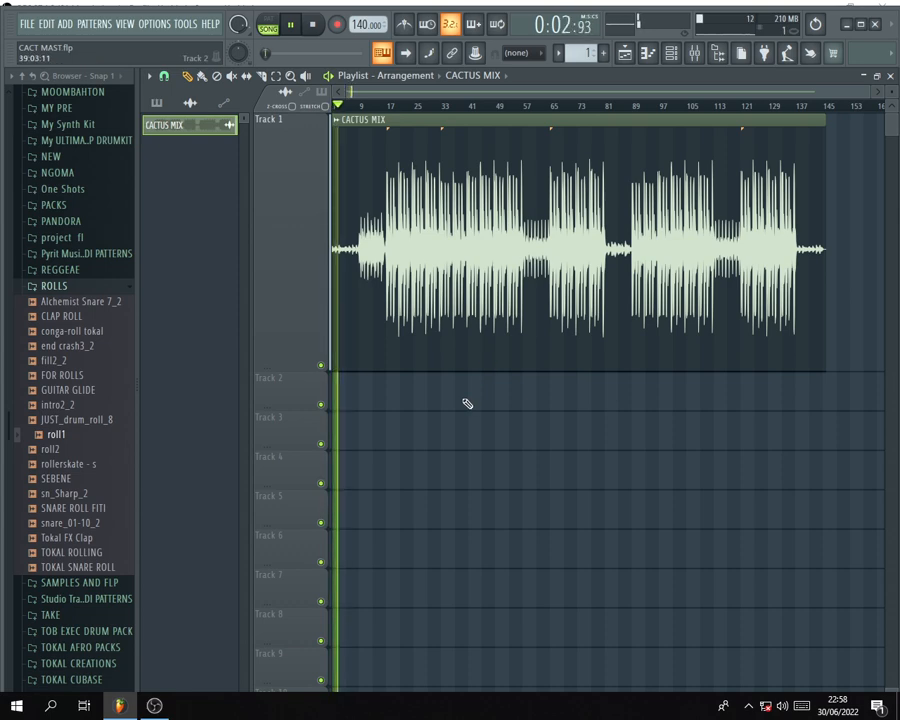
key("F9")
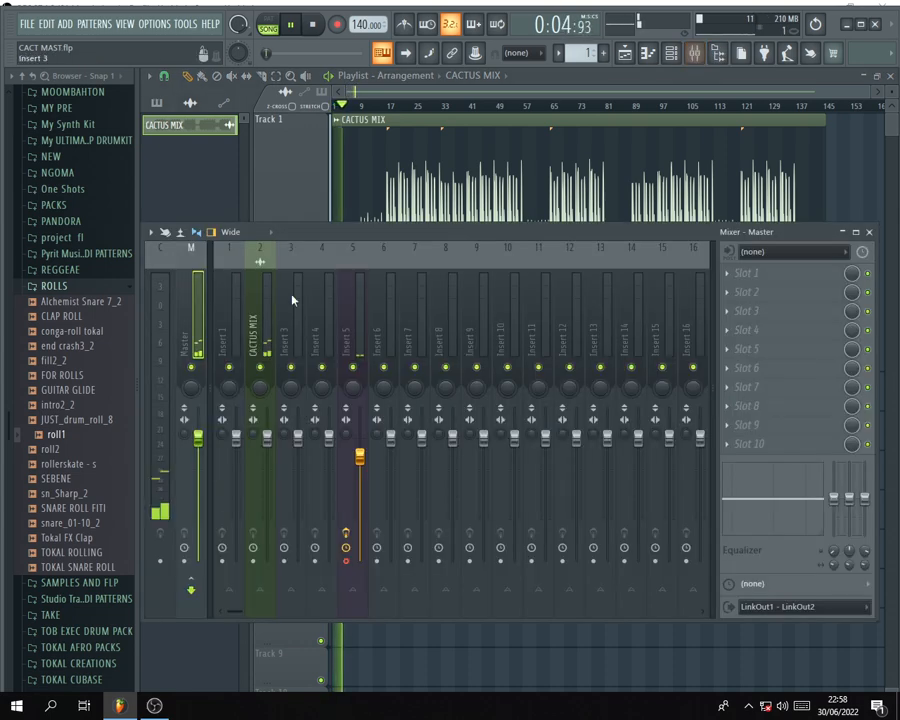
left_click(197, 327)
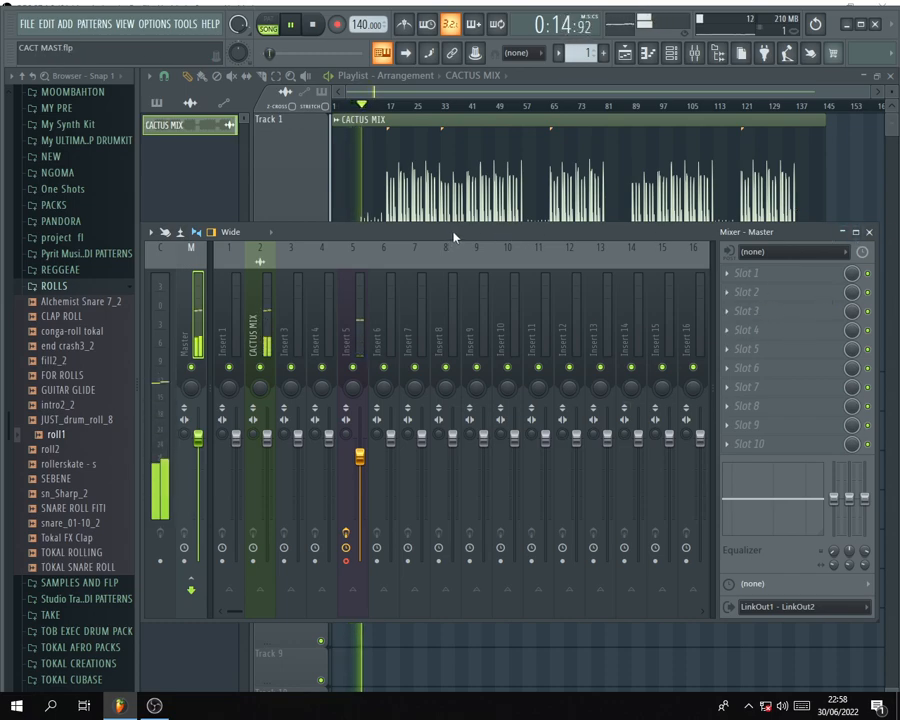
left_click_drag(510, 232, 535, 338)
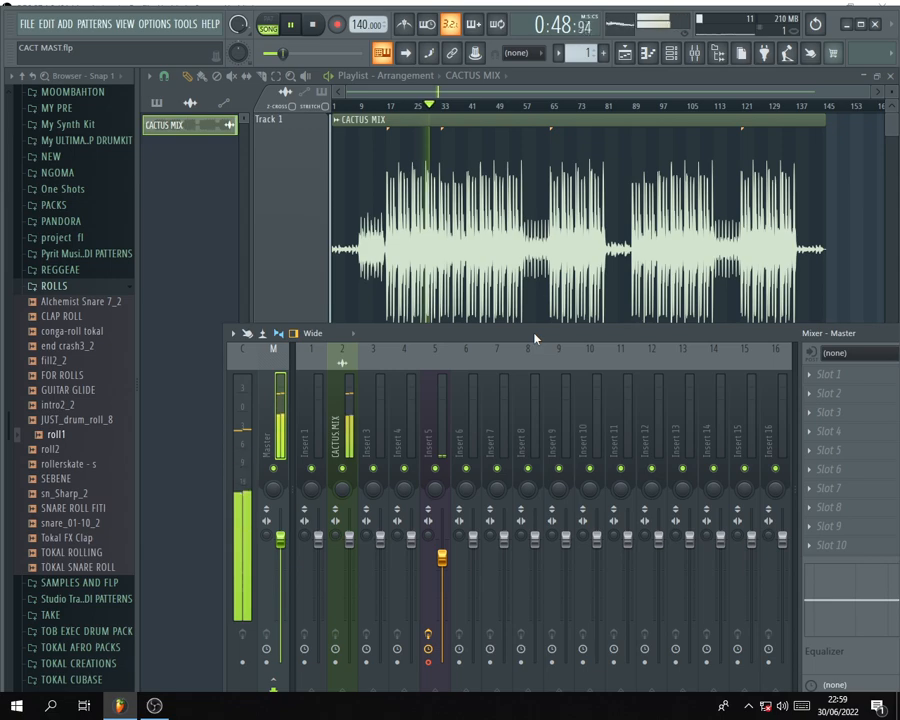
Mute and unmute Insert 5 during playback, and stop the song with that track selected.
left_click(437, 469)
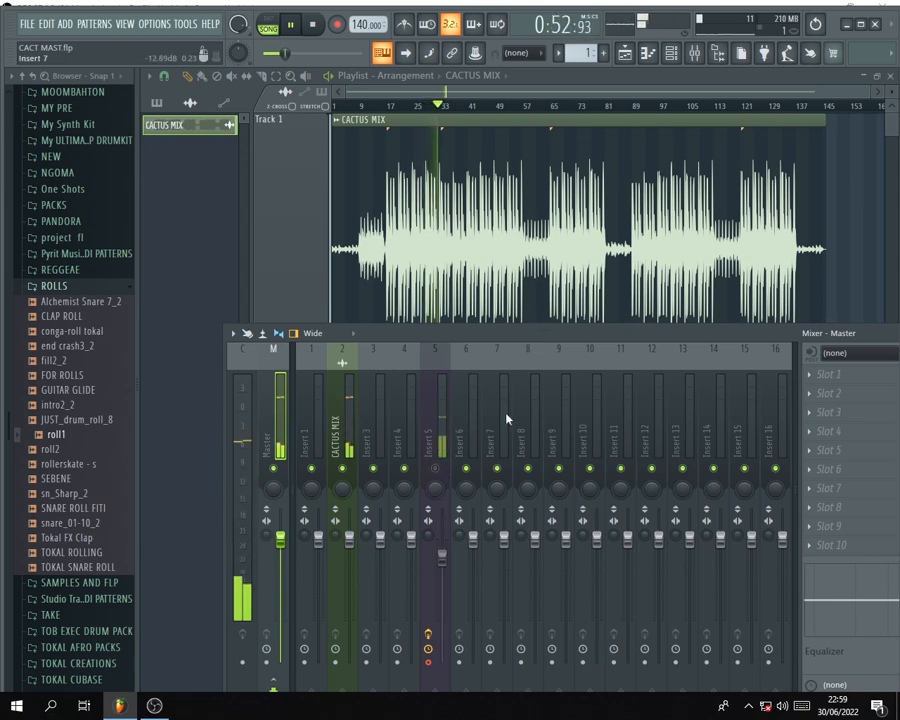
left_click(436, 469)
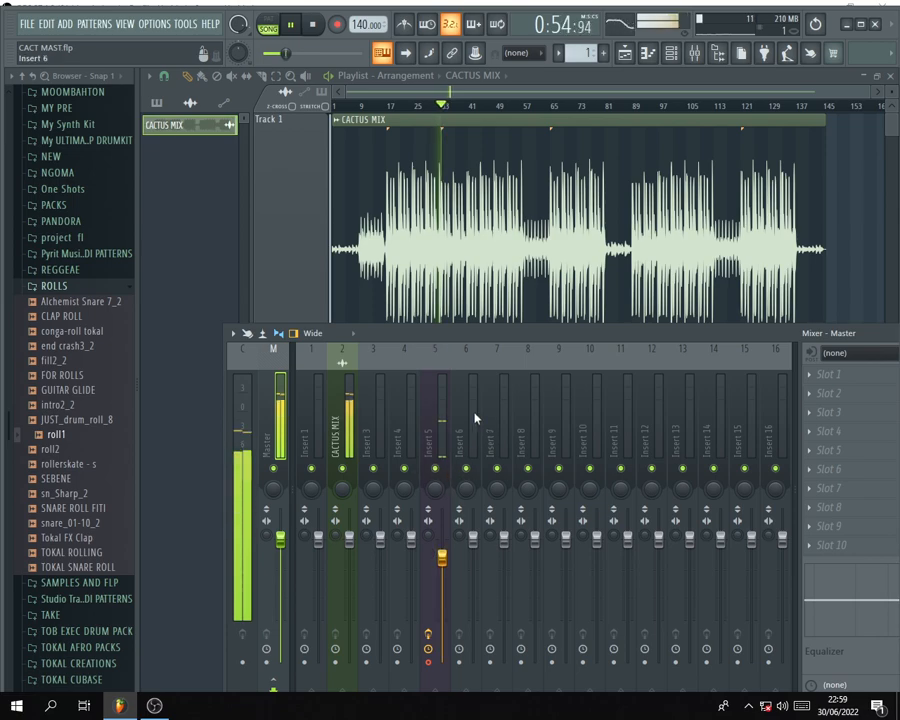
left_click(443, 428)
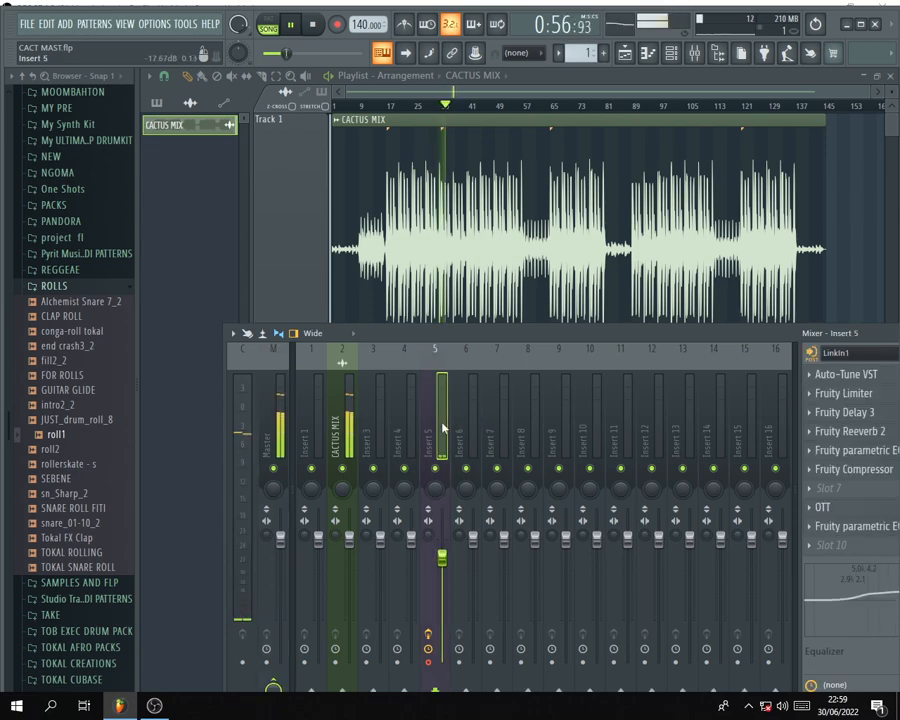
key("space")
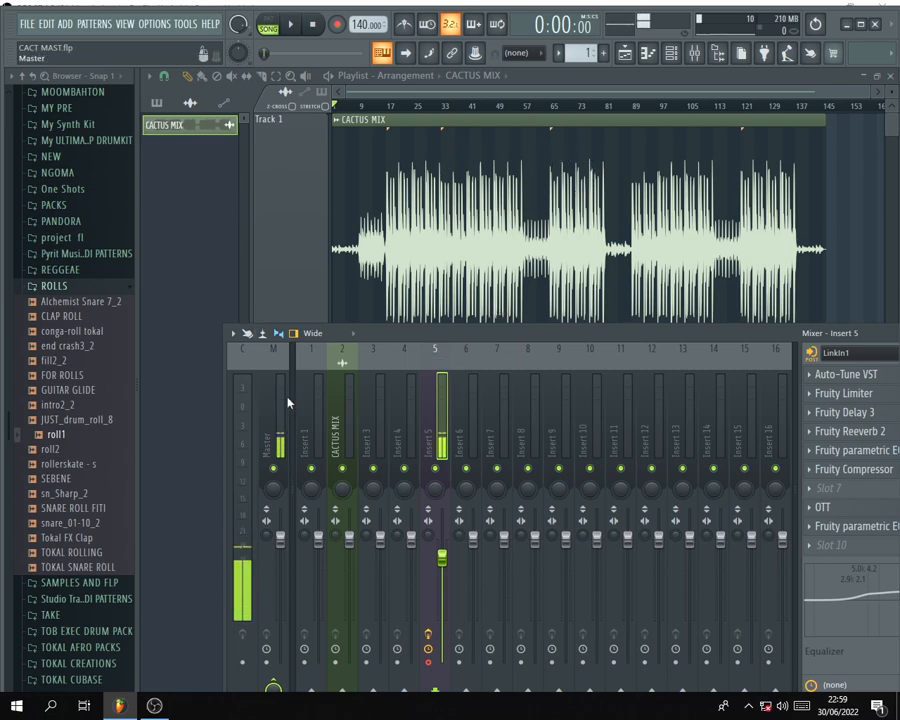
Reduce the height of playlist Track 1 and bring back the mixer with the Master track selected.
left_click(277, 423)
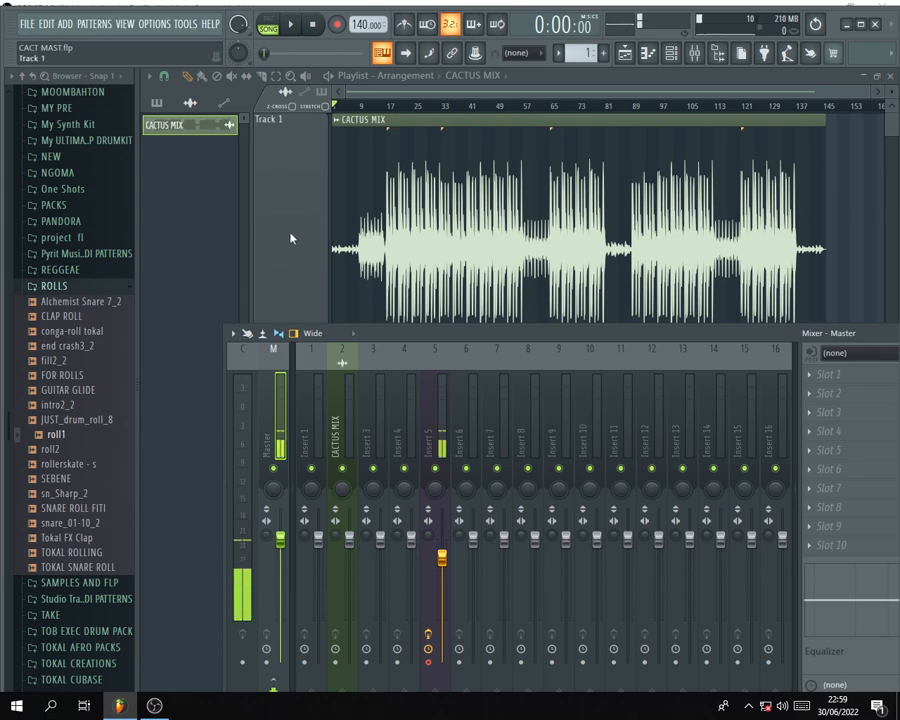
key("F9")
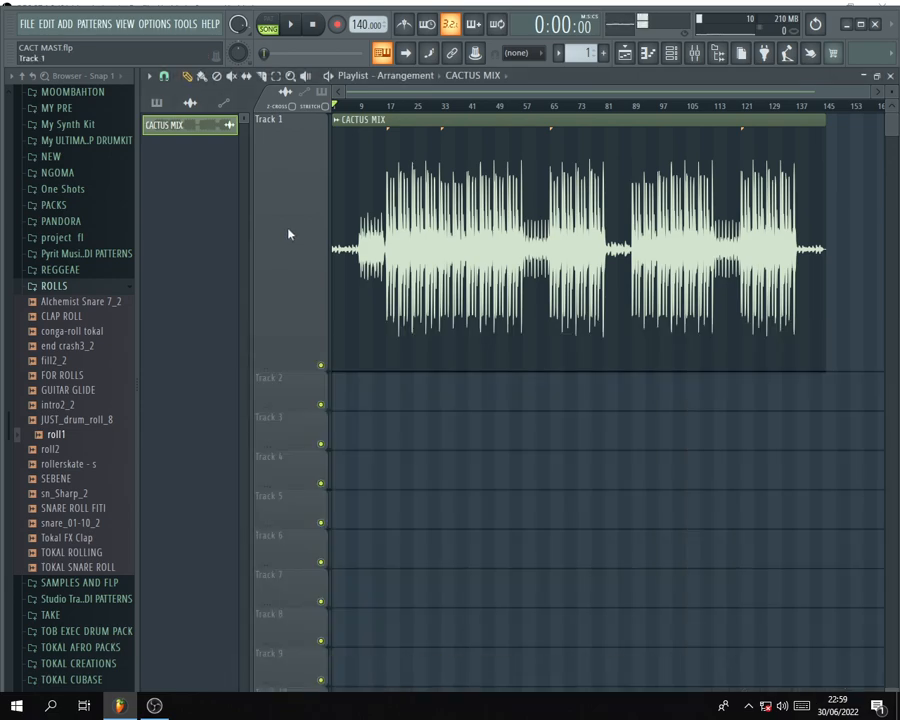
left_click_drag(292, 364, 283, 268)
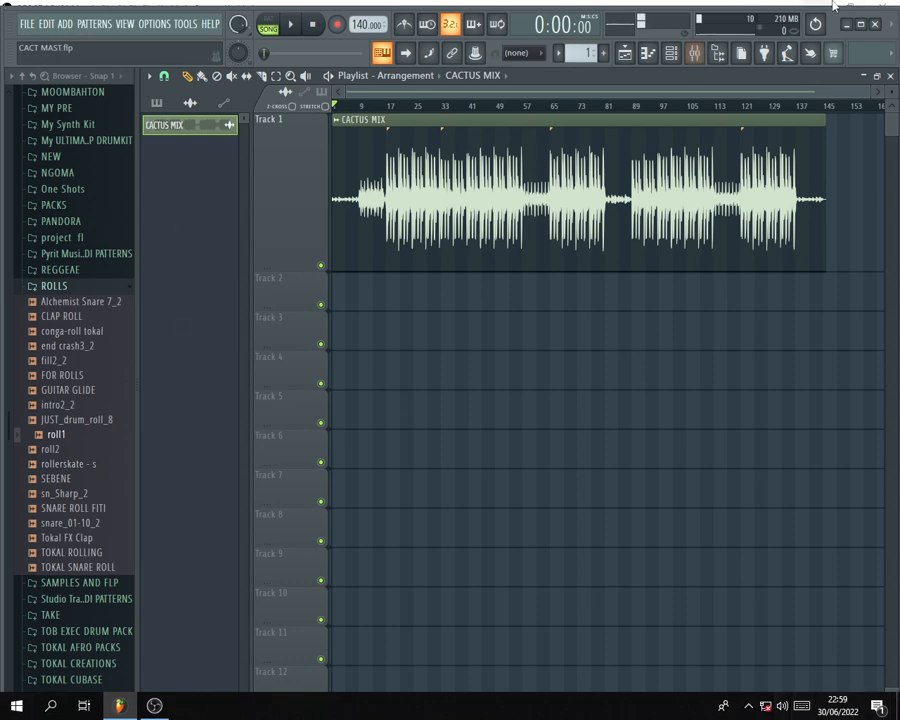
left_click(694, 53)
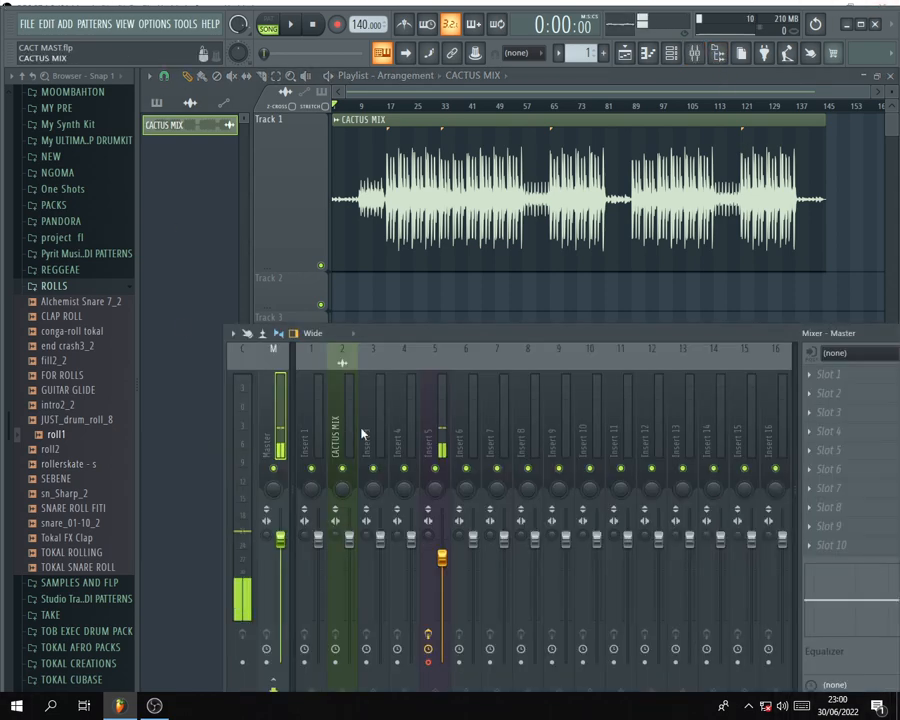
Hide the mixer, place the song position at bar 16 and examine the CACTUS MIX waveform around that point.
left_click_drag(548, 336, 507, 228)
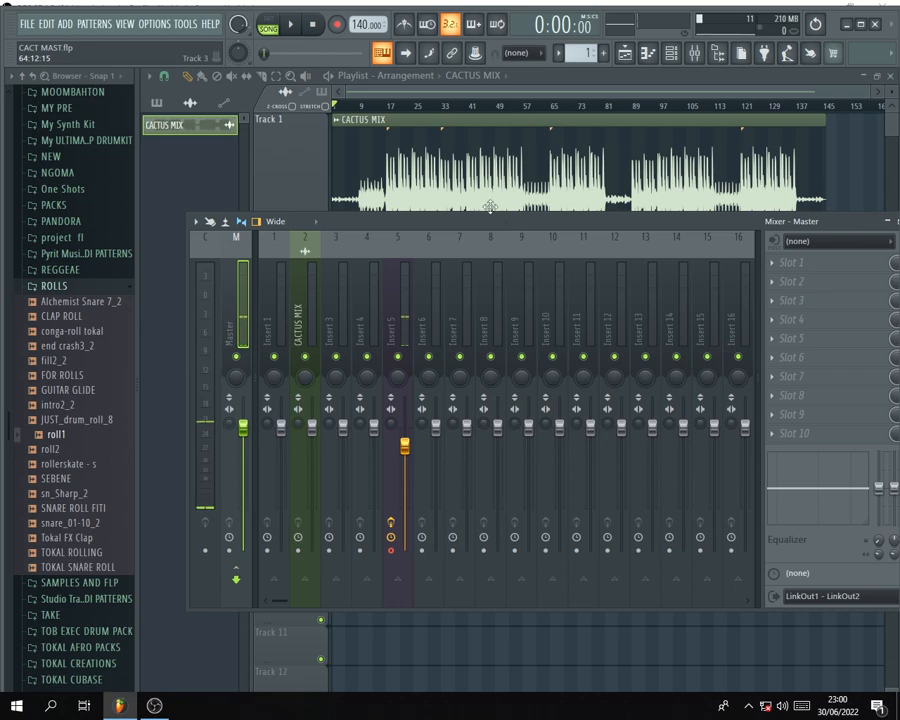
key("space")
left_click(386, 106)
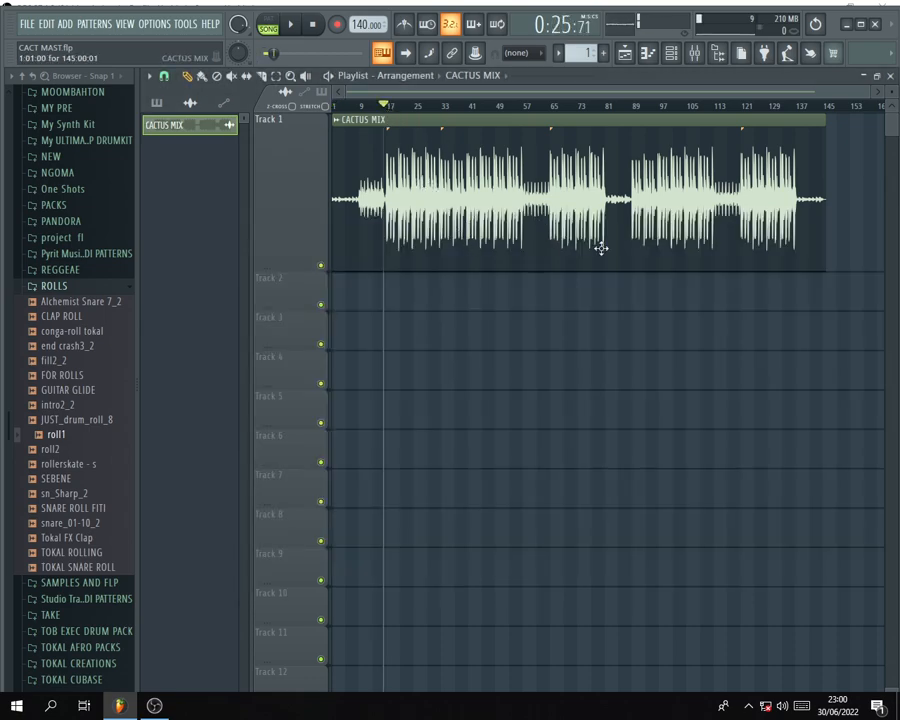
scroll(367, 228, "up", 2, "ctrl")
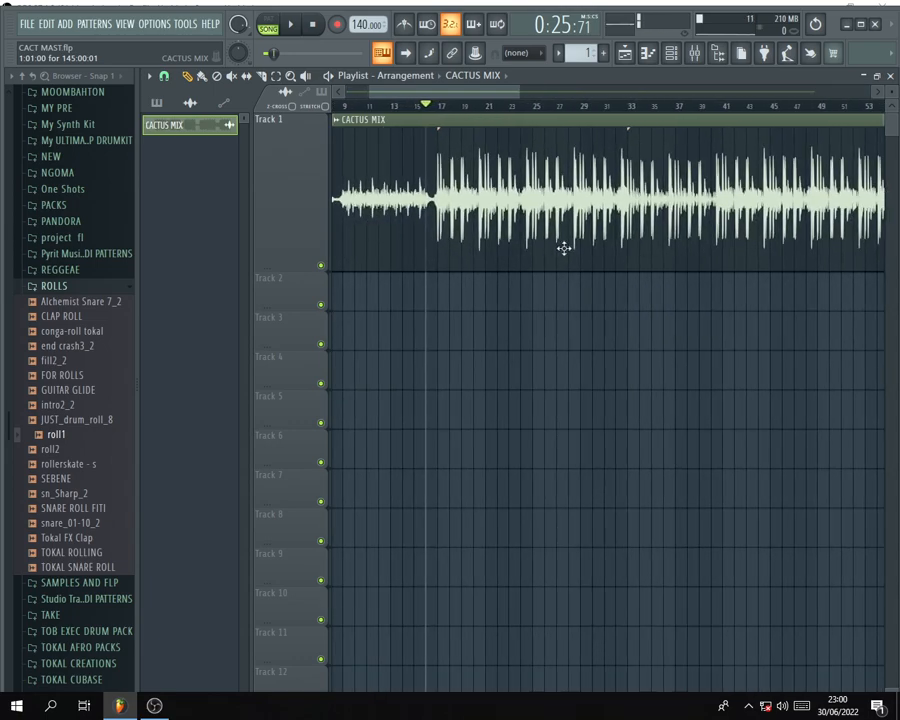
scroll(558, 250, "up", 2, "ctrl")
scroll(458, 354, "down", 2, "ctrl")
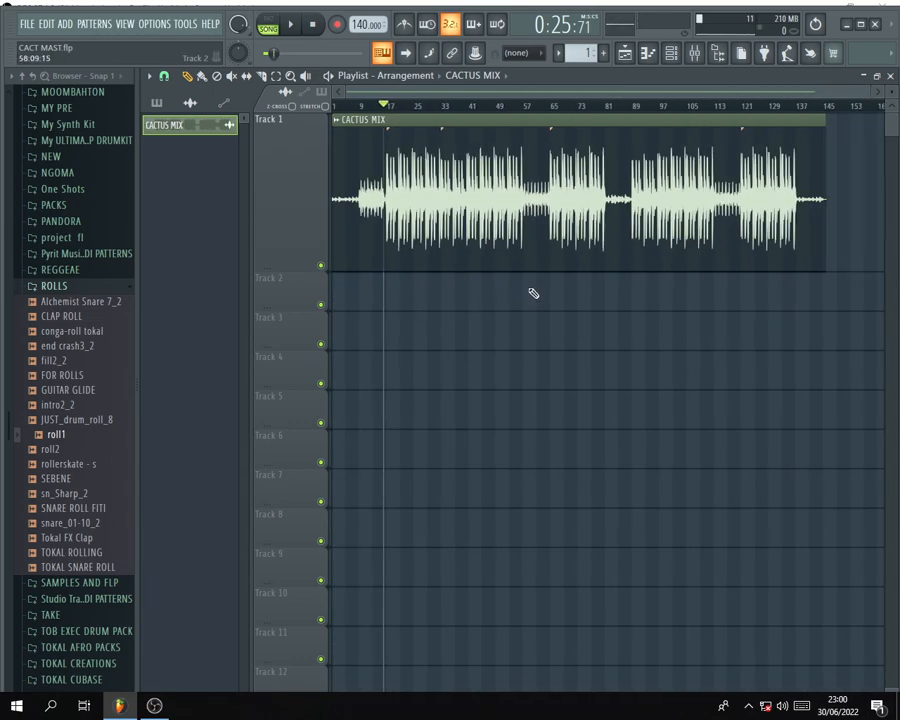
scroll(388, 289, "up", 3, "ctrl")
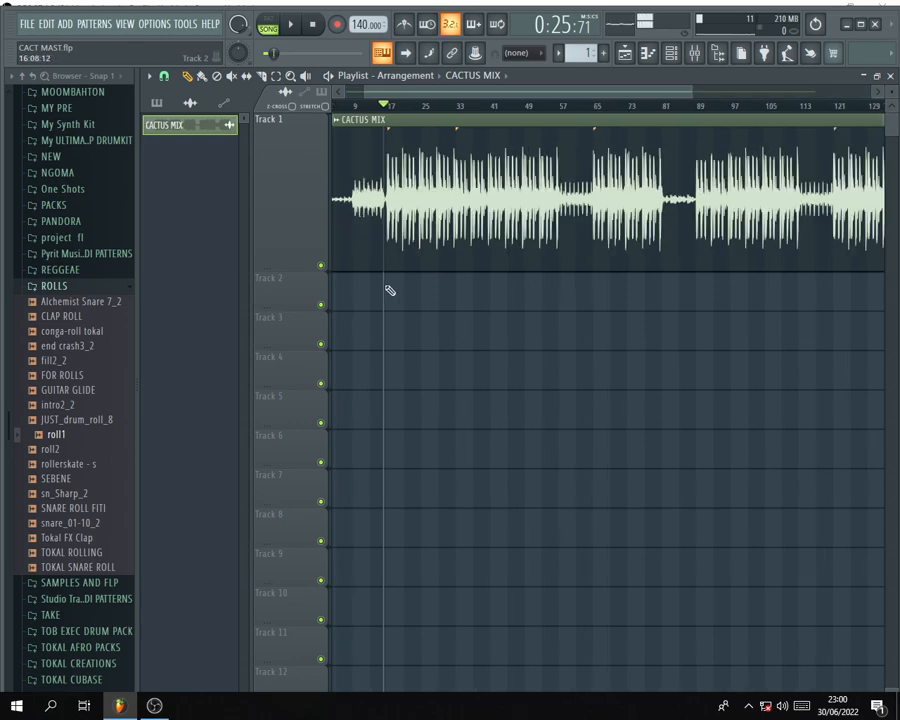
Set the song position to bar 17, select bars 17 to 33 with playlist snapping on Bar, and deselect the clip.
left_click(400, 107)
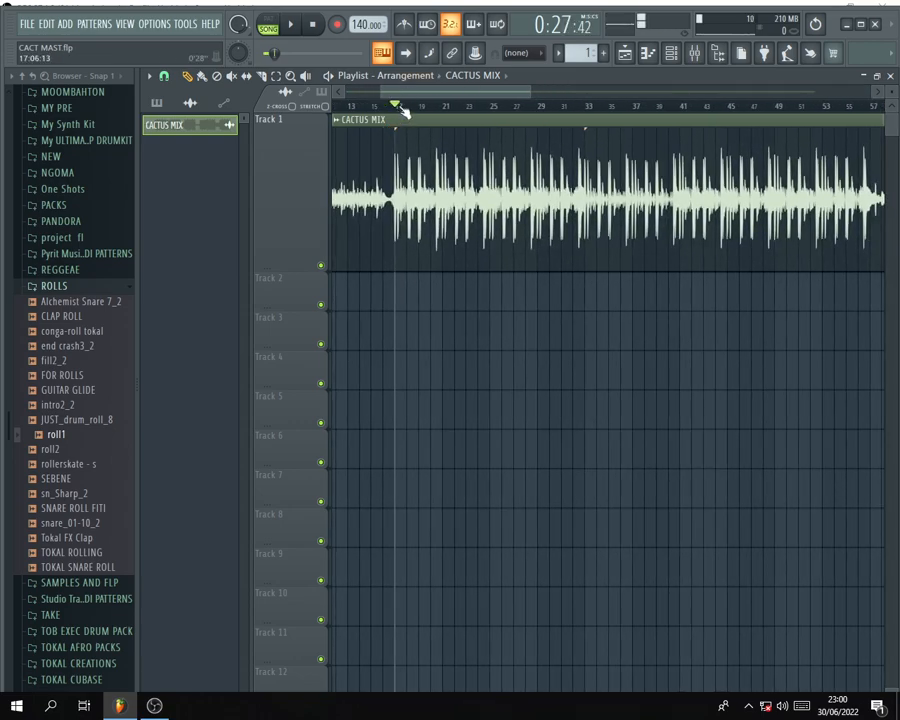
left_click_drag(398, 107, 585, 143)
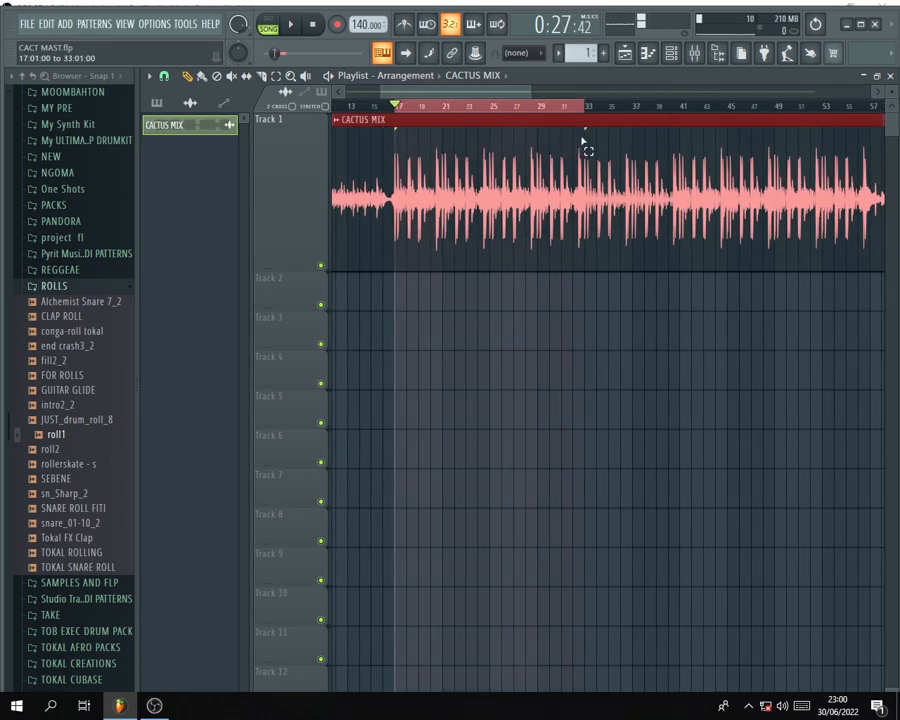
left_click(163, 76)
left_click(166, 292)
scroll(486, 298, "down", 4)
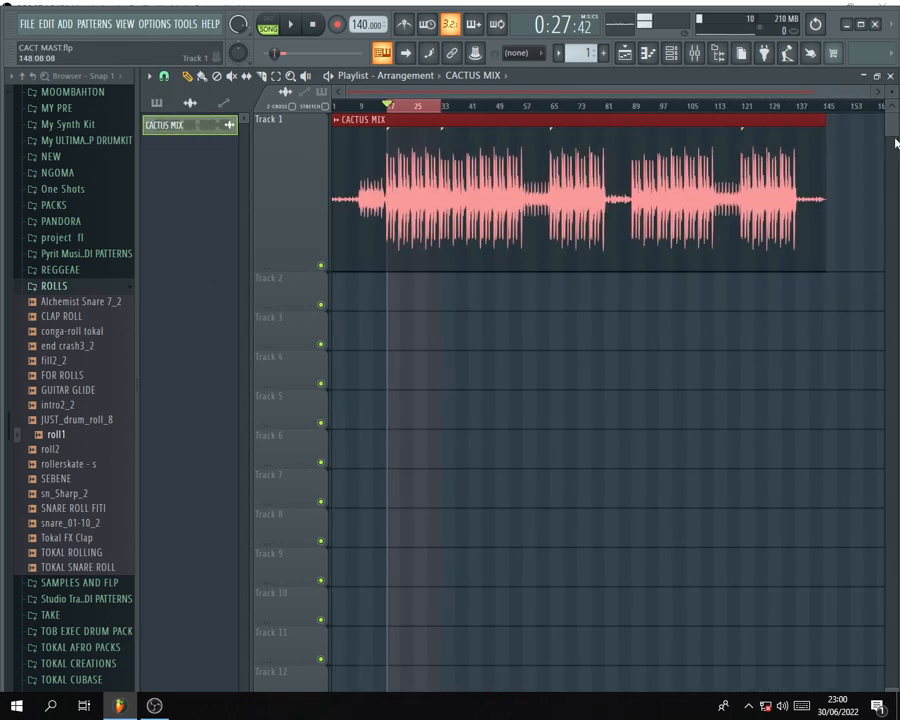
left_click(460, 115)
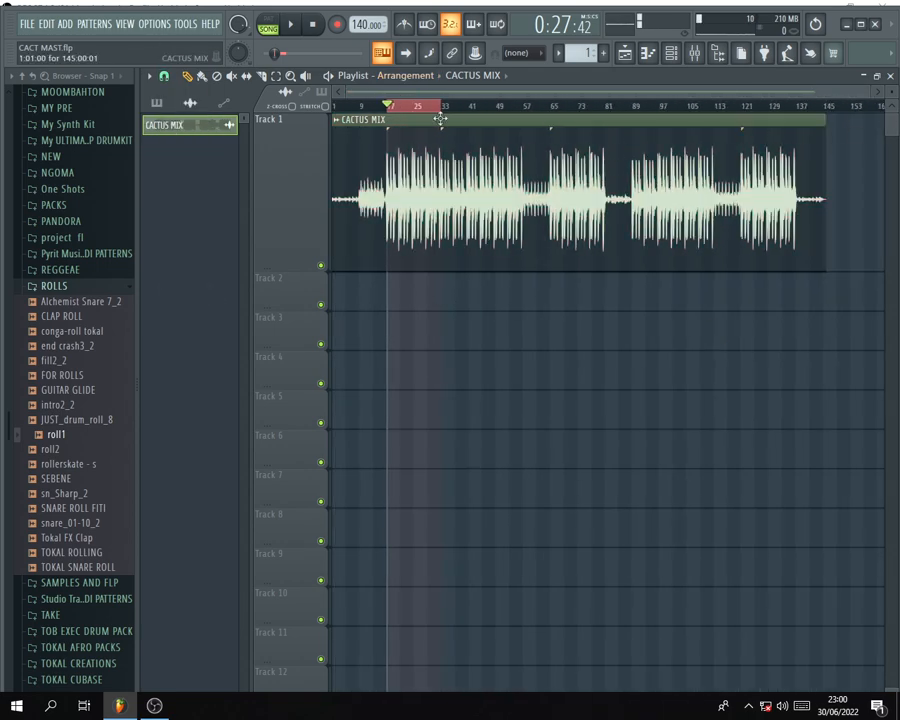
Choose Bar snapping for the playlist again and inspect the waveform within the selected bars.
scroll(397, 224, "up", 4)
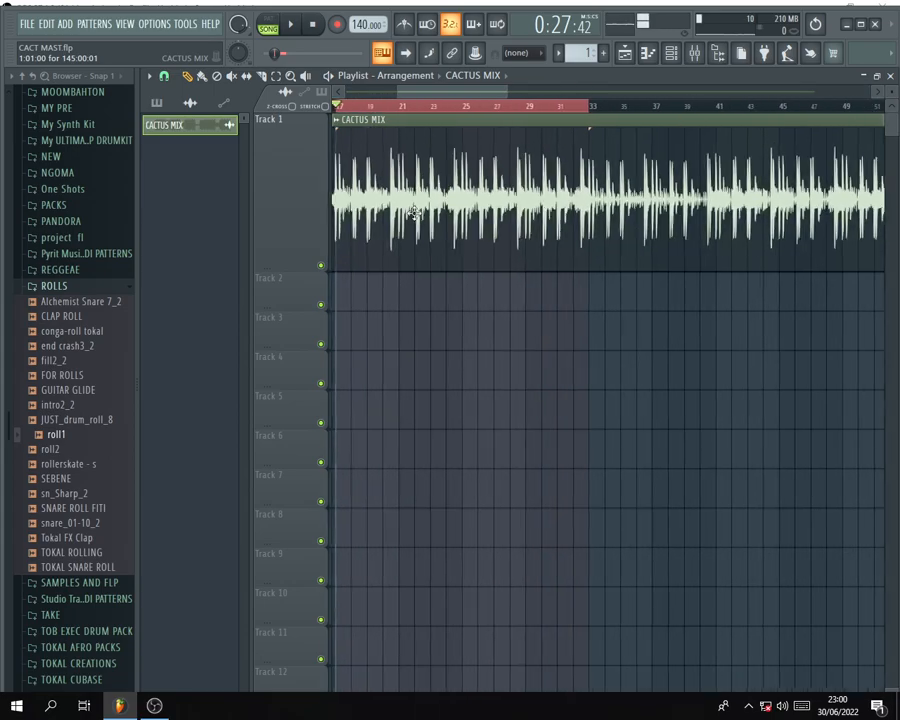
left_click(163, 76)
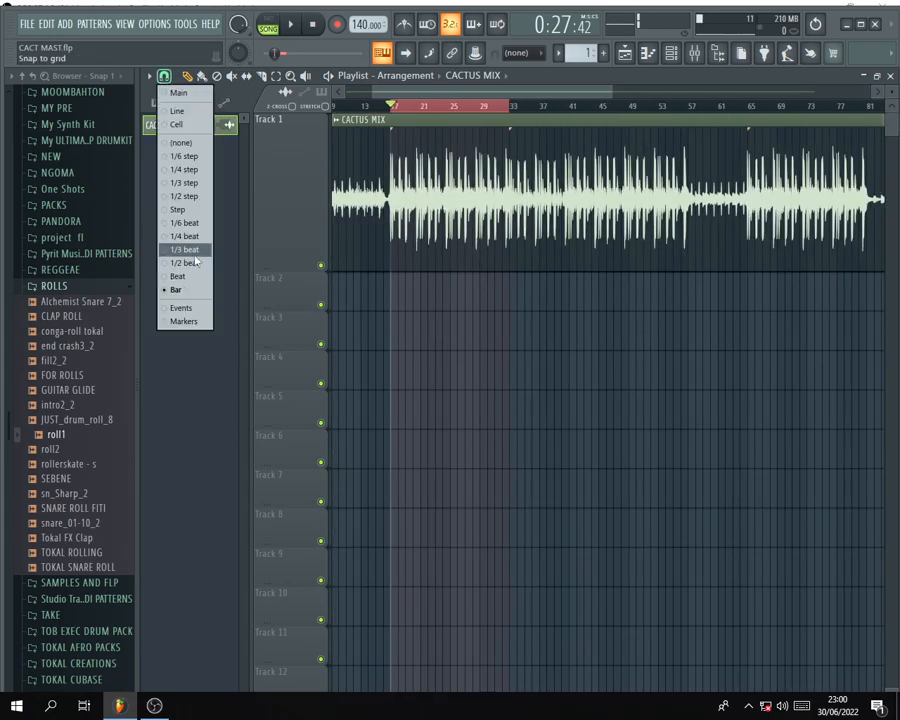
left_click(177, 289)
scroll(396, 287, "up", 3)
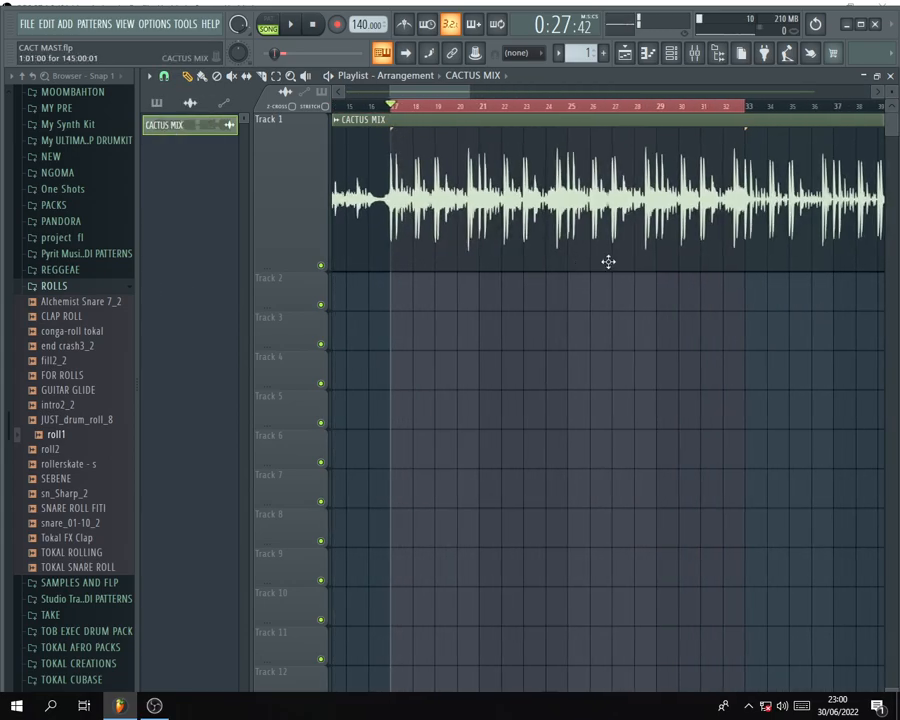
scroll(684, 257, "down", 4)
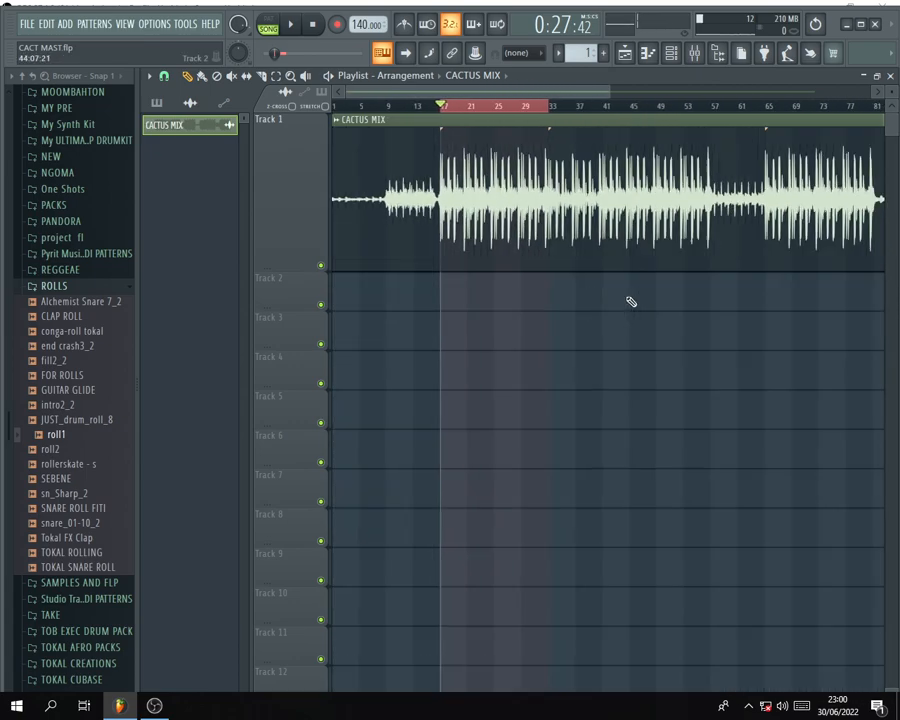
Reopen the mixer, move it higher, and load Youlean Loudness Meter 2 into slot 10 of the Master track.
left_click(693, 53)
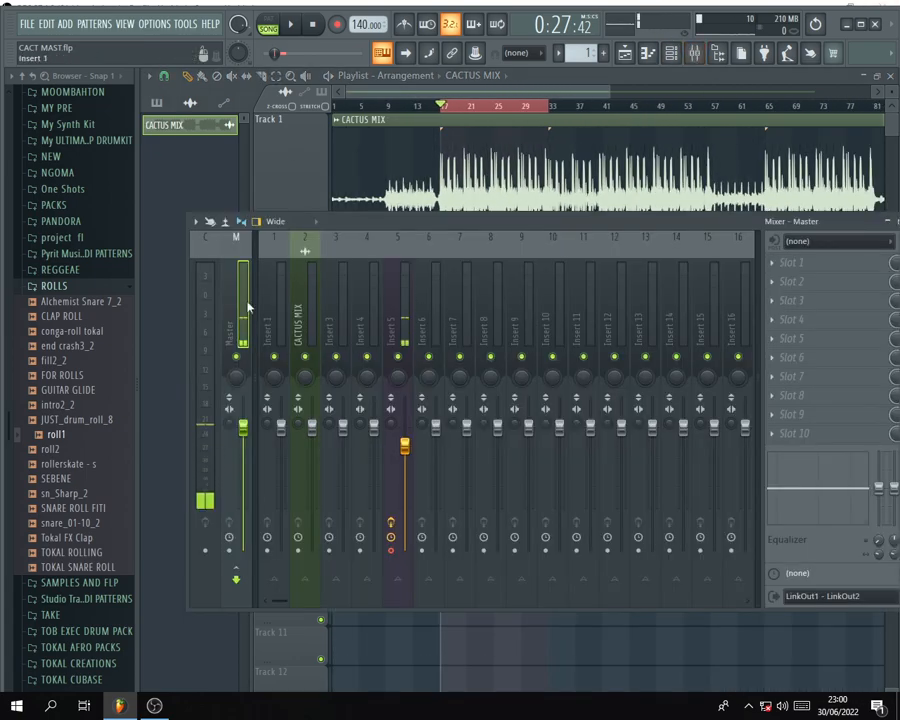
left_click_drag(506, 226, 496, 165)
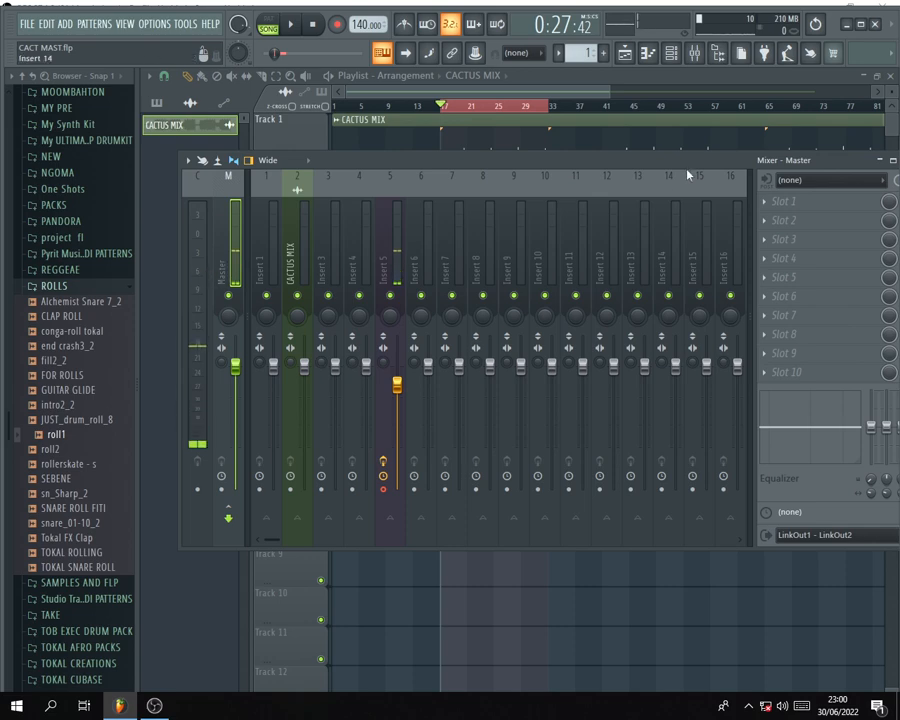
left_click_drag(569, 161, 587, 164)
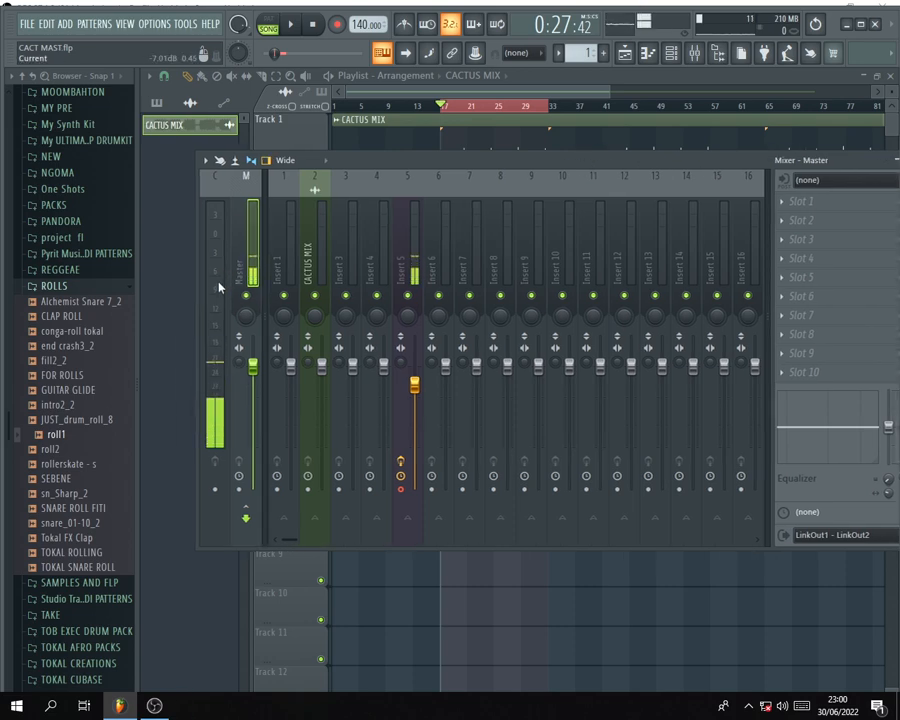
left_click(815, 375)
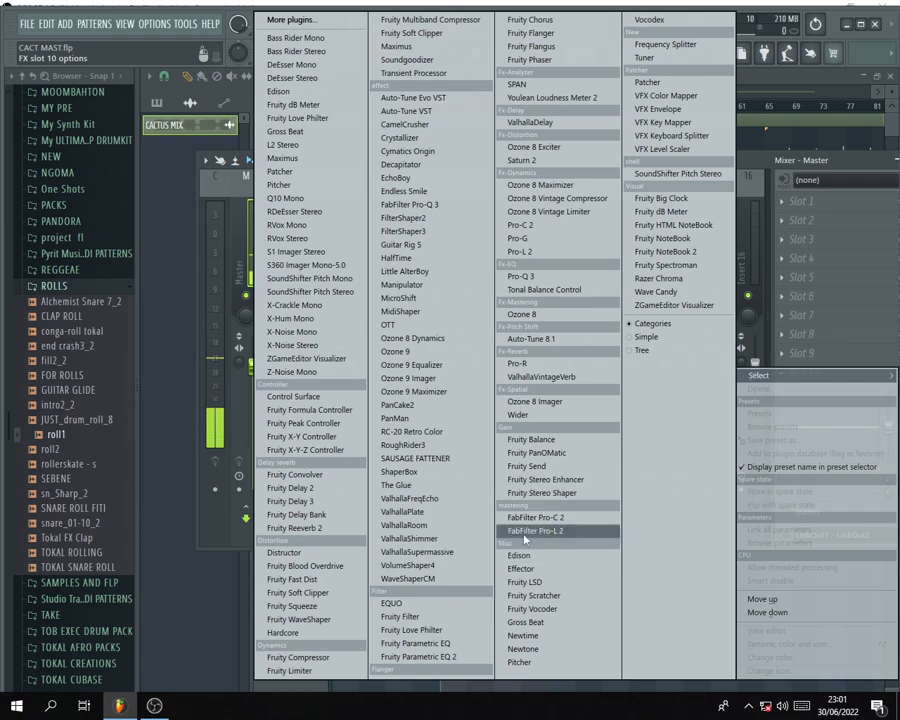
left_click(545, 99)
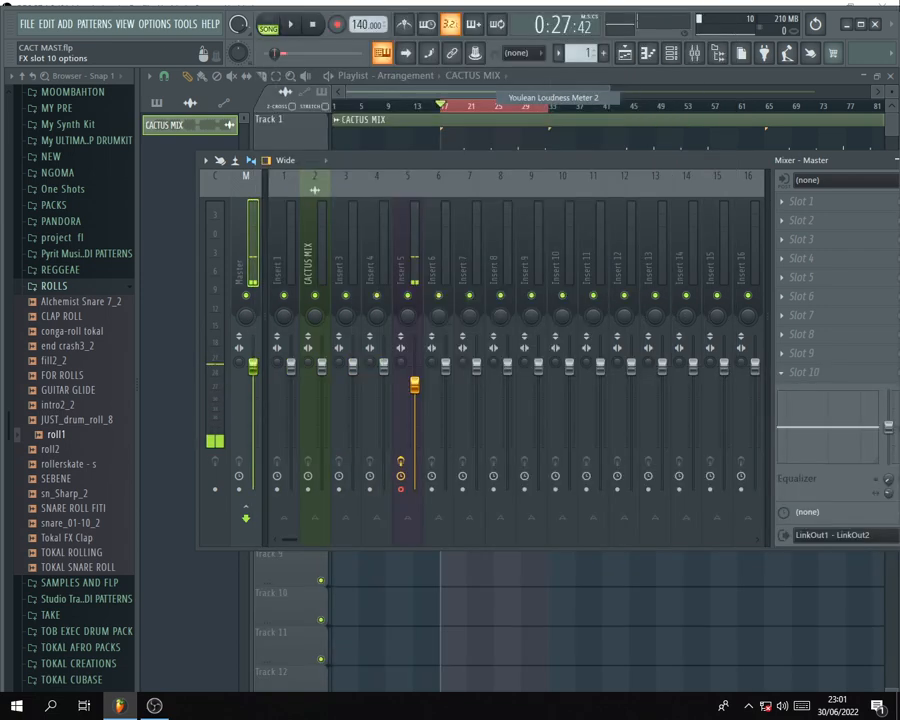
Reposition the loudness meter window and play the selected section briefly to measure its loudness.
left_click_drag(361, 87, 432, 169)
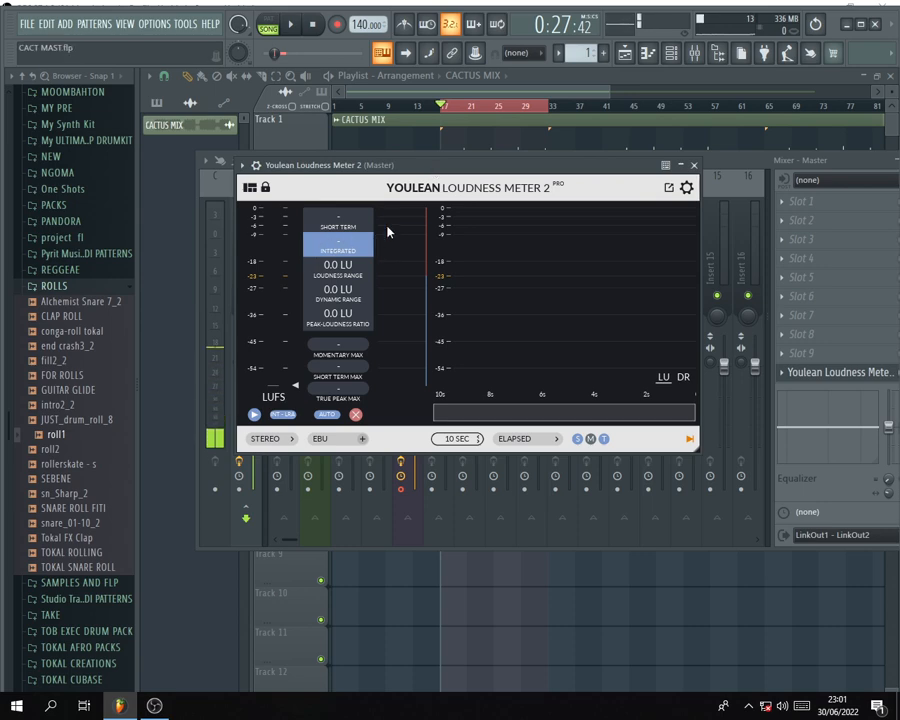
left_click_drag(444, 166, 468, 165)
key("space")
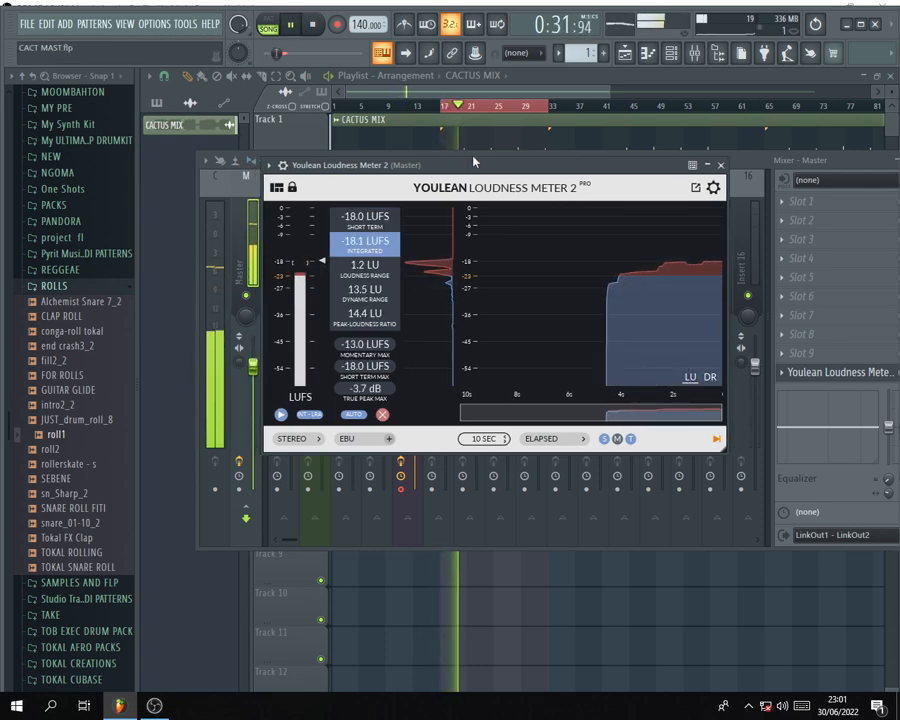
key("space")
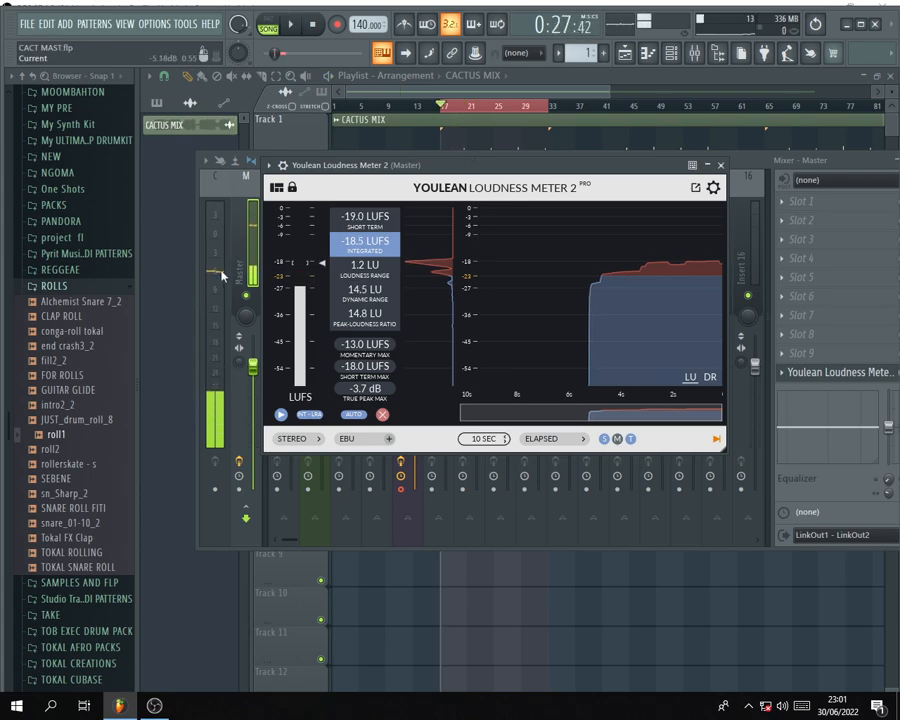
Maximize the mixer, reopen the loudness meter and replay the selected section to compare both level readings.
left_click_drag(585, 171, 710, 224)
left_click_drag(662, 158, 570, 165)
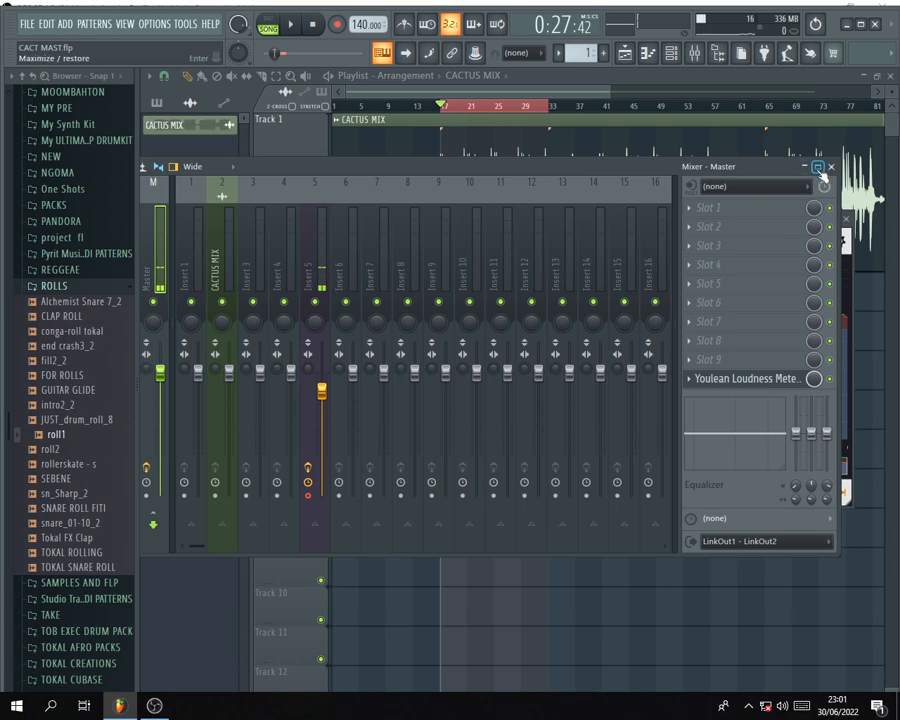
left_click(818, 167)
key("space")
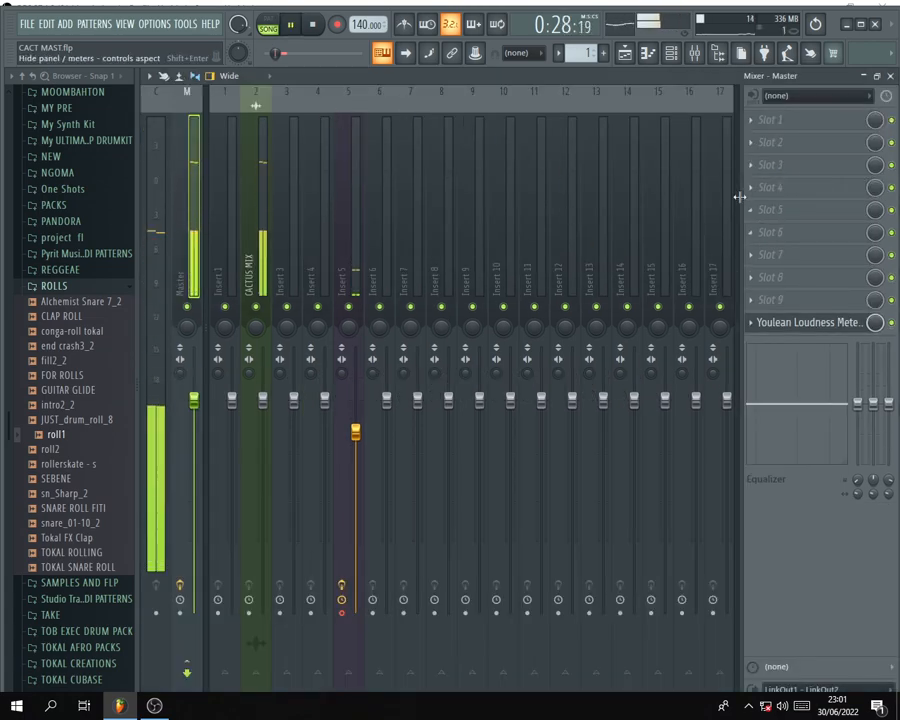
left_click(757, 322)
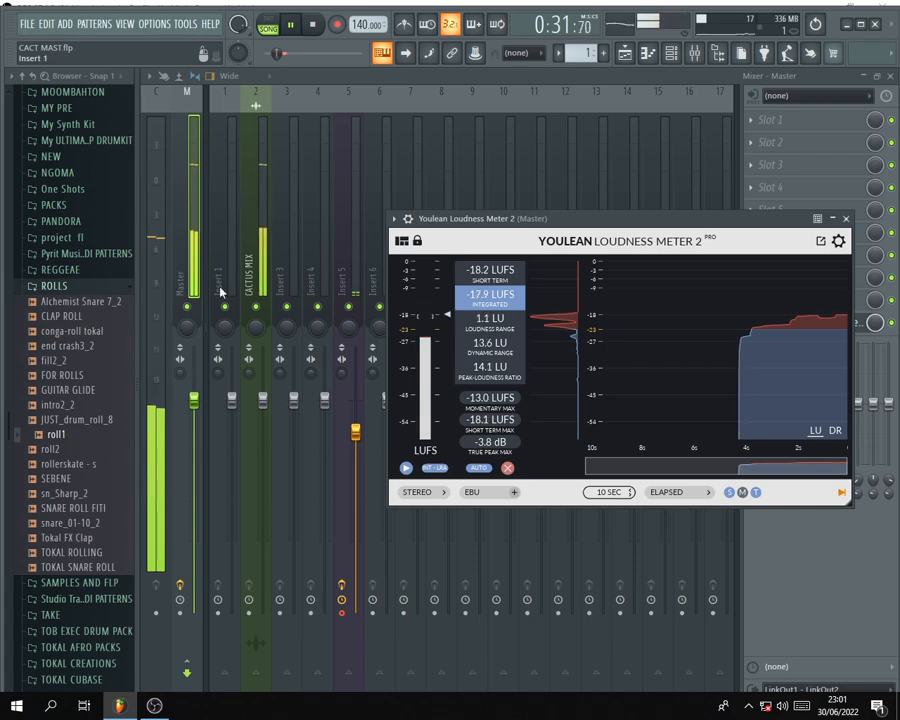
key("space")
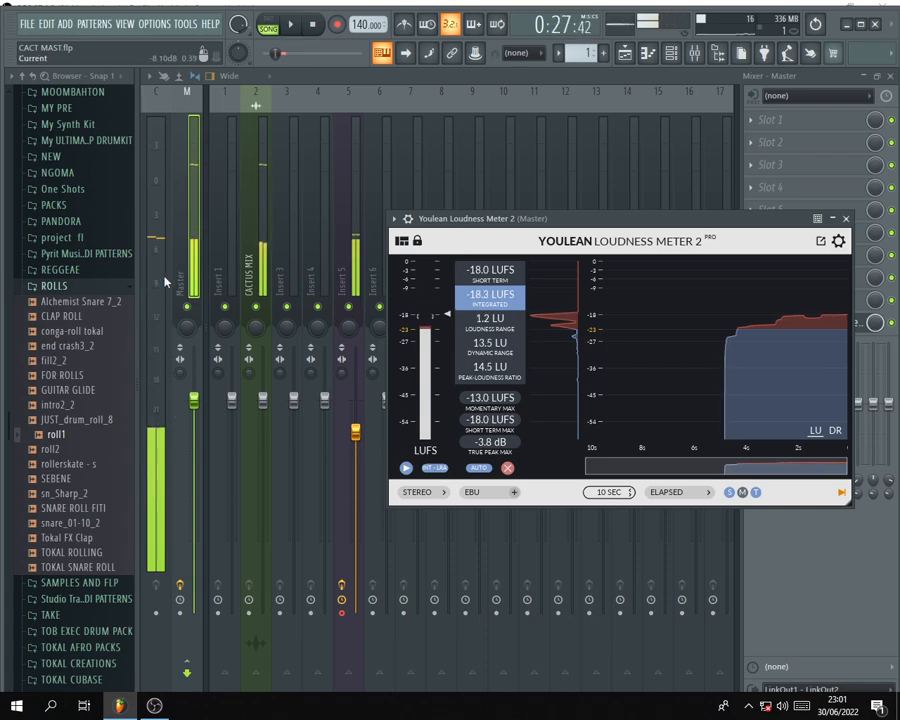
Replay the section with the loudness meter moved lower, mute Insert 5 during playback, and unmute it after stopping.
key("space")
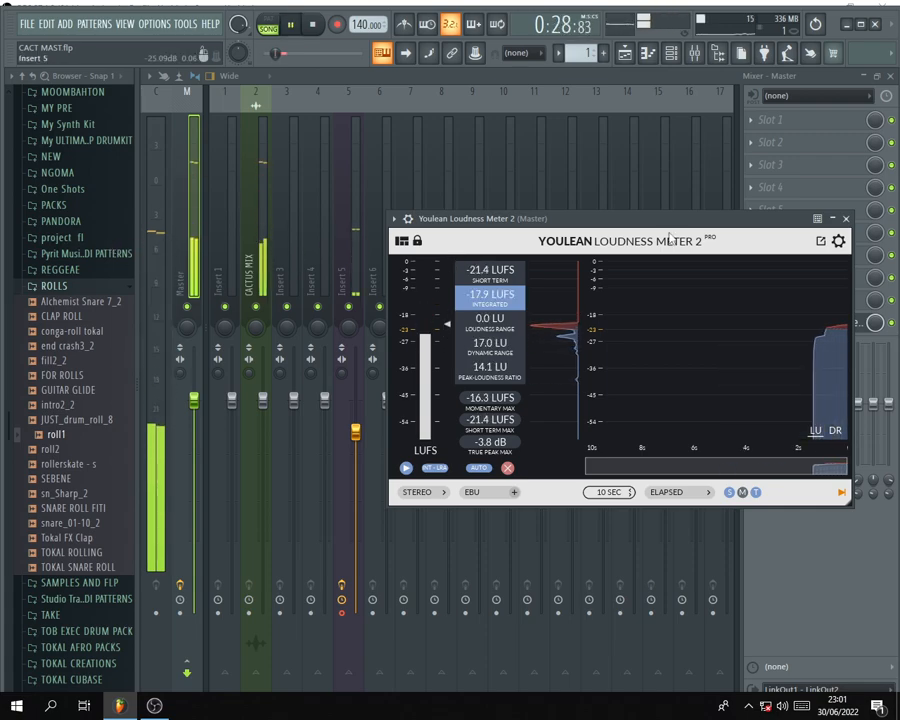
left_click_drag(665, 220, 575, 332)
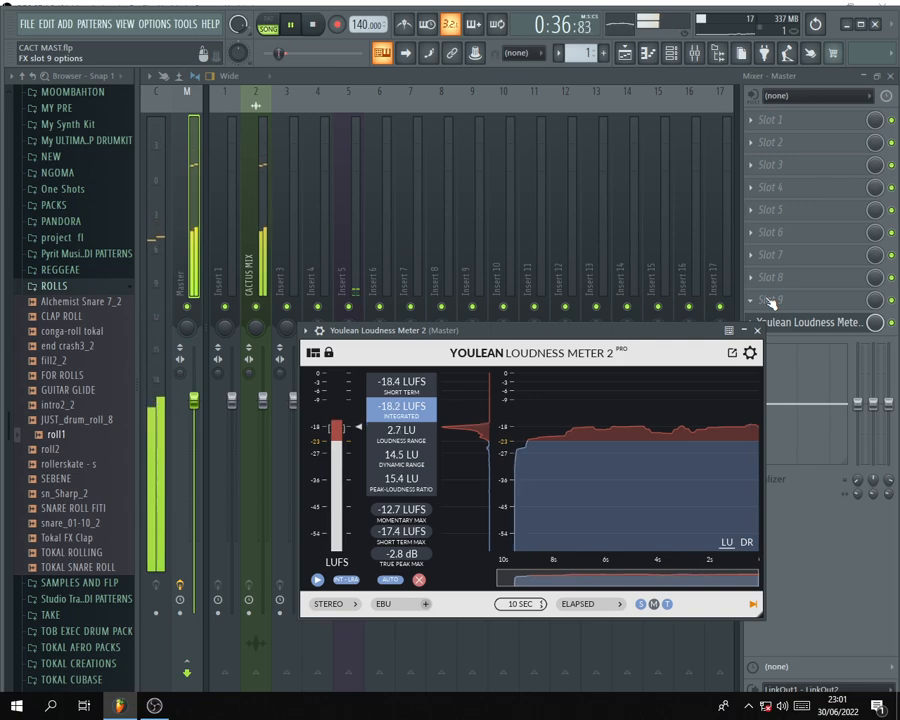
left_click(351, 307)
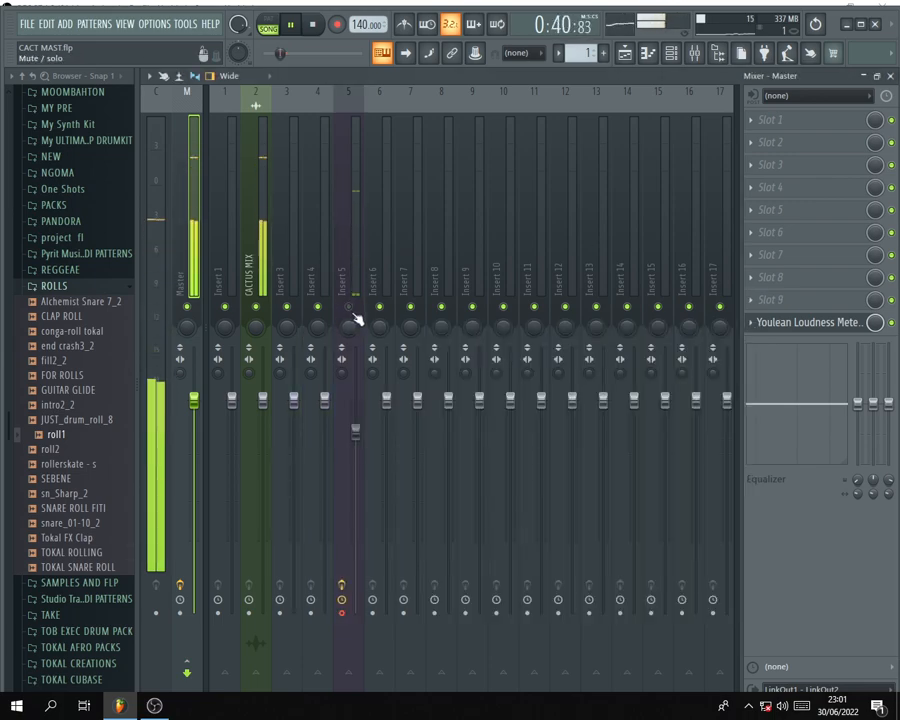
key("space")
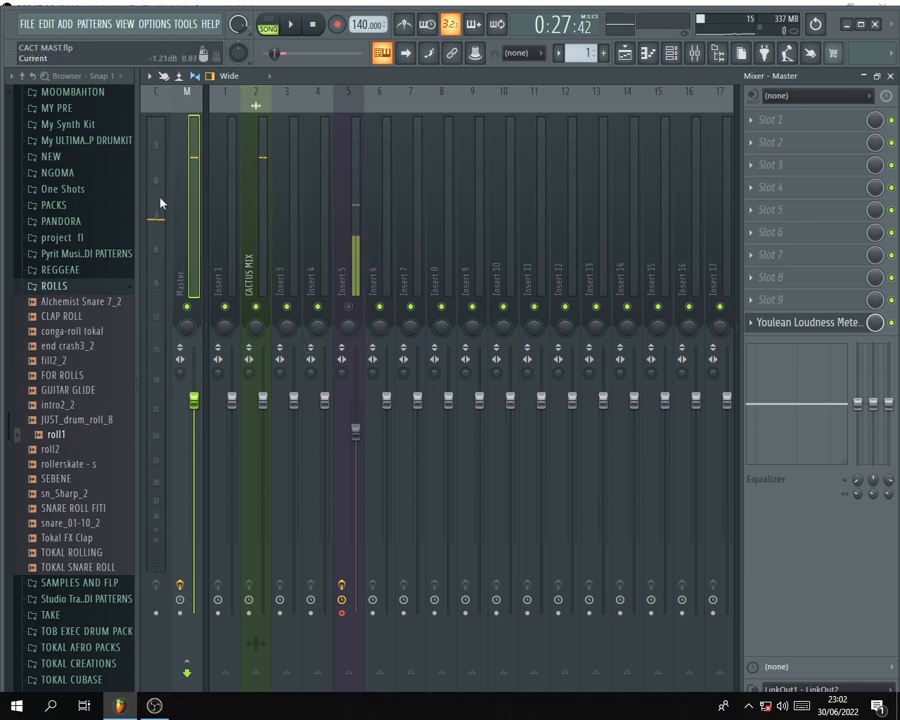
left_click(352, 306)
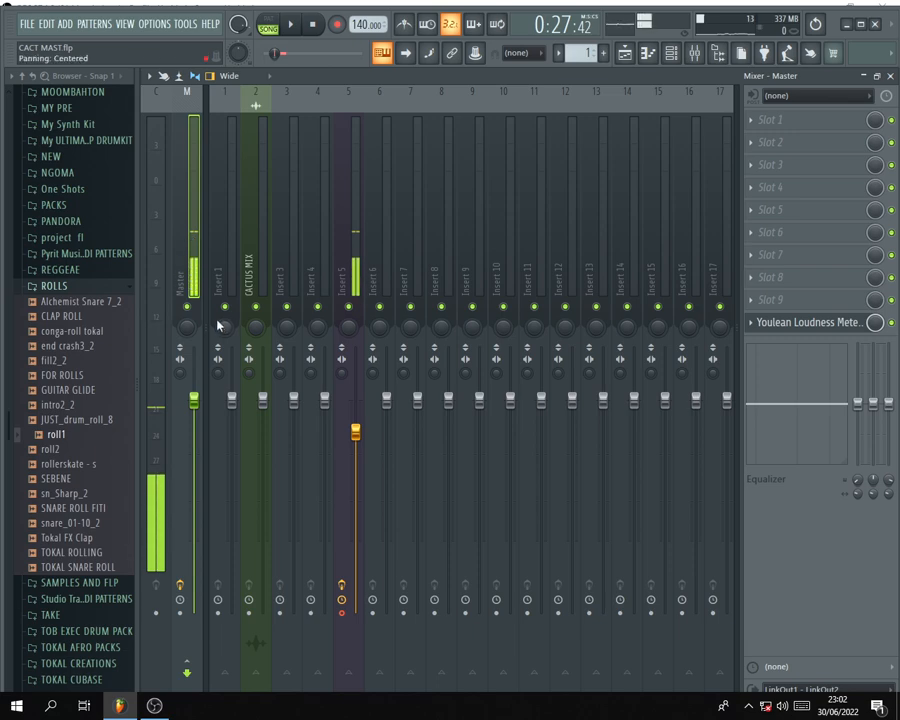
Play the section briefly with Insert 5 active, and reopen and reposition the loudness meter to read the integrated LUFS.
key("space")
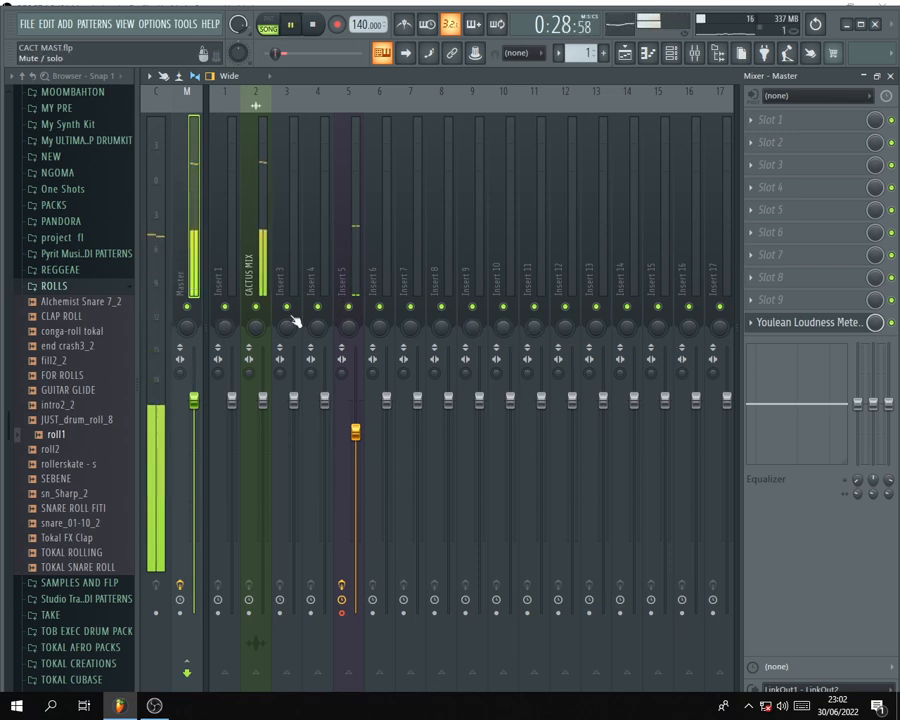
key("space")
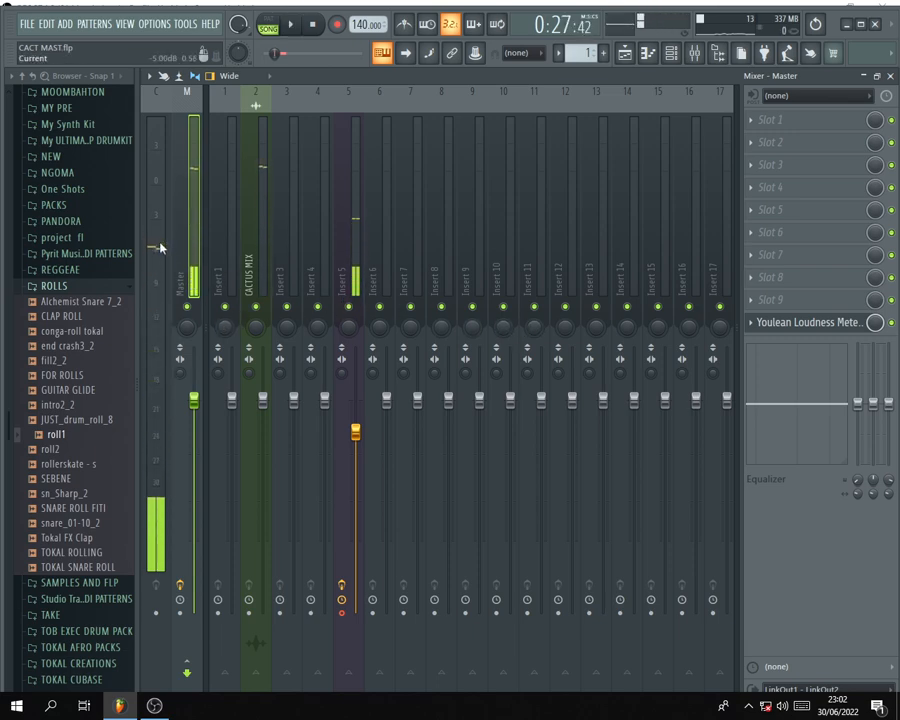
left_click(798, 326)
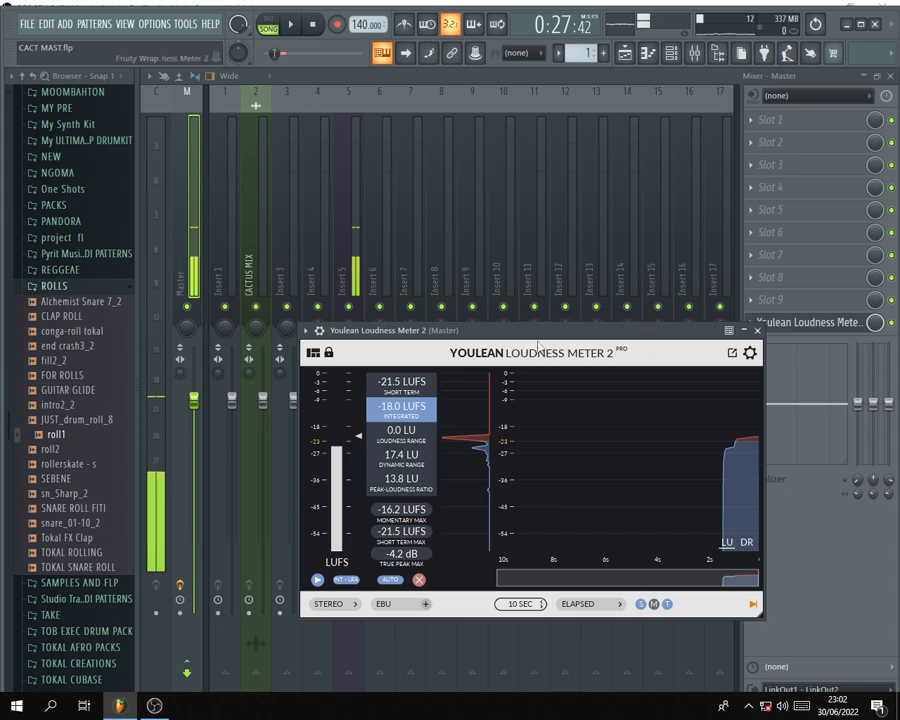
left_click_drag(540, 332, 452, 204)
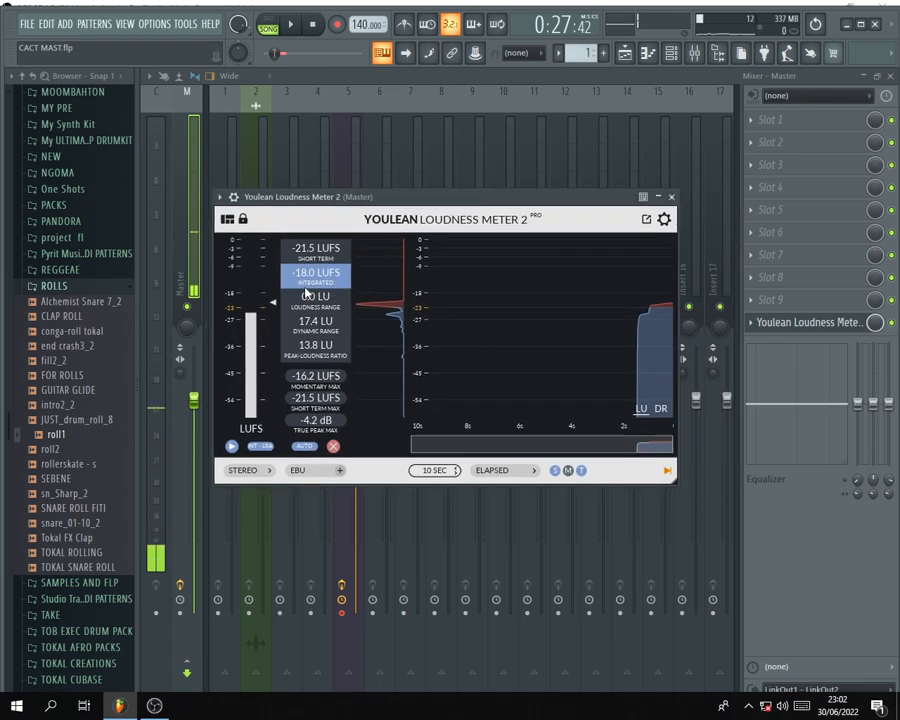
left_click_drag(407, 200, 341, 187)
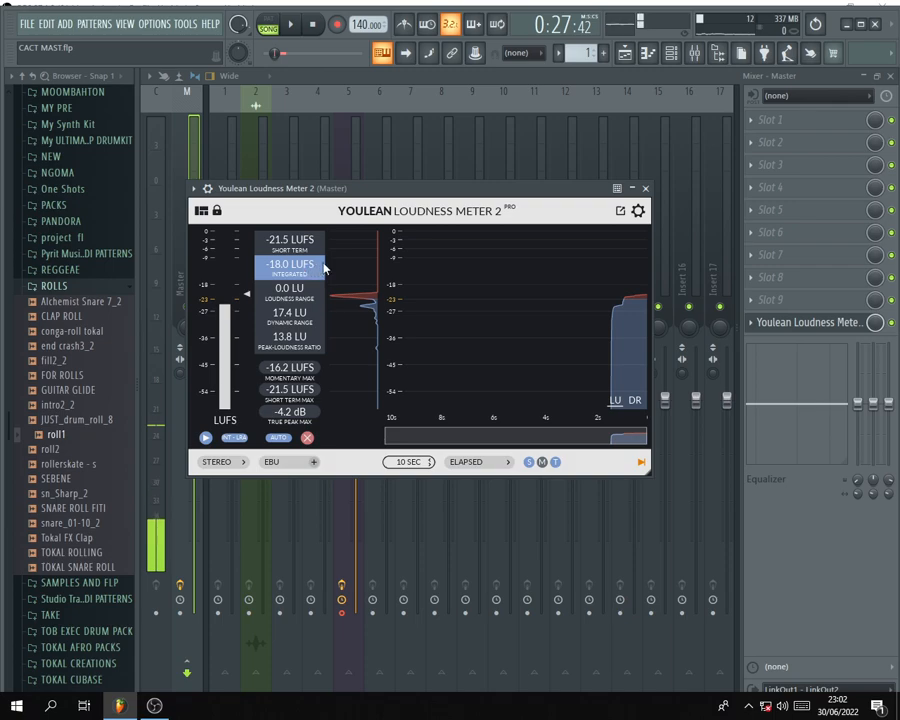
left_click_drag(400, 193, 450, 330)
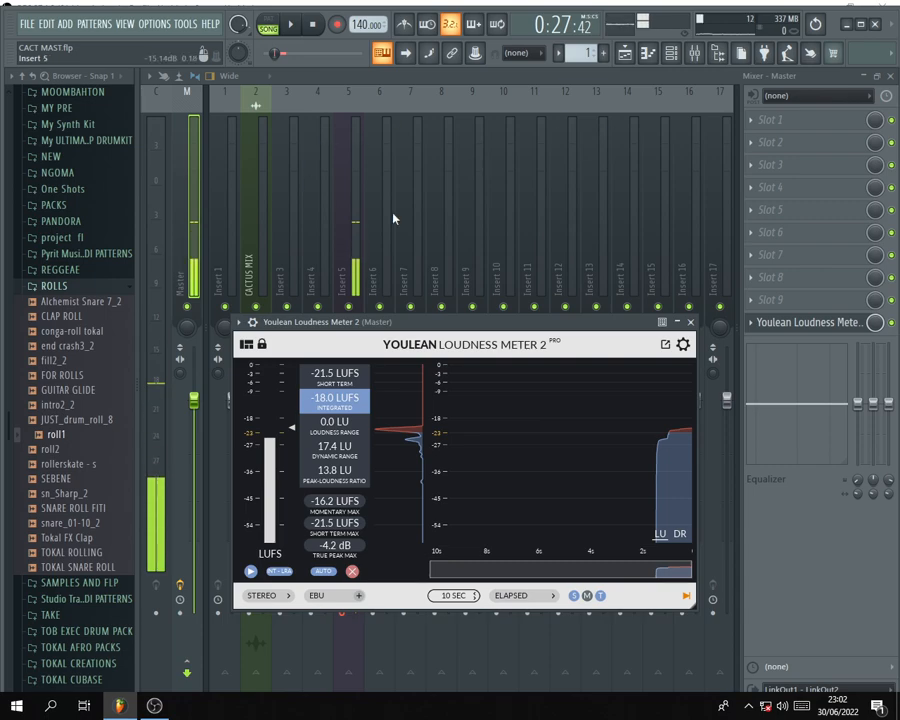
left_click_drag(470, 322, 463, 272)
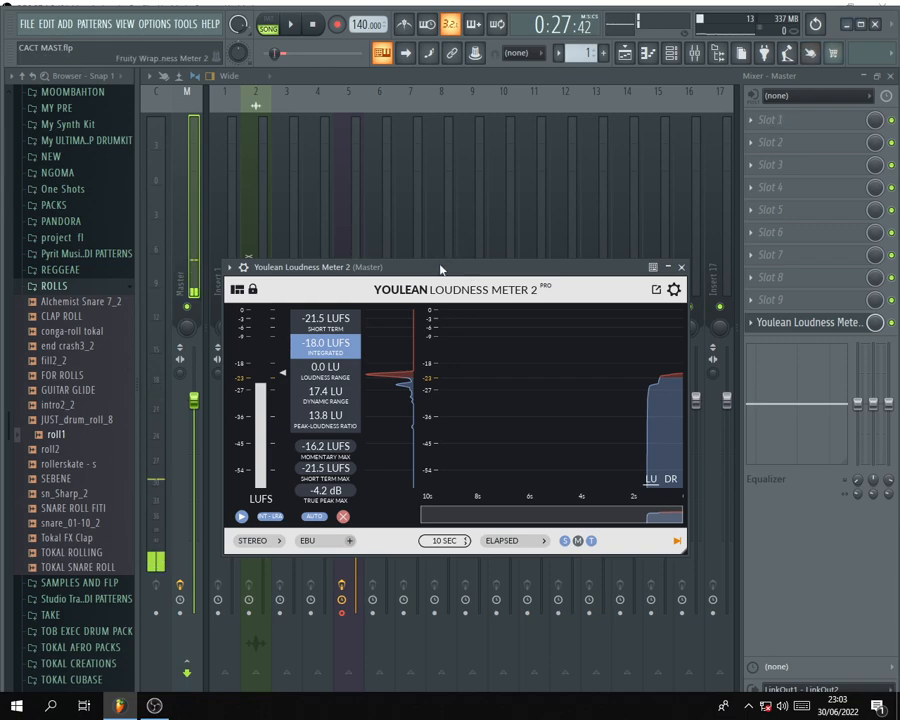
left_click_drag(440, 268, 460, 222)
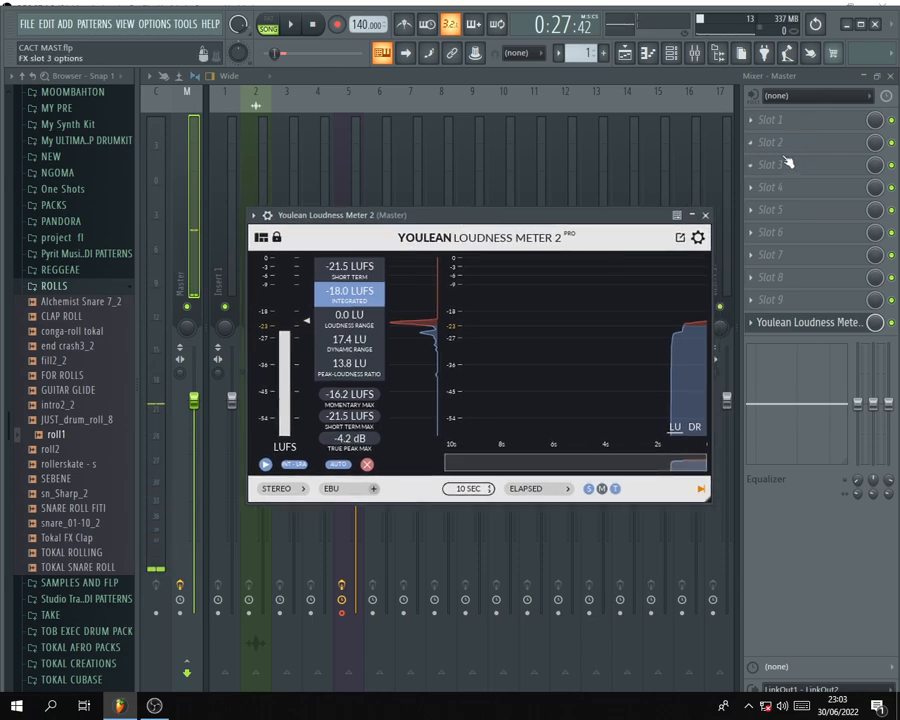
Load Maximus into effect slot 3 of the Master track, reposition its window, and close it.
left_click(785, 168)
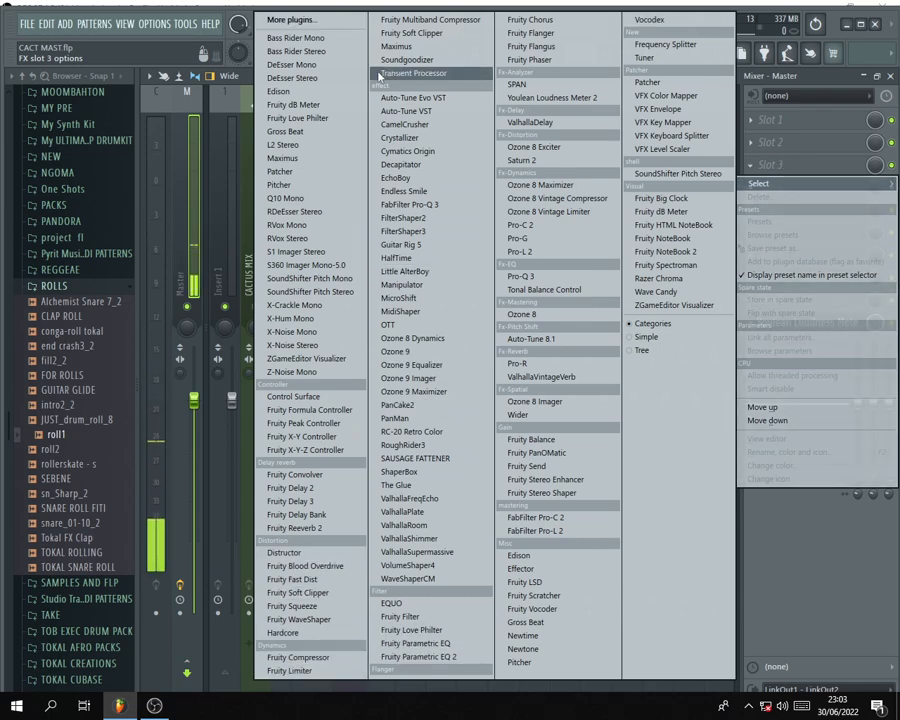
left_click(396, 46)
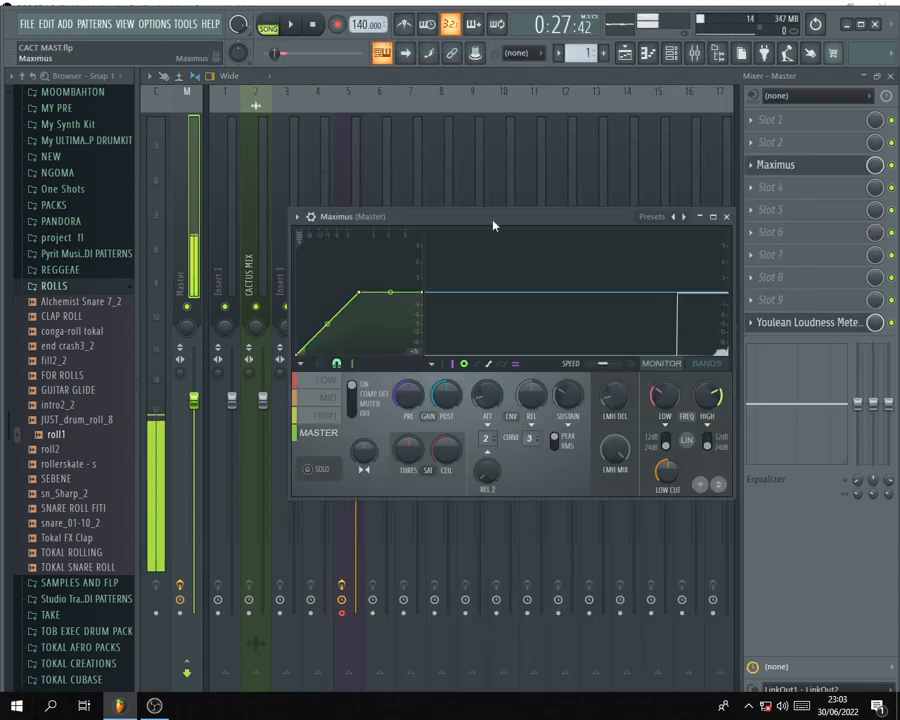
left_click_drag(522, 221, 479, 147)
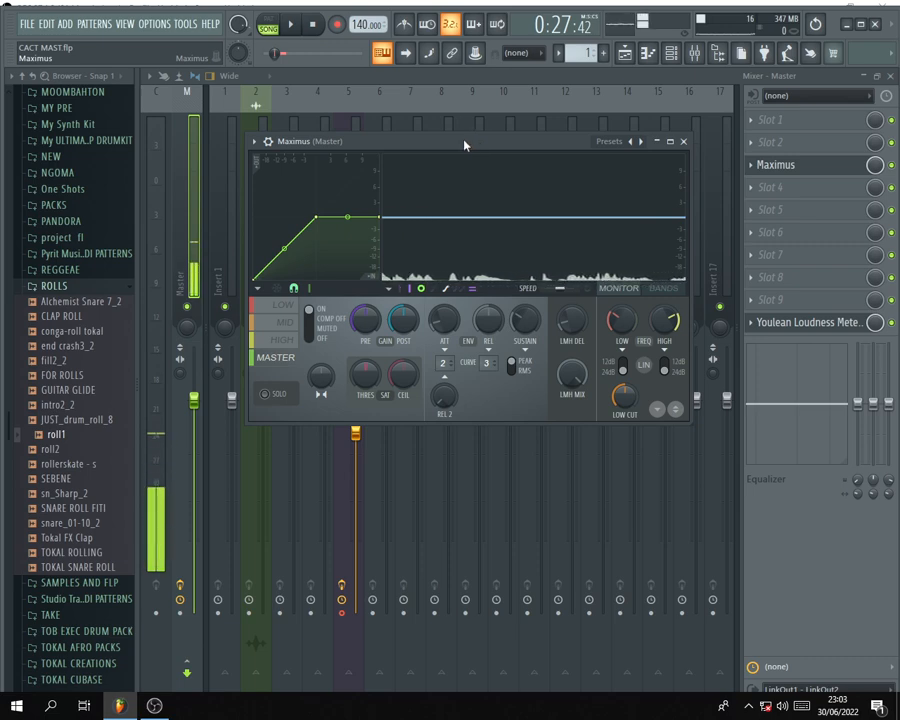
left_click_drag(464, 146, 466, 146)
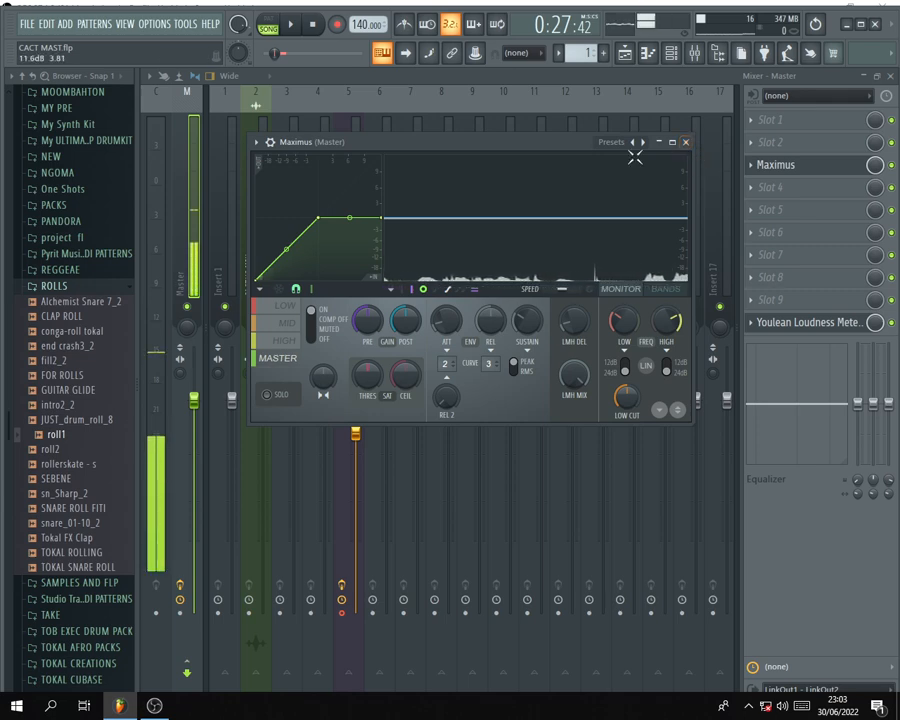
left_click(685, 142)
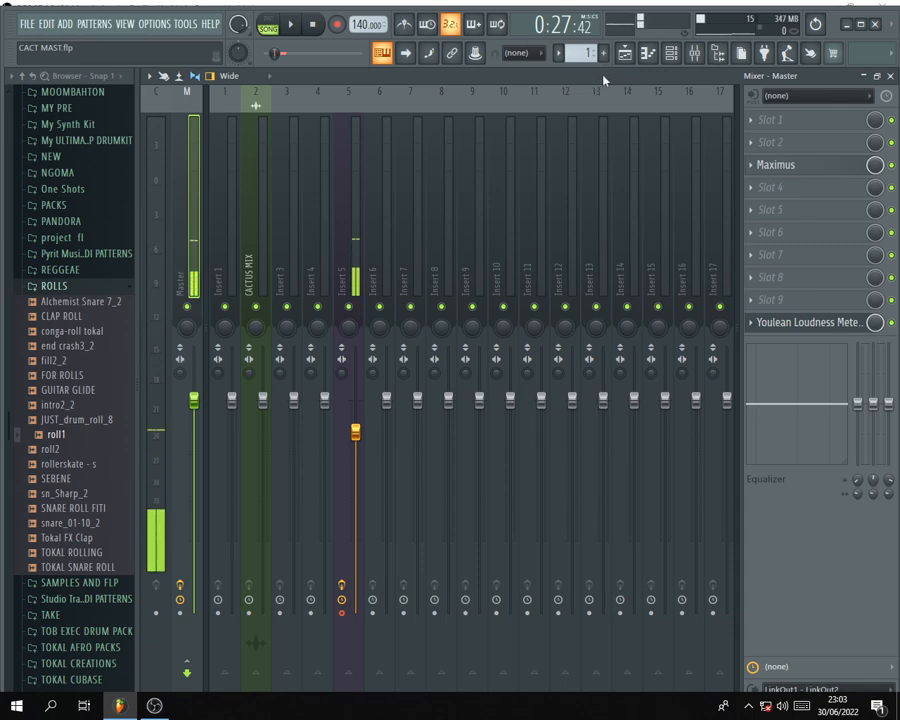
Play the selected section briefly with Maximus enabled and again with it bypassed to compare the Master level.
key("space")
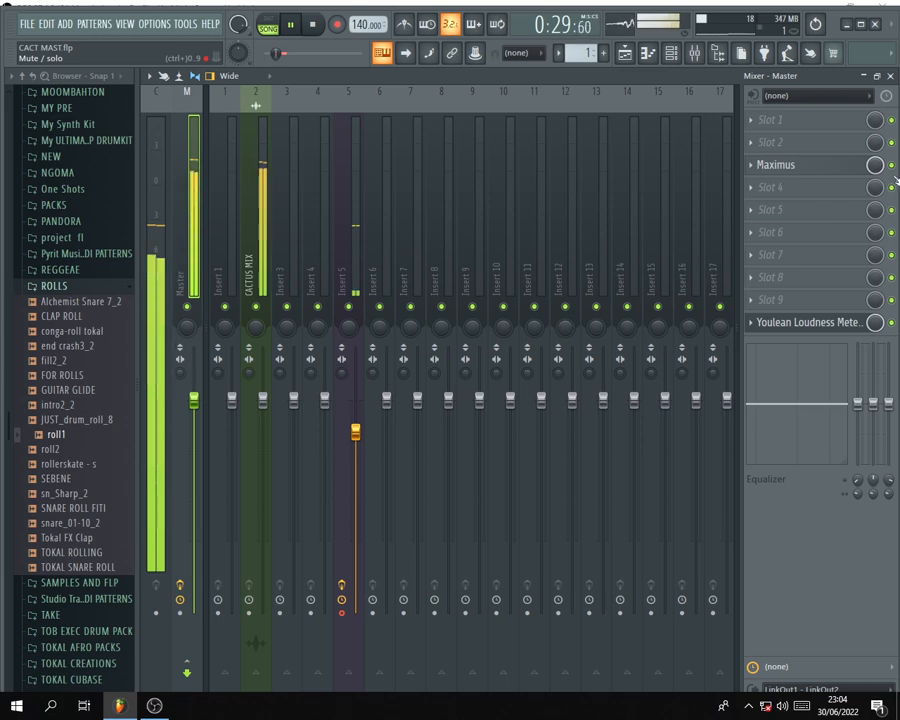
key("space")
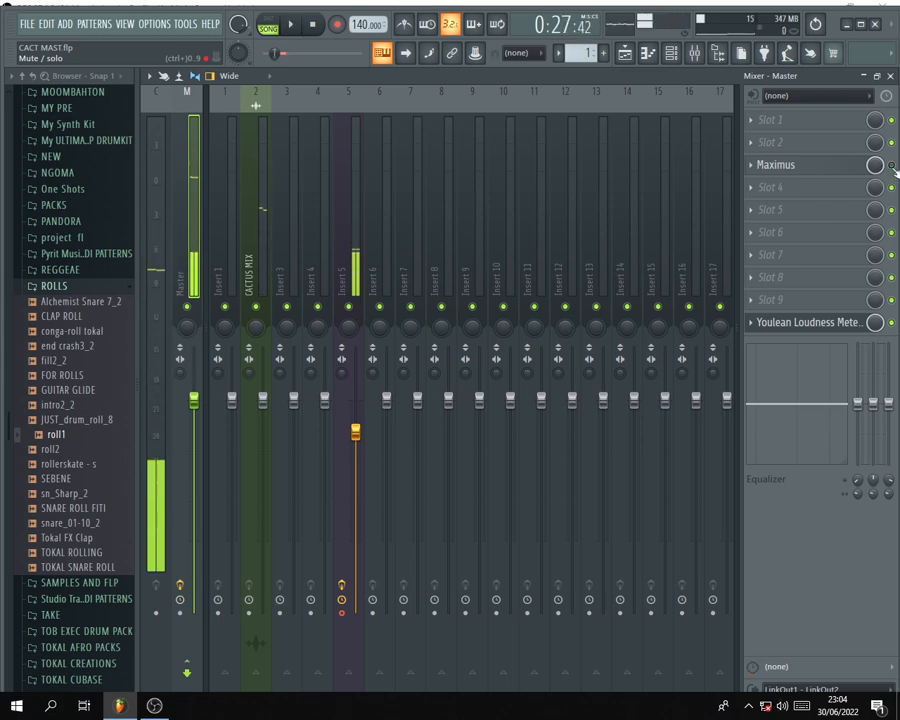
key("space")
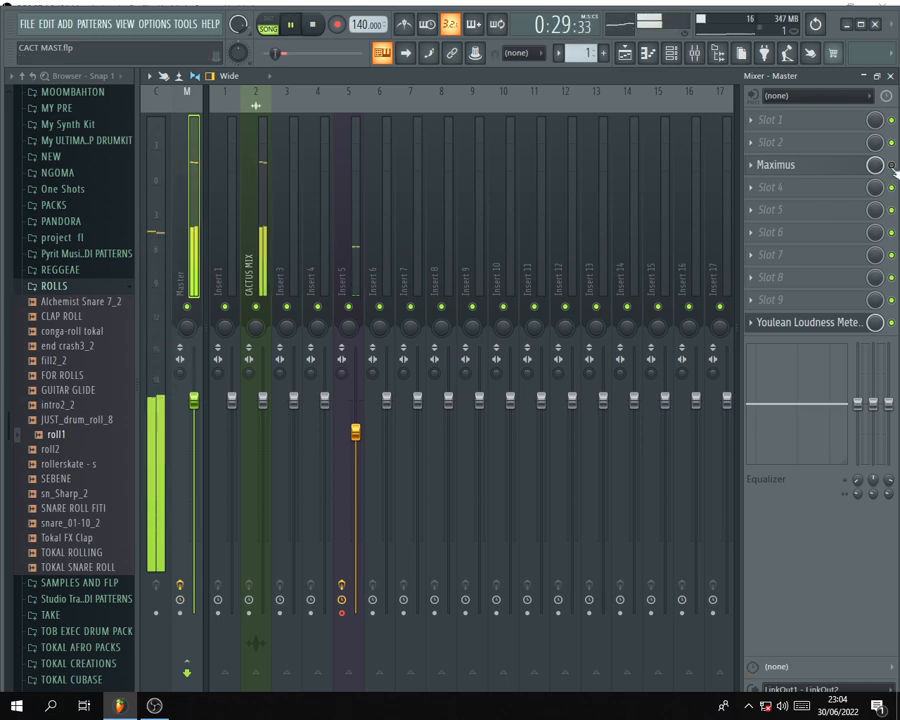
key("space")
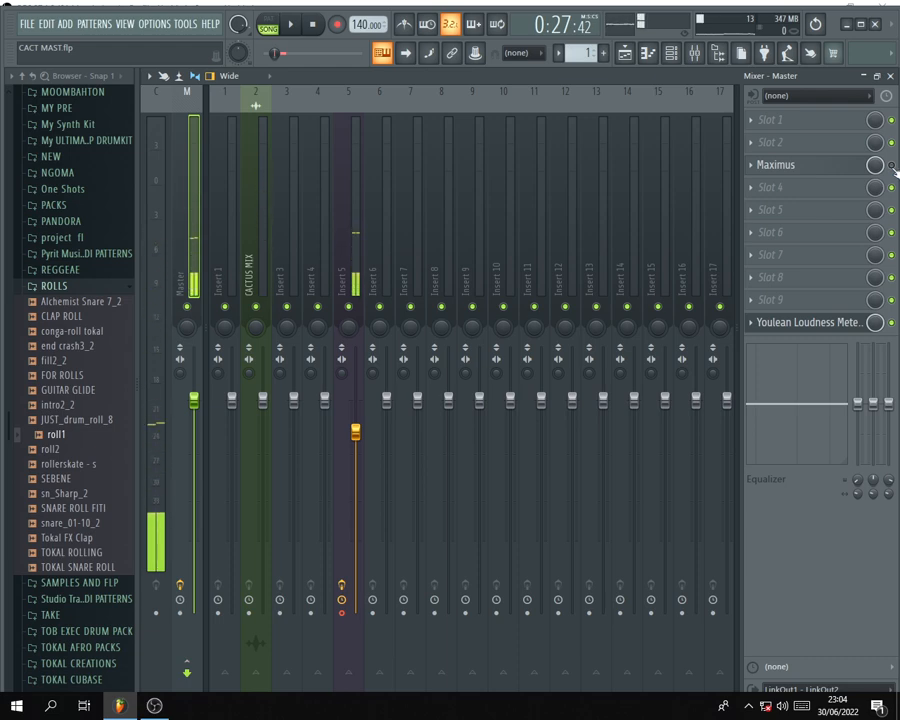
Reopen Maximus on the Master track and load the Clear master preset from its Mastering presets.
left_click(789, 168)
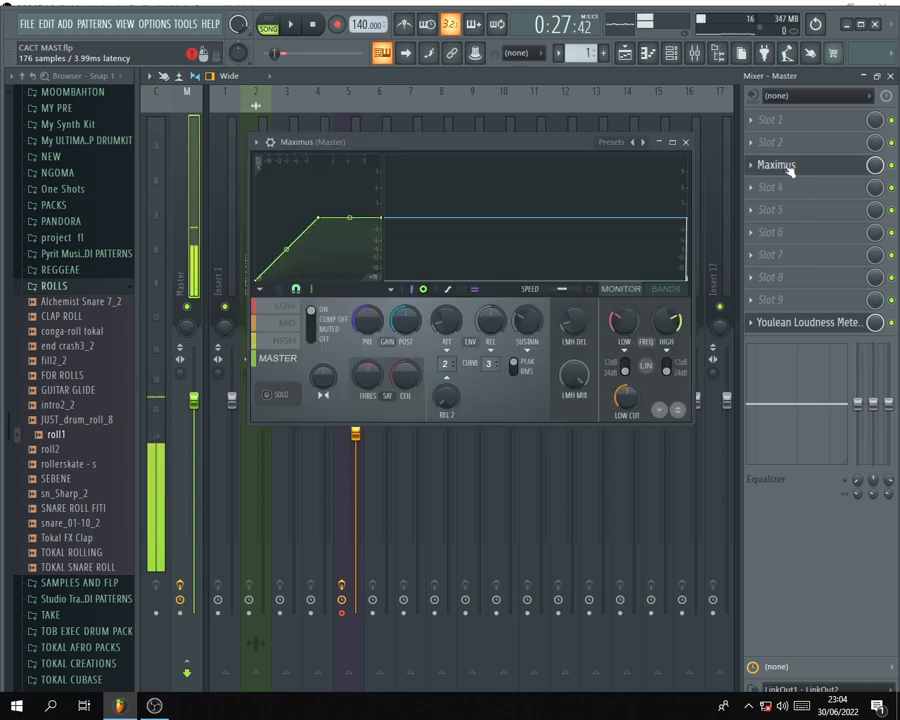
left_click(612, 144)
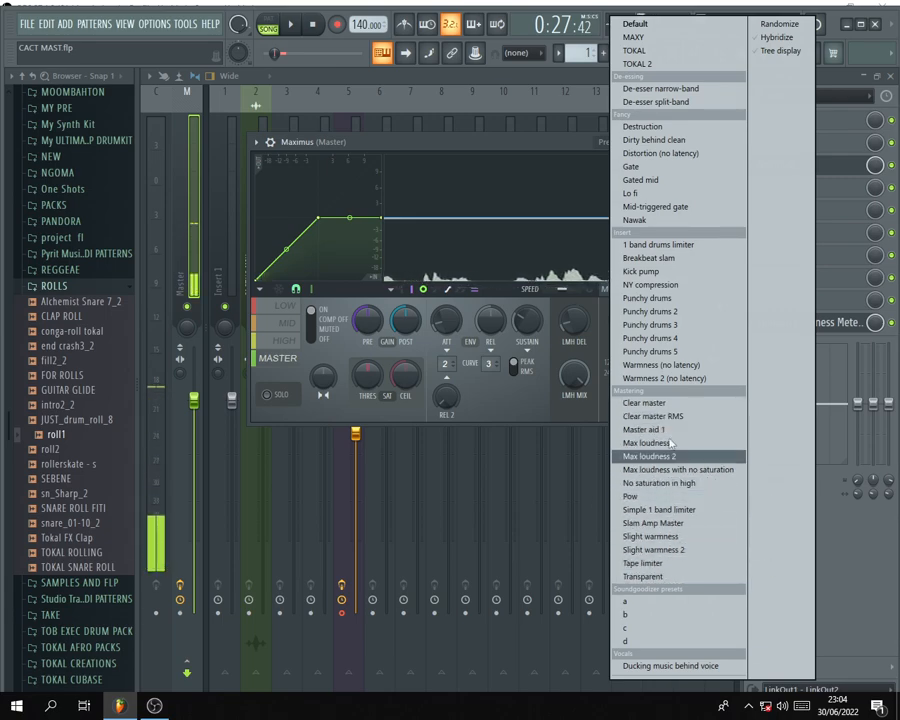
left_click(643, 403)
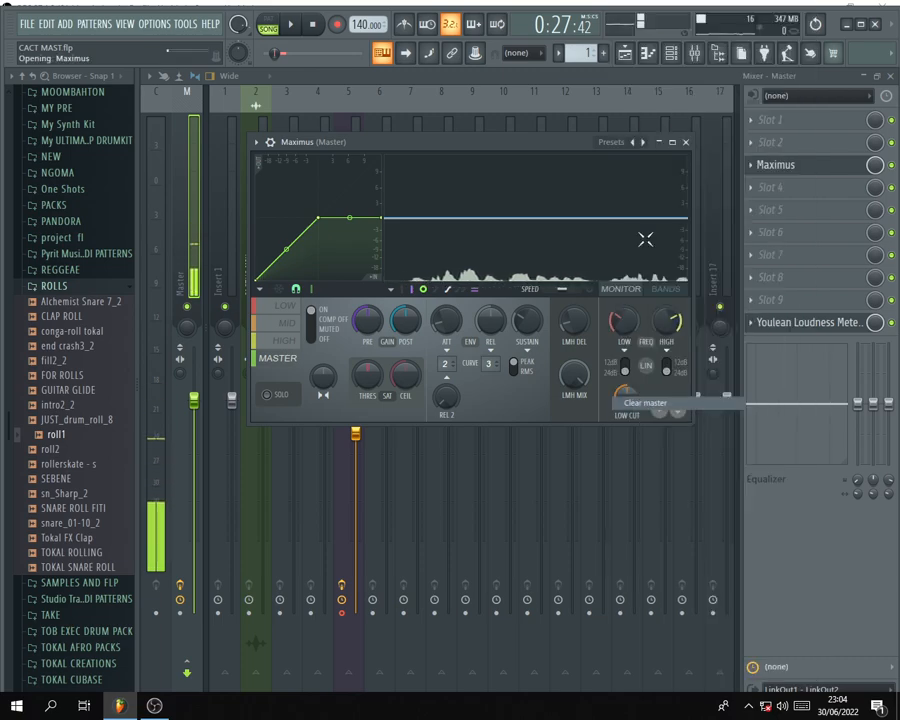
left_click_drag(455, 143, 463, 147)
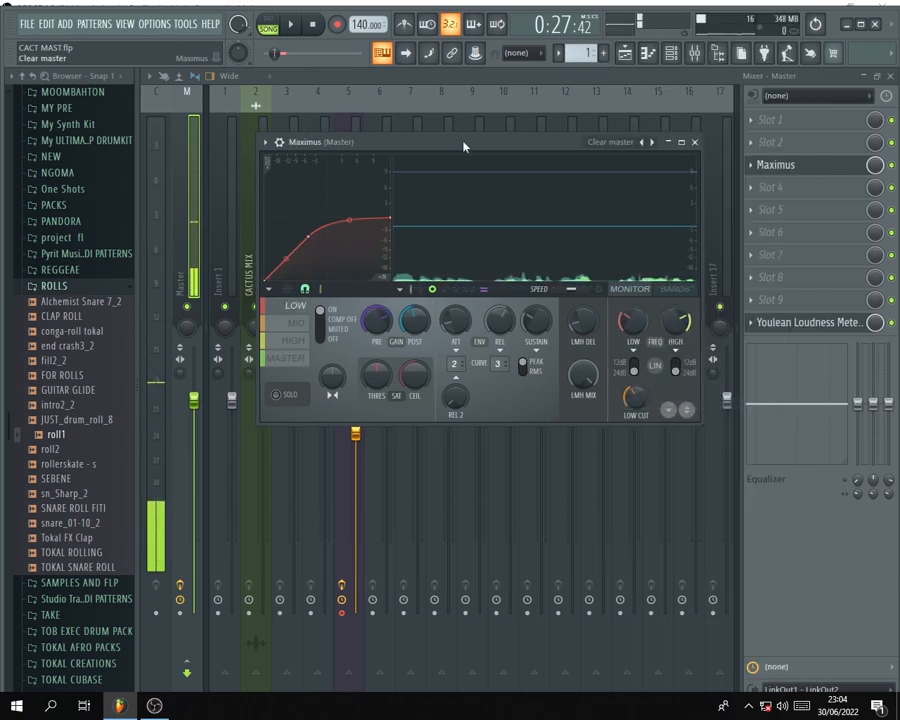
Play the section with the detailed Maximus settings shown, flipping to the spare state and back to compare the Clear master preset.
key("space")
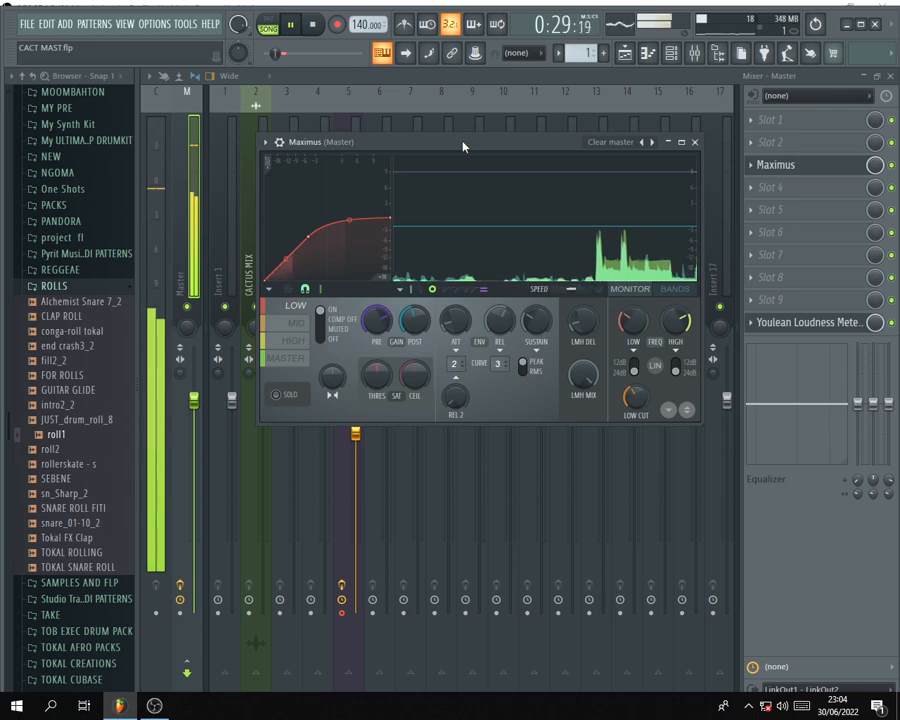
left_click(279, 142)
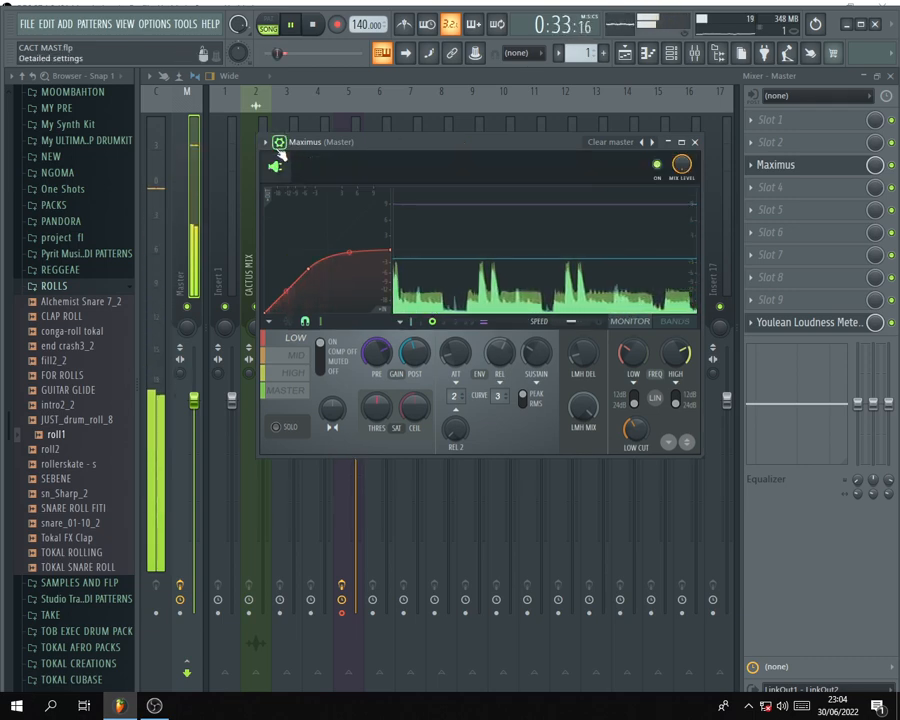
left_click(689, 445)
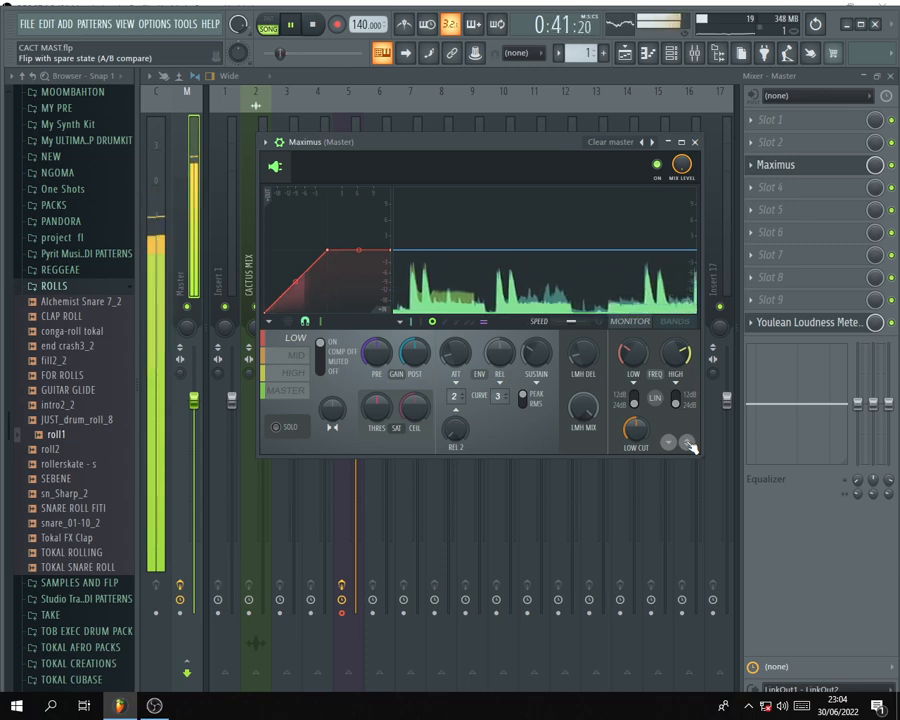
left_click(689, 445)
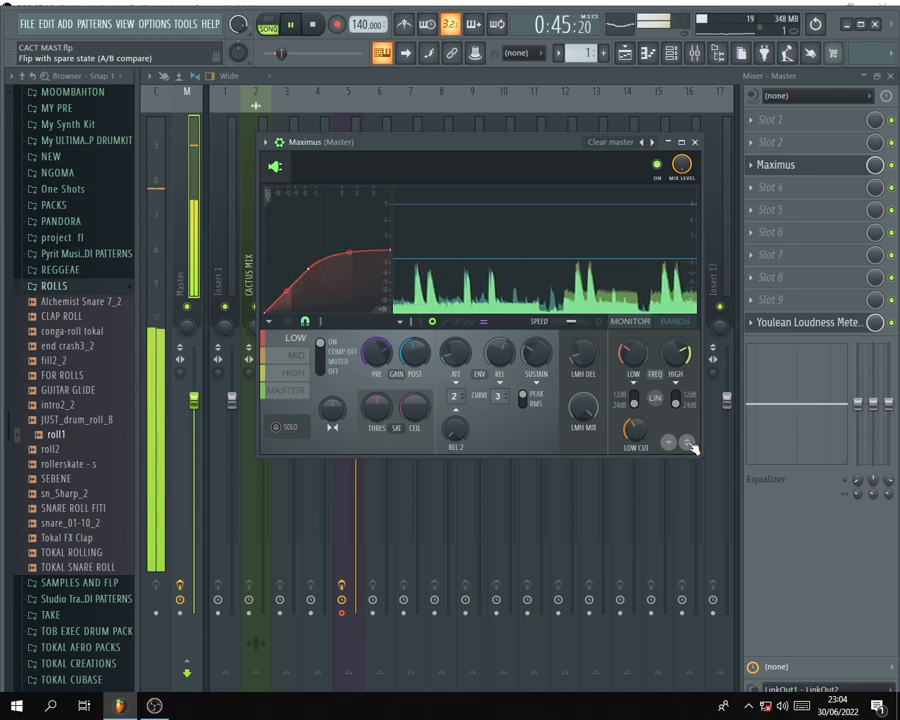
key("space")
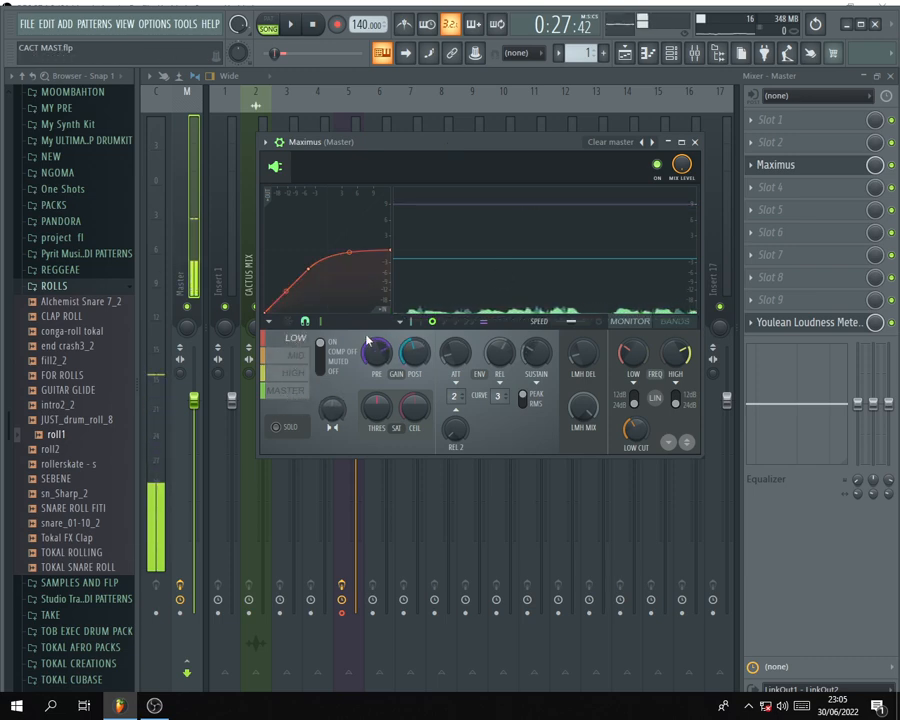
Inspect the high, mid and master bands in Maximus, and compare Clear master with the spare state again during playback.
left_click(294, 372)
left_click(290, 392)
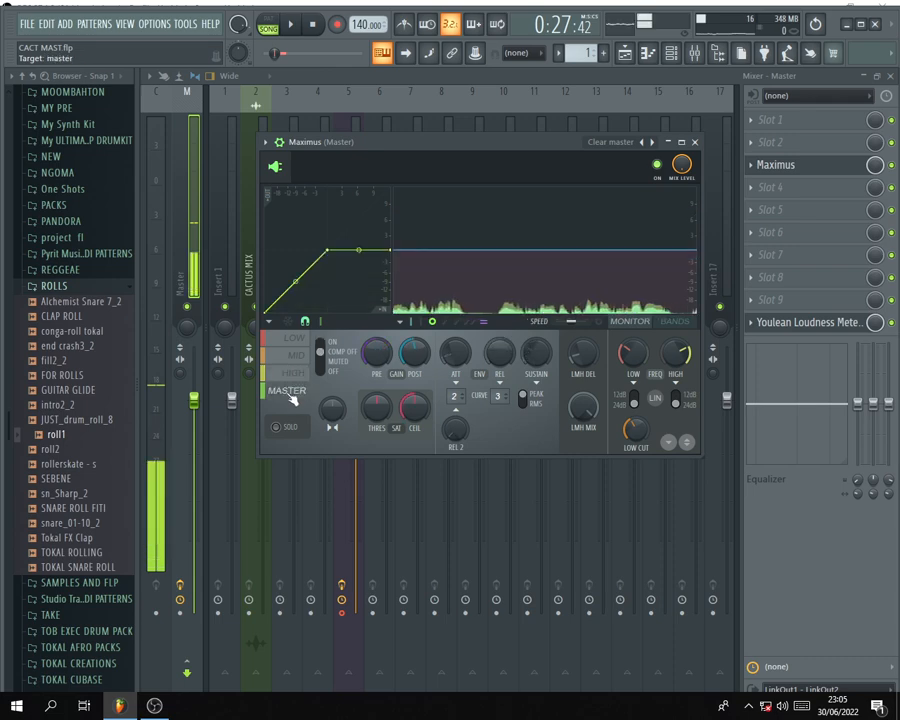
left_click(293, 374)
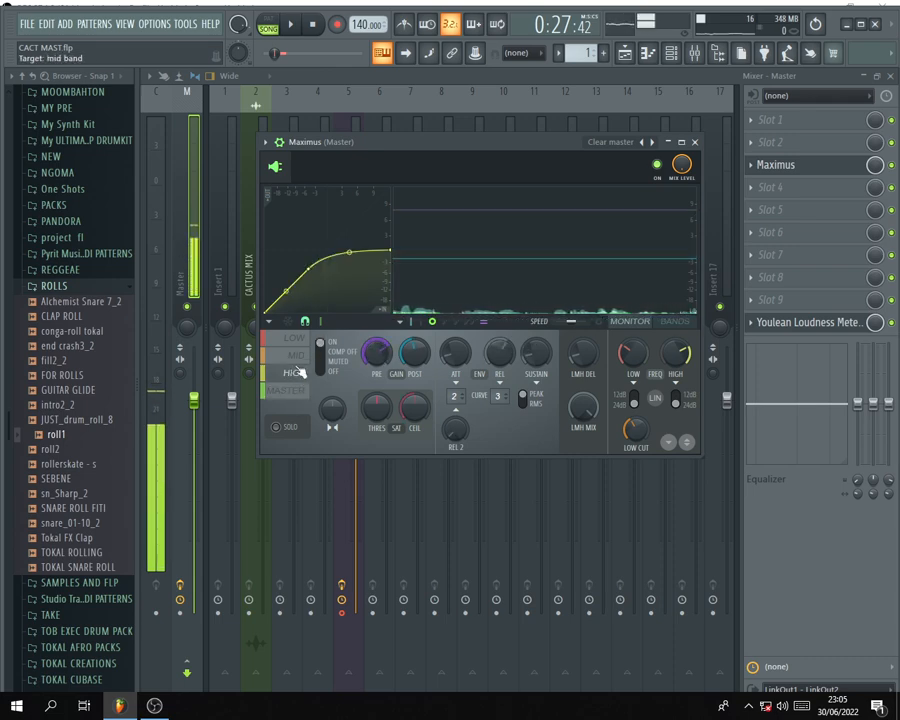
left_click_drag(518, 142, 515, 142)
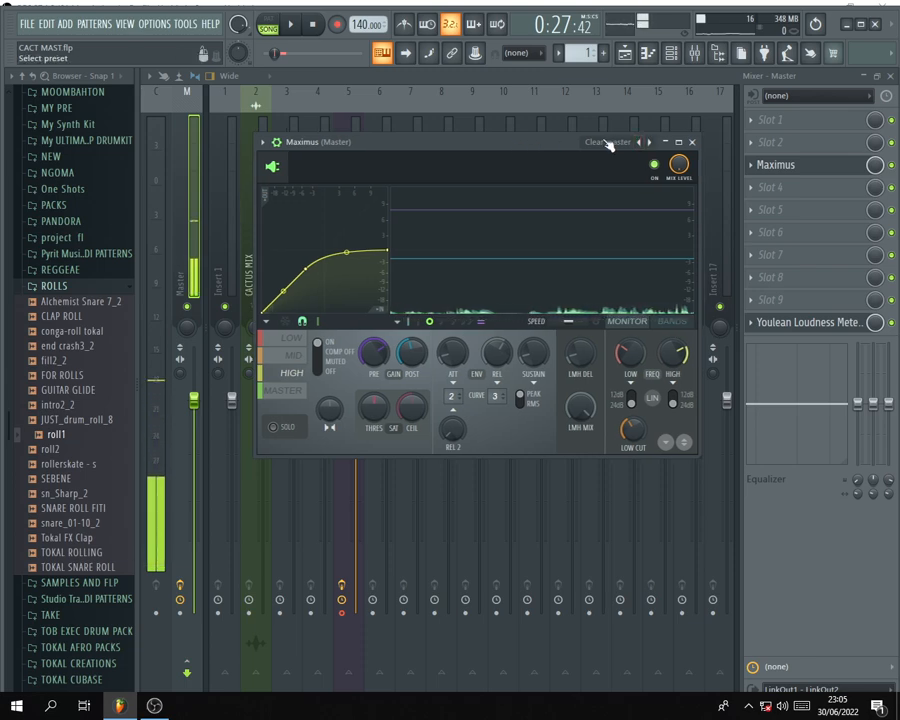
left_click(686, 442)
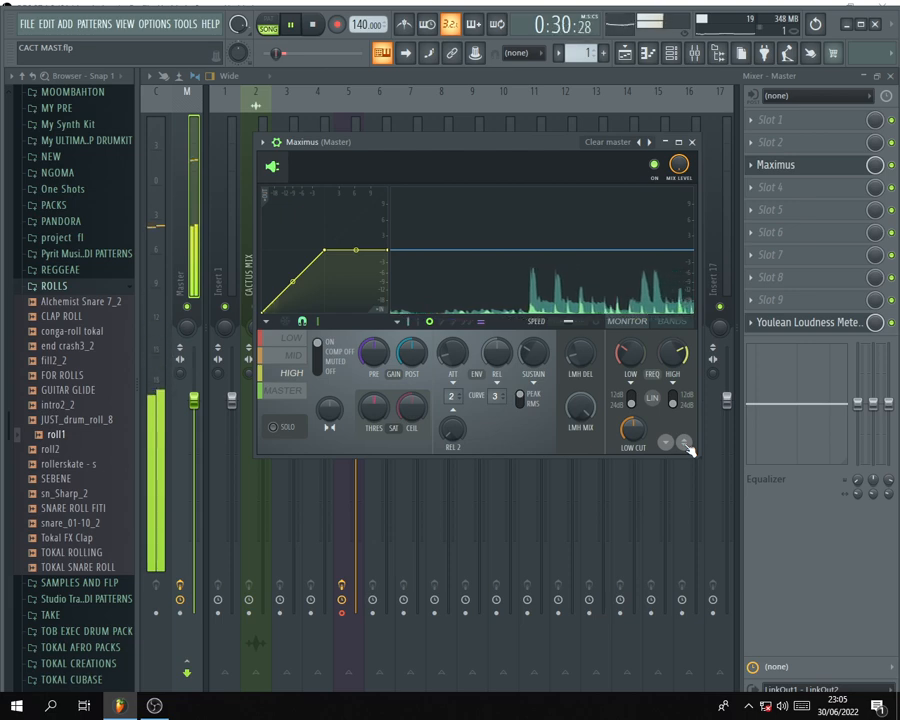
left_click(686, 442)
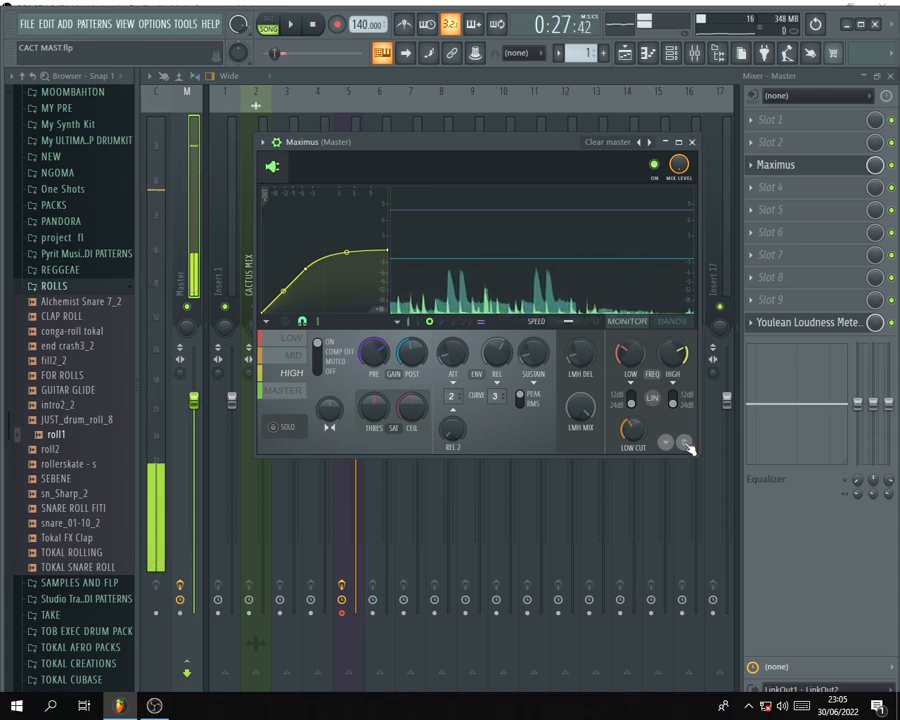
Load the Master aid 1 preset in Maximus and audition the section, muting and unmuting Insert 5 during playback.
left_click(625, 142)
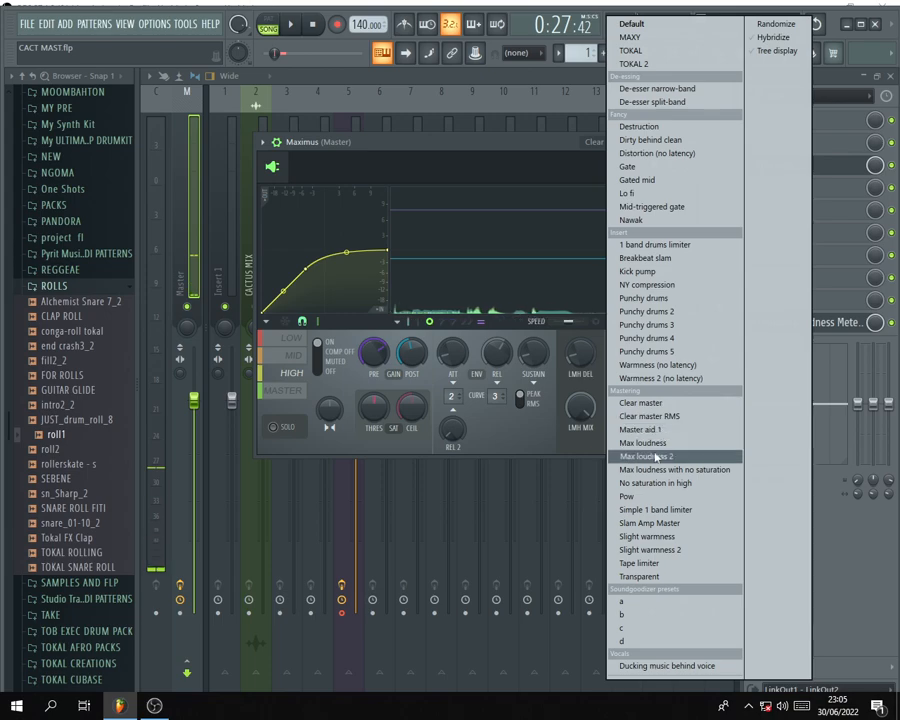
left_click(645, 429)
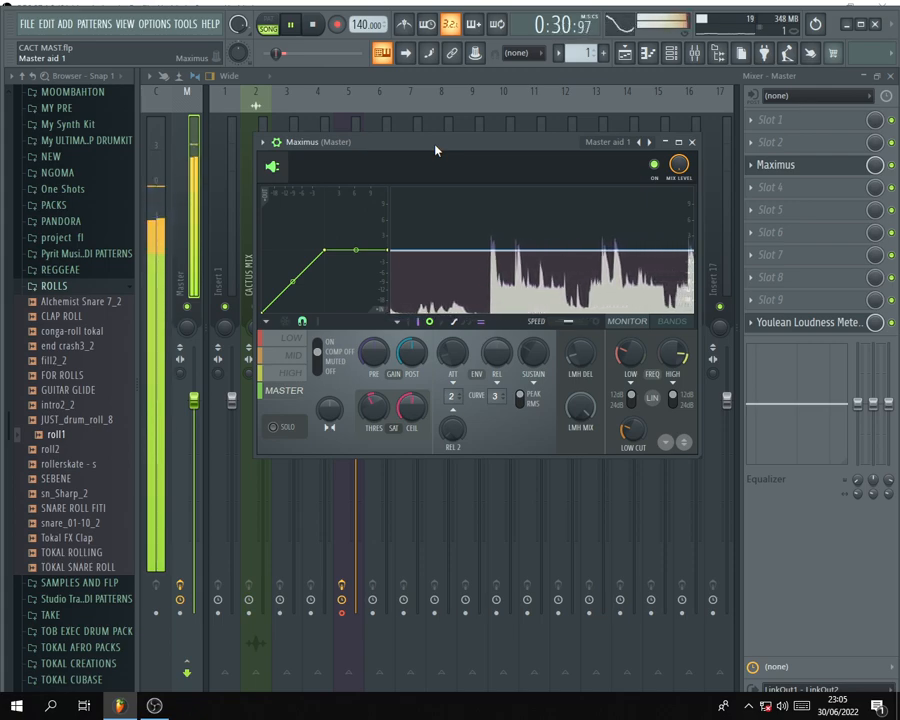
left_click_drag(420, 146, 567, 133)
left_click(349, 308)
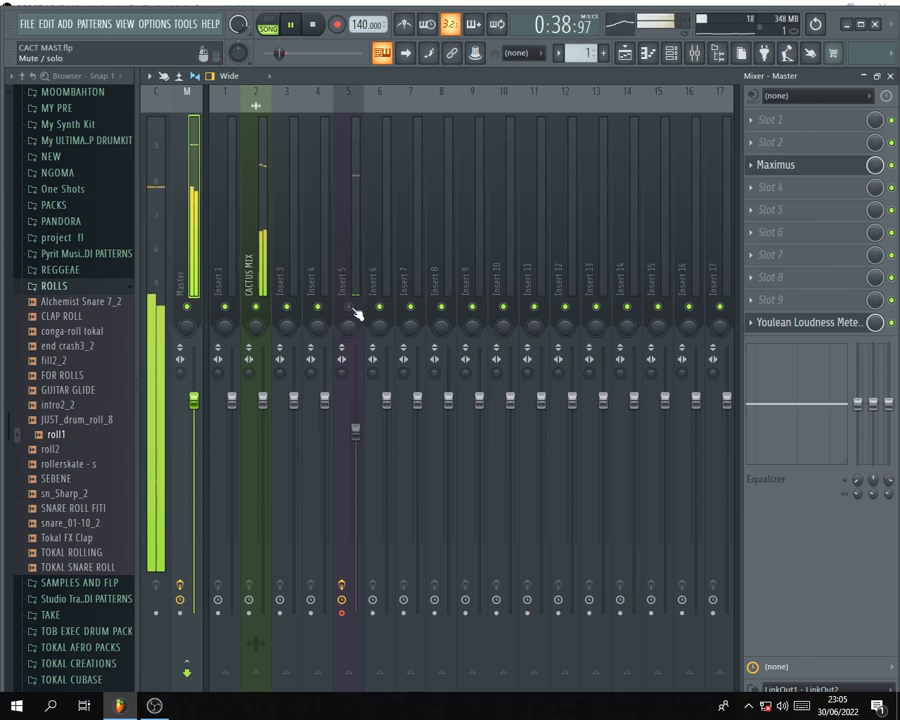
left_click(355, 312)
key("space")
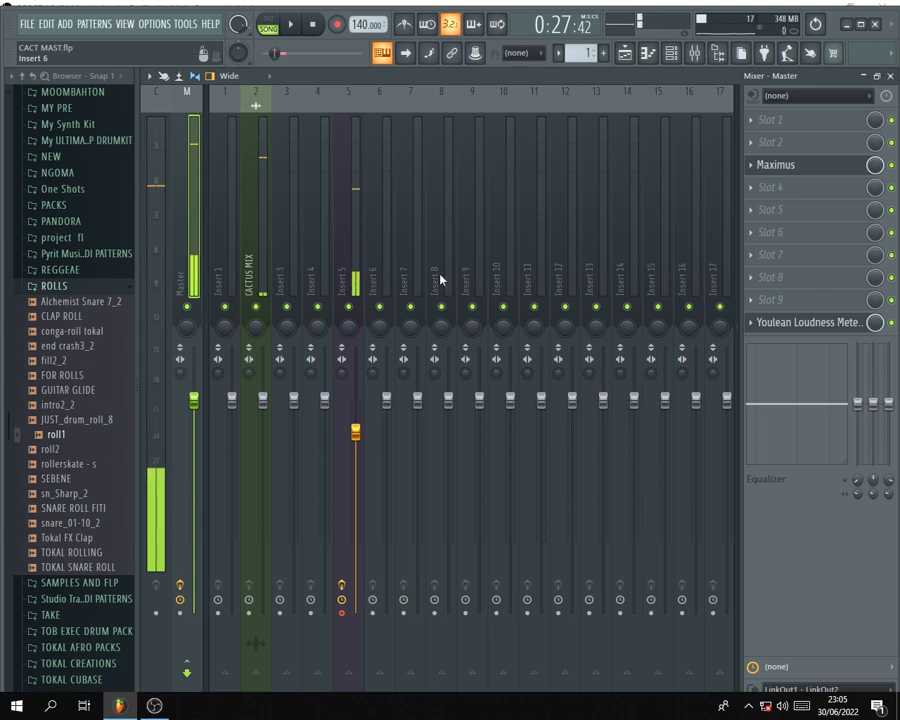
Reopen and reposition Maximus, examine its high, mid and master band settings, and look through the preset list without choosing one.
left_click(790, 170)
left_click_drag(604, 133, 470, 132)
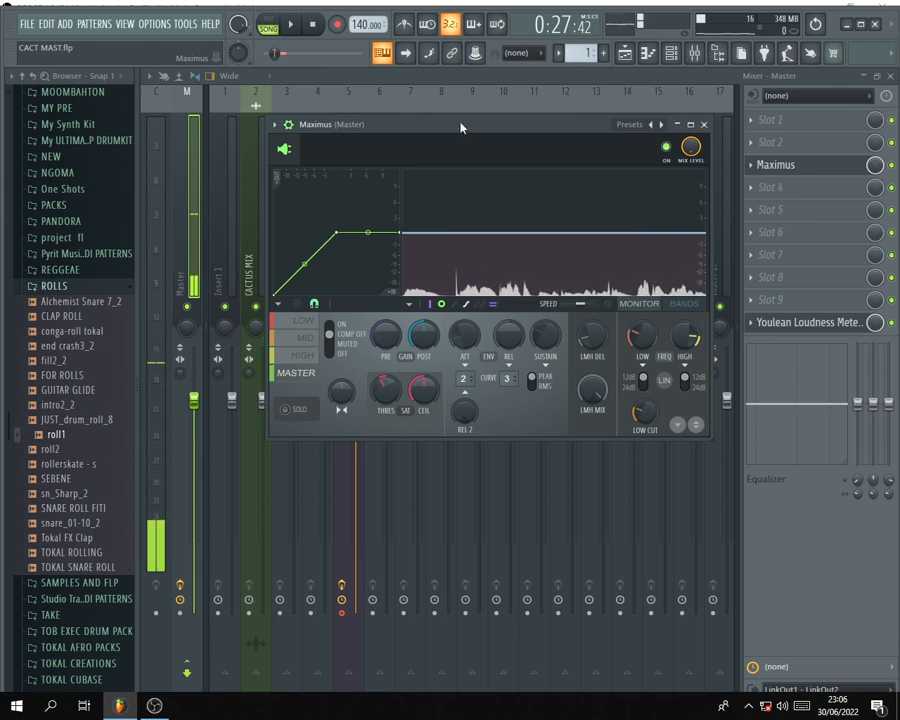
left_click(298, 356)
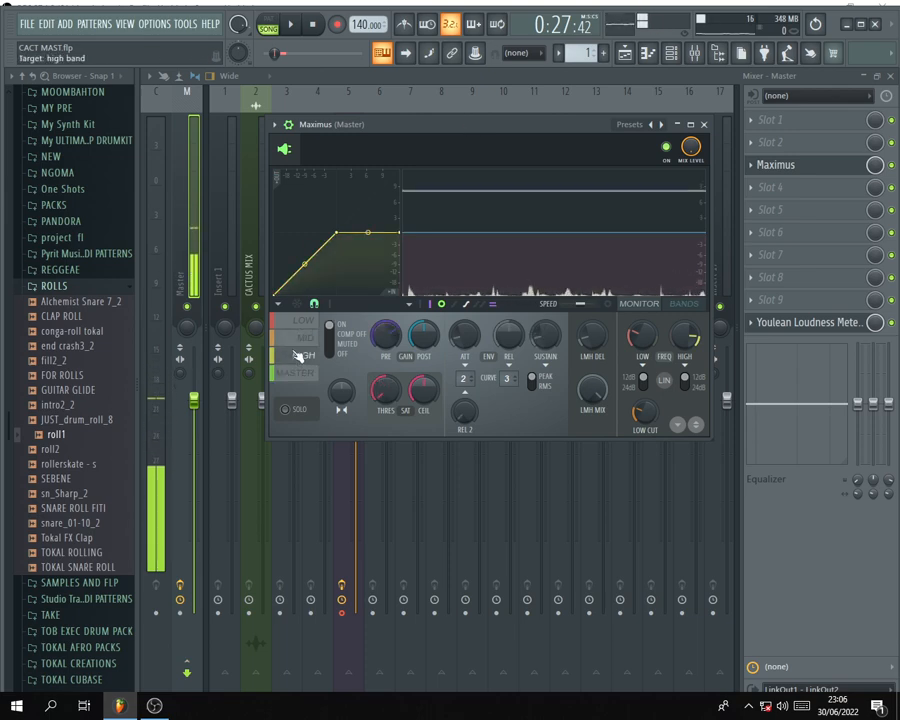
left_click(301, 339)
left_click(304, 355)
left_click(296, 372)
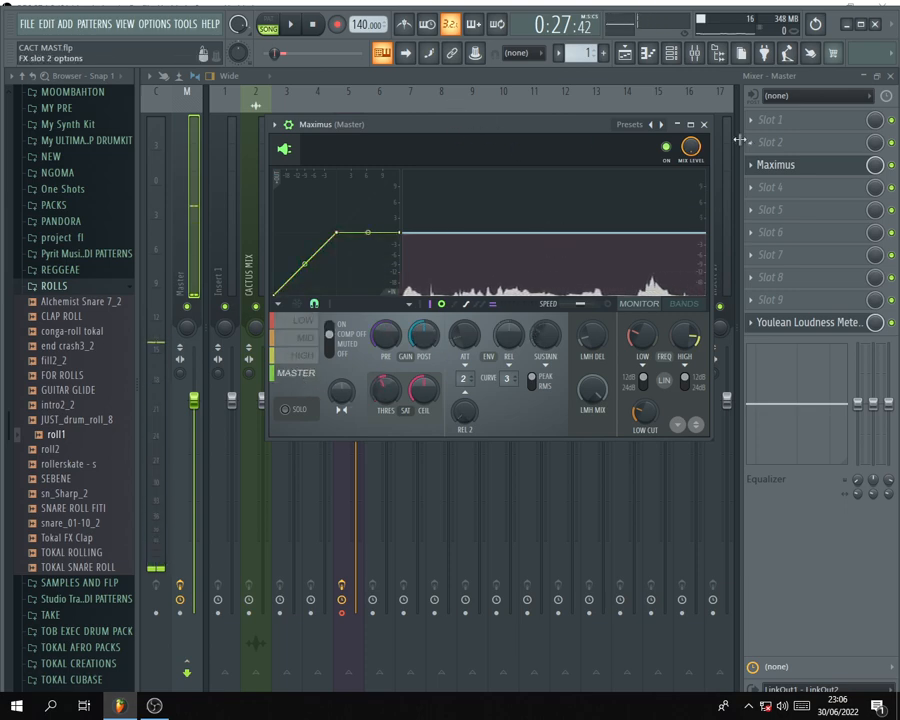
left_click(632, 128)
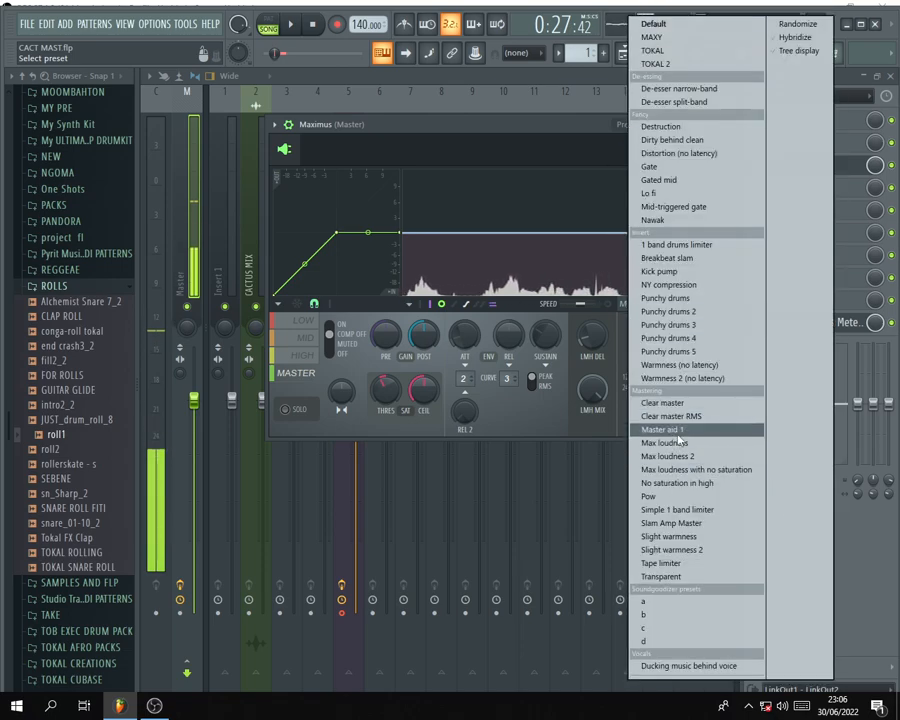
left_click(528, 132)
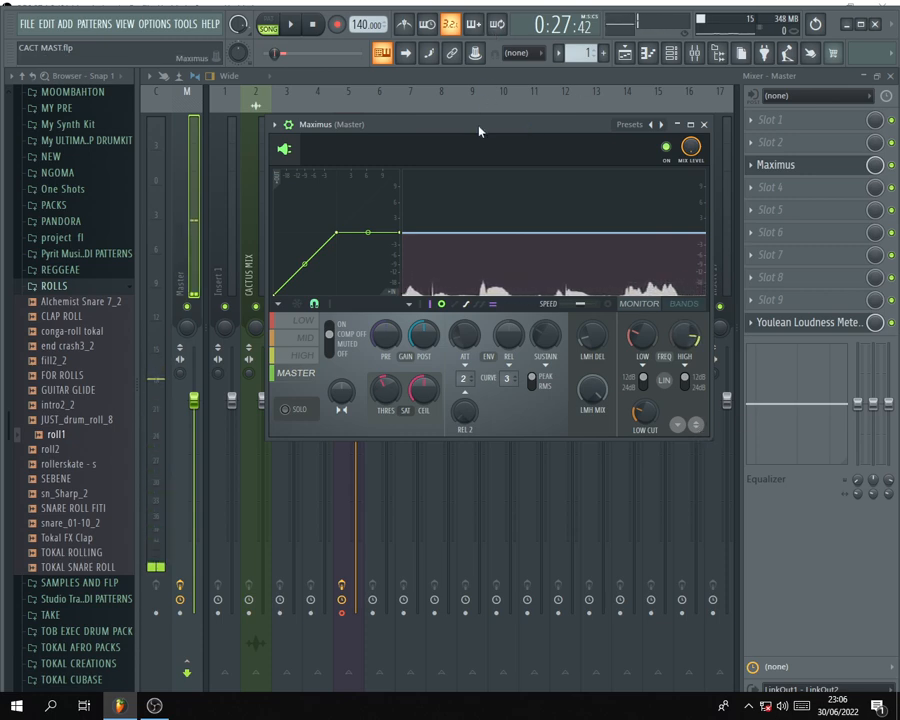
Reposition the Maximus window over the mixer and briefly audition the section with the current master settings.
left_click_drag(478, 129, 398, 158)
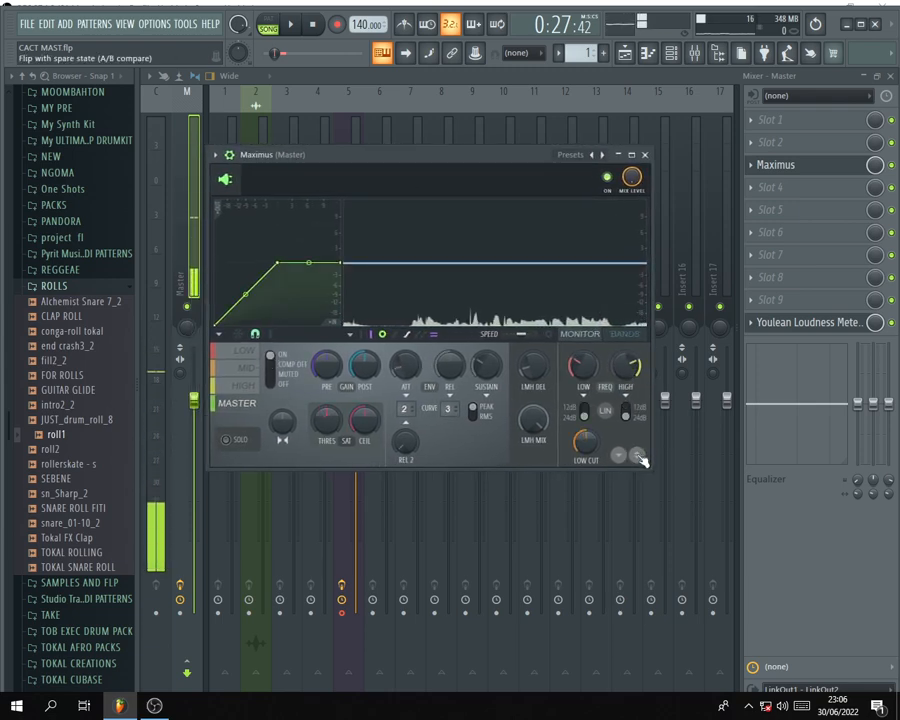
key("space")
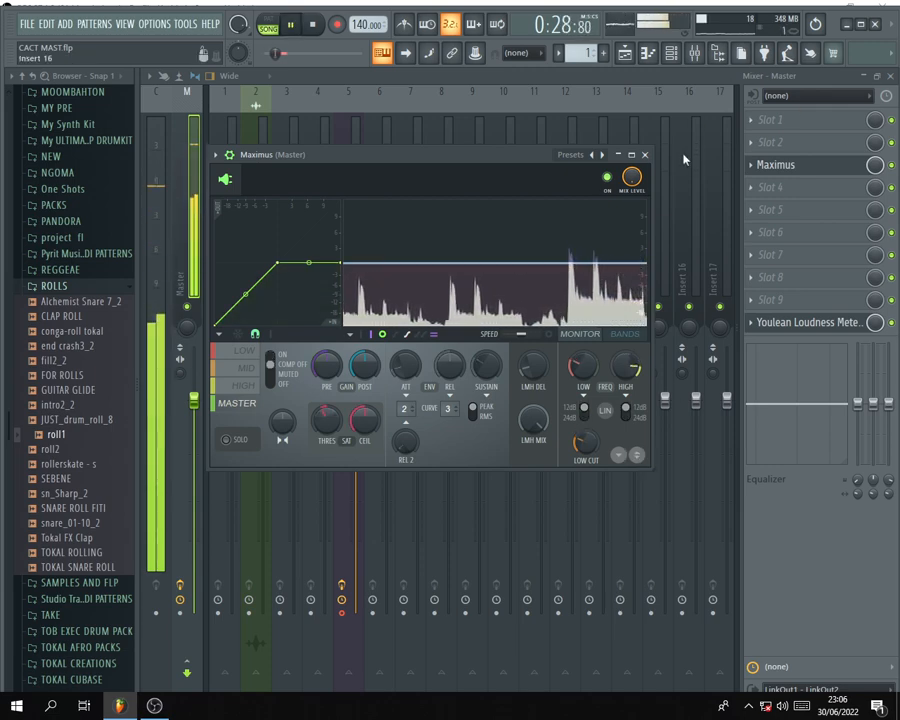
key("space")
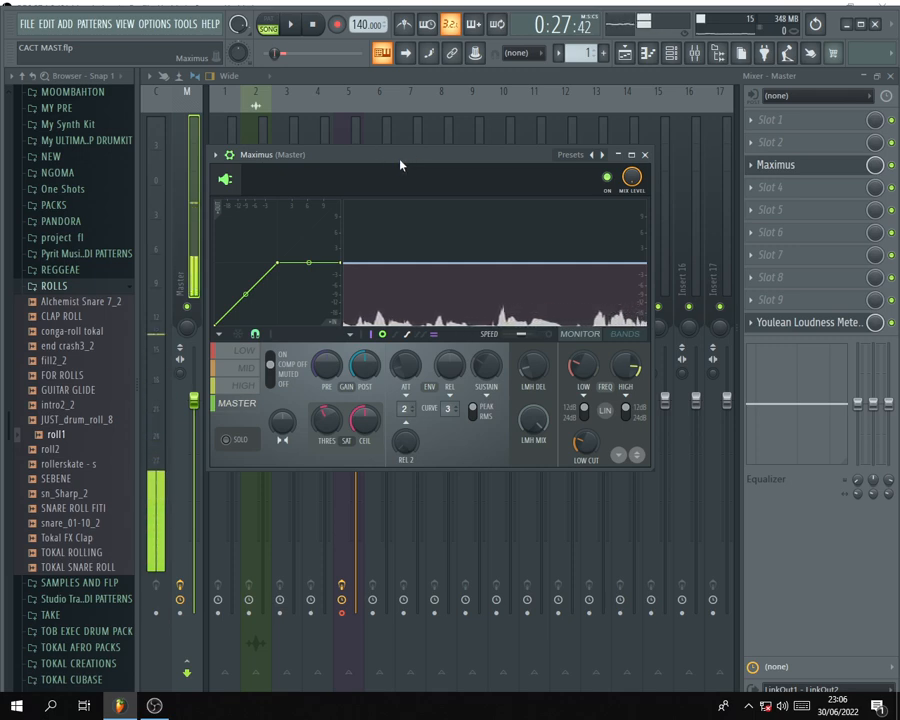
left_click_drag(386, 161, 416, 157)
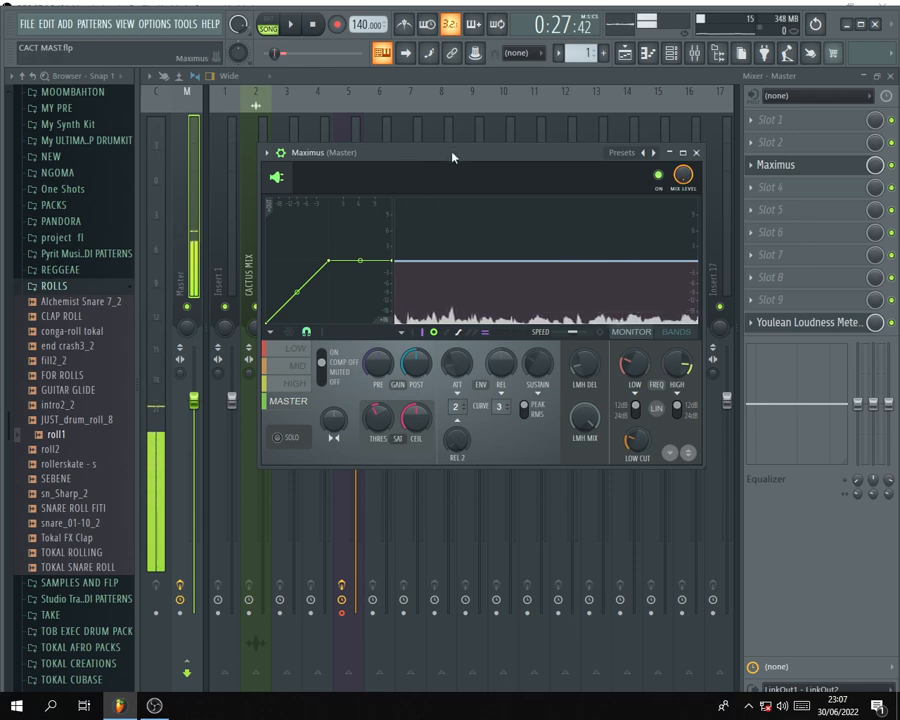
left_click_drag(452, 157, 396, 155)
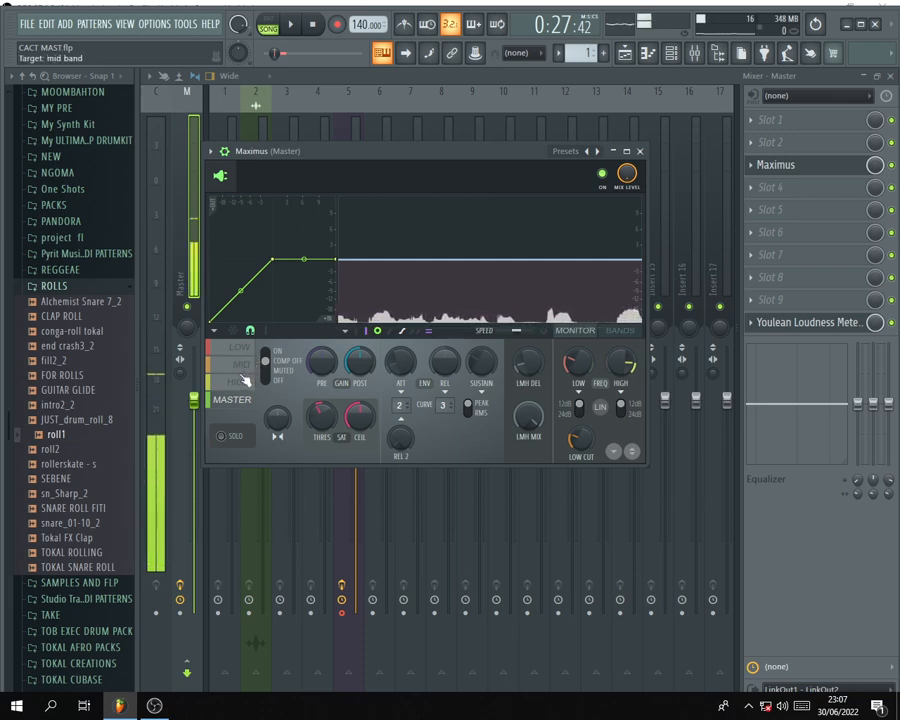
mouse_move(343, 160)
left_mouse_down()
mouse_move(370, 155)
mouse_move(336, 158)
mouse_move(350, 159)
left_mouse_up()
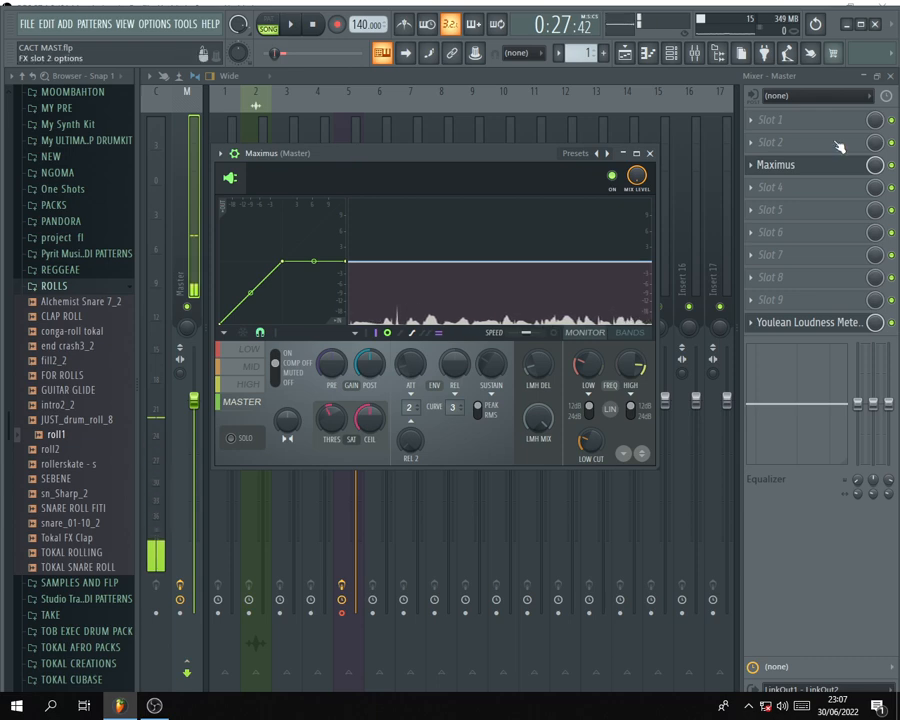
Switch Maximus to the Bands display and examine the low, mid, high and master band settings.
left_click(253, 367)
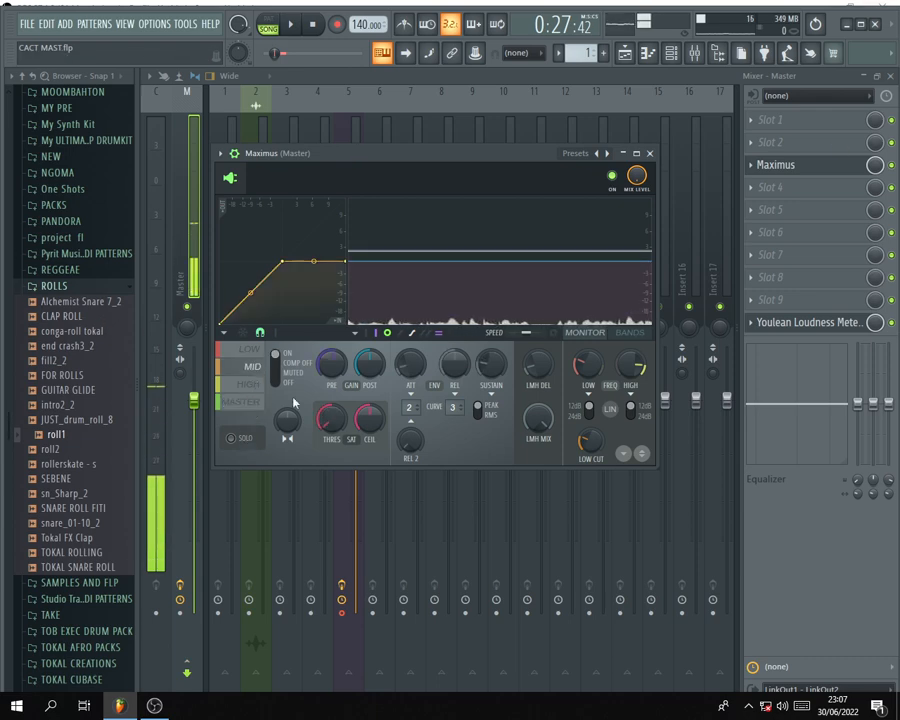
left_click(248, 381)
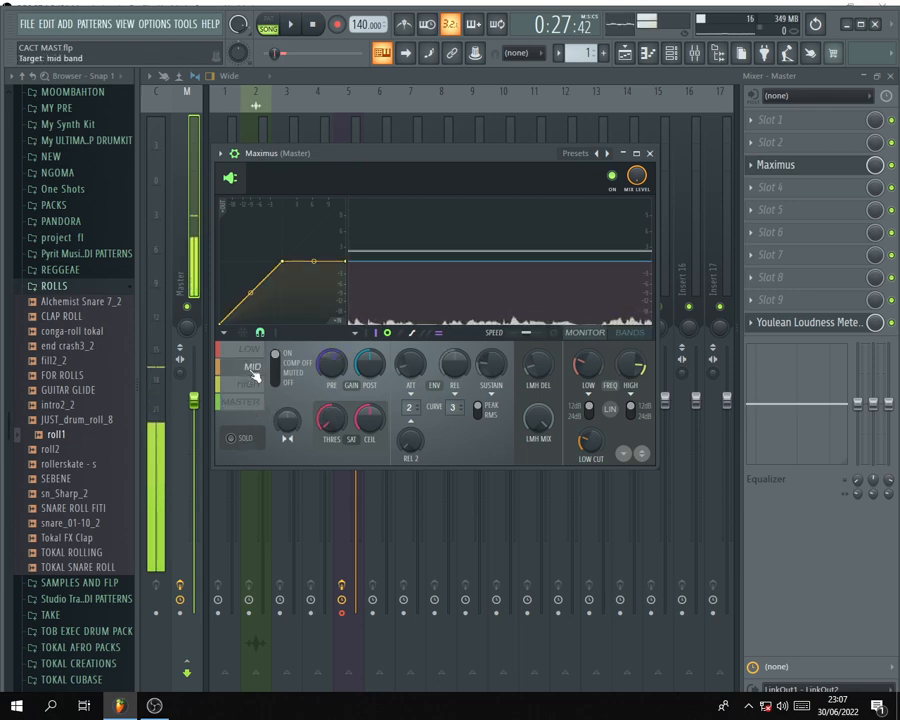
left_click(628, 334)
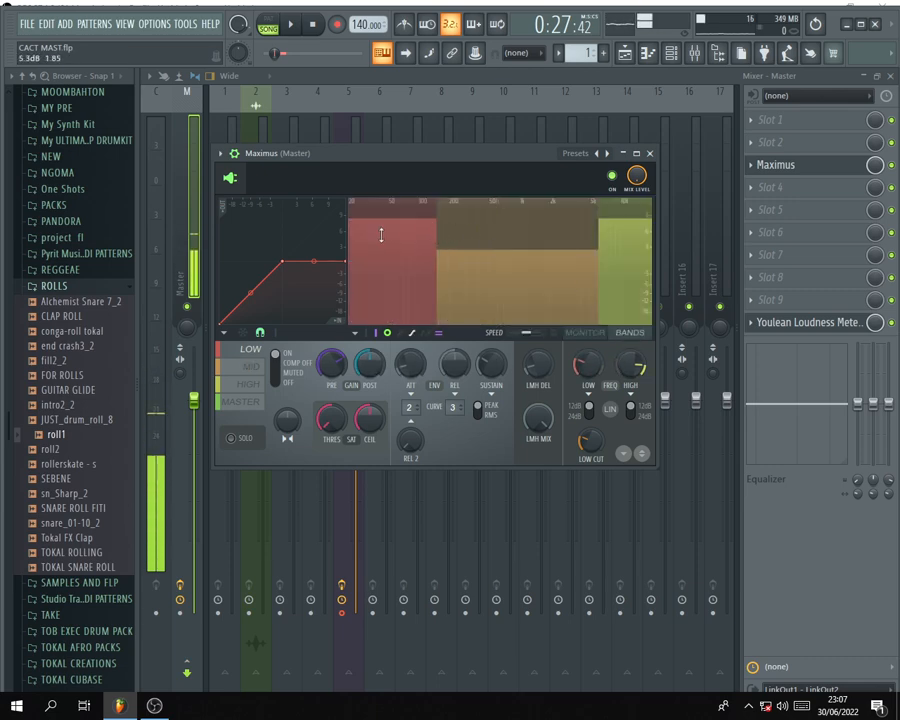
left_click(252, 405)
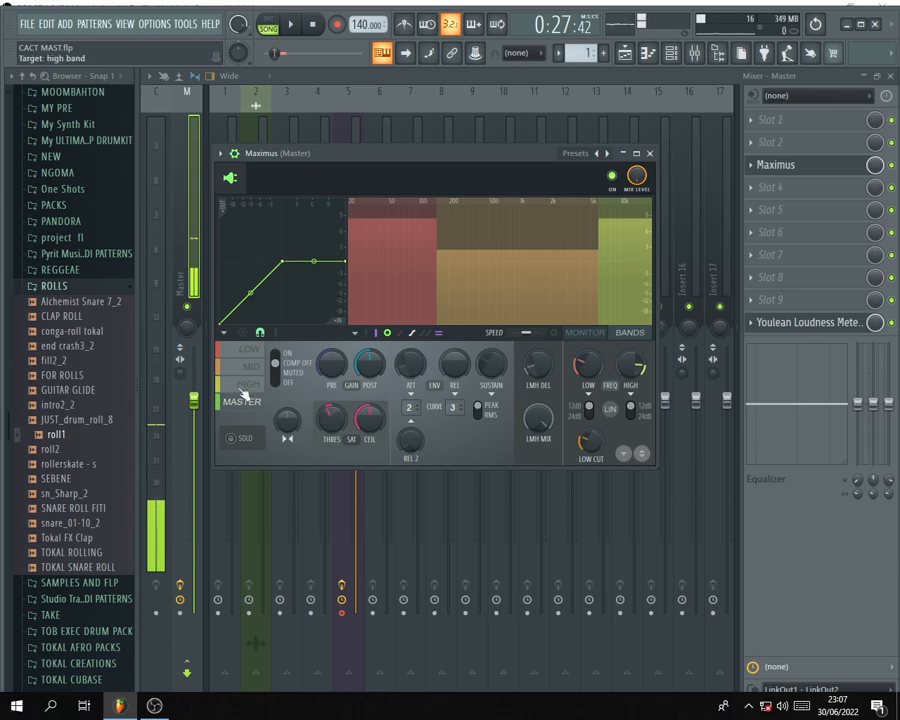
left_click_drag(464, 157, 456, 161)
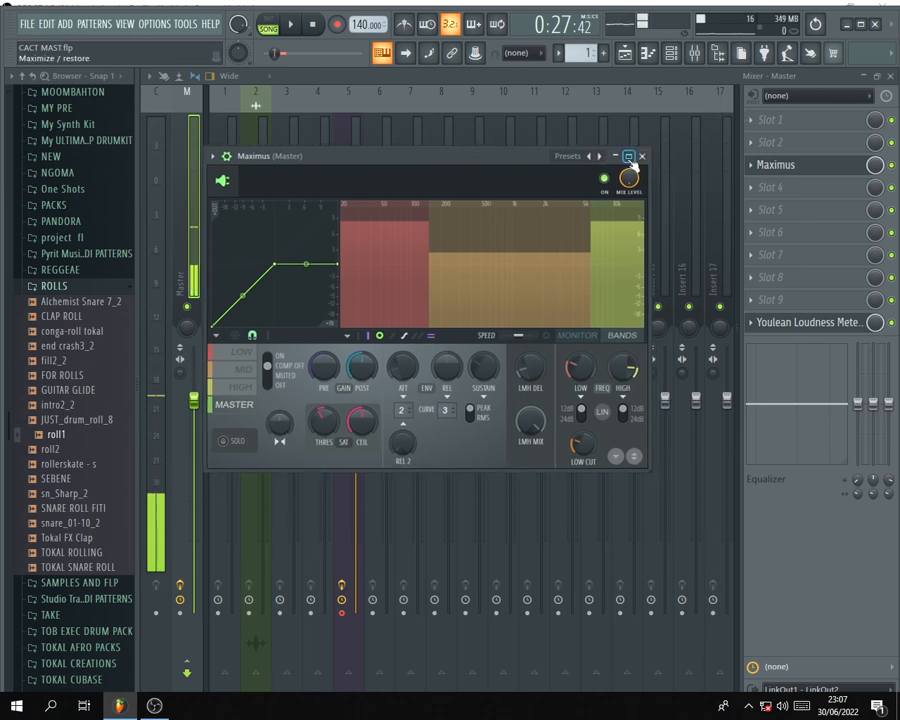
left_click(240, 386)
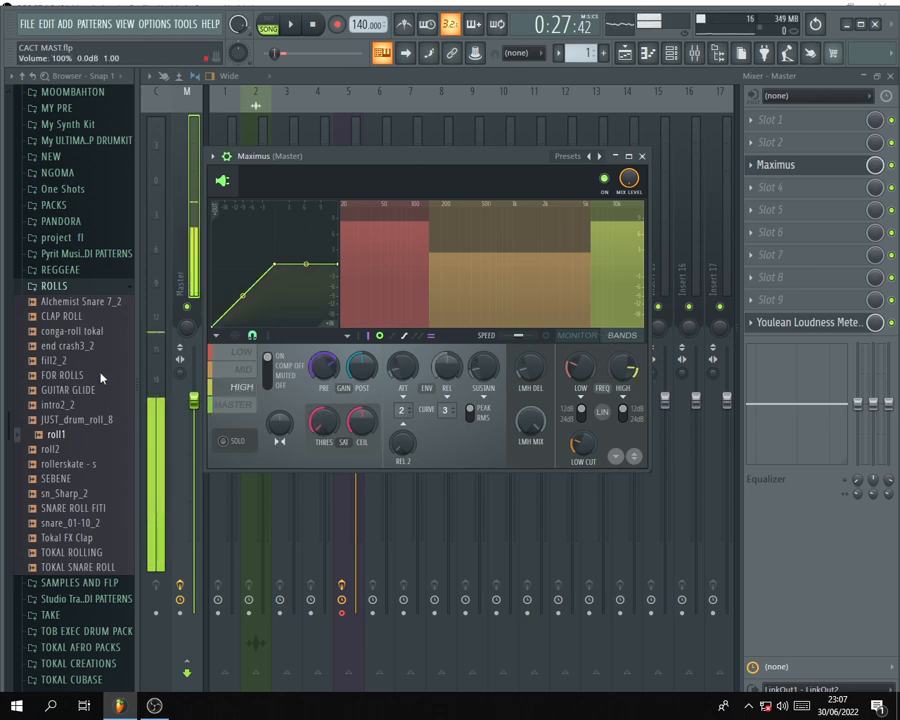
left_click(242, 355)
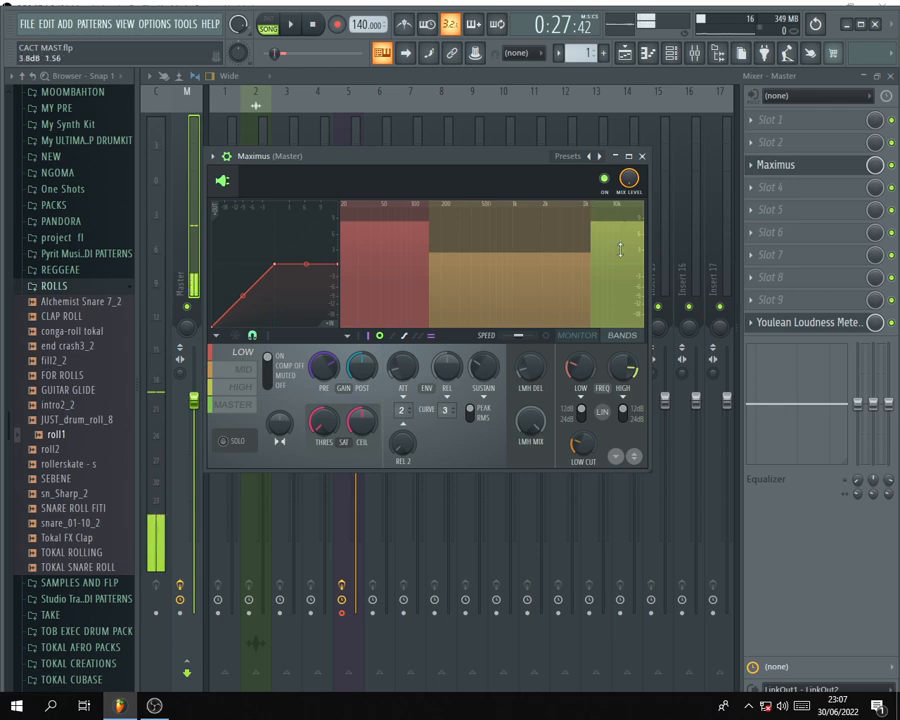
left_click(255, 393)
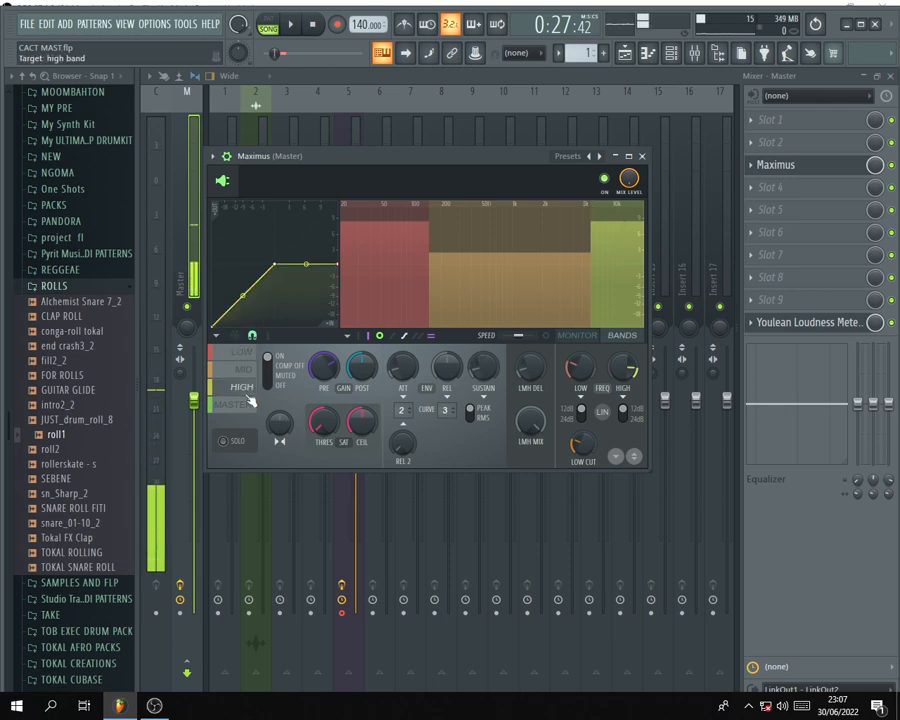
Solo the high band in Maximus and play the section, viewing its signal in the Monitor display.
left_click(237, 446)
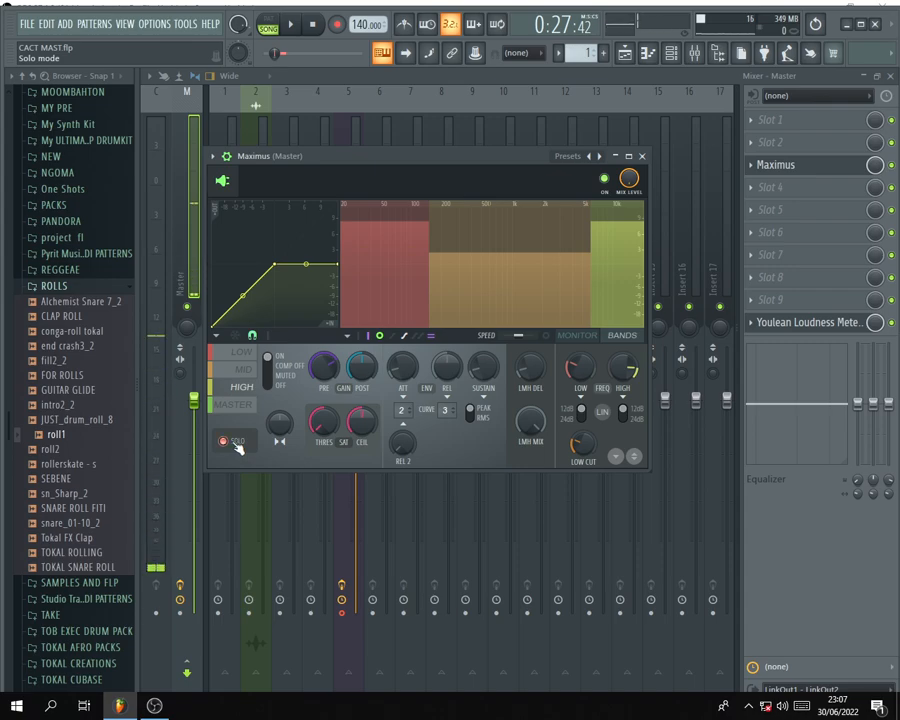
key("space")
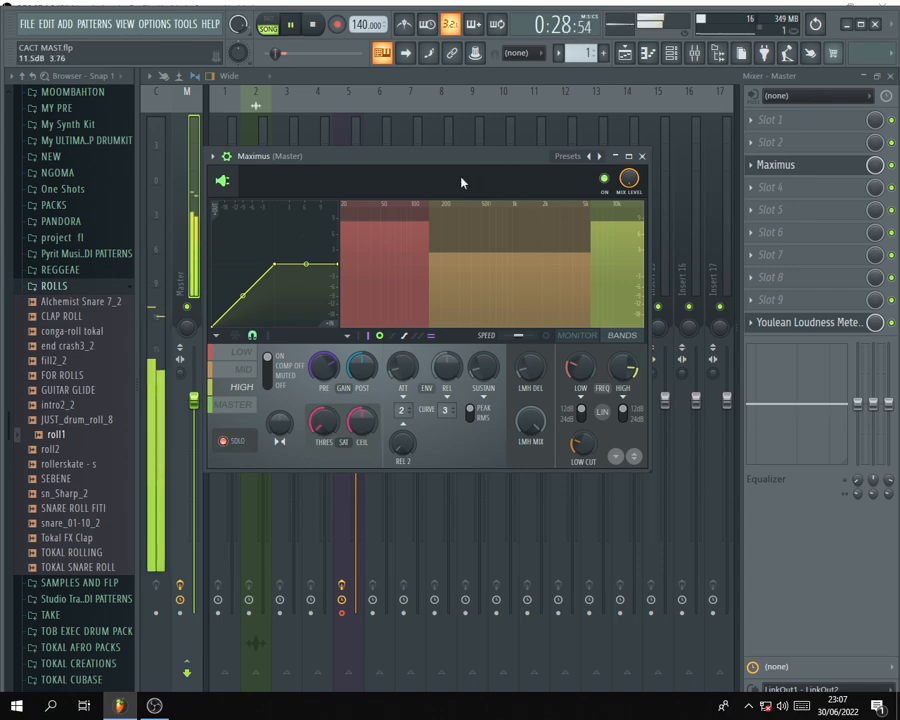
left_click(586, 340)
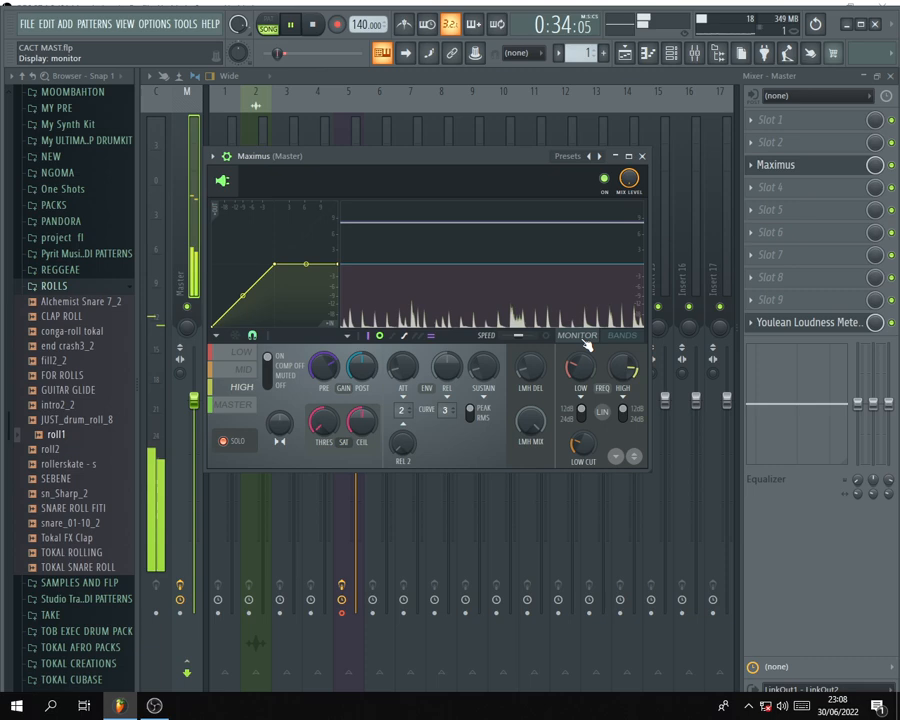
key("space")
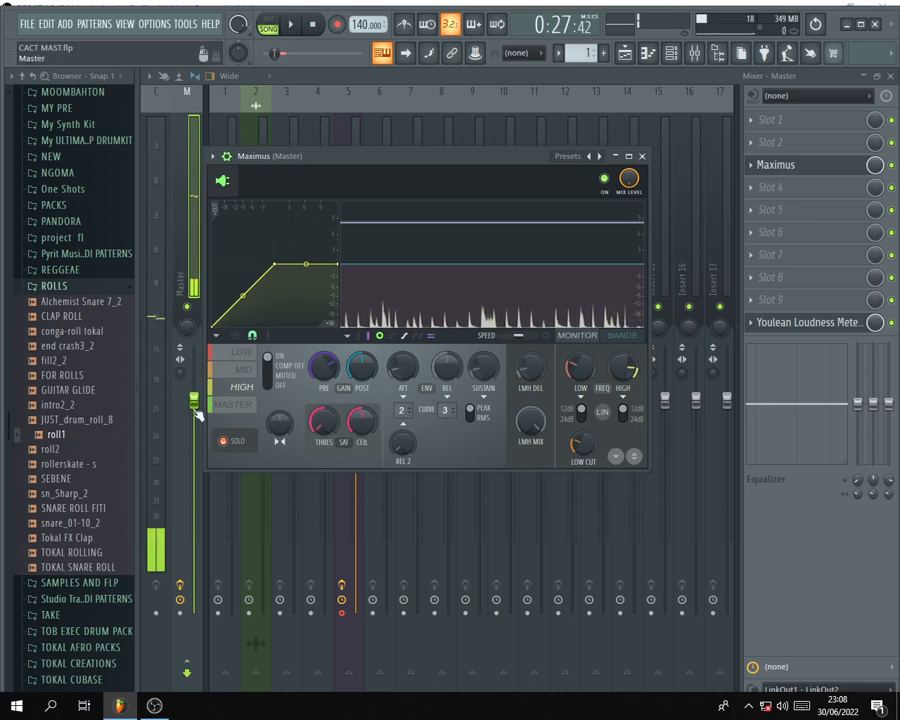
Return to the Bands display with the master band selected and lower the high band frequency to about 5 kHz.
left_click(240, 405)
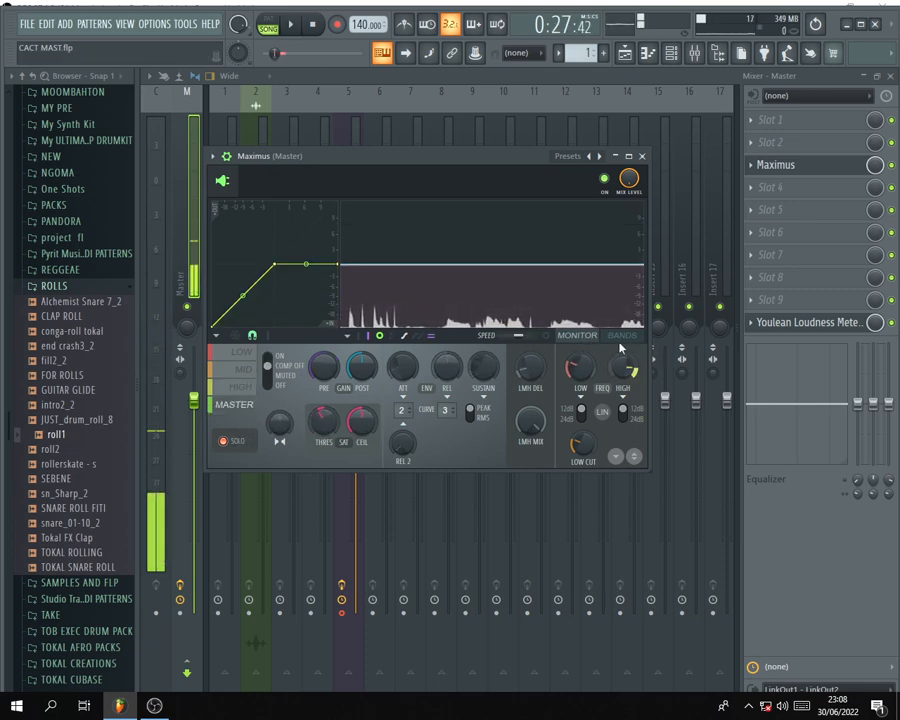
left_click(241, 386)
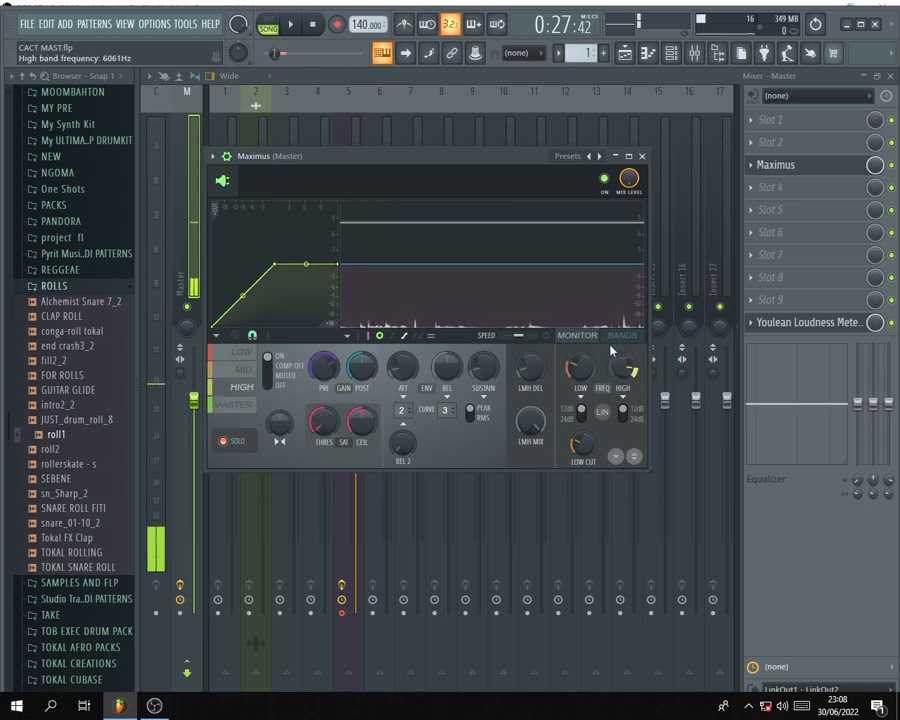
left_click(233, 404)
left_click(622, 335)
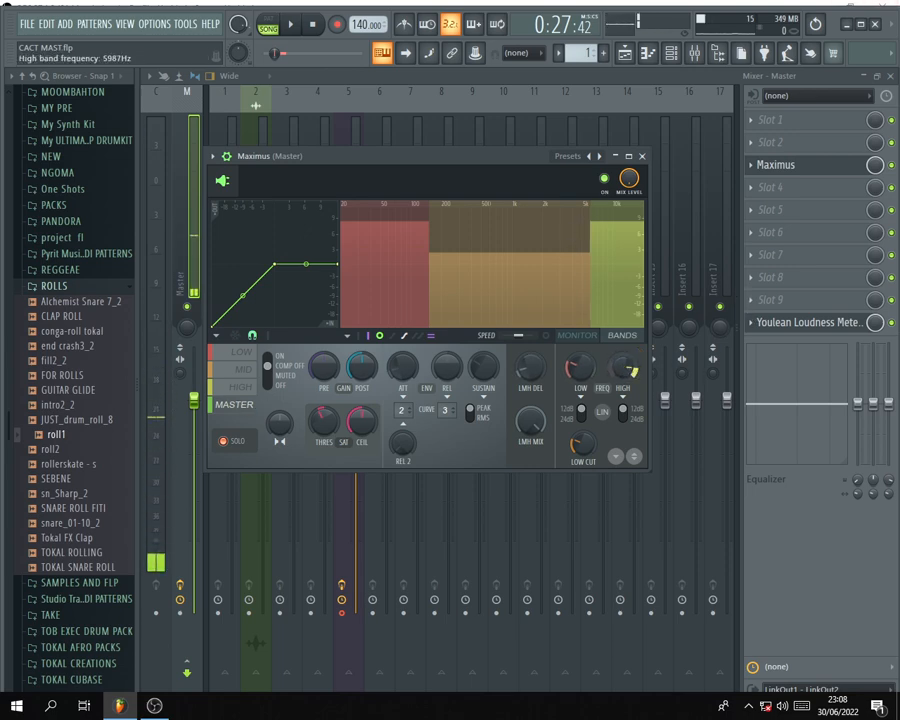
scroll(624, 368, "down", 1)
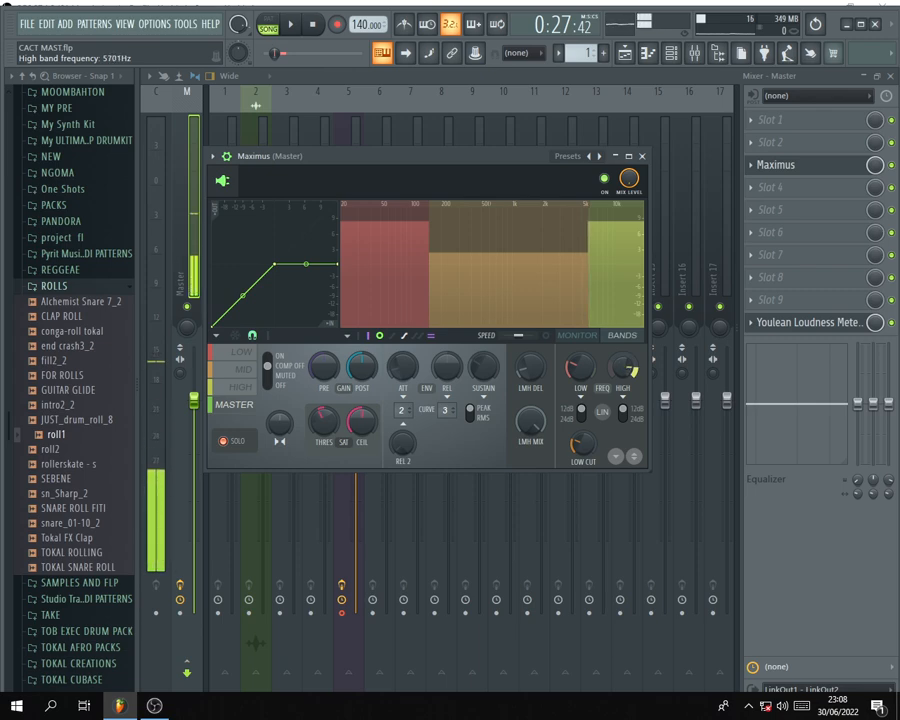
scroll(624, 368, "down", 1)
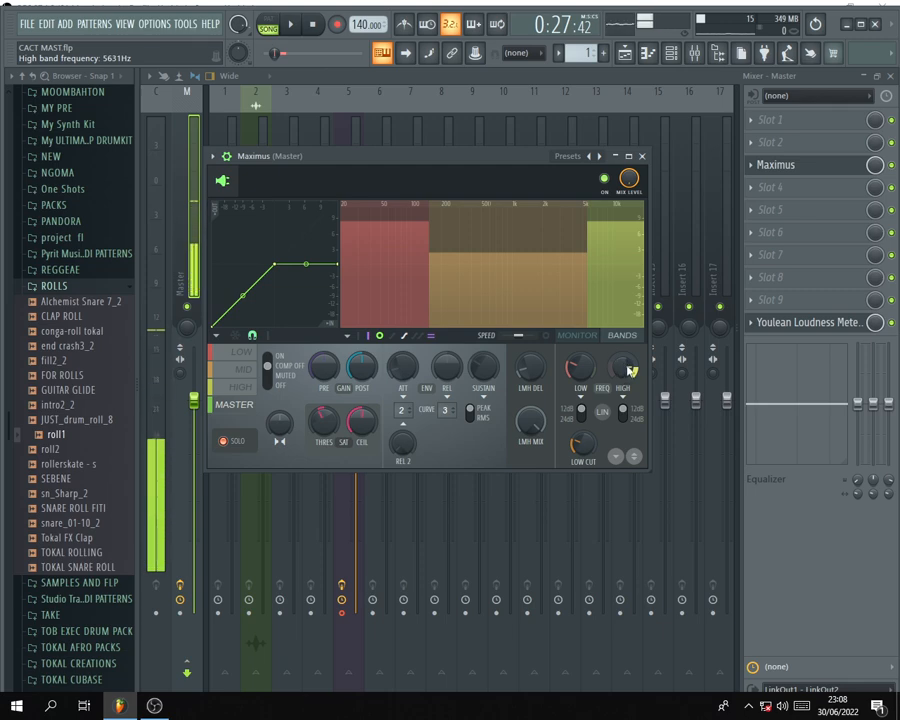
left_click_drag(627, 369, 631, 376)
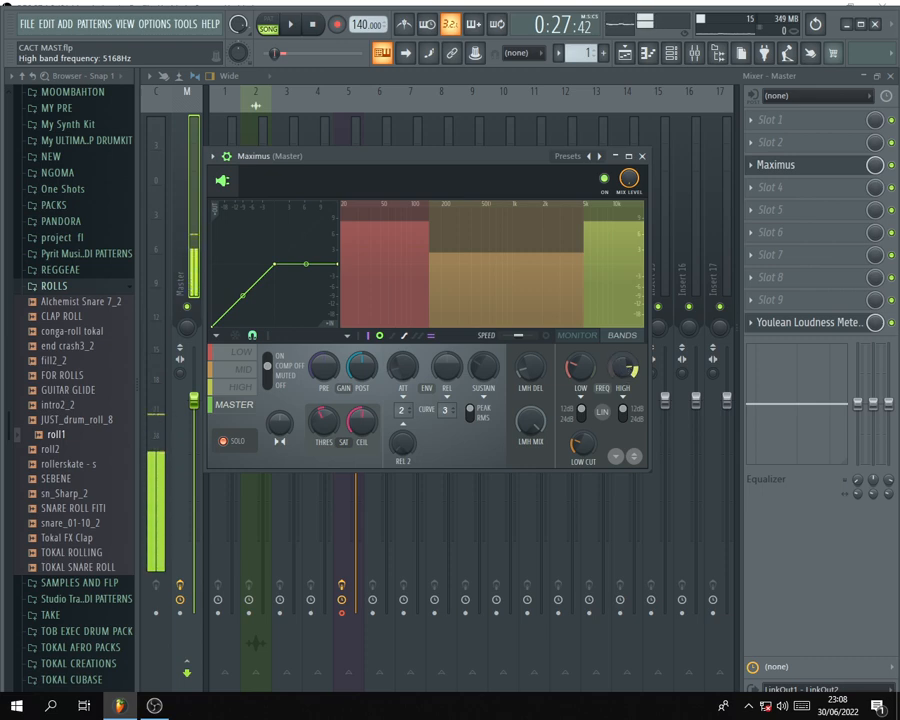
left_click_drag(624, 367, 624, 370)
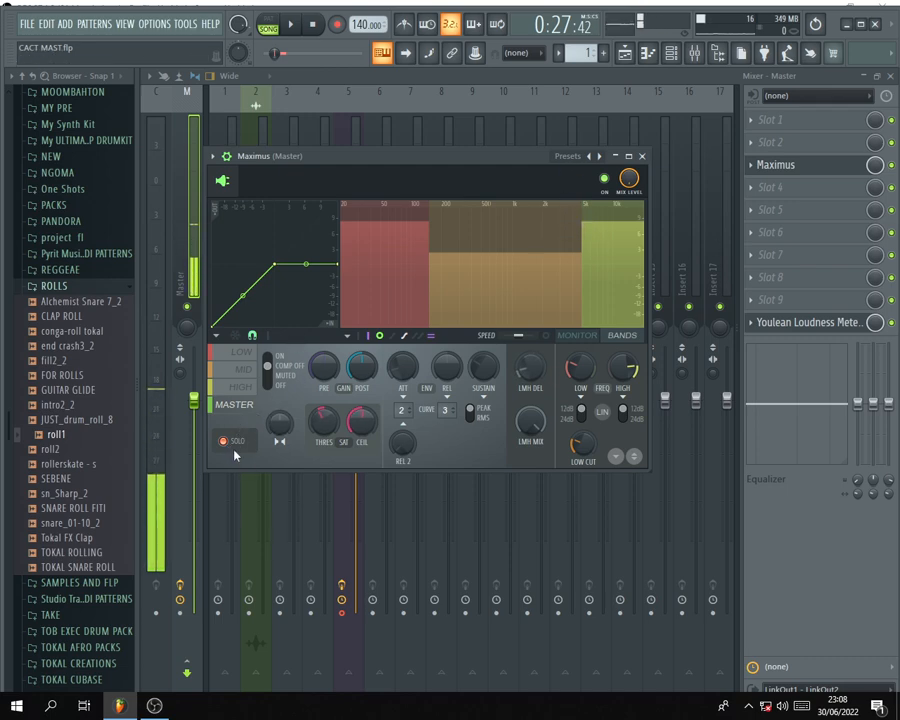
Turn off solo and raise the high band's pre gain slightly while auditioning the section.
left_click(634, 458)
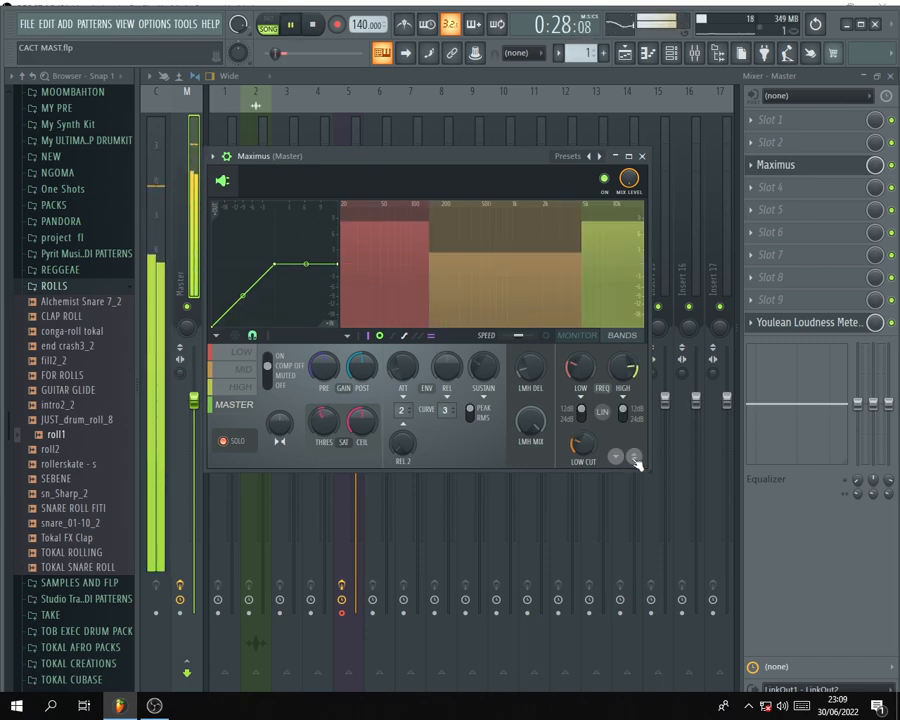
key("space")
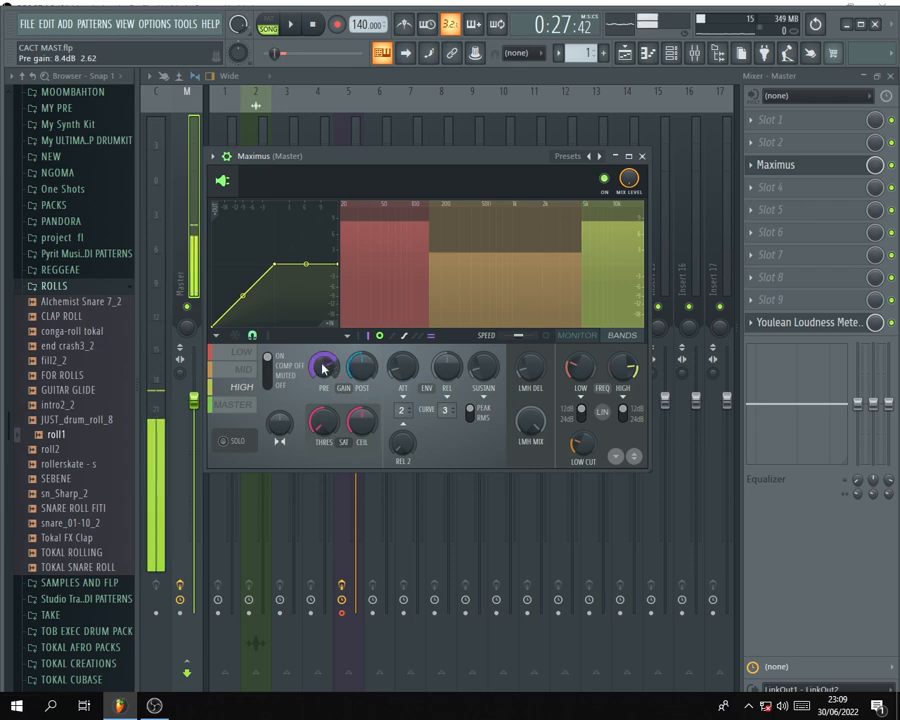
left_click_drag(323, 367, 323, 294)
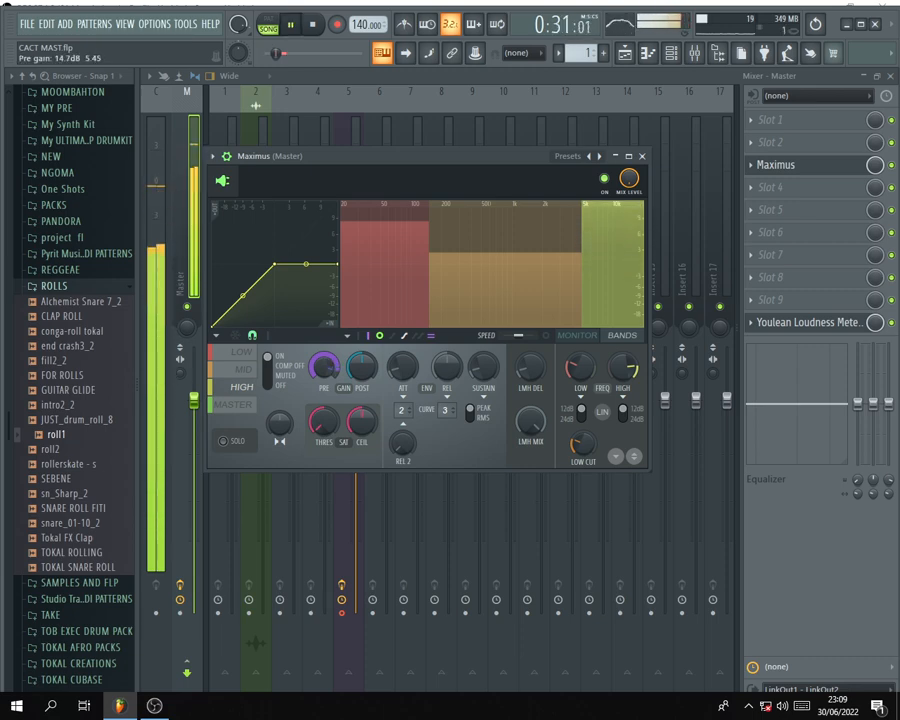
left_click_drag(327, 370, 327, 422)
key("space")
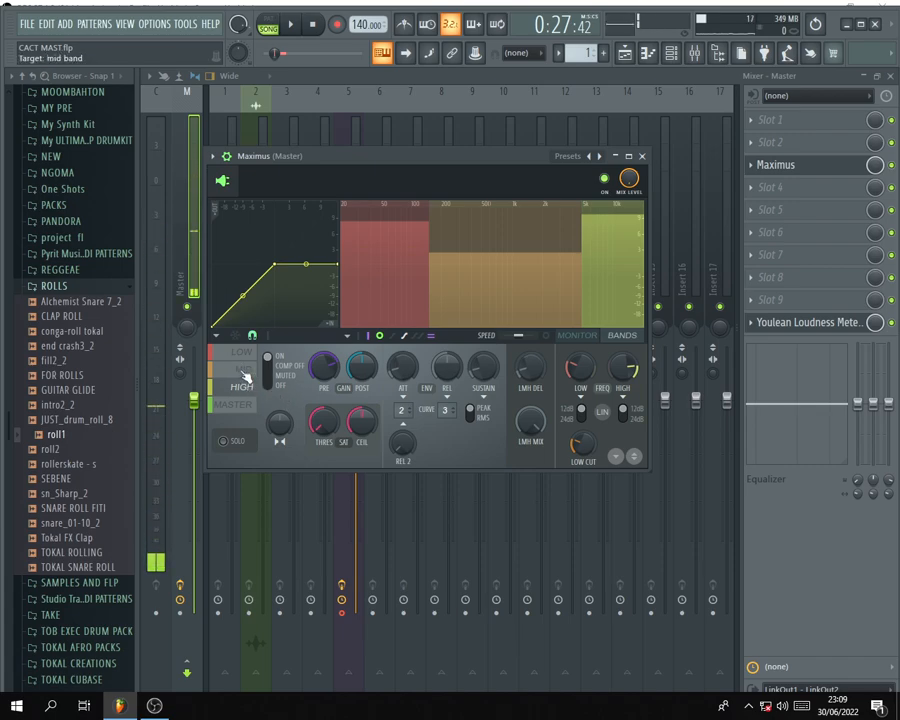
Solo the mid band and audition it in the Monitor and Bands displays, then play the section with solo off.
left_click(243, 369)
key("space")
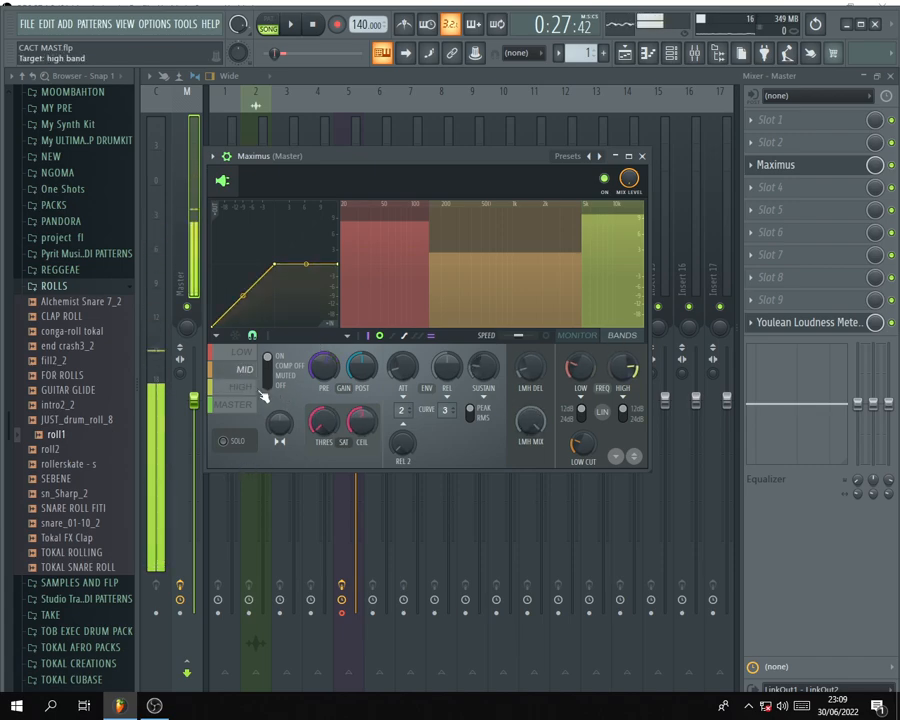
key("space")
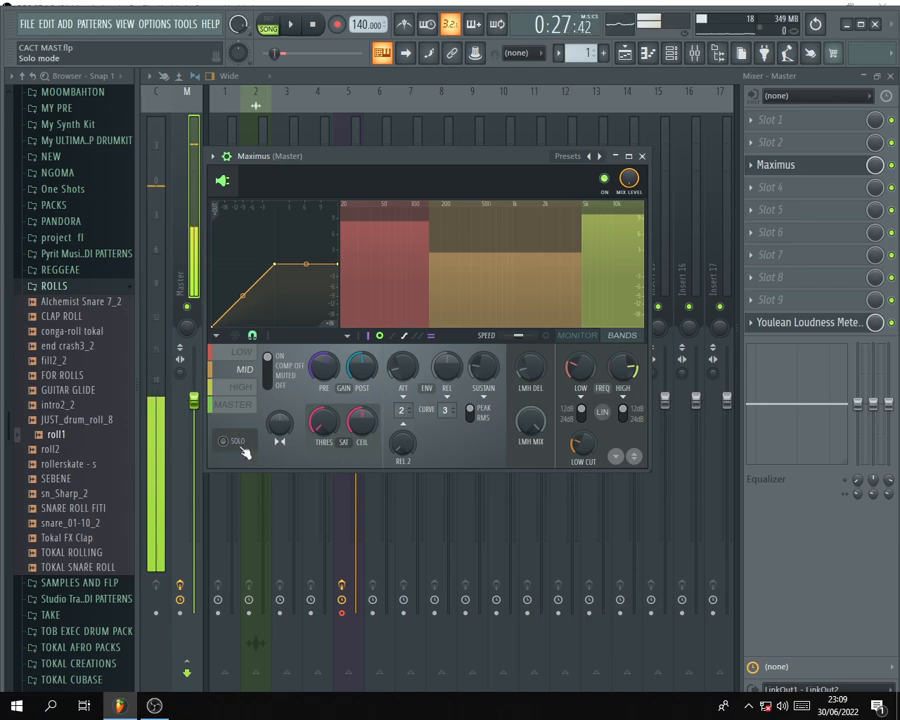
left_click(237, 443)
key("space")
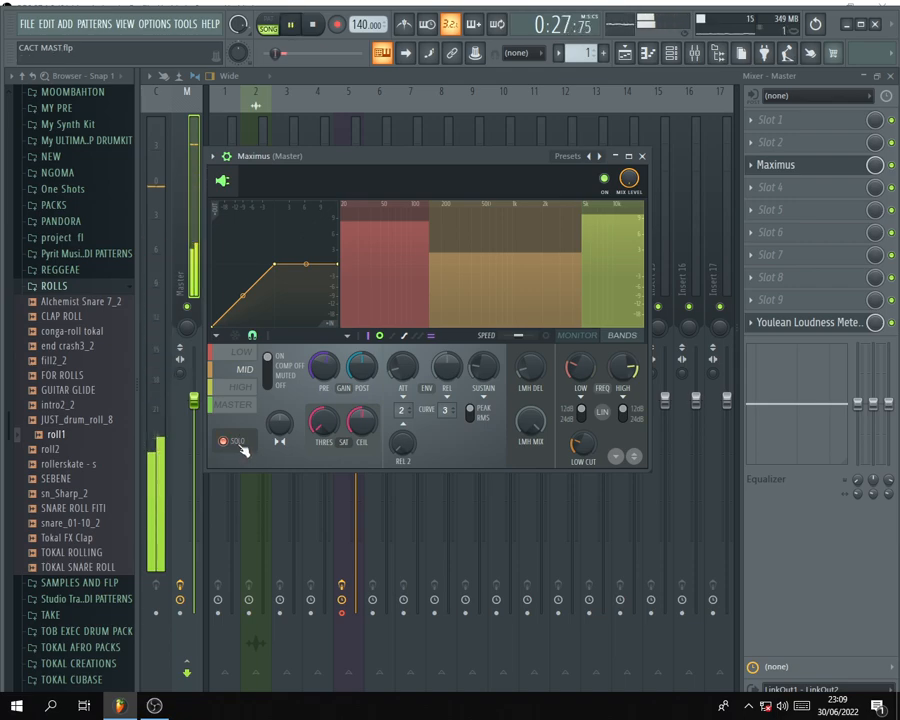
left_click(584, 340)
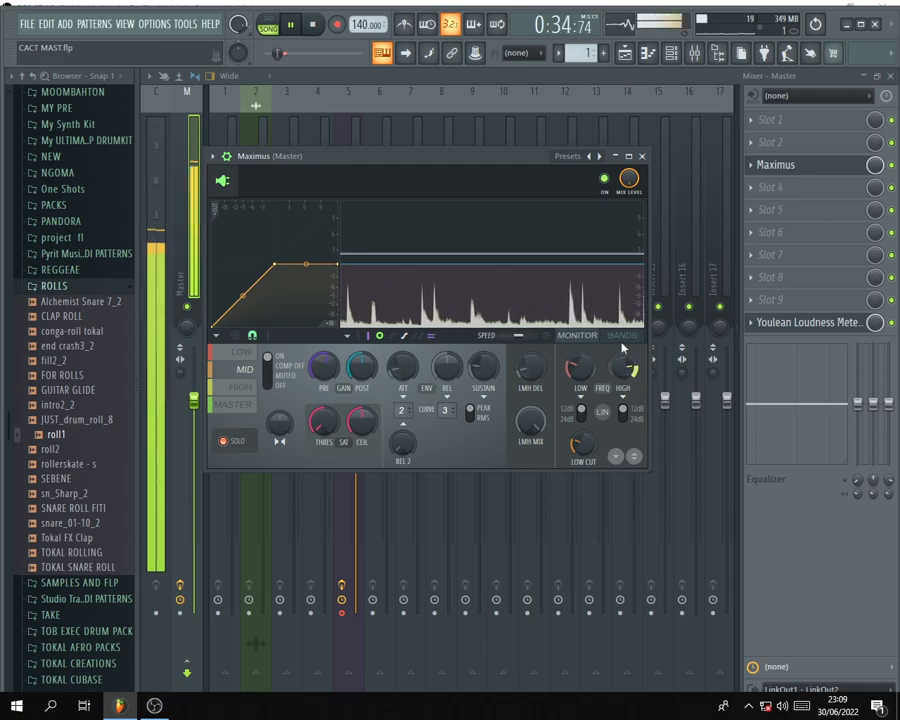
left_click(622, 337)
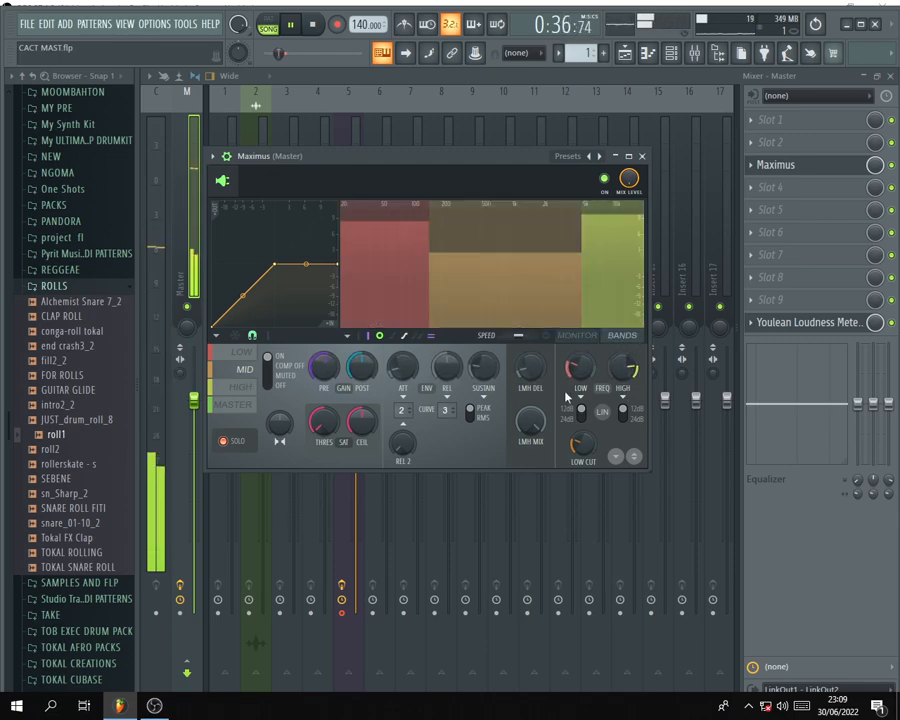
left_click(226, 442)
key("space")
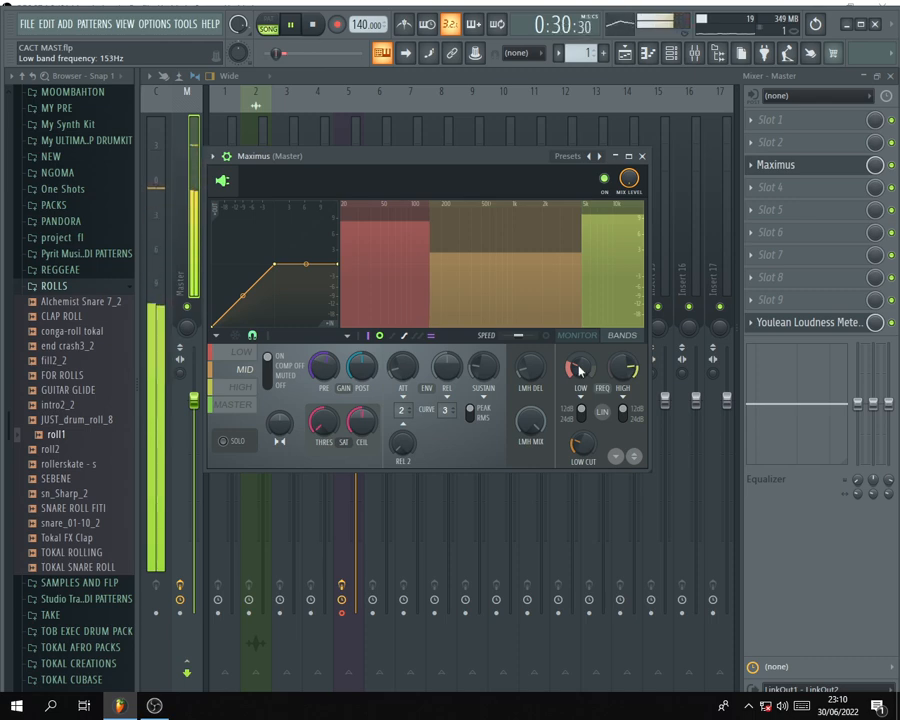
Try the low band frequency at 533 Hz, stop playback, and bring the frequency back down.
left_click_drag(580, 368, 580, 337)
key("space")
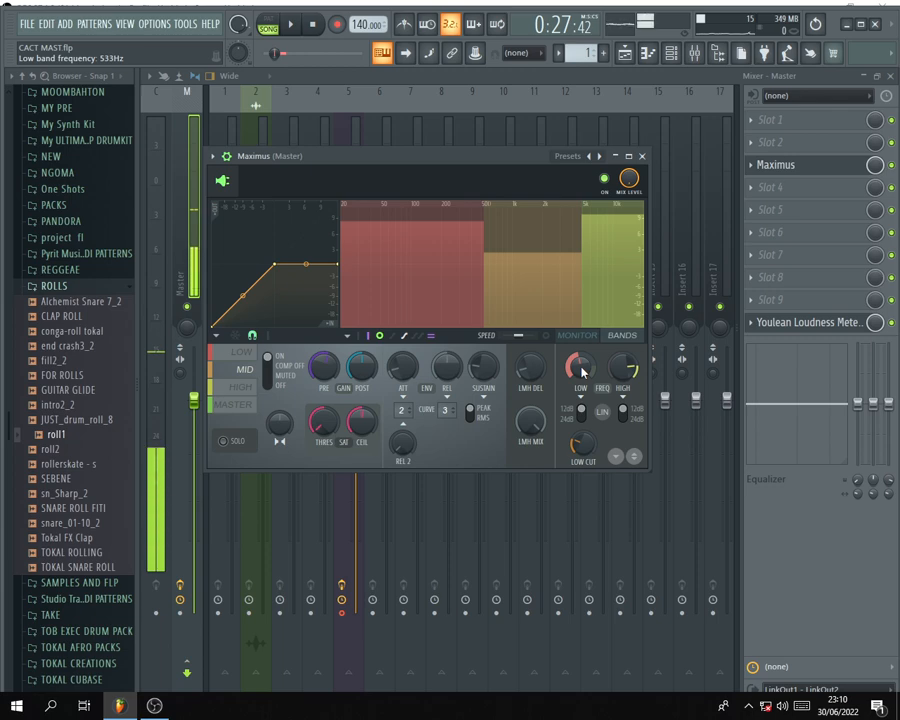
left_click_drag(581, 370, 587, 378)
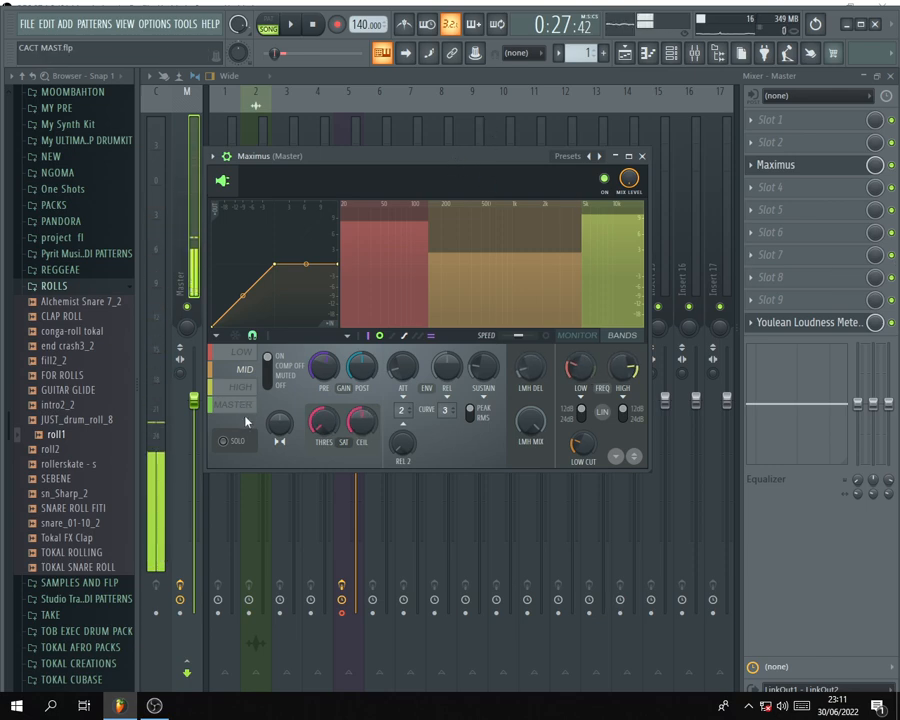
Solo the low band in Maximus and audition the section in the Monitor display.
left_click(242, 352)
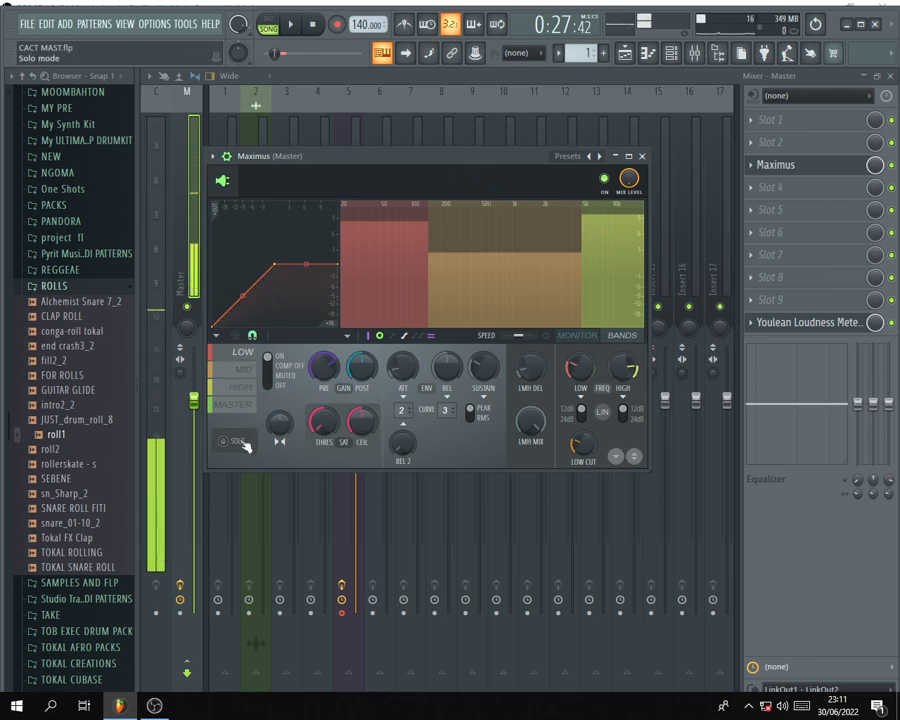
key("space")
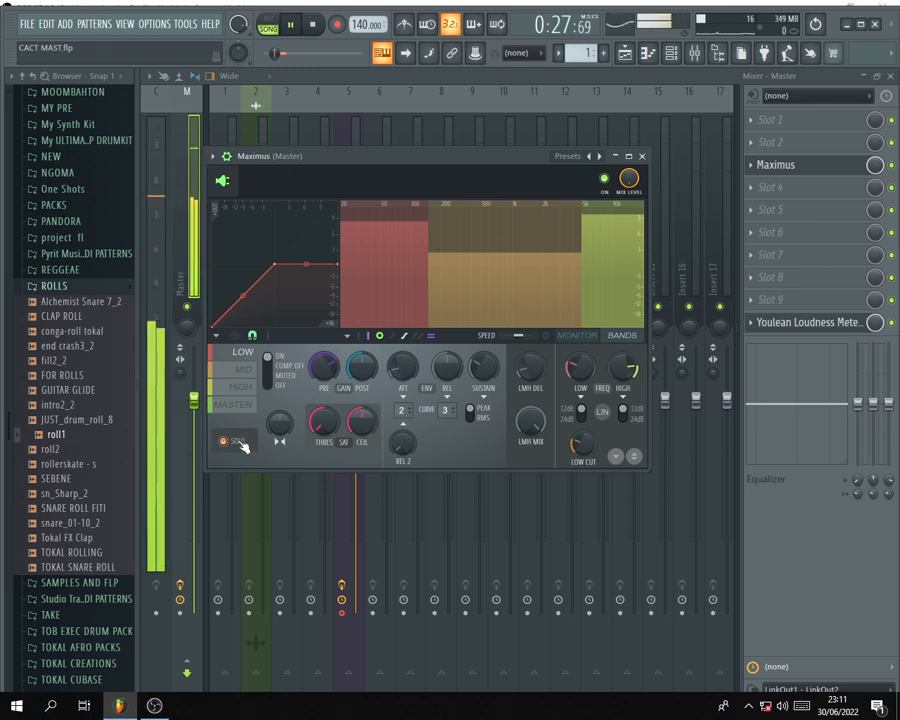
left_click(588, 340)
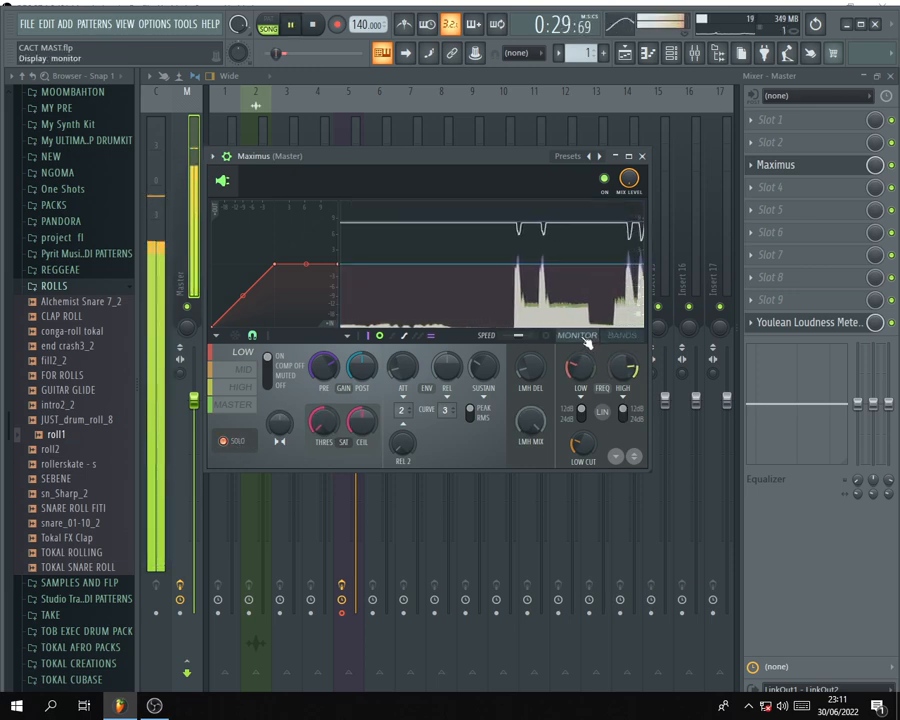
key("space")
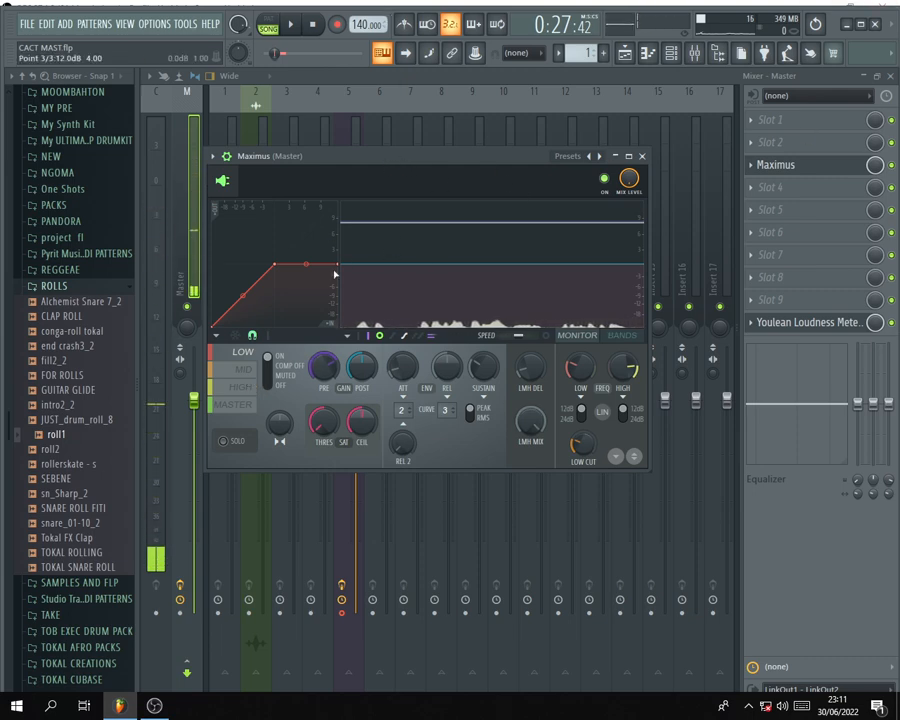
Try lowering the low band curve's middle point to -1.5 dB, return it to 0.0 dB, and audition the section.
mouse_move(348, 160)
left_mouse_down()
mouse_move(377, 155)
mouse_move(353, 139)
mouse_move(336, 146)
left_mouse_up()
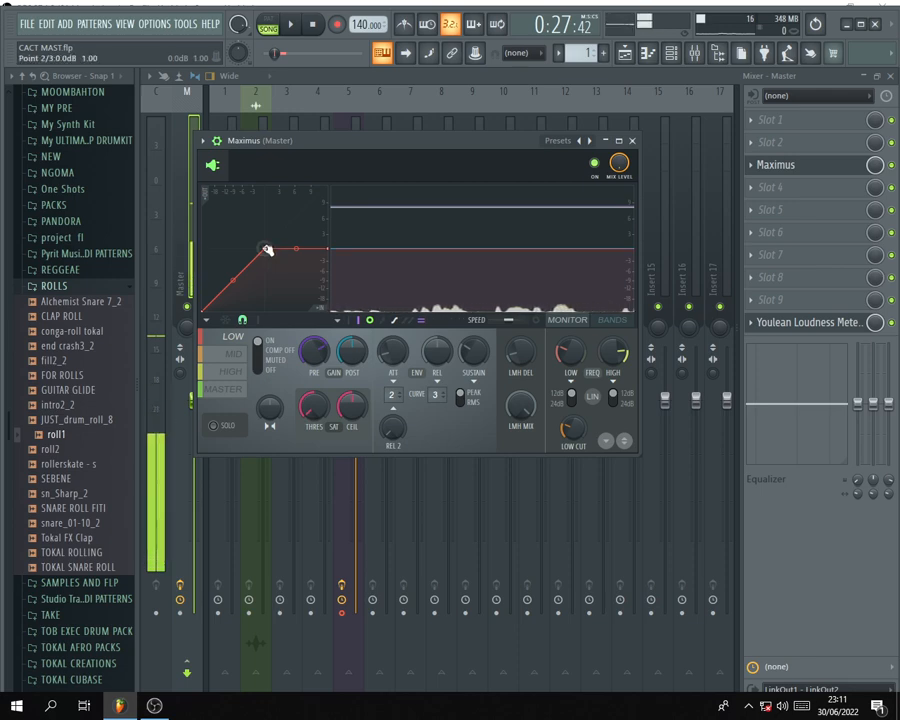
left_click_drag(267, 250, 268, 257)
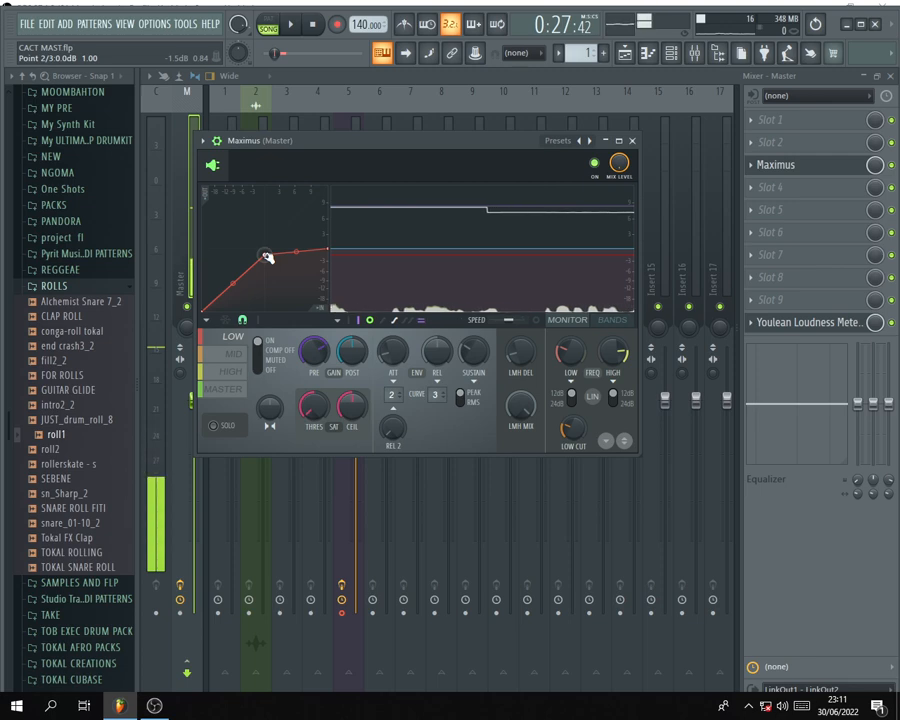
left_click_drag(266, 256, 266, 250)
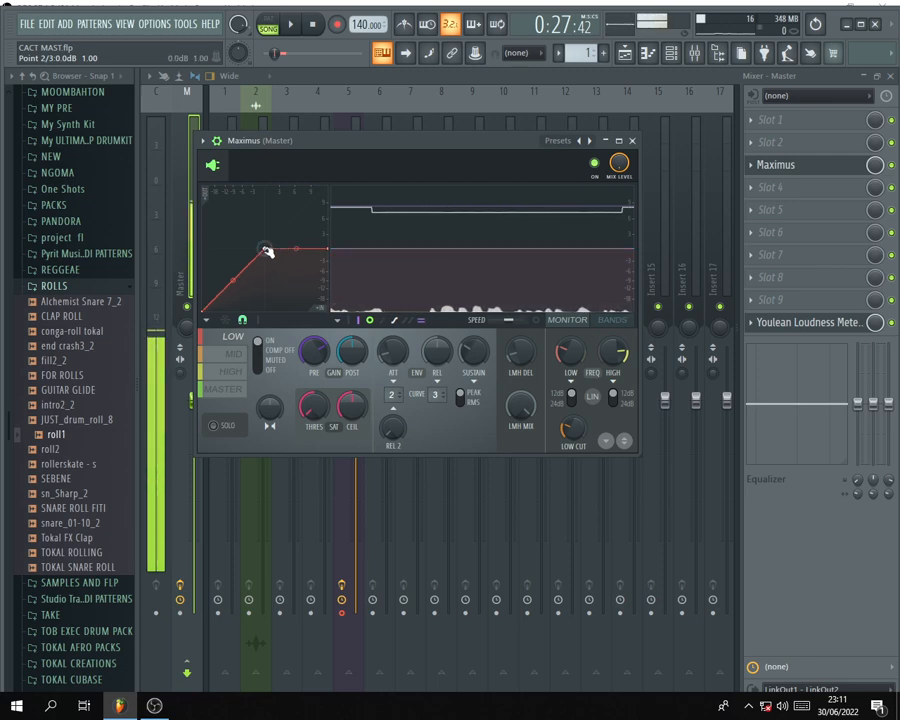
key("space")
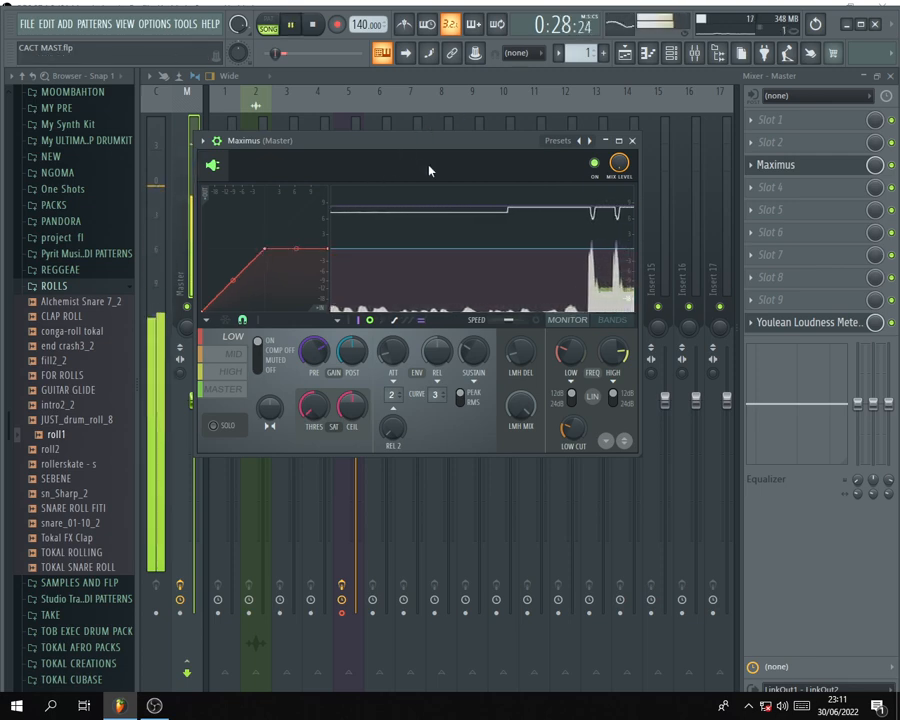
key("space")
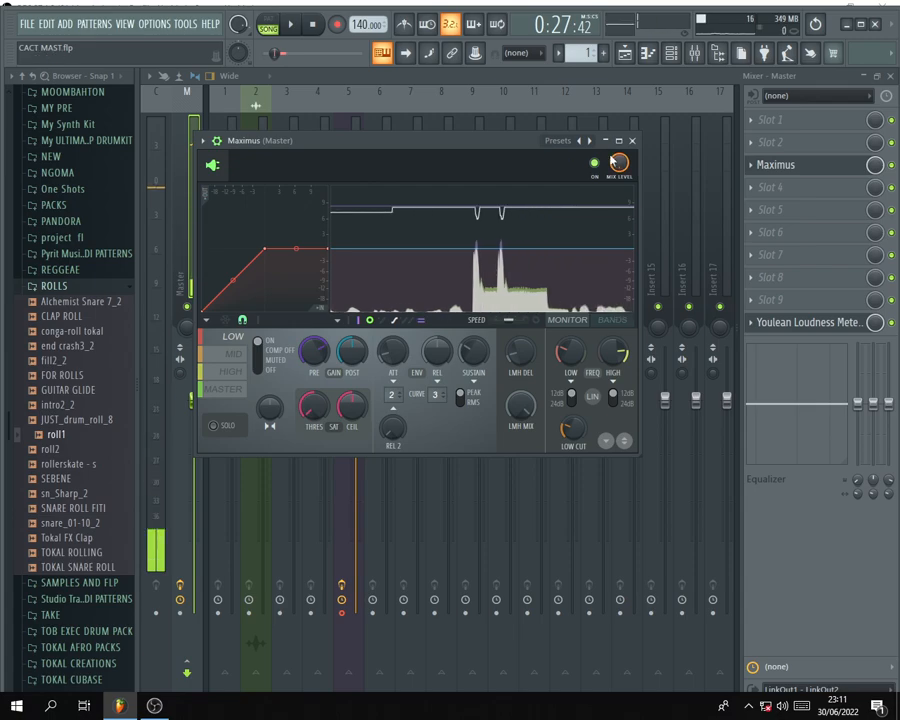
Enlarge the Maximus plugin window without filling the whole workspace, to give the compression curve more room.
left_click(618, 140)
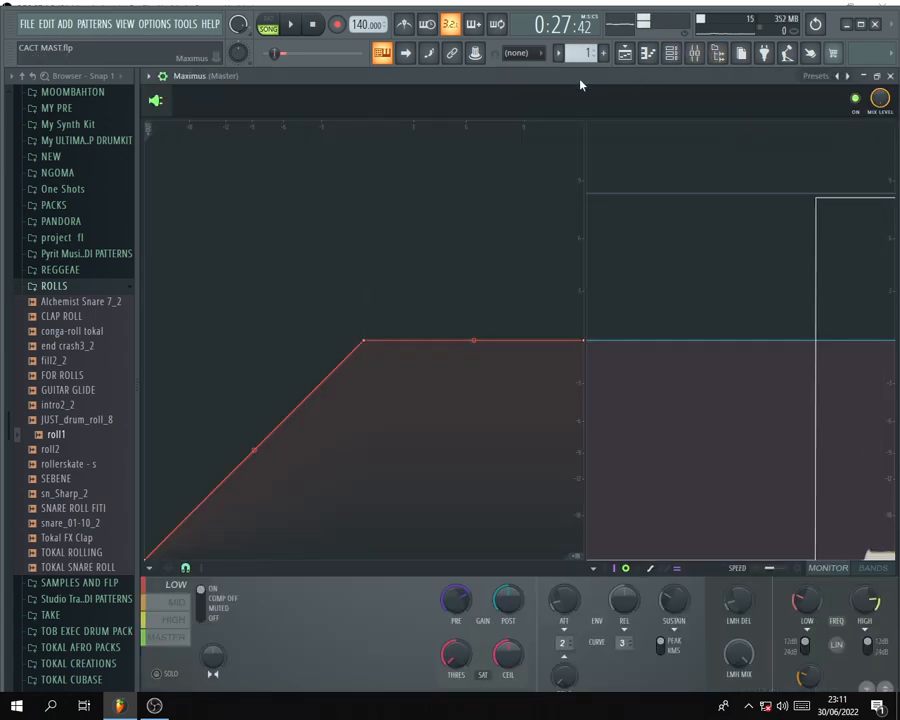
double_click(713, 81)
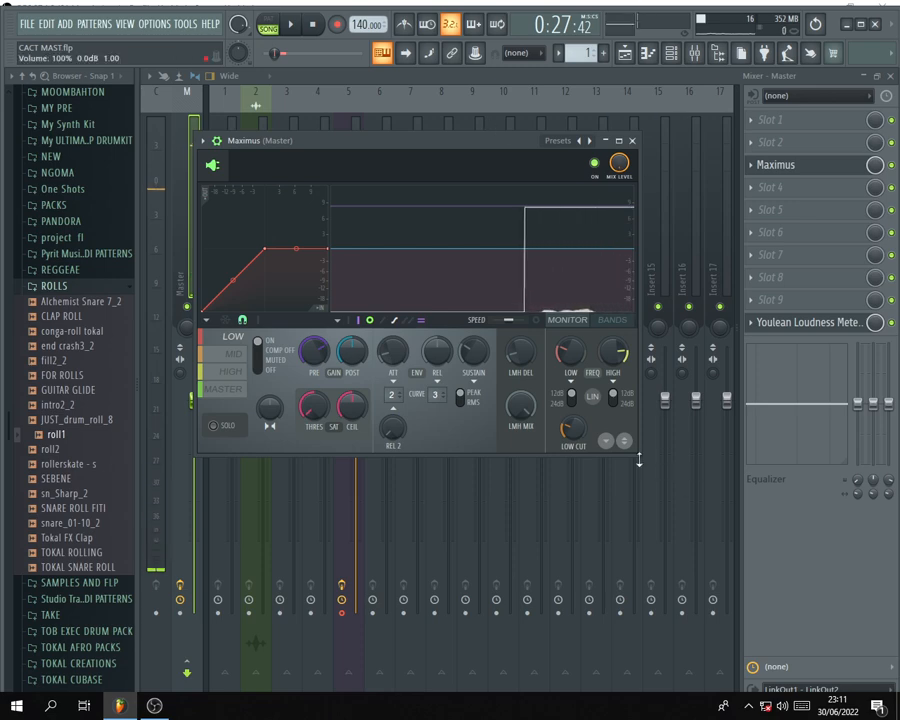
left_click_drag(639, 459, 820, 648)
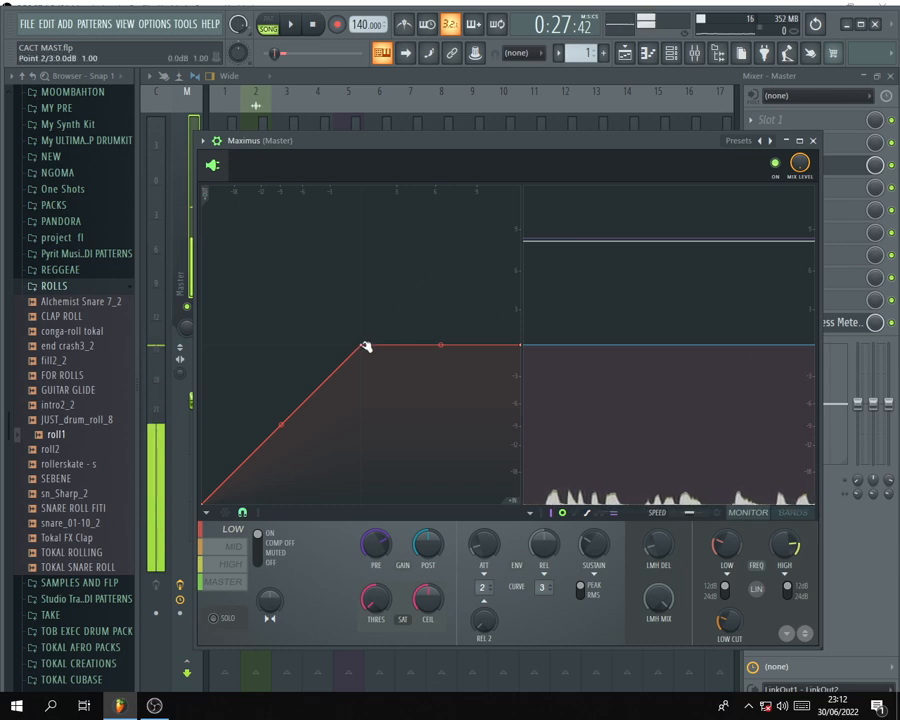
Lower the middle point of the low band's compression curve slightly below 0 dB and audition the section.
left_click_drag(364, 346, 364, 362)
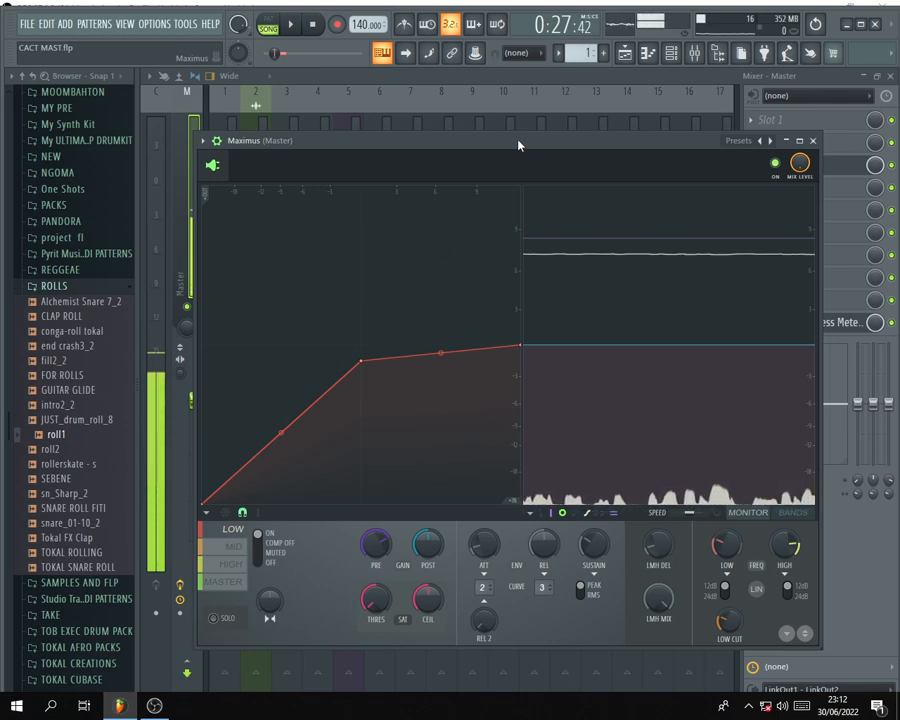
mouse_move(516, 146)
left_mouse_down()
mouse_move(490, 130)
mouse_move(502, 132)
left_mouse_up()
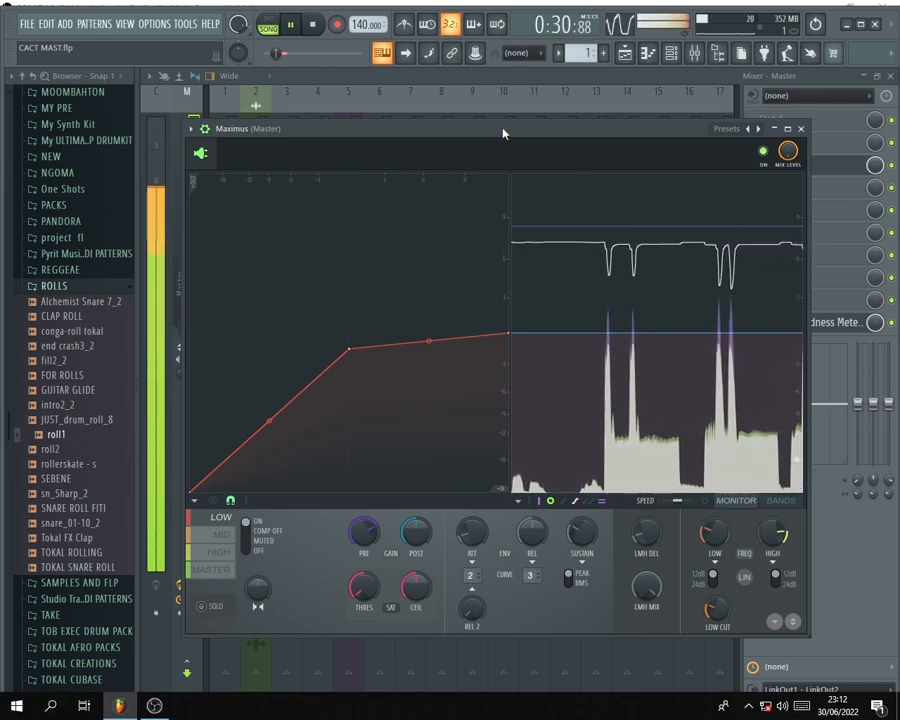
key("space")
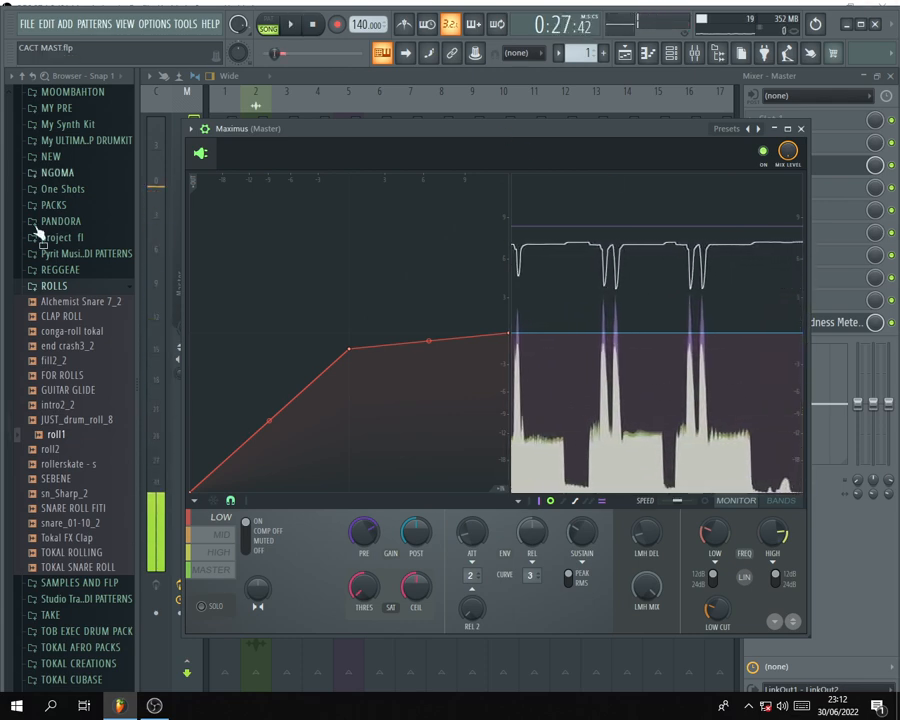
Lower the middle point of the mid band's compression curve by the same amount as the low band's and audition it.
left_click(216, 535)
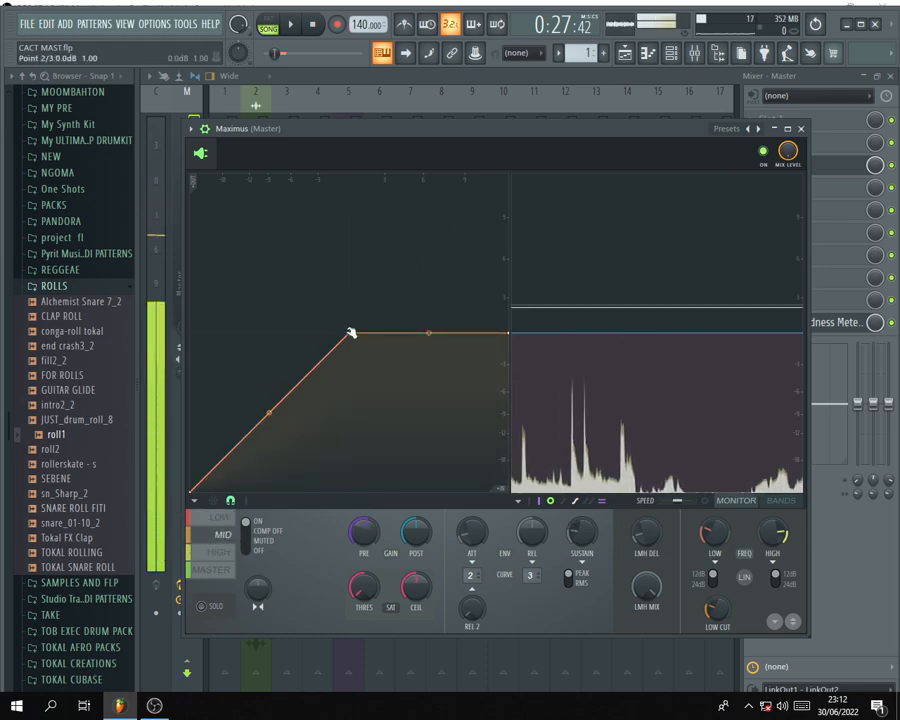
left_click_drag(350, 335, 350, 349)
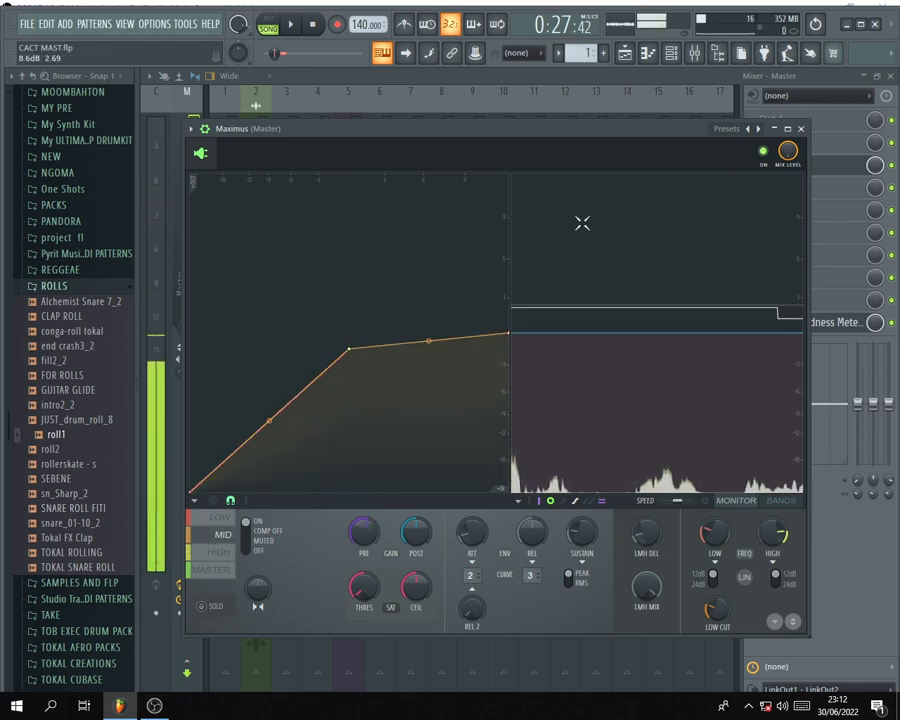
key("space")
key("space")
Lower the middle point of the high band's compression curve, auditioning it and matching its height to the low and mid bands.
left_click(219, 552)
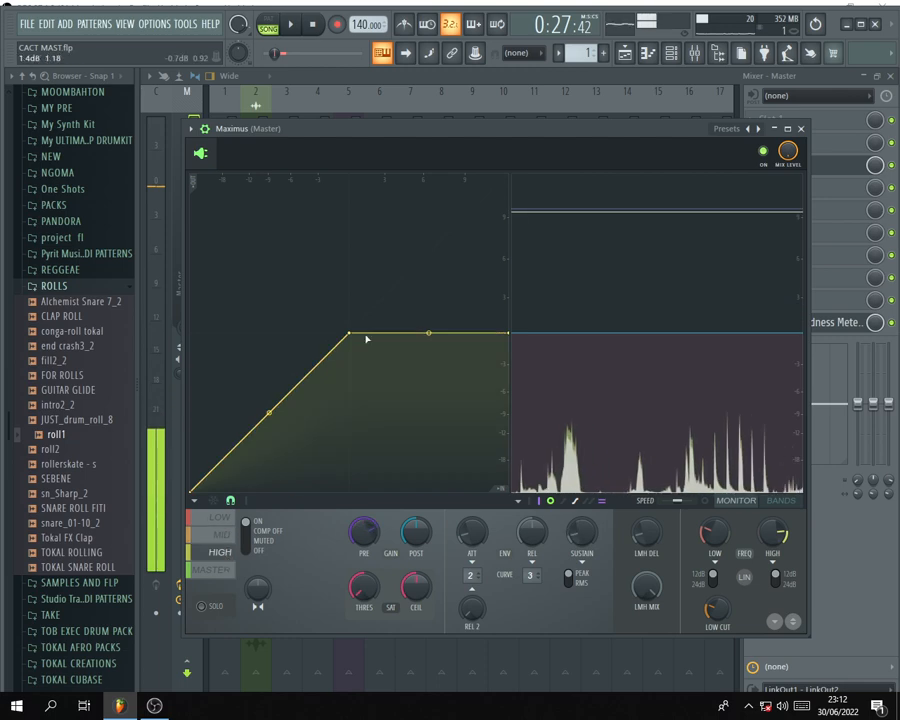
left_click_drag(350, 335, 352, 363)
key("space")
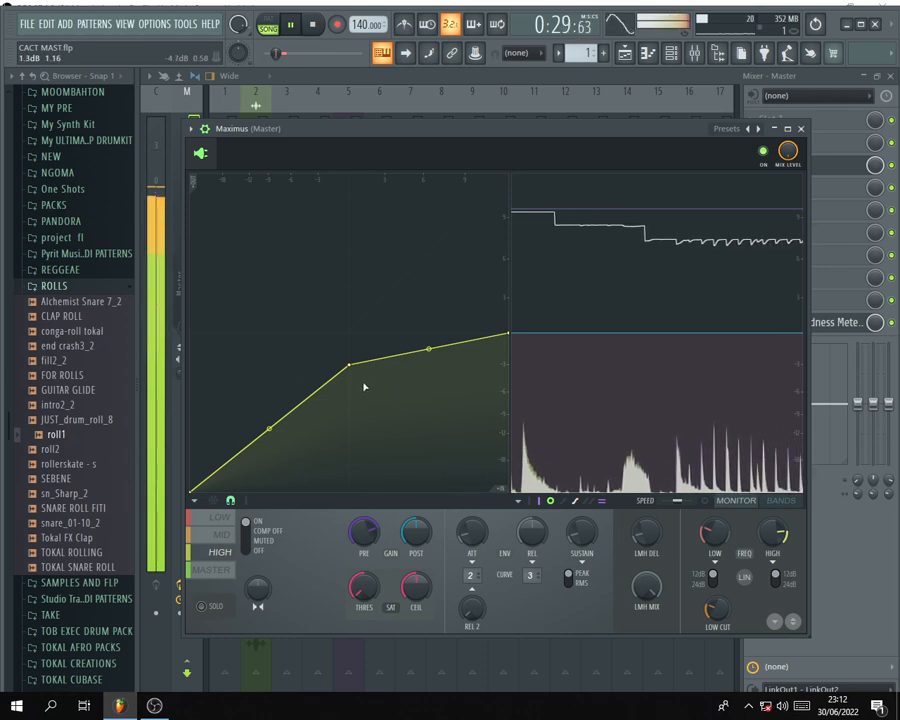
key("space")
left_click_drag(352, 368, 349, 349)
key("space")
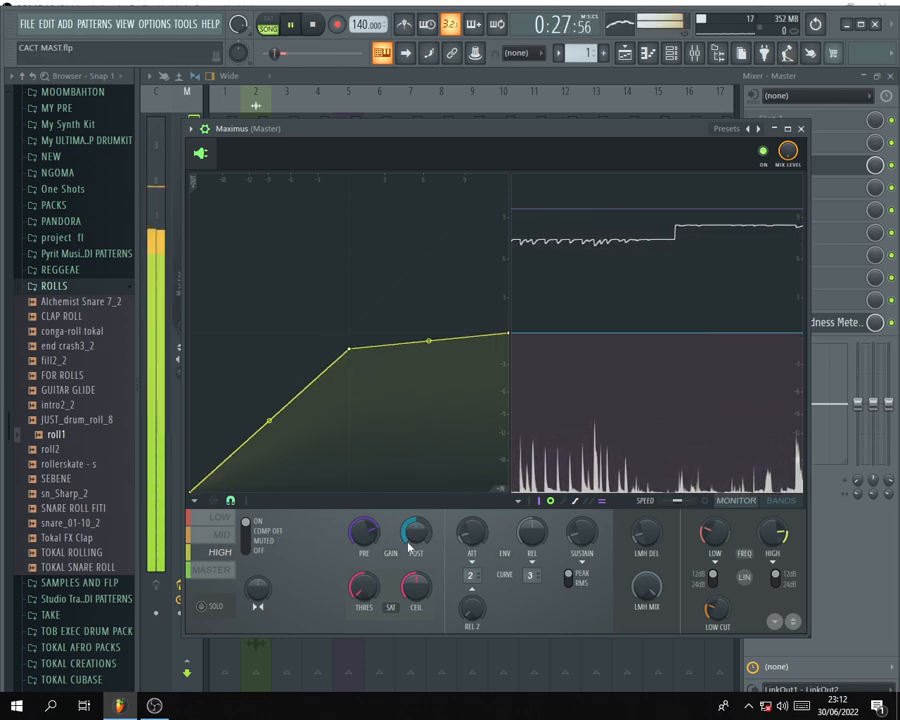
Select the Maximus master band and audition the section in the Monitor display.
left_click(219, 574)
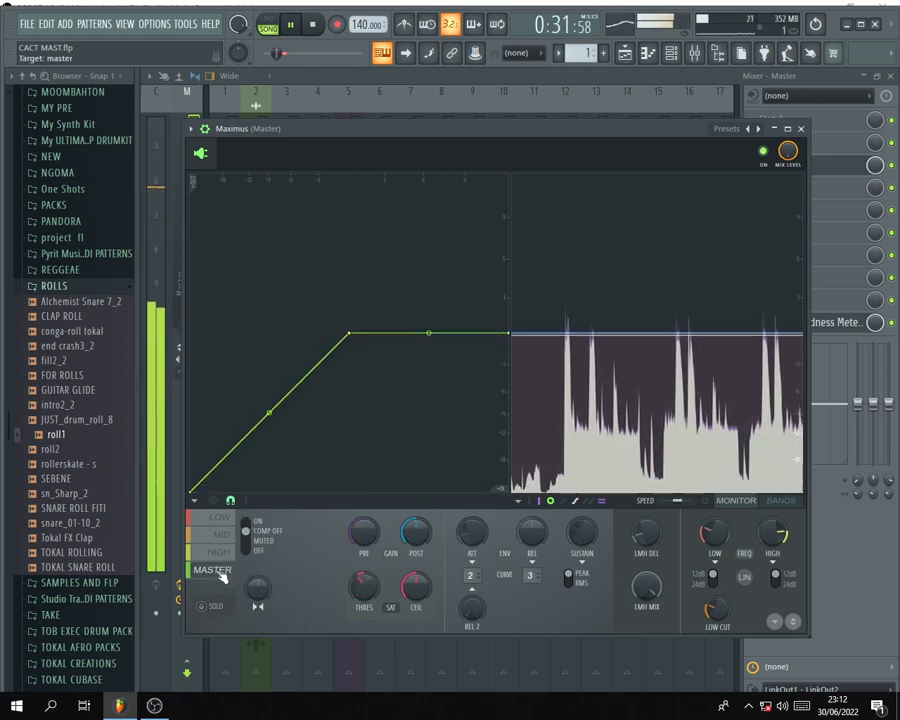
key("space")
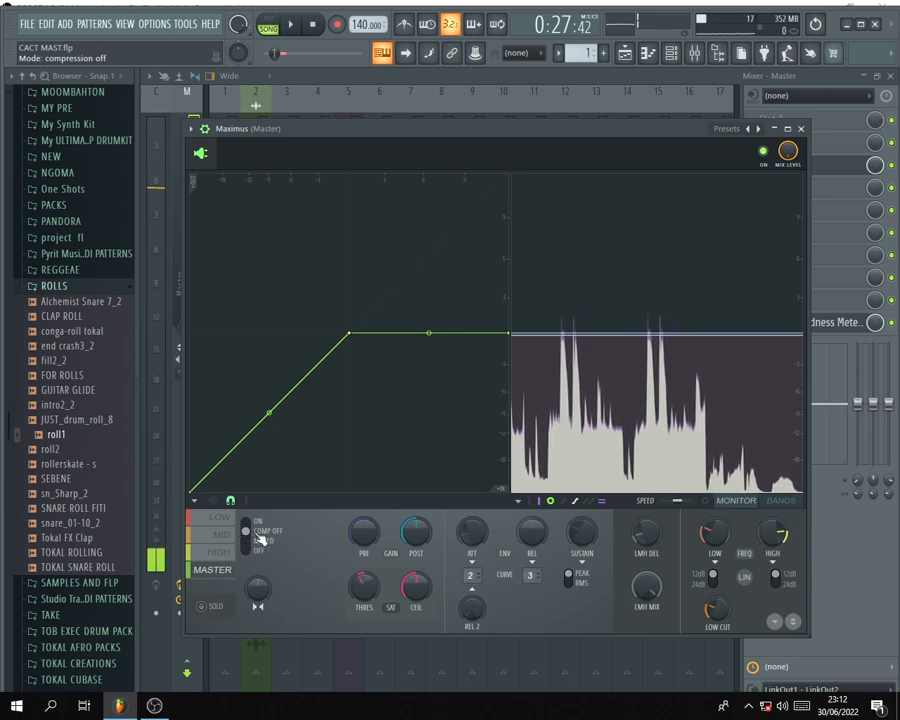
key("space")
left_click_drag(538, 134, 478, 120)
key("space")
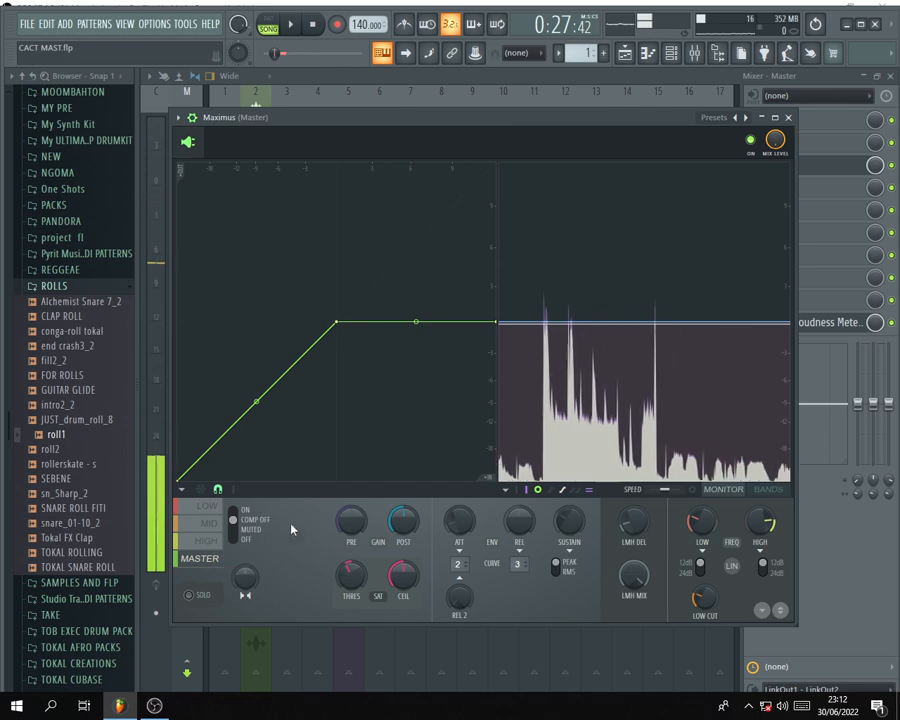
left_click_drag(434, 125, 457, 109)
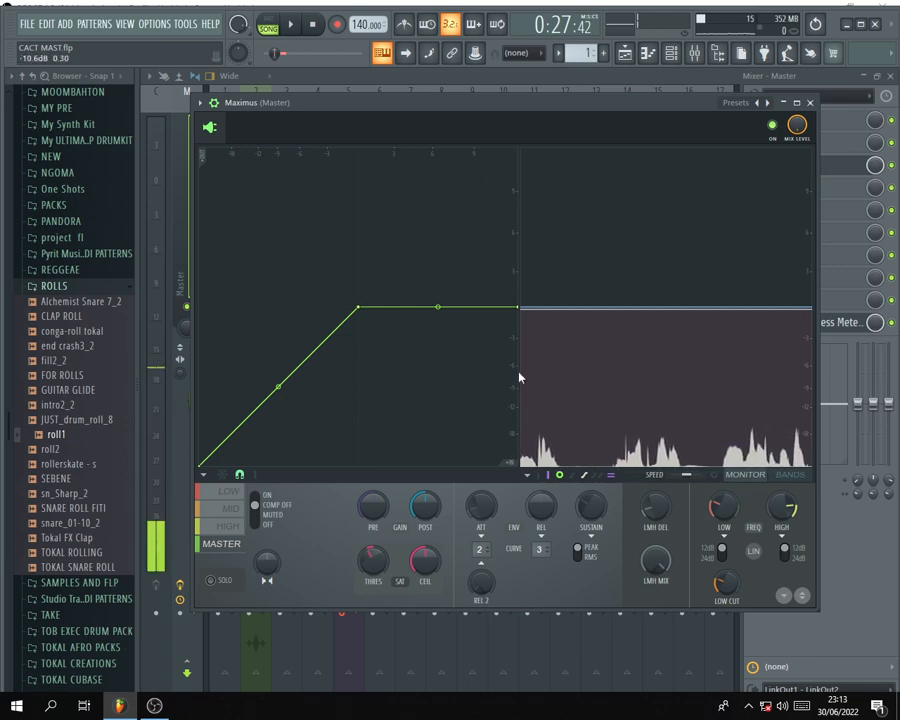
Compare the compression curves of the low, high and master bands, finishing on the low band.
left_click(231, 492)
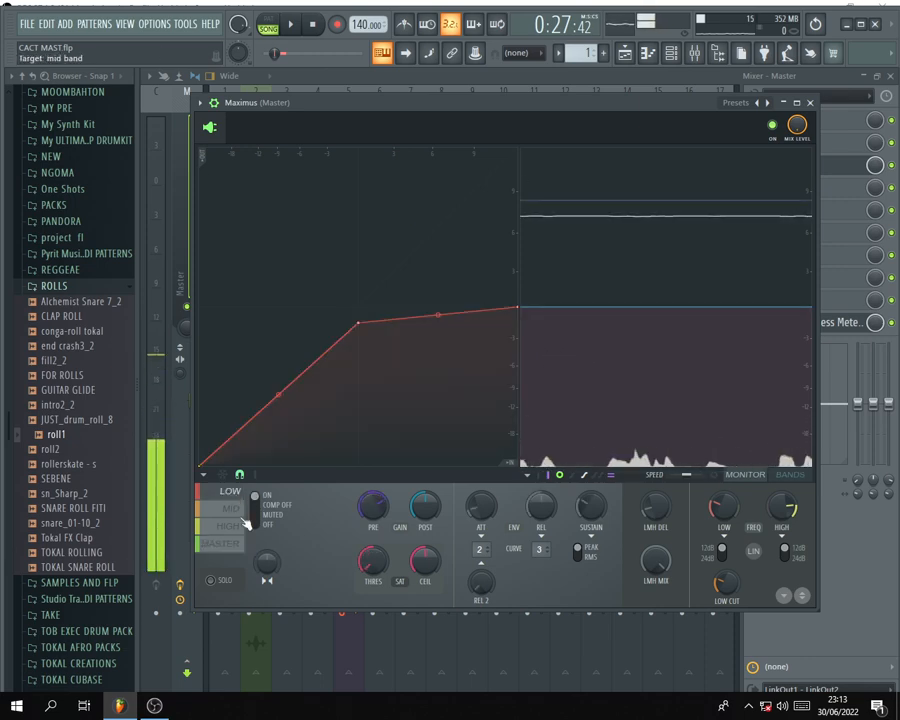
left_click(233, 527)
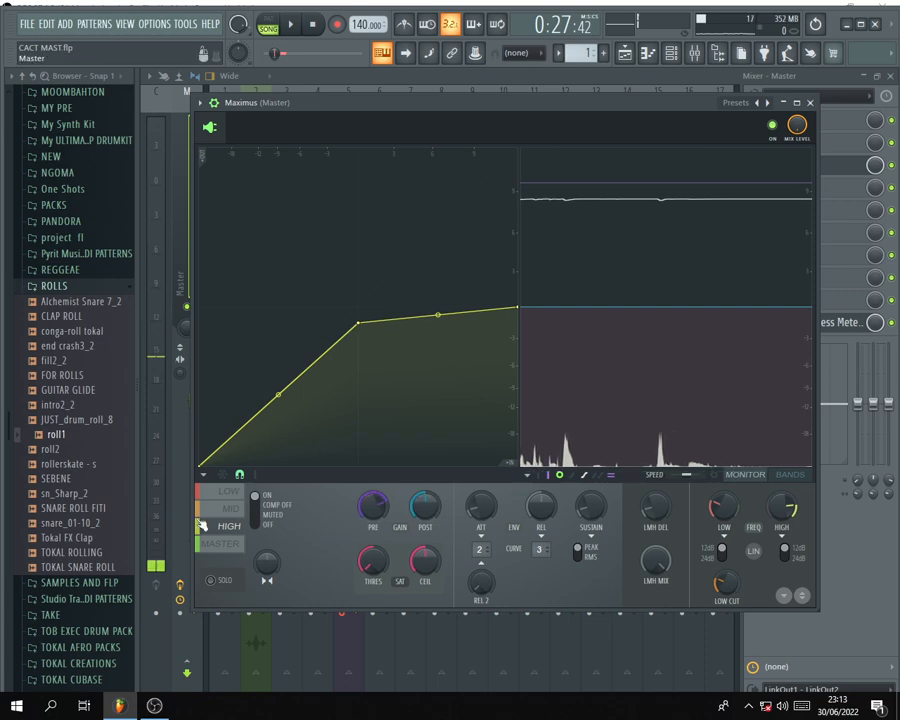
left_click(231, 545)
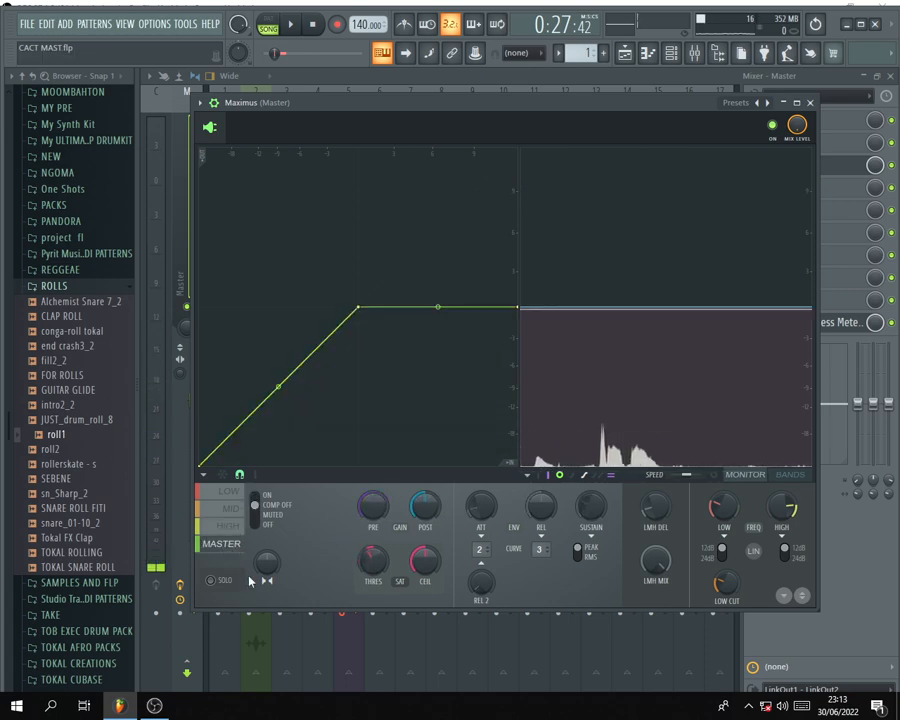
left_click(228, 494)
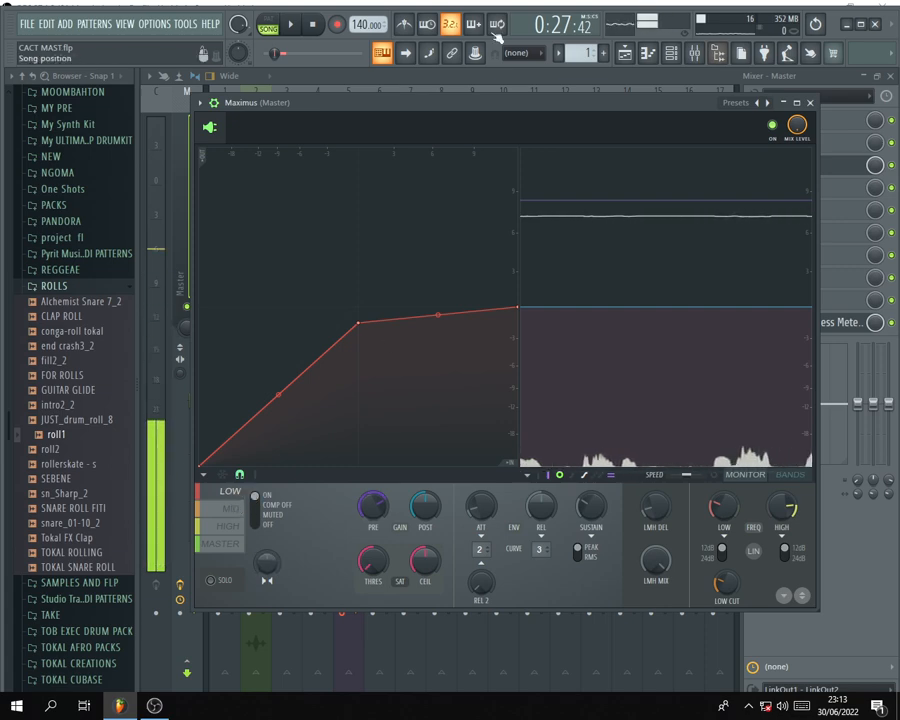
Mute and unmute Insert 5 in the mixer, and reopen Maximus on the Master track.
left_click_drag(502, 108, 607, 145)
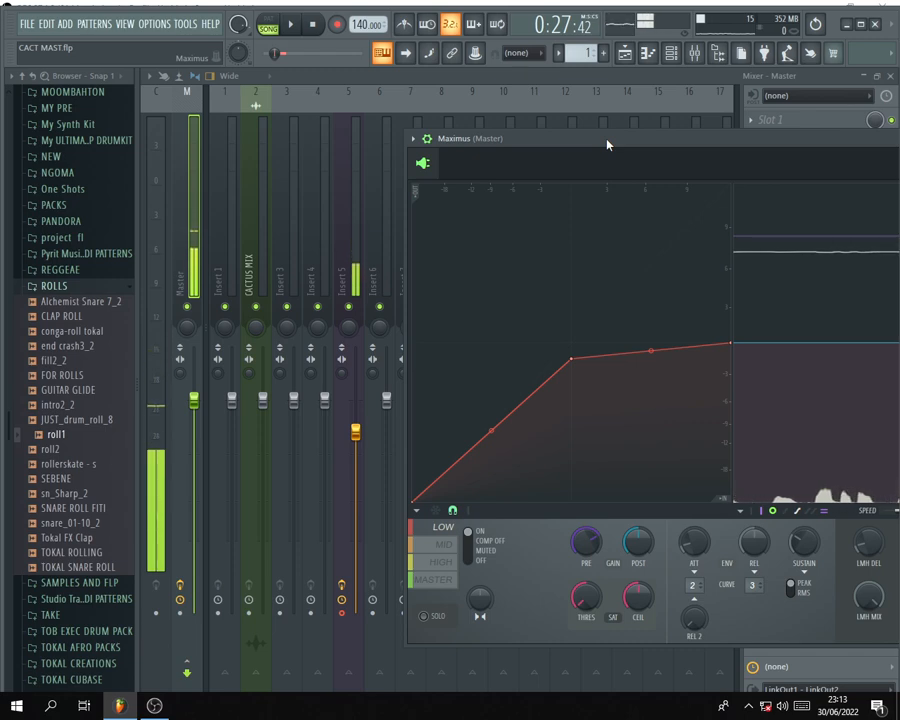
left_click_drag(570, 138, 590, 128)
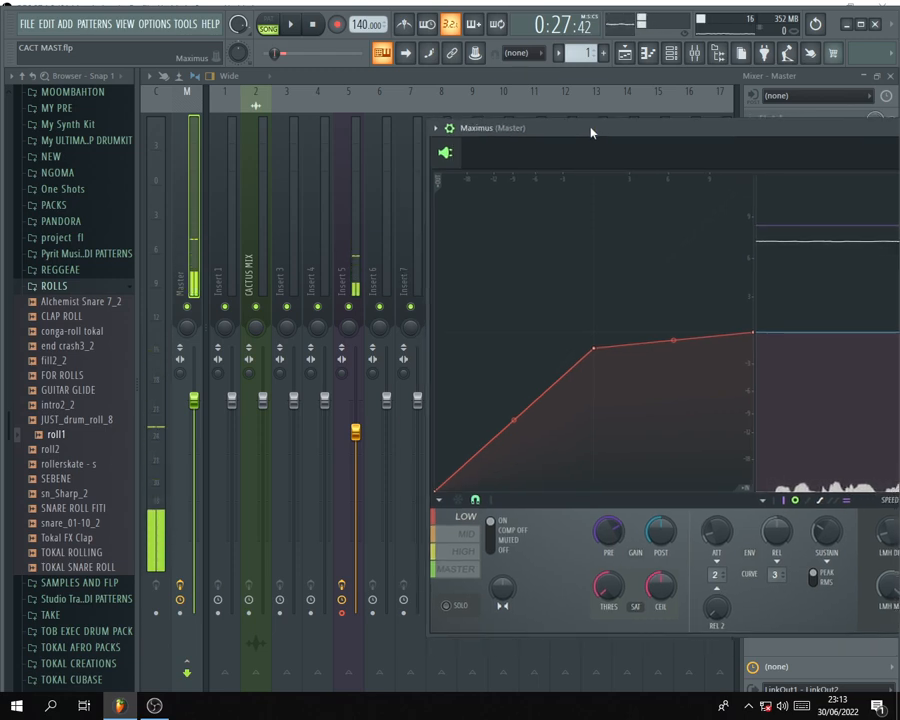
left_click(353, 310)
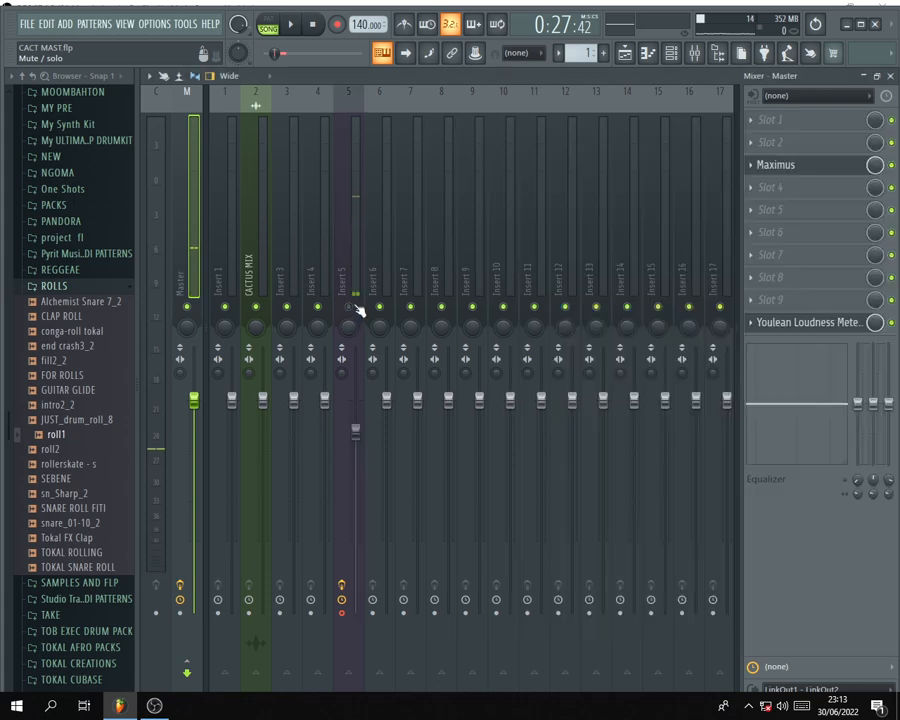
left_click(352, 308)
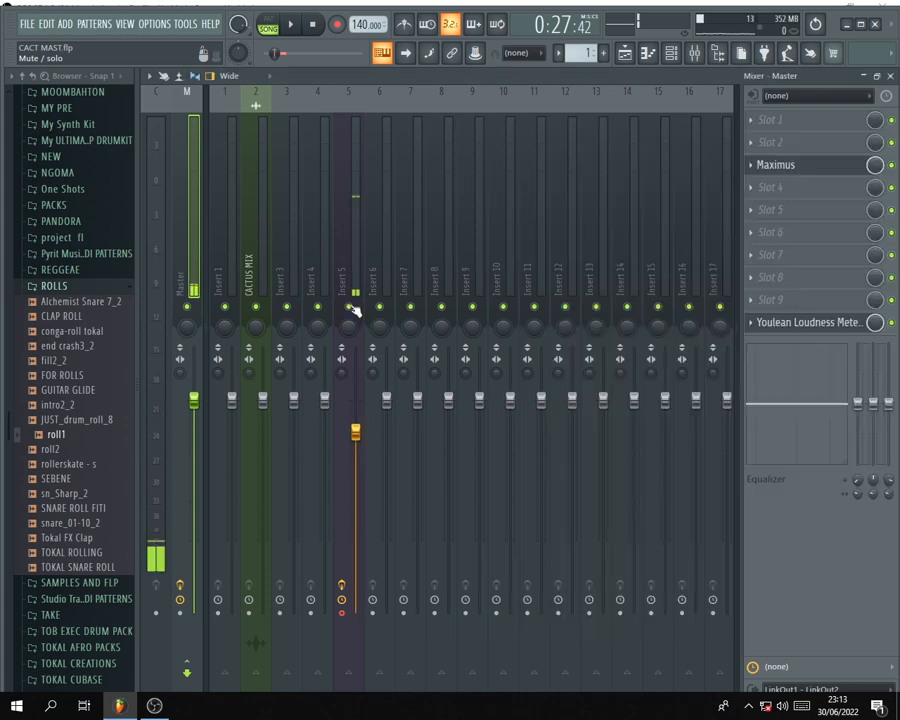
left_click(785, 166)
left_click_drag(533, 160, 392, 136)
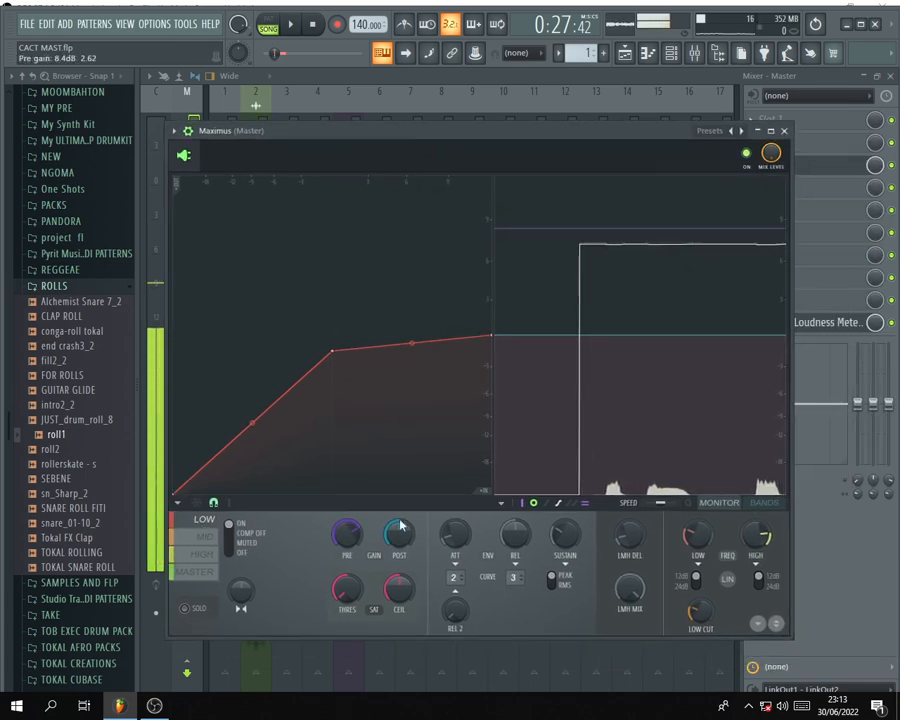
Review the mid and high band compression curves in Maximus, finishing on the low band.
left_click_drag(422, 136, 412, 114)
left_click(206, 513)
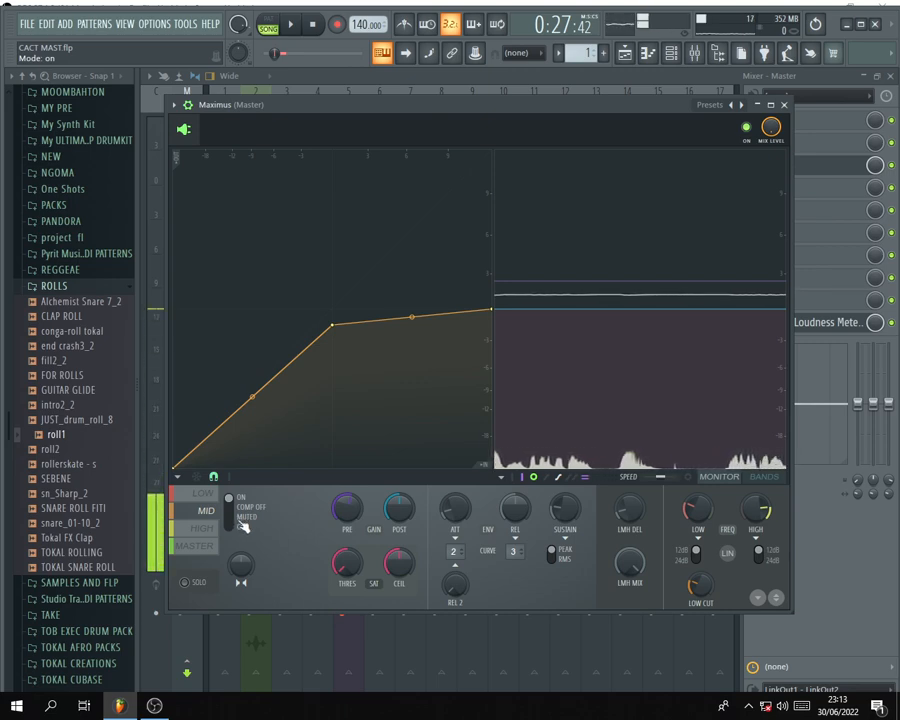
left_click(203, 528)
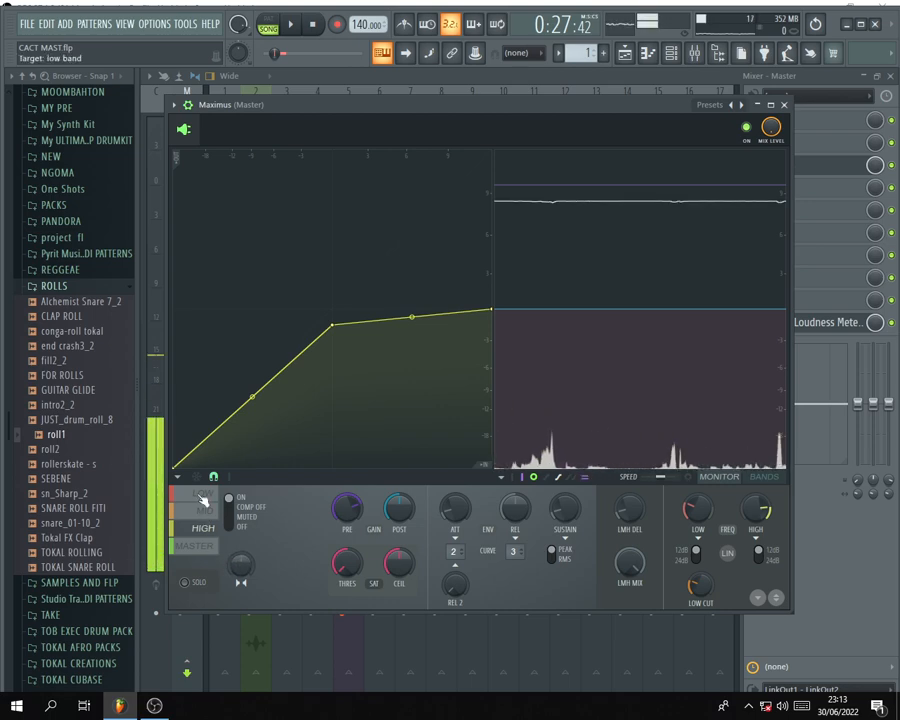
left_click(203, 493)
left_click_drag(336, 114, 361, 113)
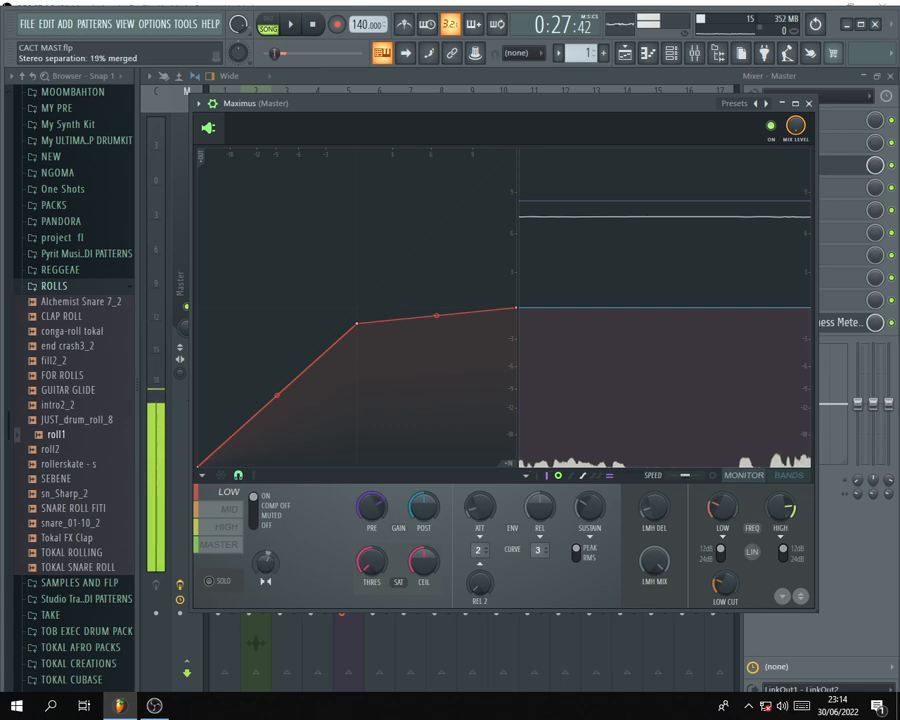
Try the low band's stereo separation at 48% merged and 100% separated, and reset it.
left_click_drag(266, 563, 266, 551)
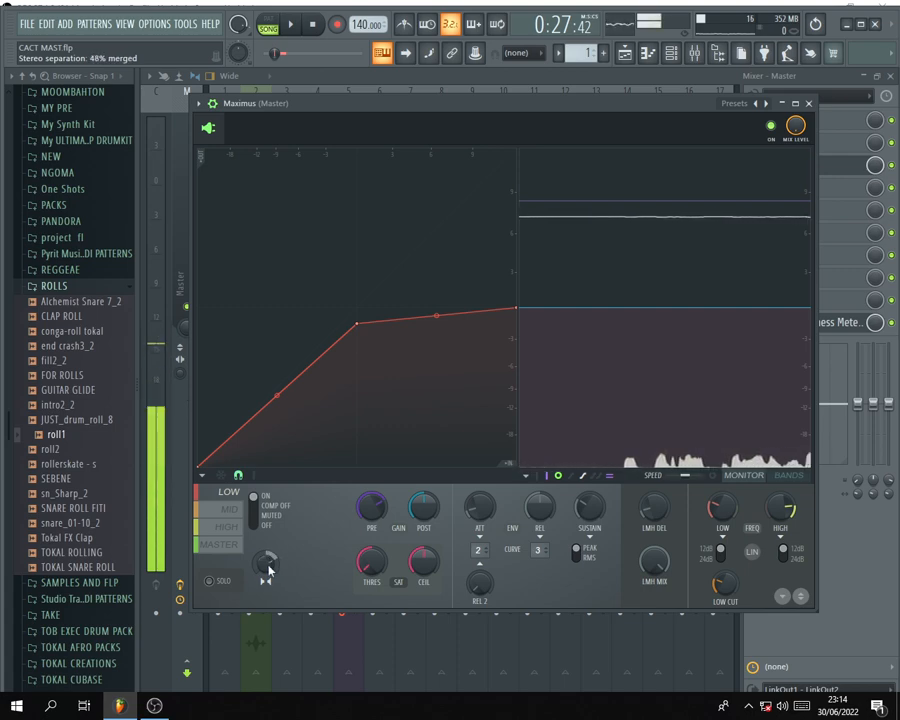
left_click_drag(268, 566, 268, 590)
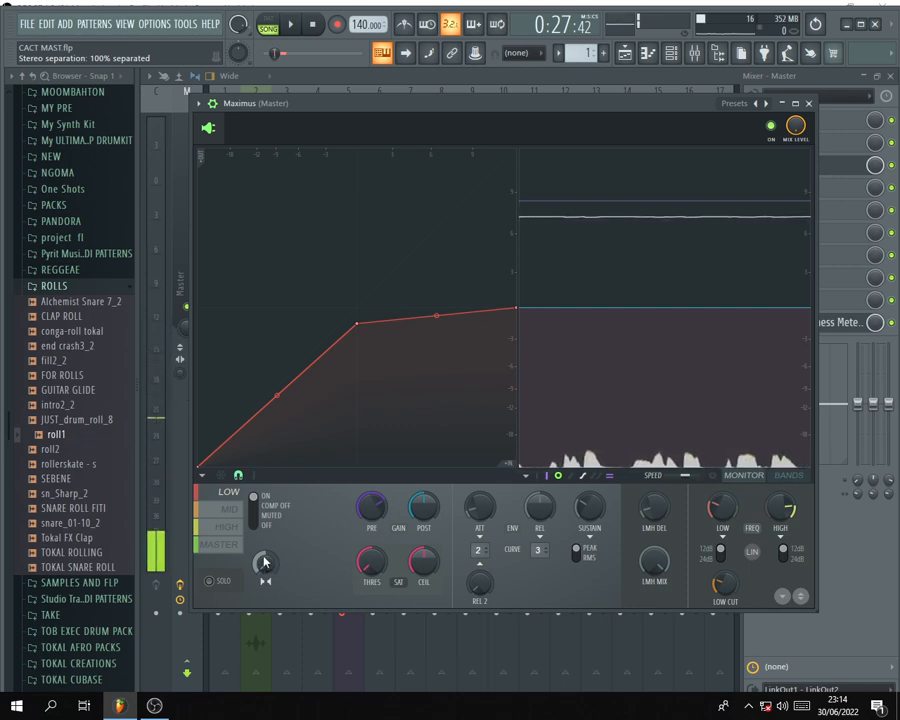
right_click(267, 566)
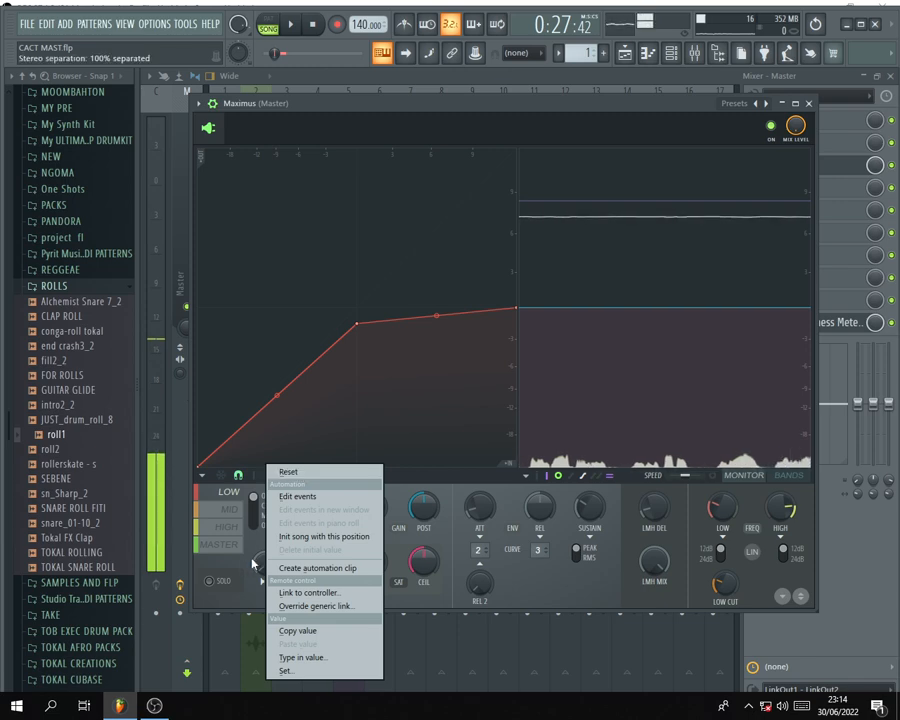
left_click(266, 565)
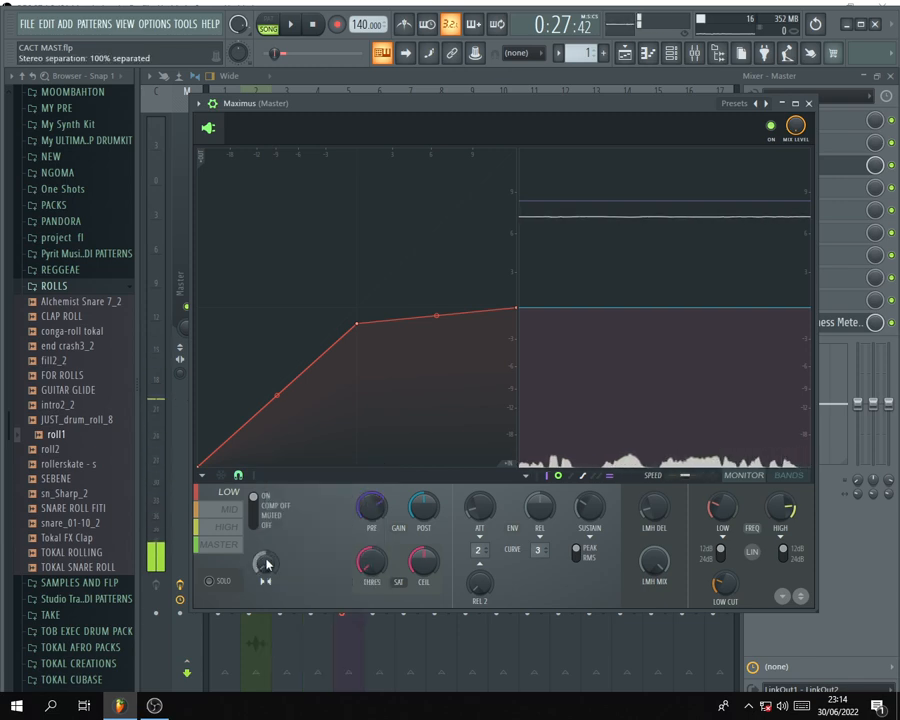
right_click(266, 565)
left_click(285, 467)
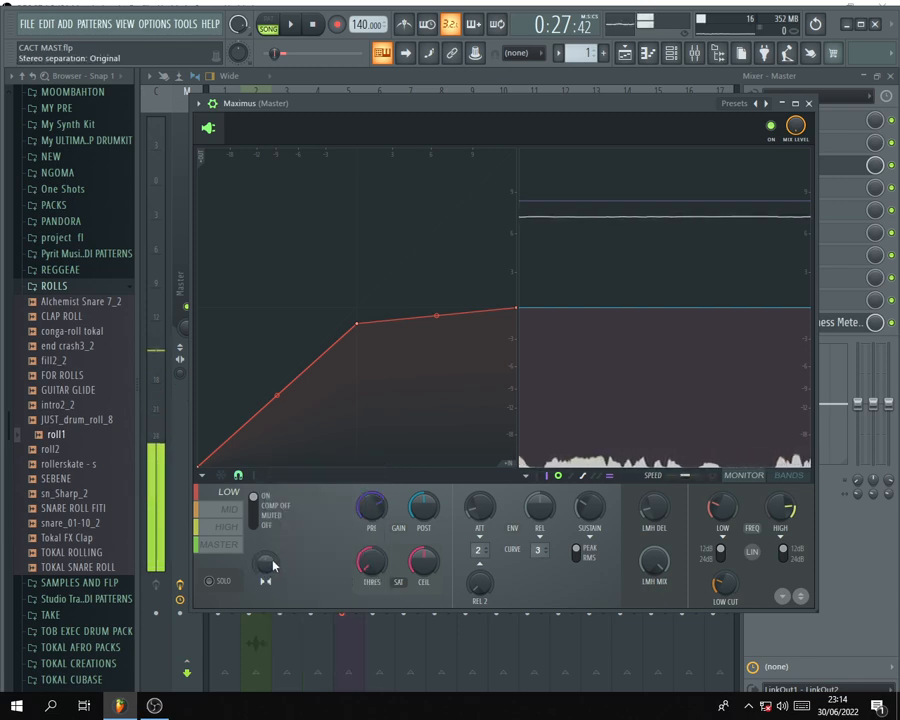
Merge the low band's stereo image and audition the band in solo, turning solo off when done.
left_click_drag(268, 567, 268, 574)
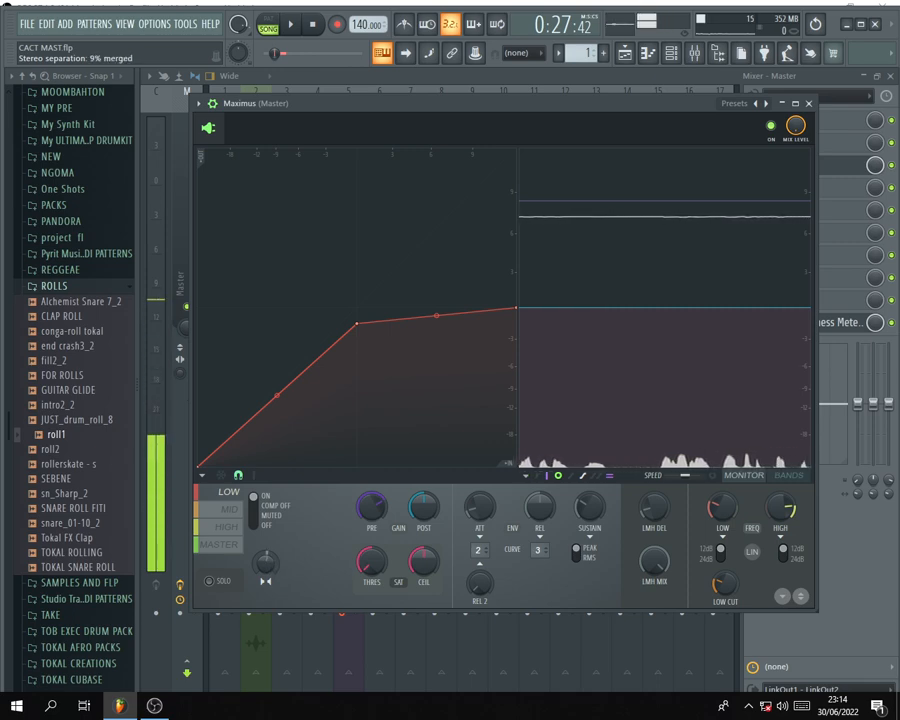
left_click(209, 581)
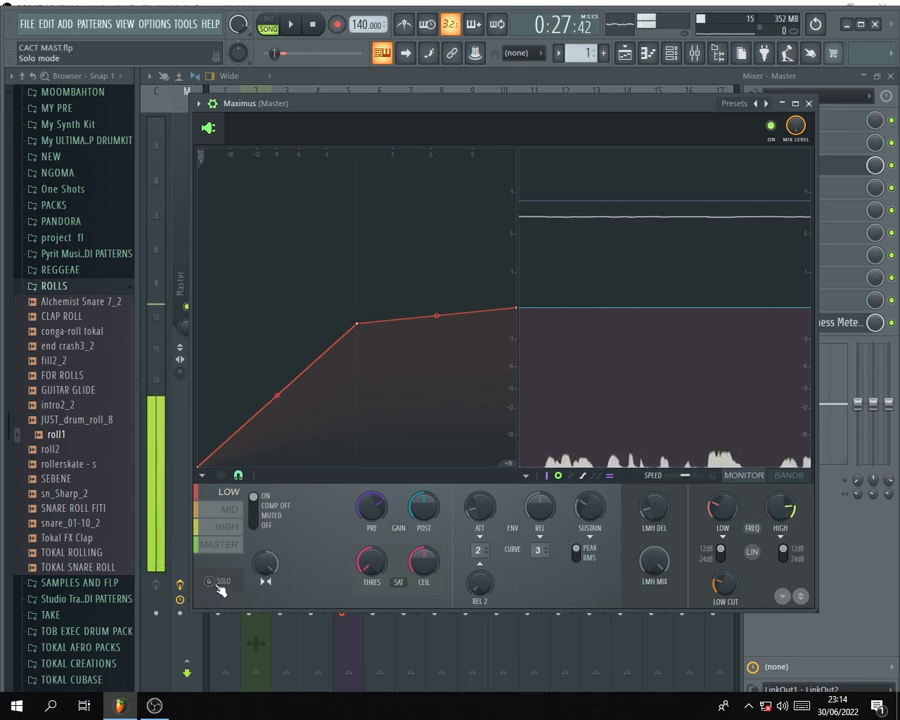
key("space")
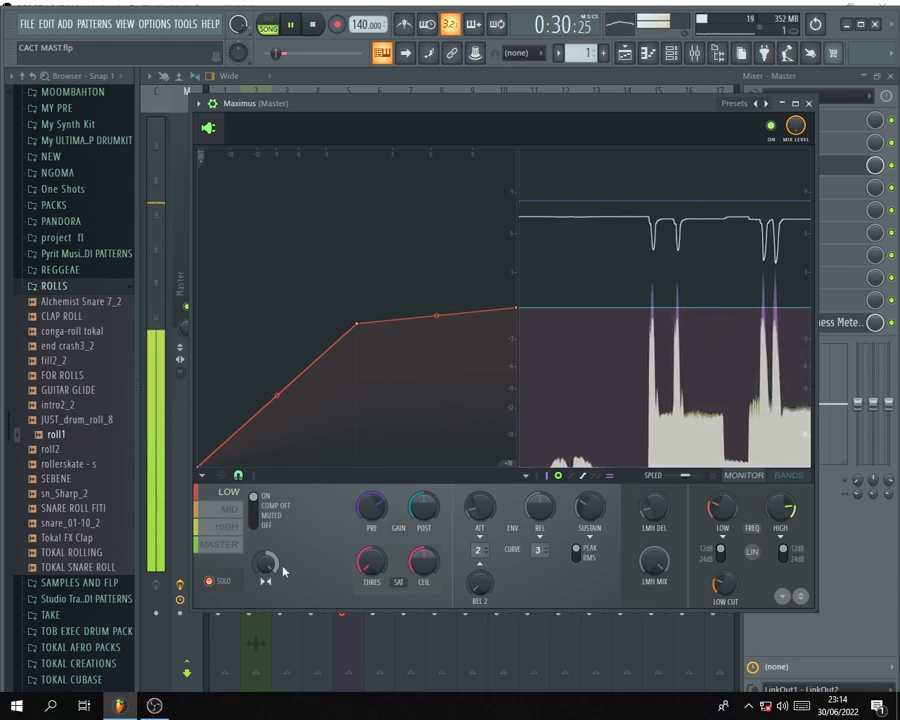
key("space")
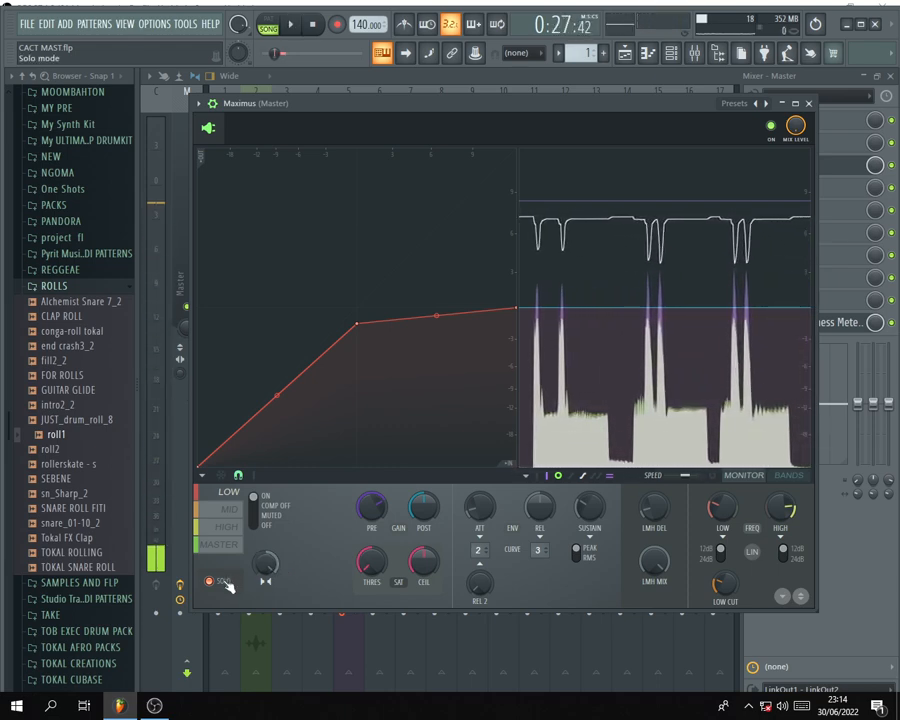
left_click(211, 582)
Reset the low band's stereo separation, move it to the separated side and audition the band in solo.
right_click(273, 578)
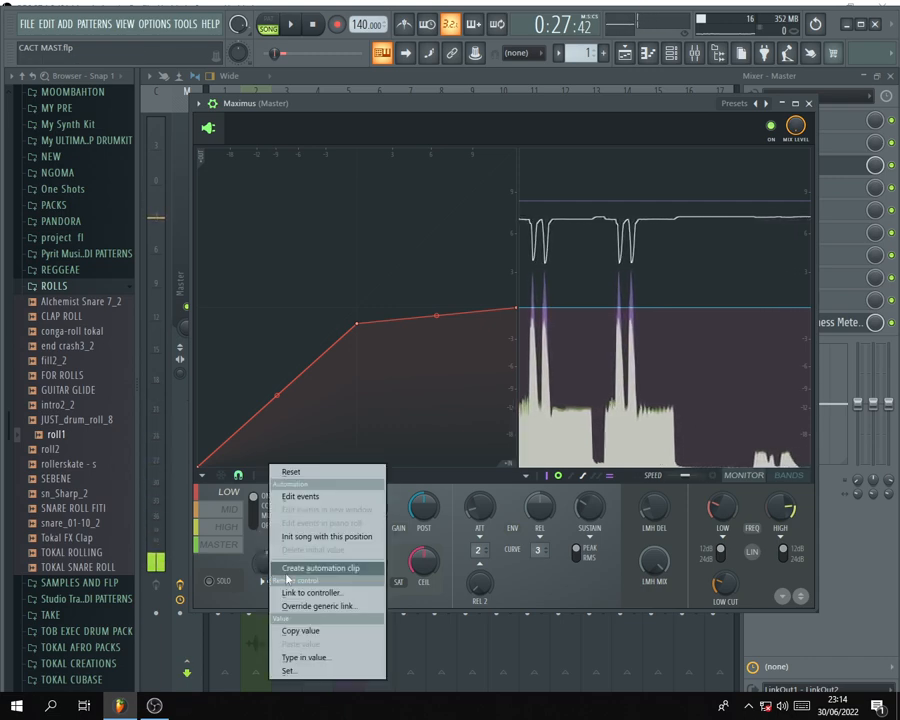
left_click(290, 470)
mouse_move(260, 562)
left_mouse_down()
mouse_move(260, 540)
mouse_move(260, 562)
mouse_move(264, 548)
left_mouse_up()
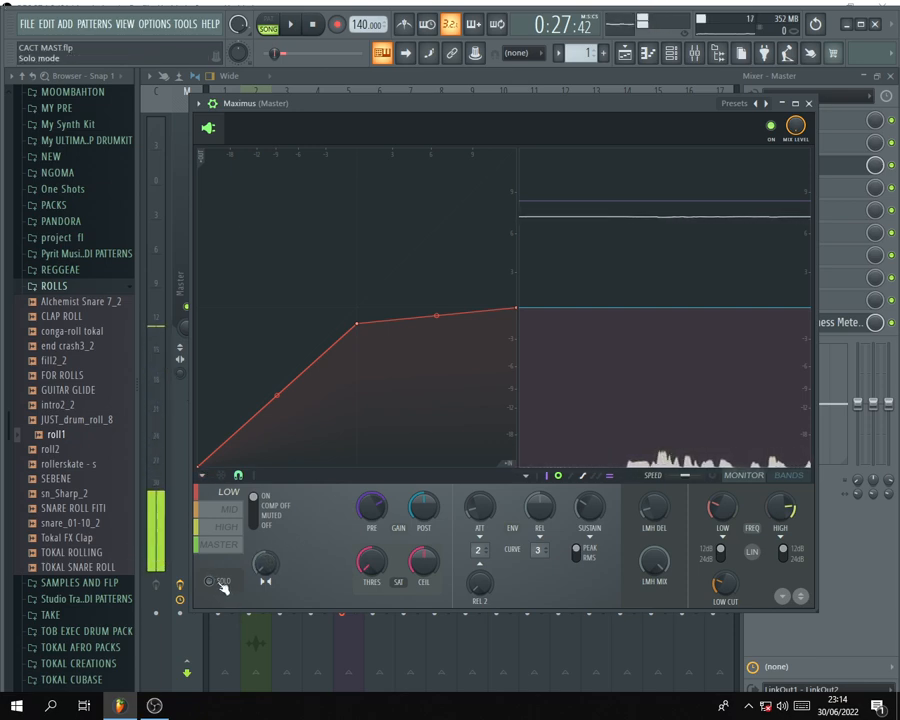
key("space")
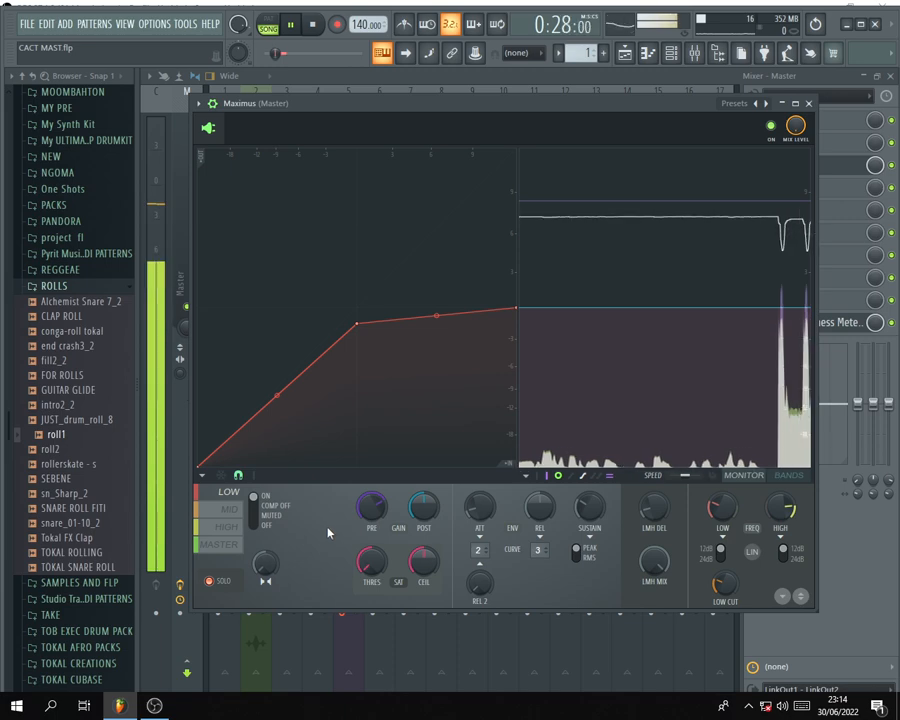
key("space")
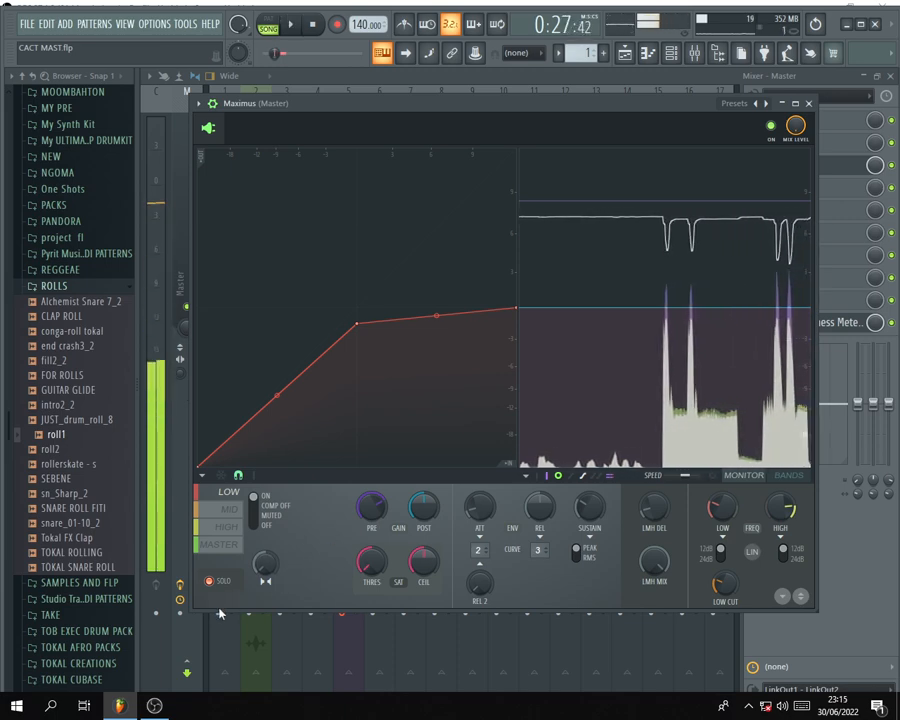
Reset the low band's stereo separation and leave it partly merged, about halfway toward fully merged.
right_click(263, 563)
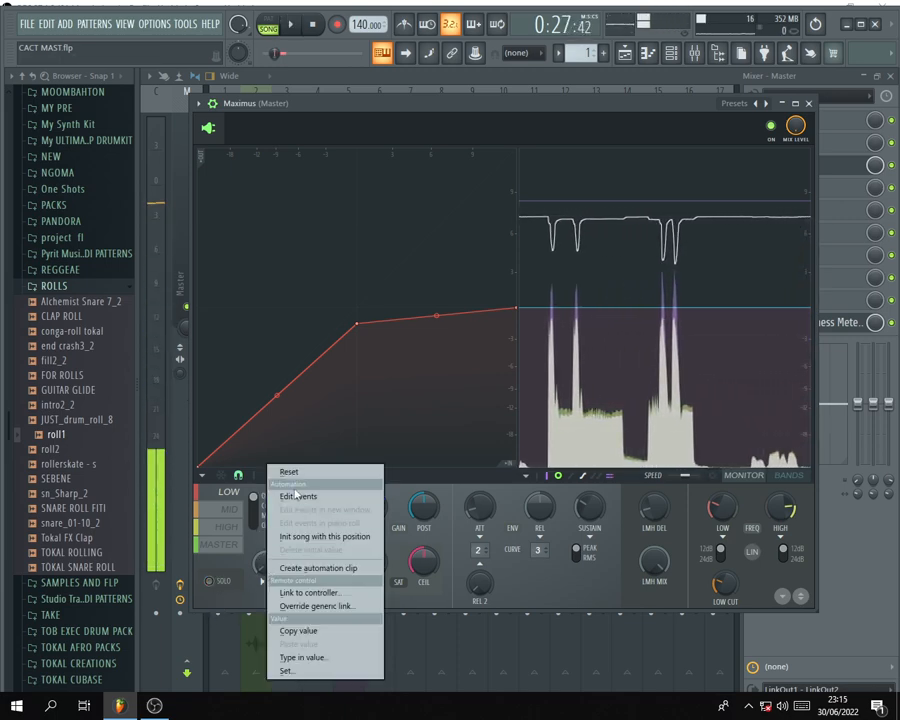
left_click(302, 474)
left_click_drag(272, 561, 272, 513)
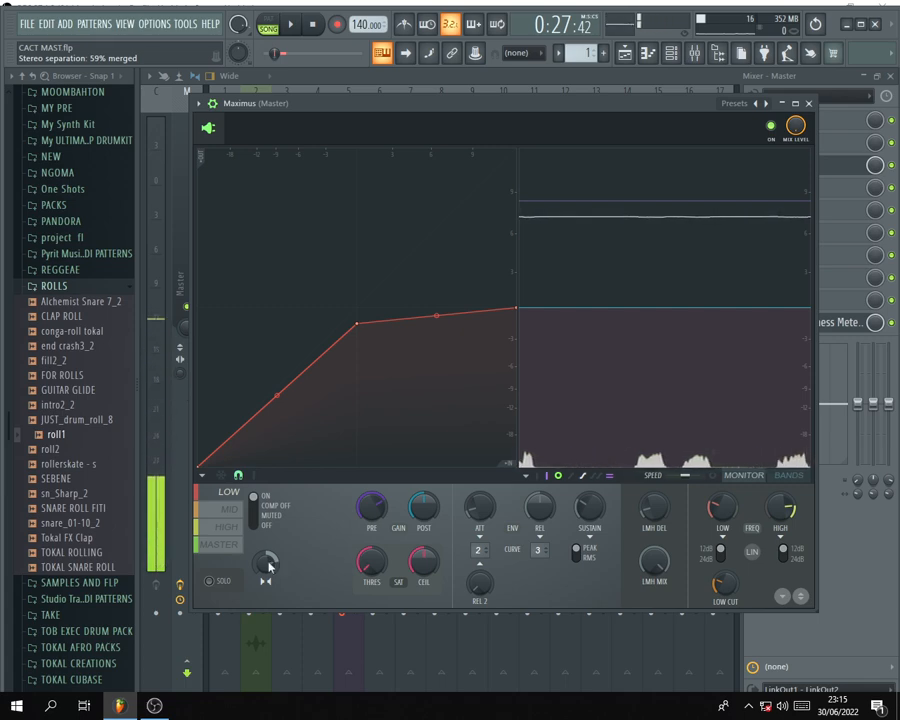
right_click(268, 567)
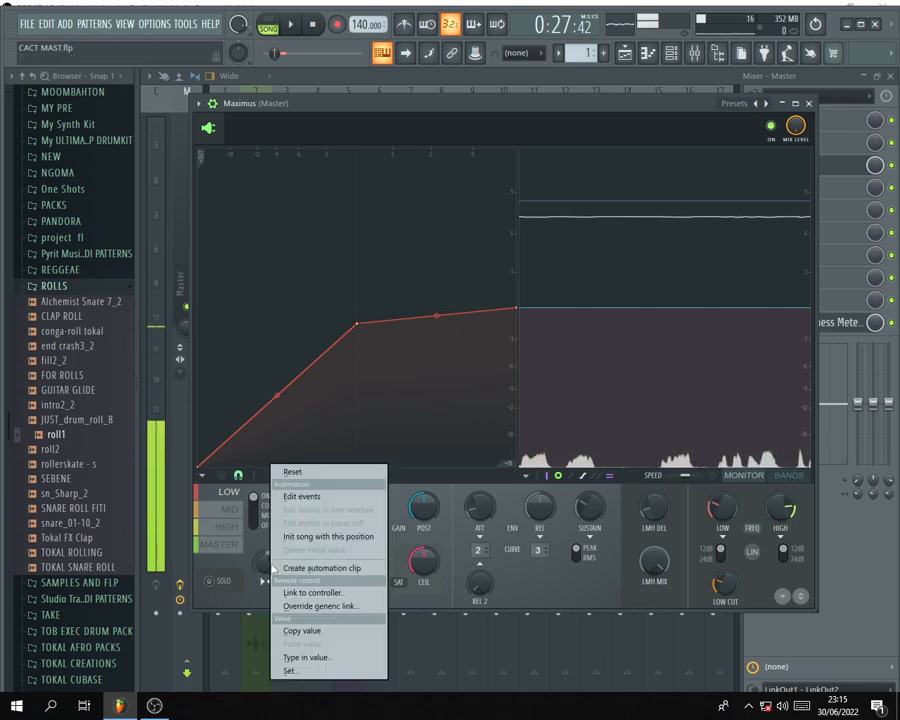
left_click(292, 466)
left_click_drag(265, 563, 265, 541)
key("space")
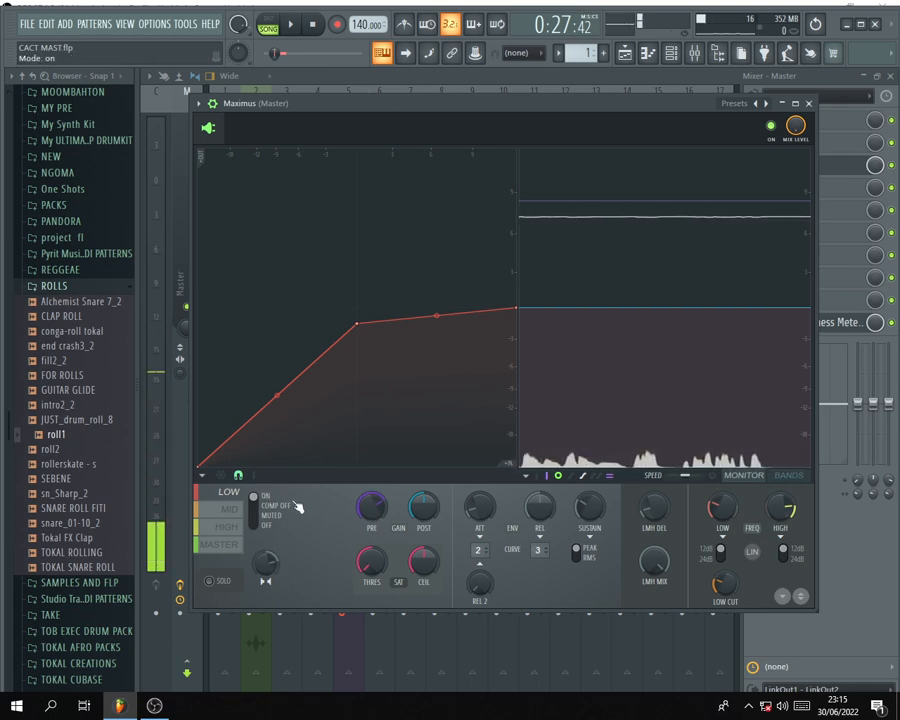
Bring the mixer into view, and mute and unmute Insert 5.
left_click(701, 55)
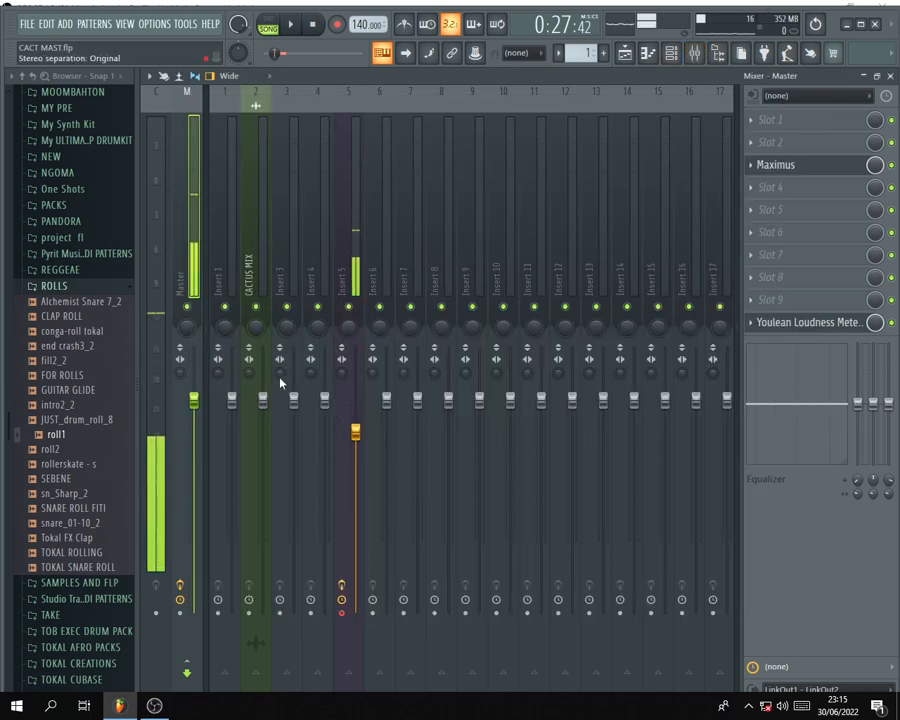
left_click(355, 309)
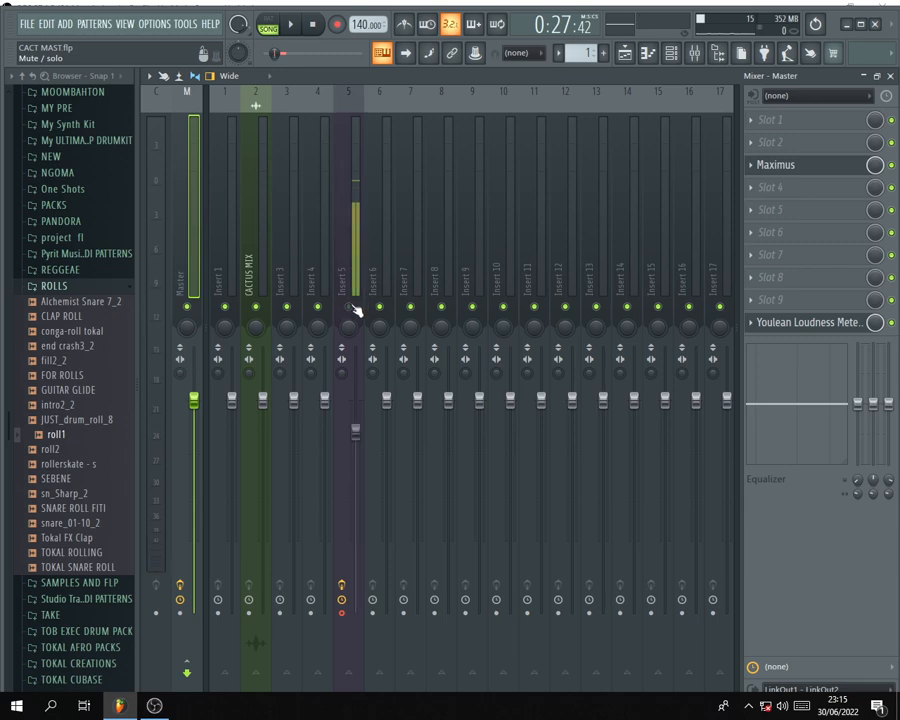
left_click(355, 309)
left_click(316, 385)
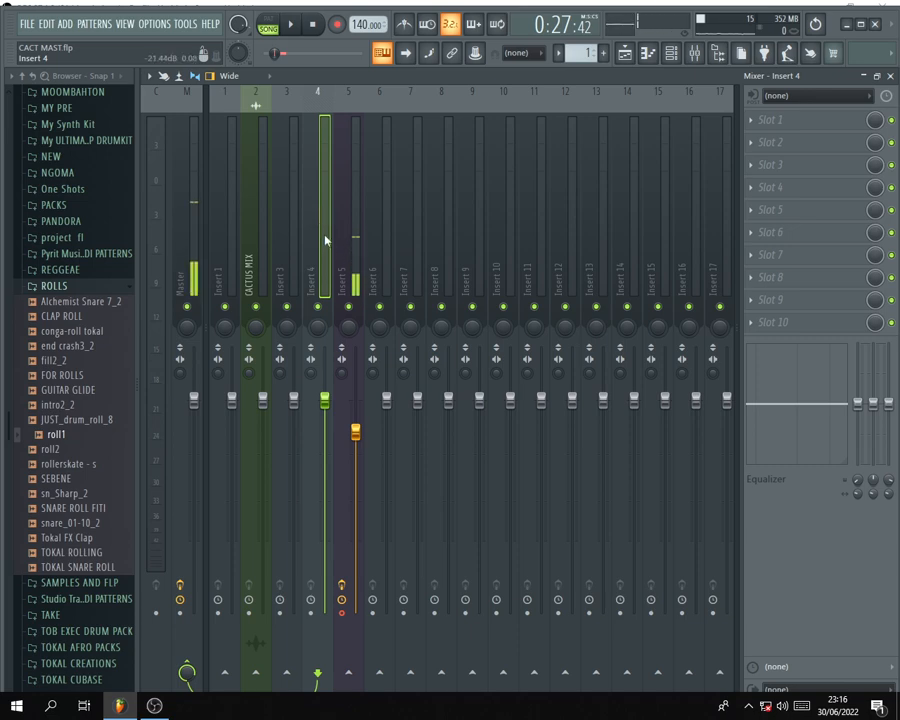
Try the stereo separation of mixer track Insert 5 at 34% merged, 100% merged and 100% separated, and reset it.
left_click(352, 265)
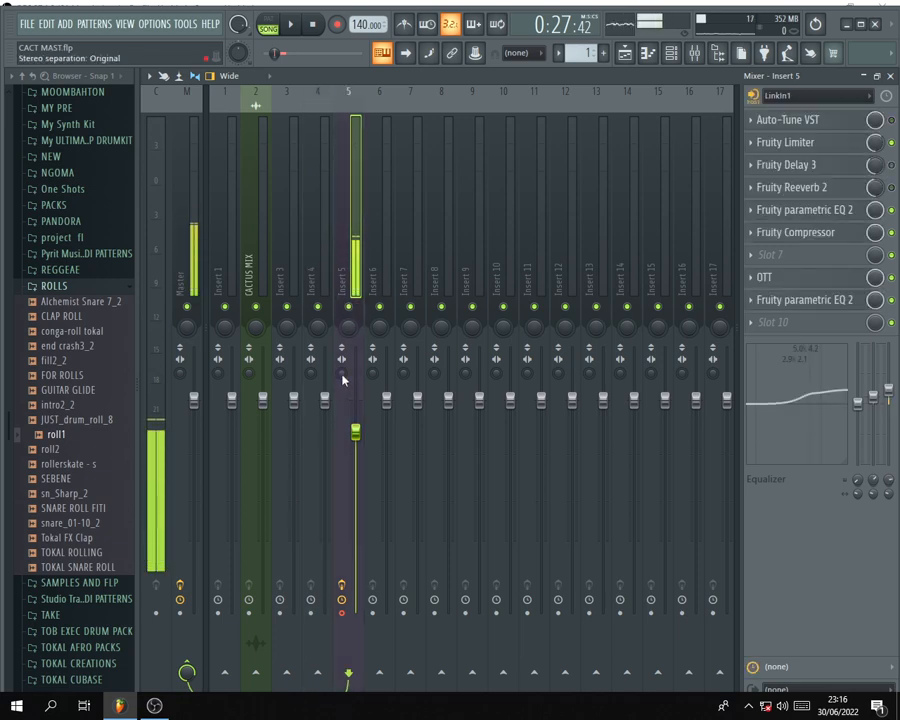
left_click_drag(342, 373, 342, 360)
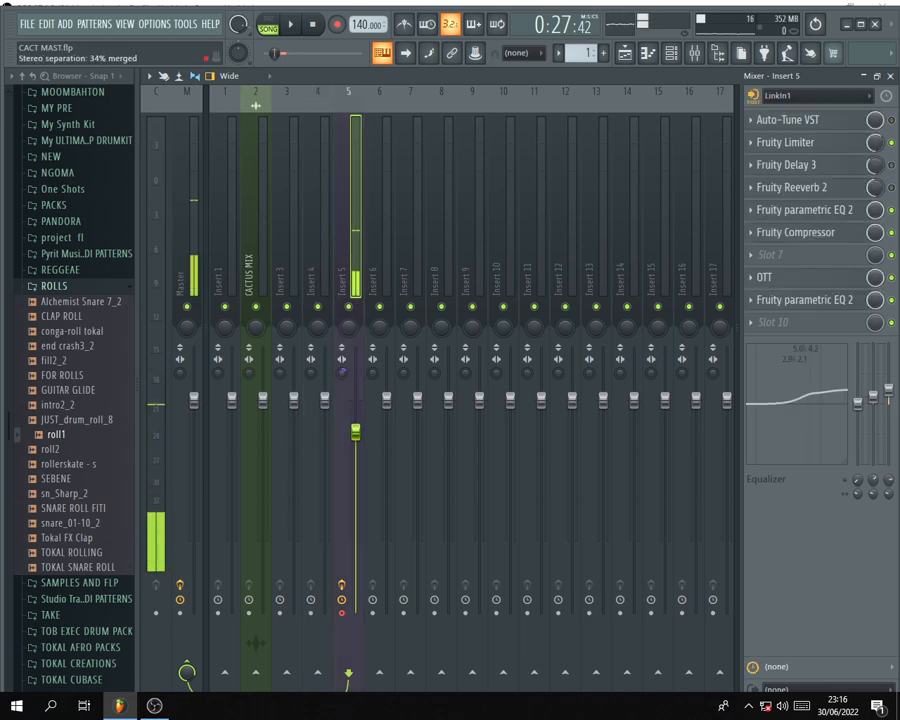
left_click_drag(342, 373, 342, 376)
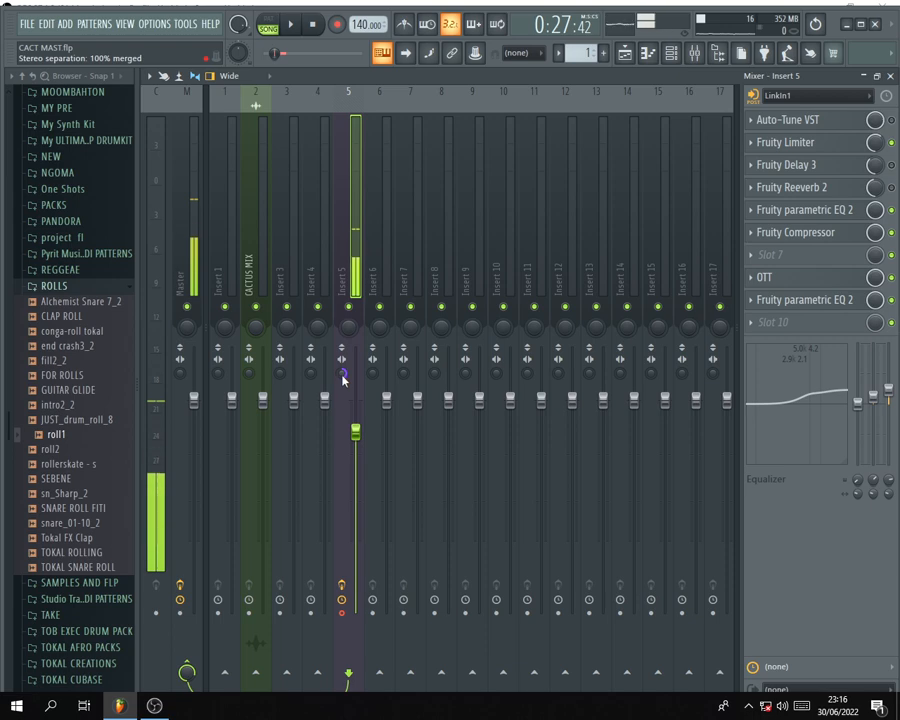
left_click_drag(342, 373, 342, 366)
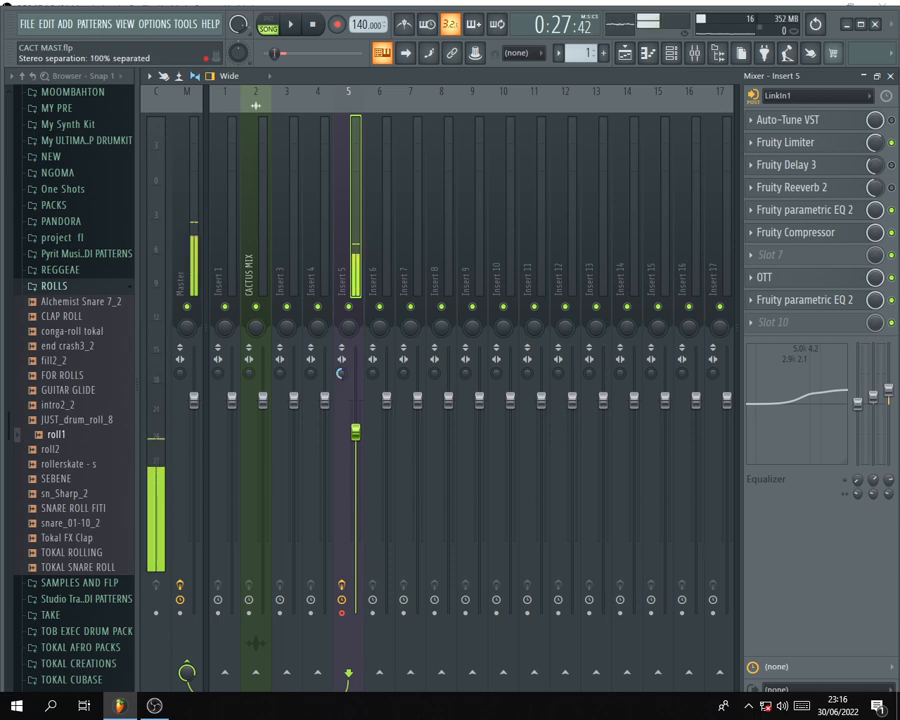
right_click(339, 375)
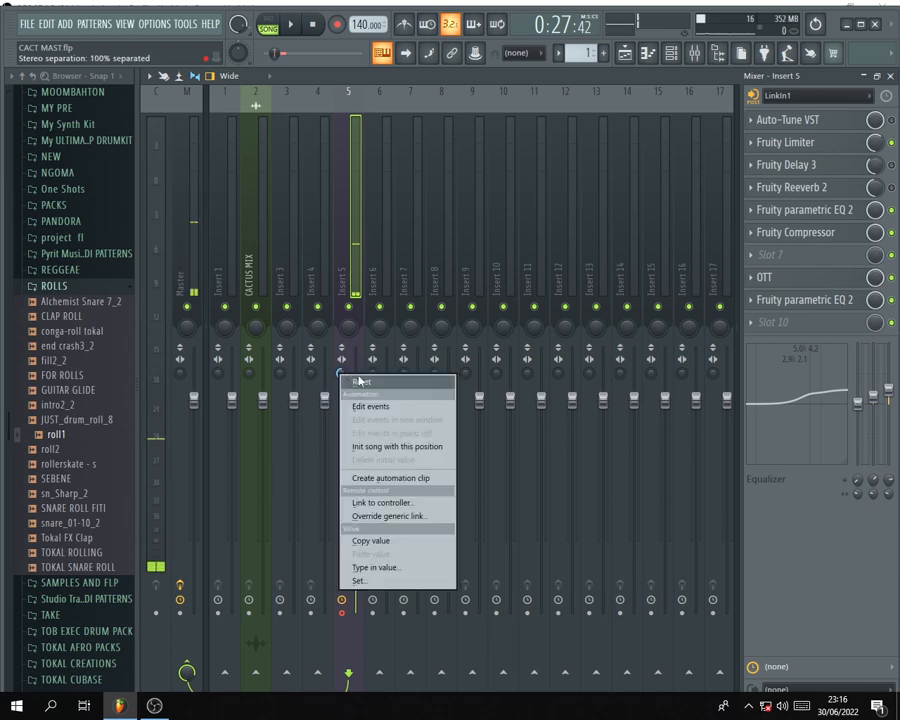
left_click(361, 380)
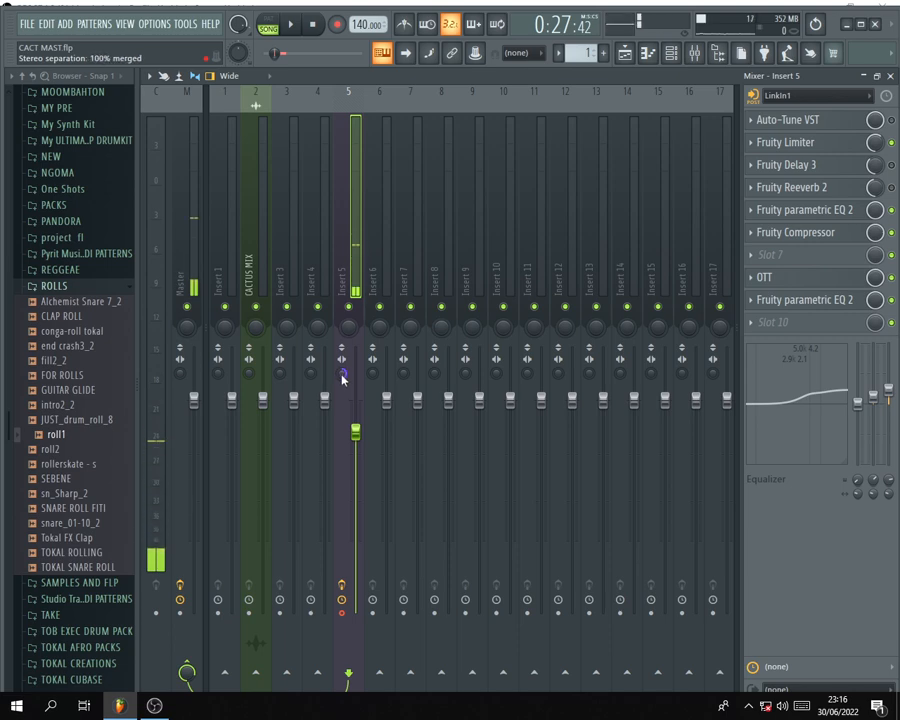
right_click(342, 375)
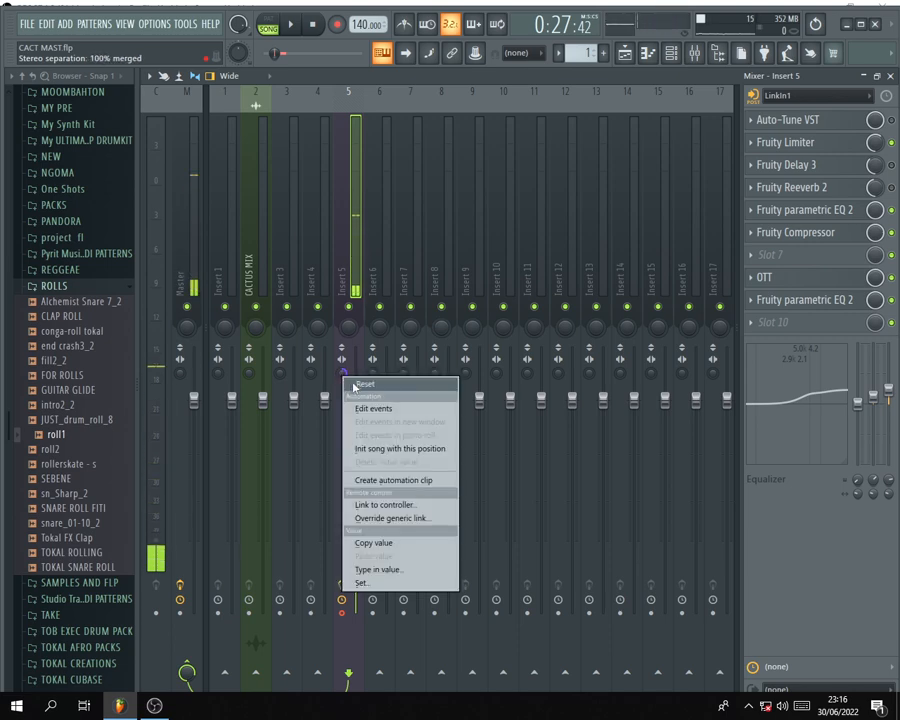
left_click(360, 384)
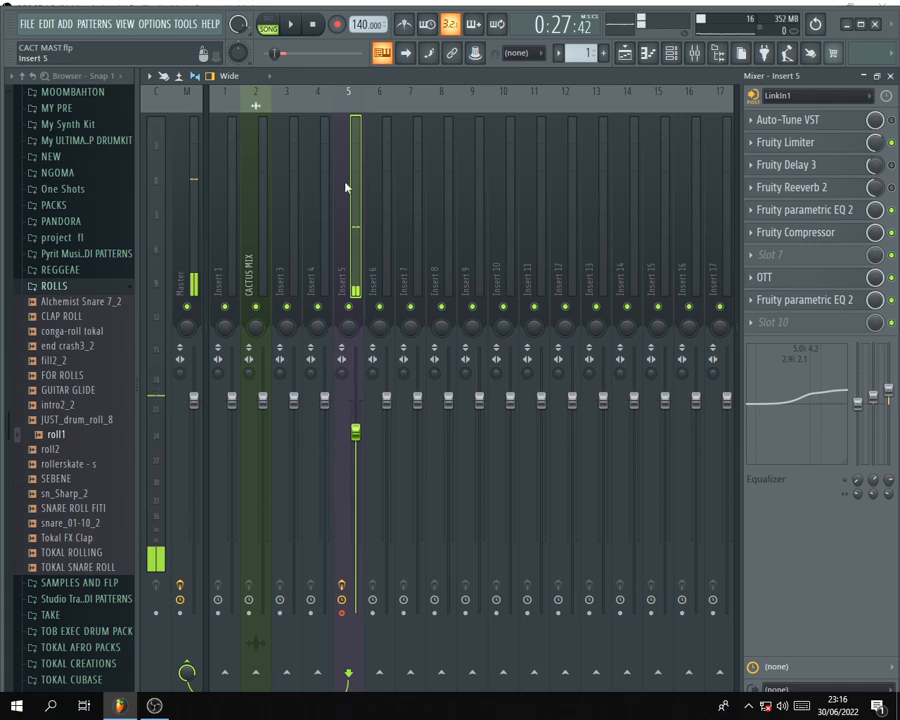
Reopen Maximus on the Master track and fine-tune the low band's stereo separation to about 57% merged.
left_click(202, 235)
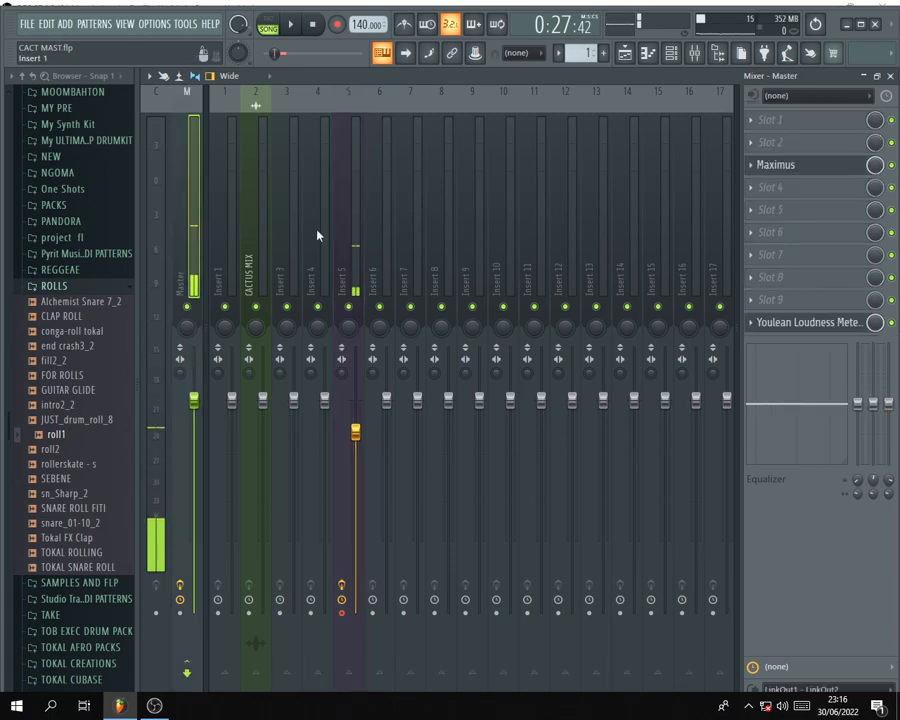
left_click(787, 166)
left_click_drag(360, 103, 338, 123)
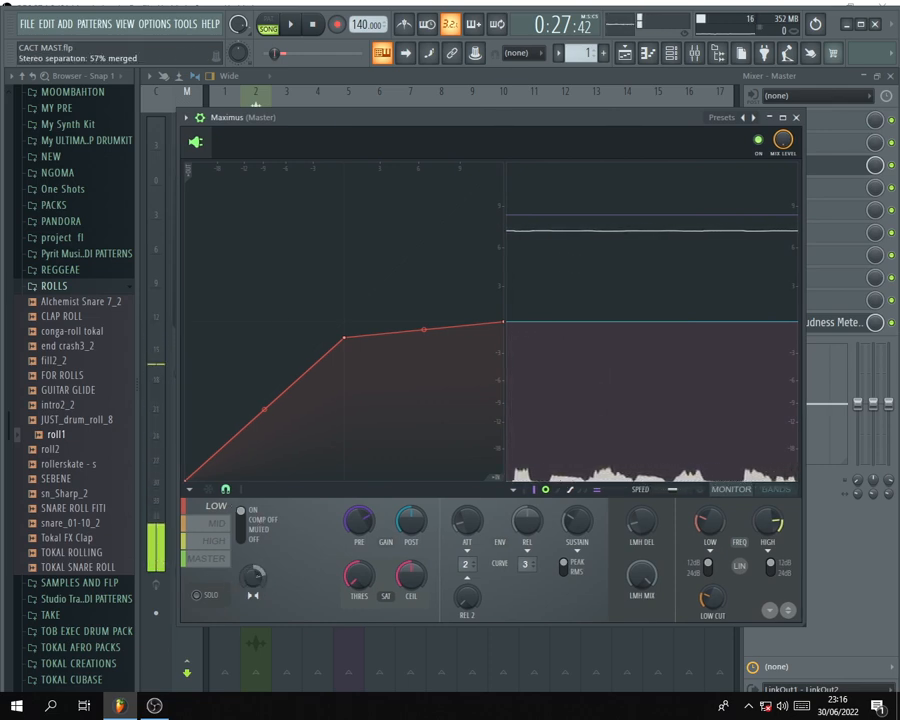
left_click_drag(257, 577, 257, 576)
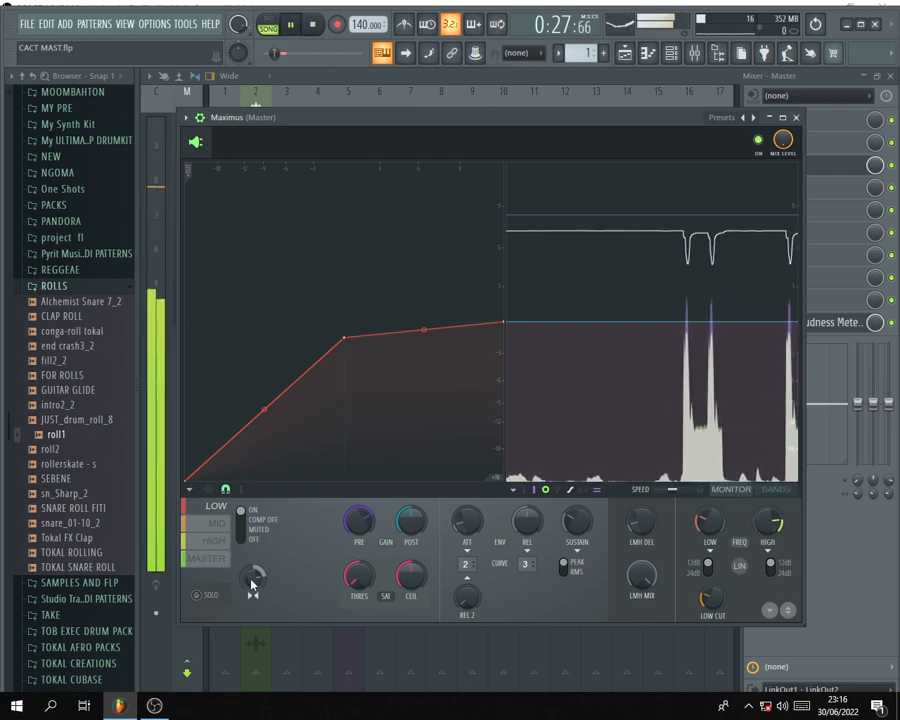
Audition the mid band in solo, turn its solo off, and play the mix with its stereo separation at 10% separated.
left_click(217, 523)
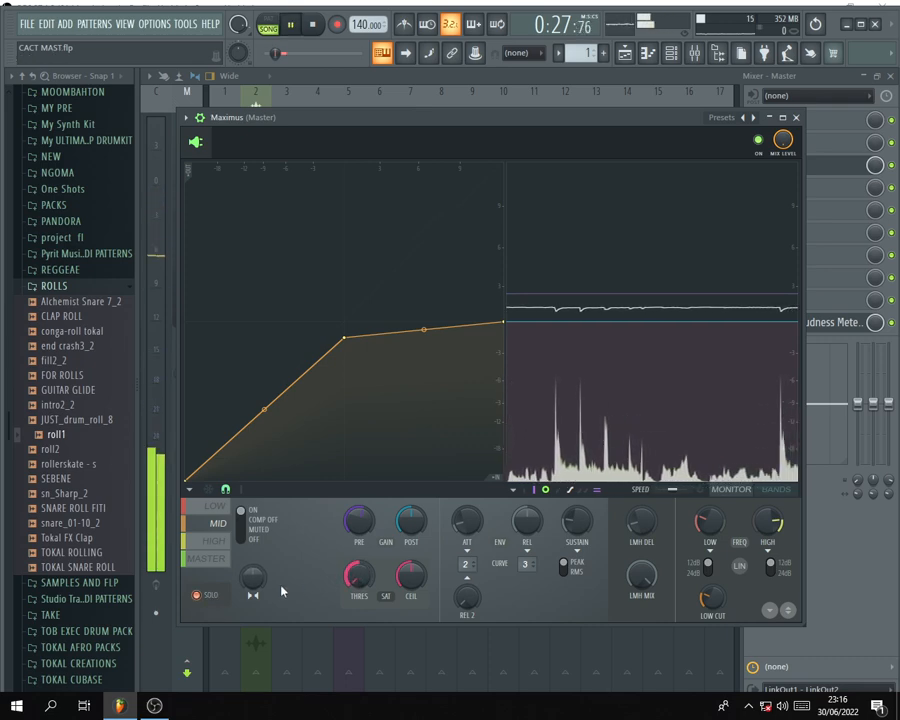
key("space")
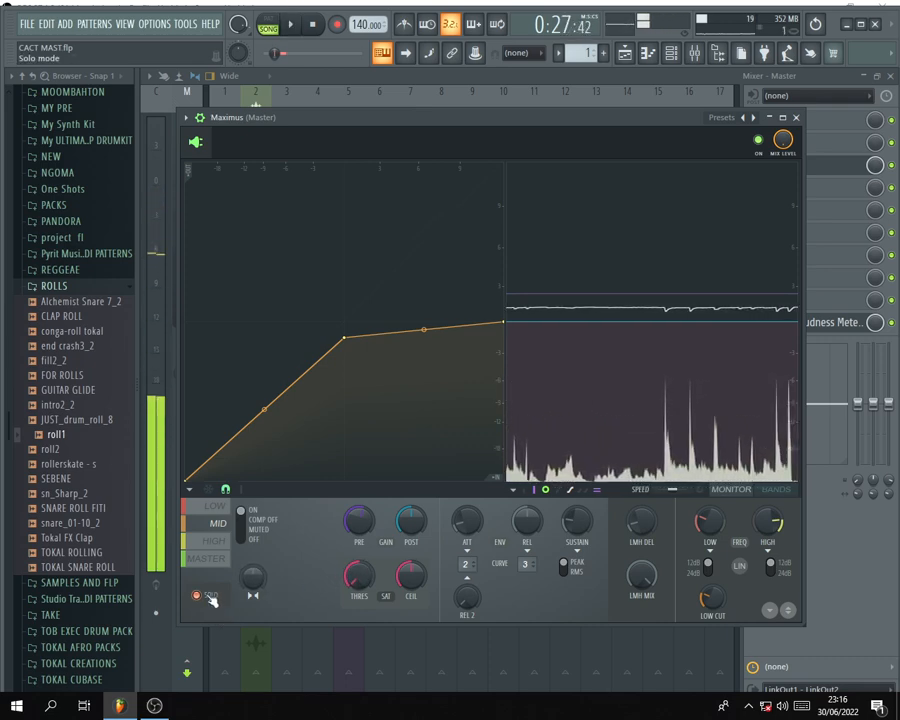
left_click(211, 599)
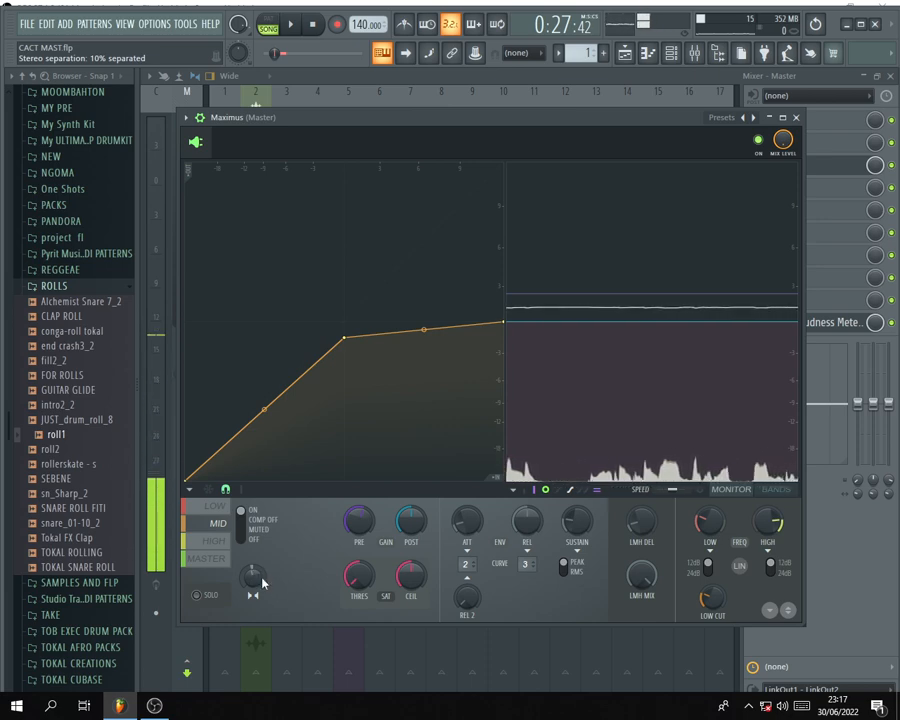
key("space")
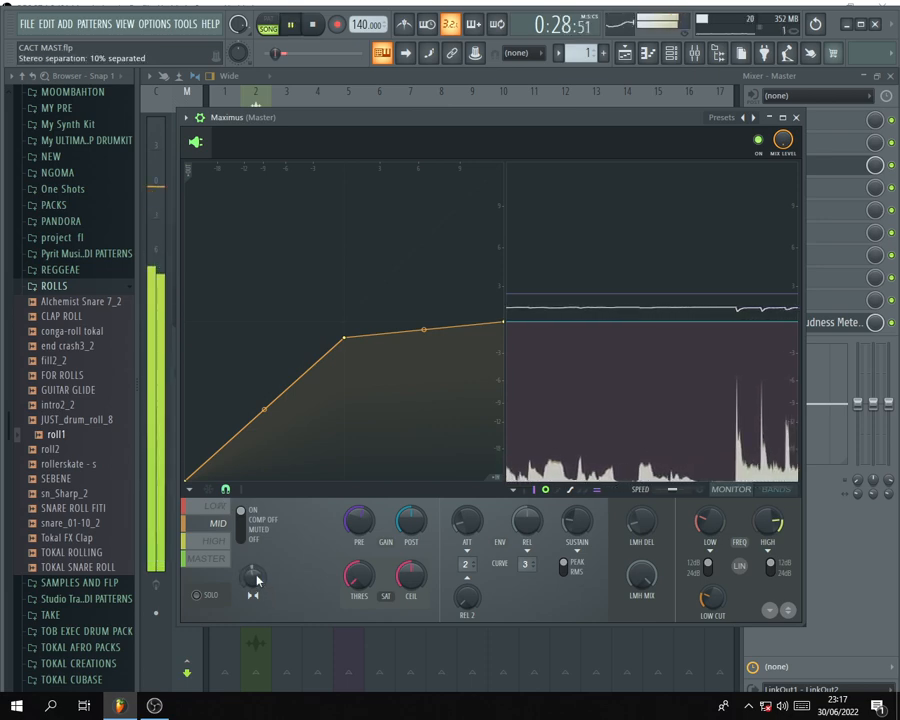
key("space")
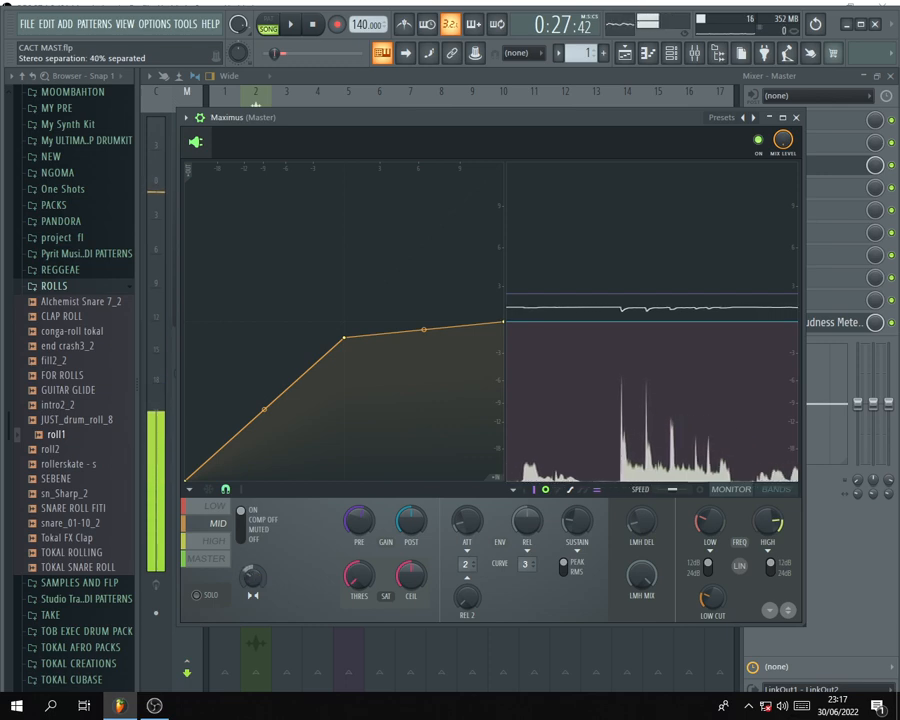
Try the mid band's stereo separation at 40% and 100% separated, set it to about 17% separated, and play the mix.
left_click_drag(253, 577, 253, 598)
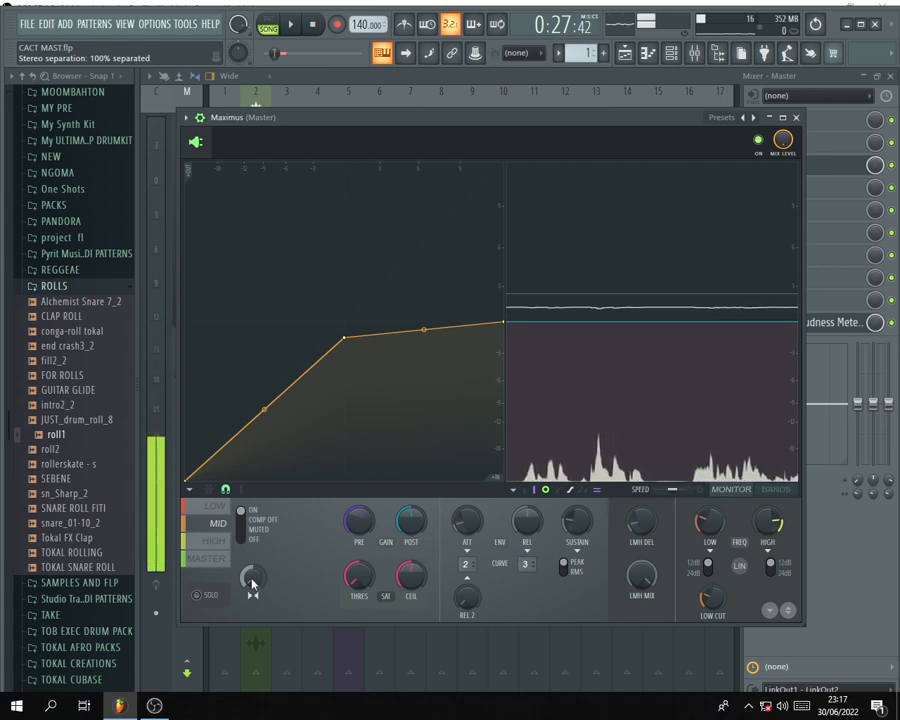
mouse_move(253, 584)
left_mouse_down()
mouse_move(253, 555)
mouse_move(253, 575)
left_mouse_up()
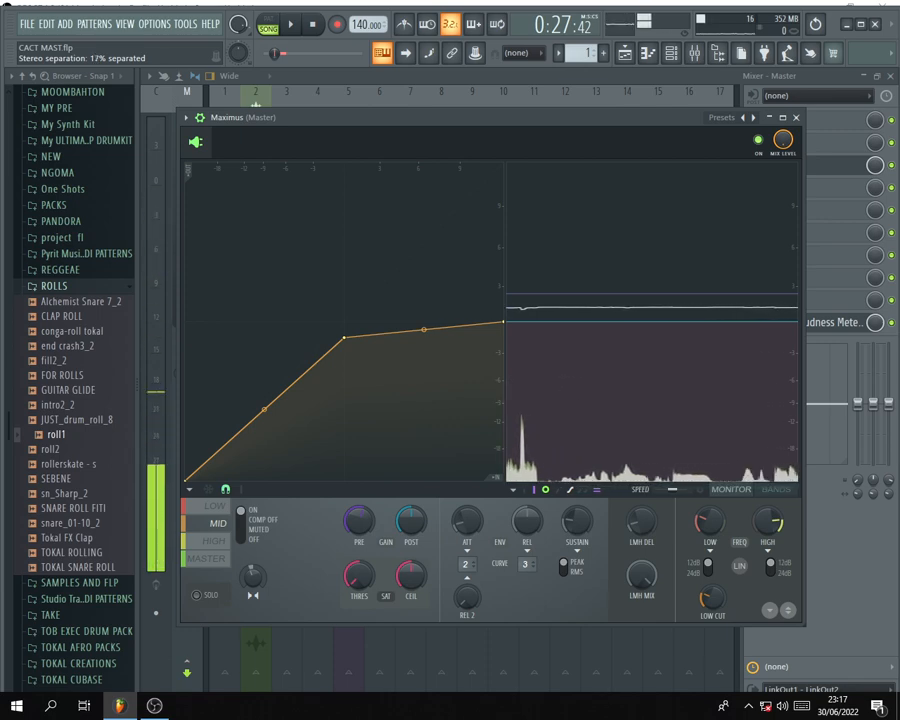
key("space")
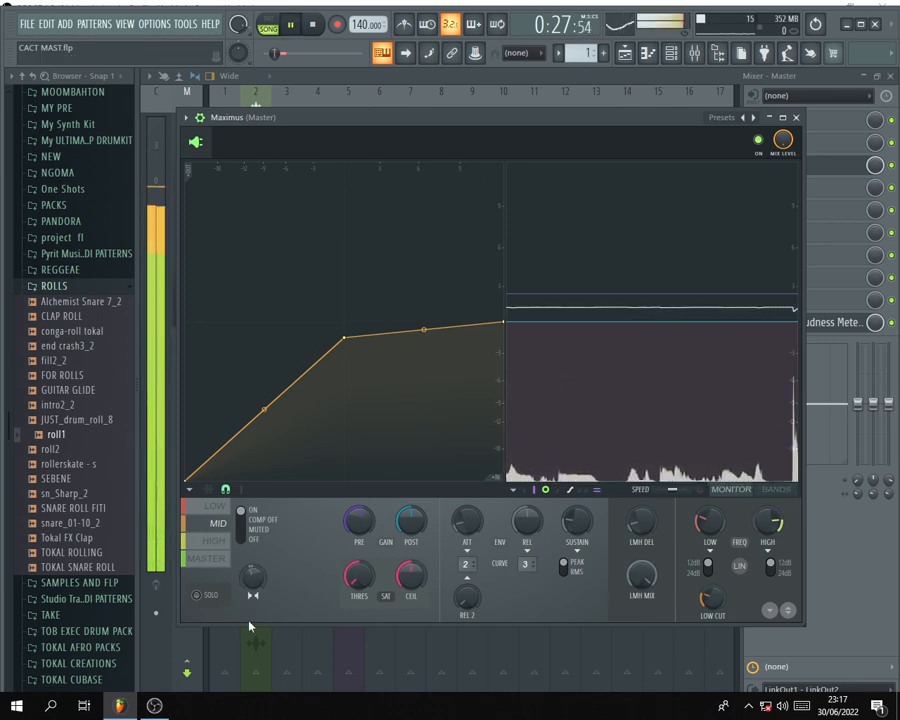
key("space")
Make the high band's stereo separation slightly more separated, listen to the mix, and switch to the master band.
left_click(218, 542)
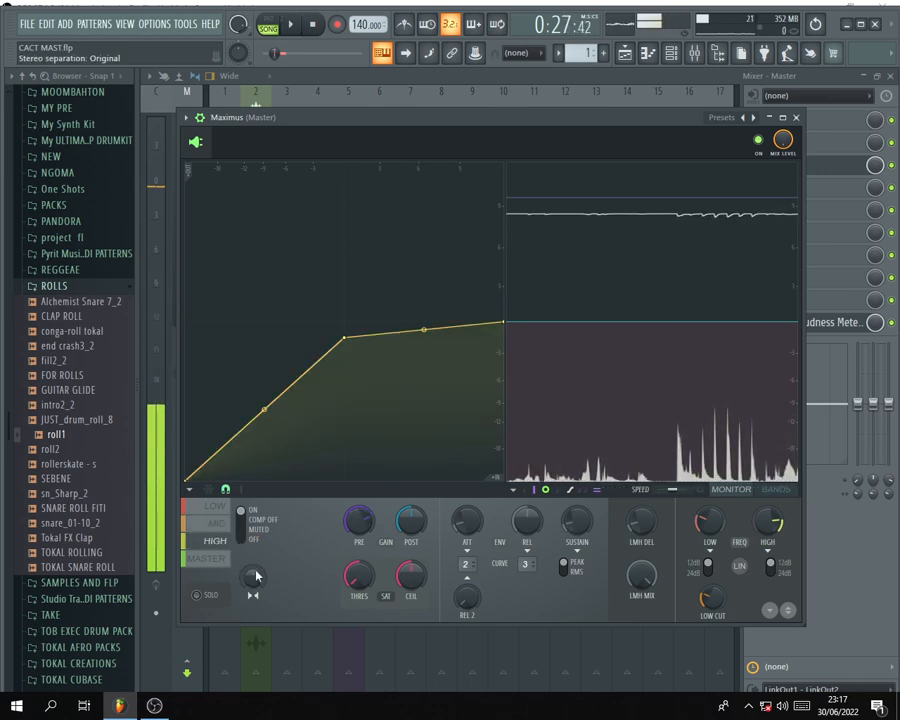
mouse_move(254, 575)
left_mouse_down()
mouse_move(254, 591)
mouse_move(254, 583)
left_mouse_up()
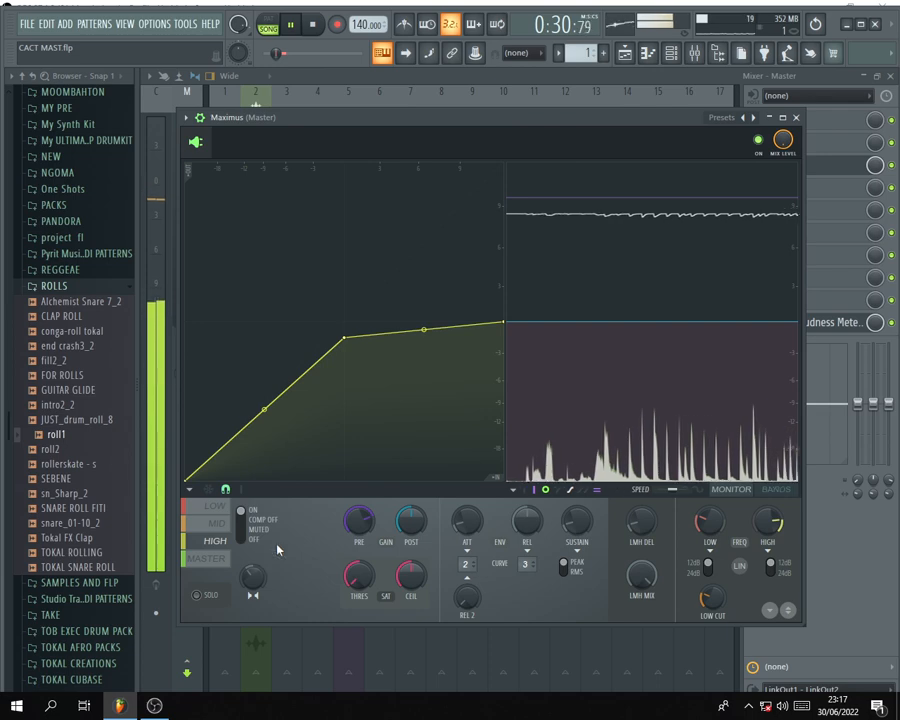
key("space")
left_click(208, 559)
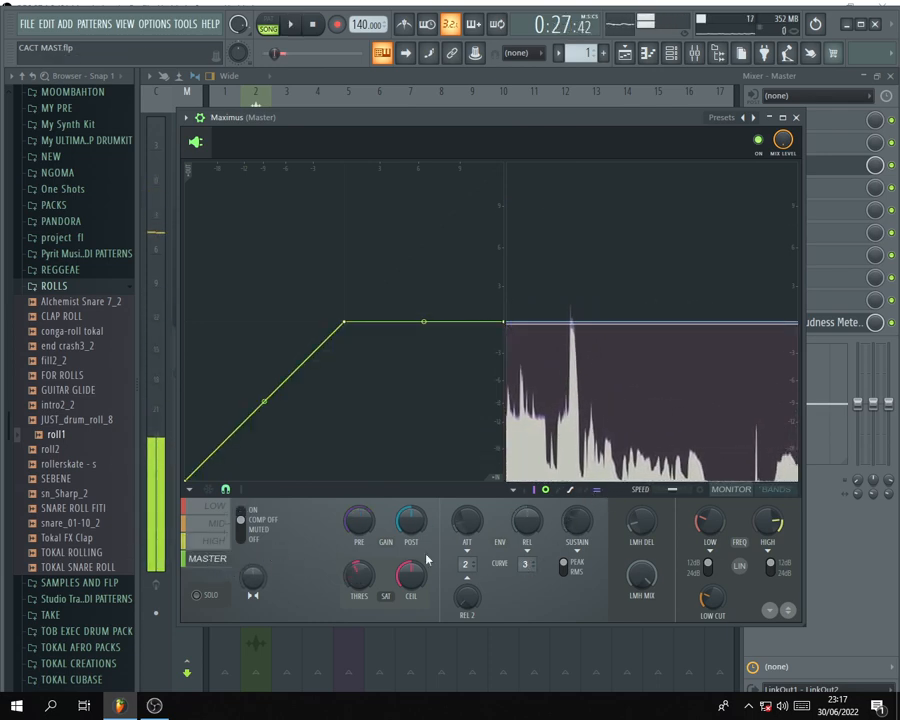
Mute and unmute Insert 5 in the mixer, check the CACTUS MIX effect slots, and reopen Maximus on the Master track.
left_click_drag(544, 118, 535, 377)
left_click(355, 313)
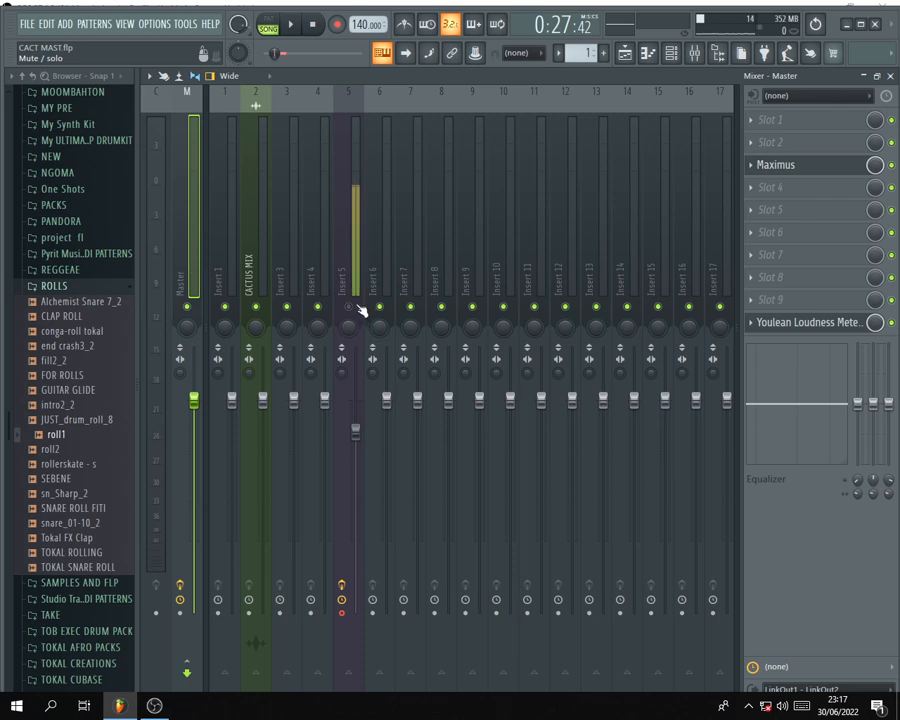
left_click(249, 249)
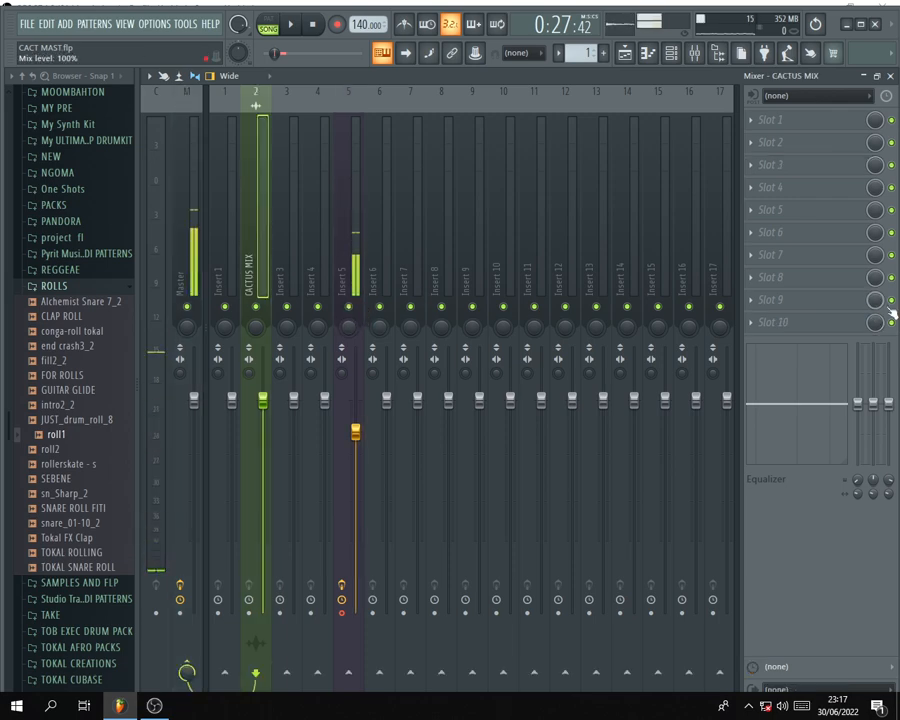
left_click(193, 240)
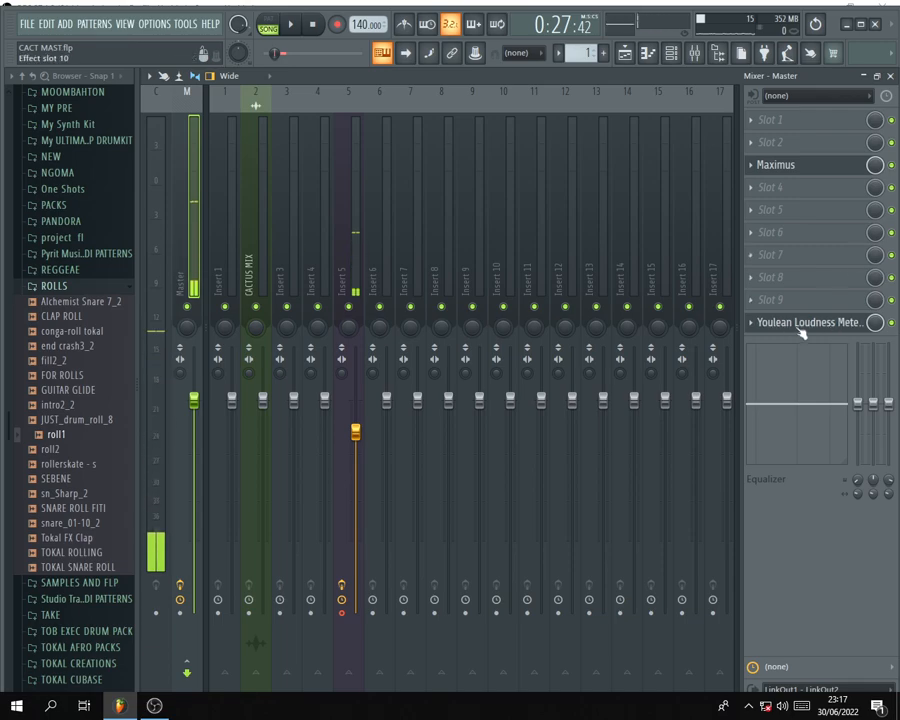
left_click(797, 165)
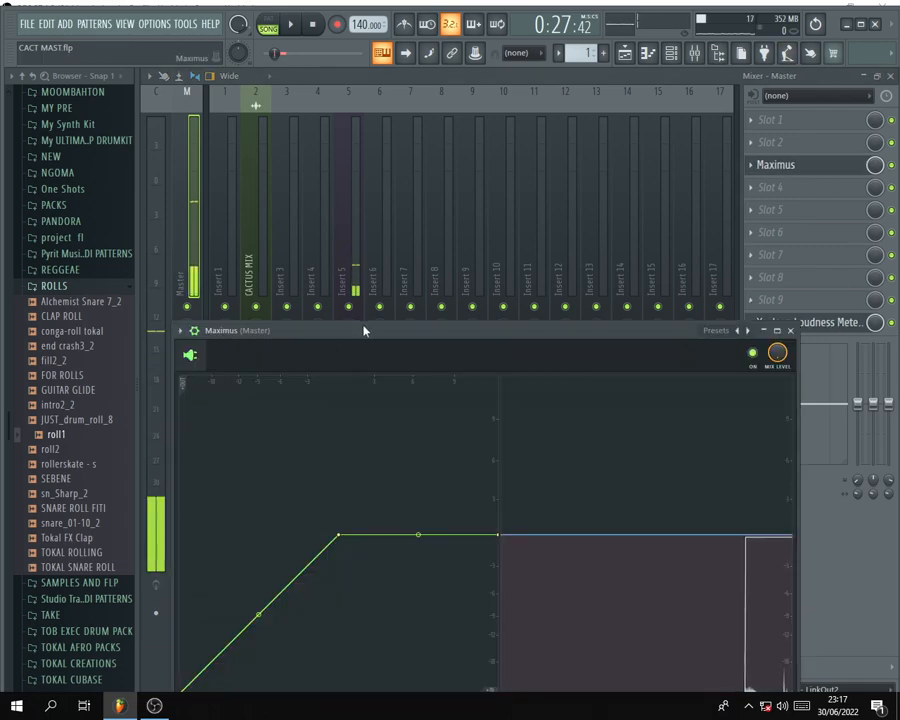
left_click_drag(364, 327, 355, 116)
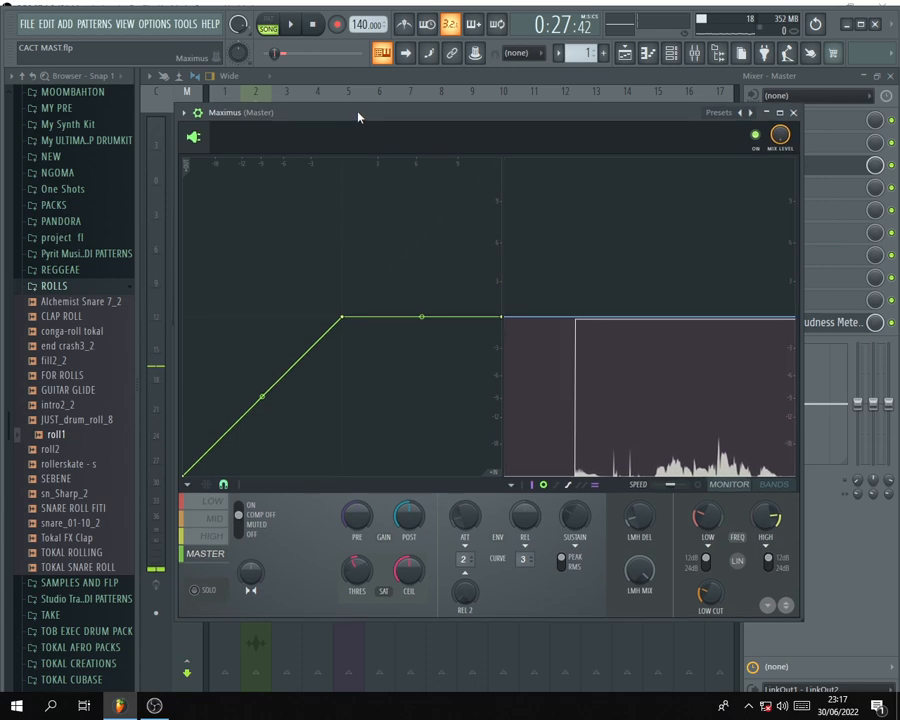
Compare the current Maximus settings with its alternate settings while the mix plays.
left_click(786, 606)
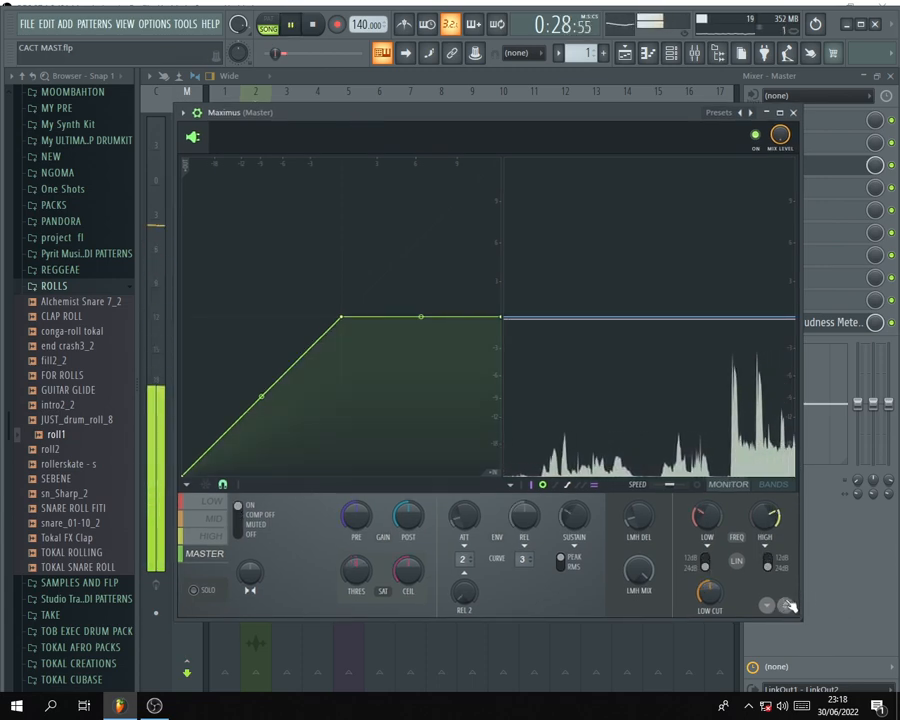
key("space")
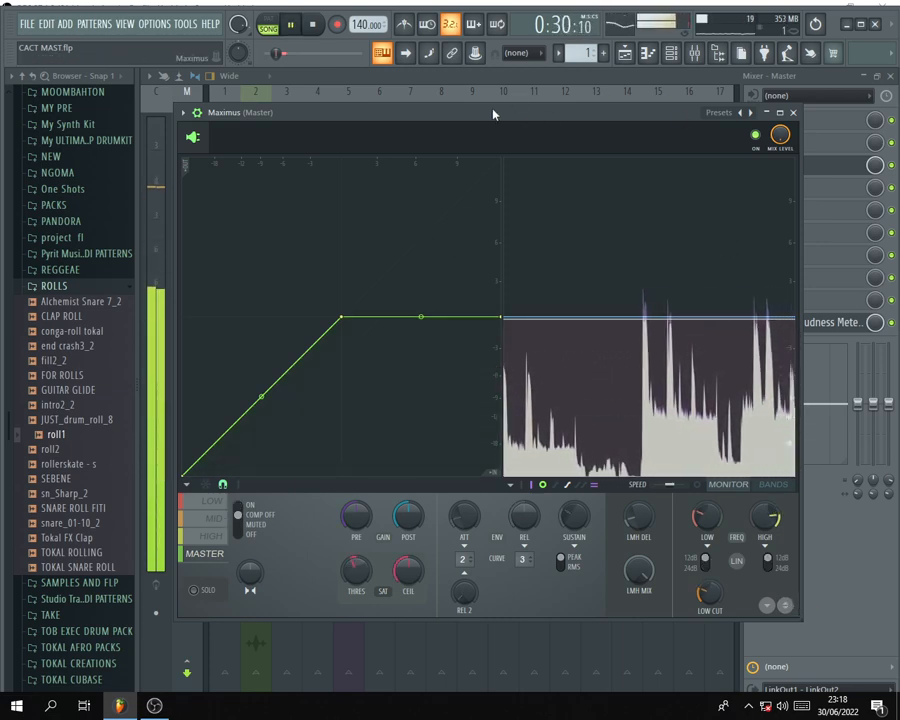
key("space")
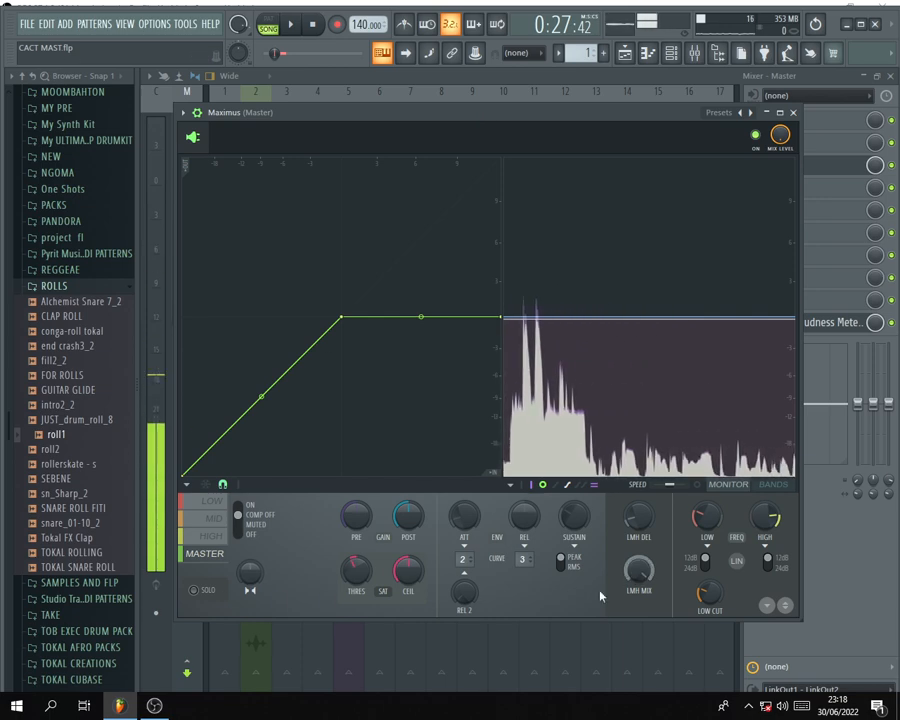
Review the compression curves and settings of the low, mid, high and master bands in turn.
left_click(212, 501)
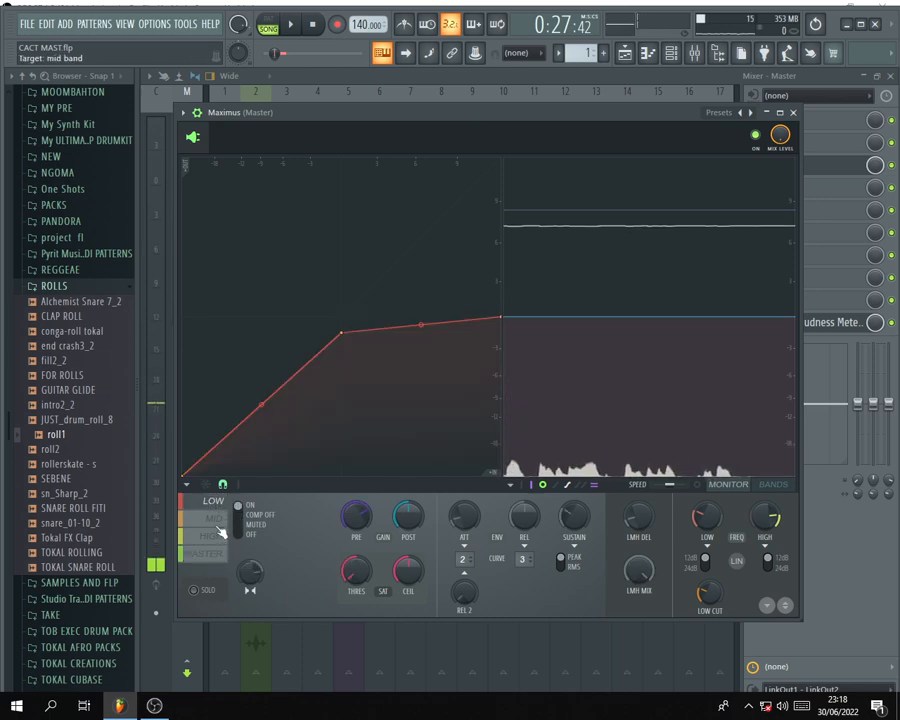
left_click(213, 518)
left_click(213, 536)
left_click(205, 553)
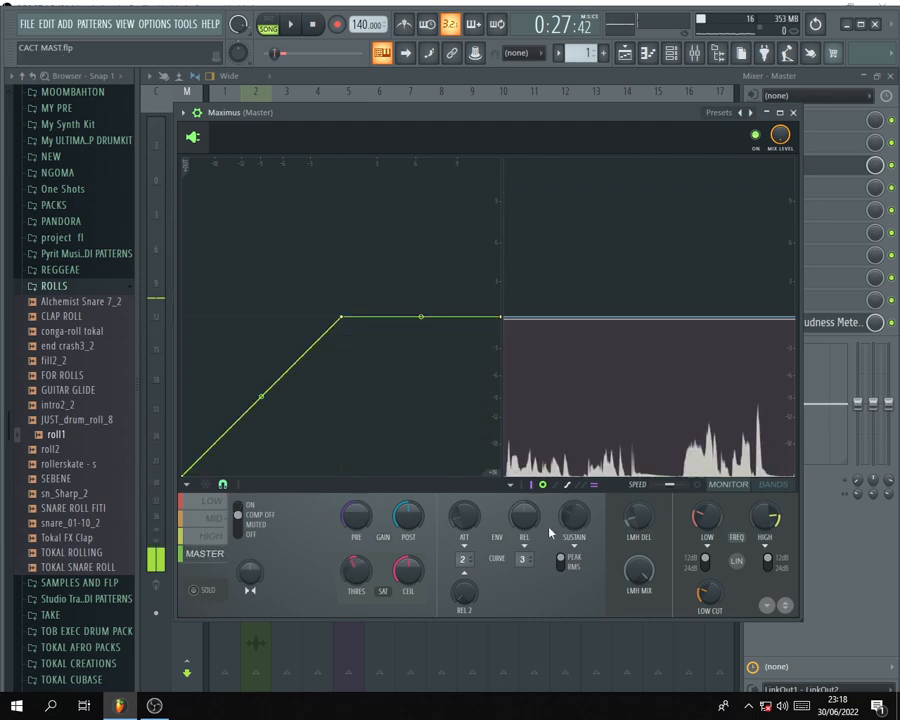
mouse_move(574, 117)
left_mouse_down()
mouse_move(546, 116)
mouse_move(561, 108)
left_mouse_up()
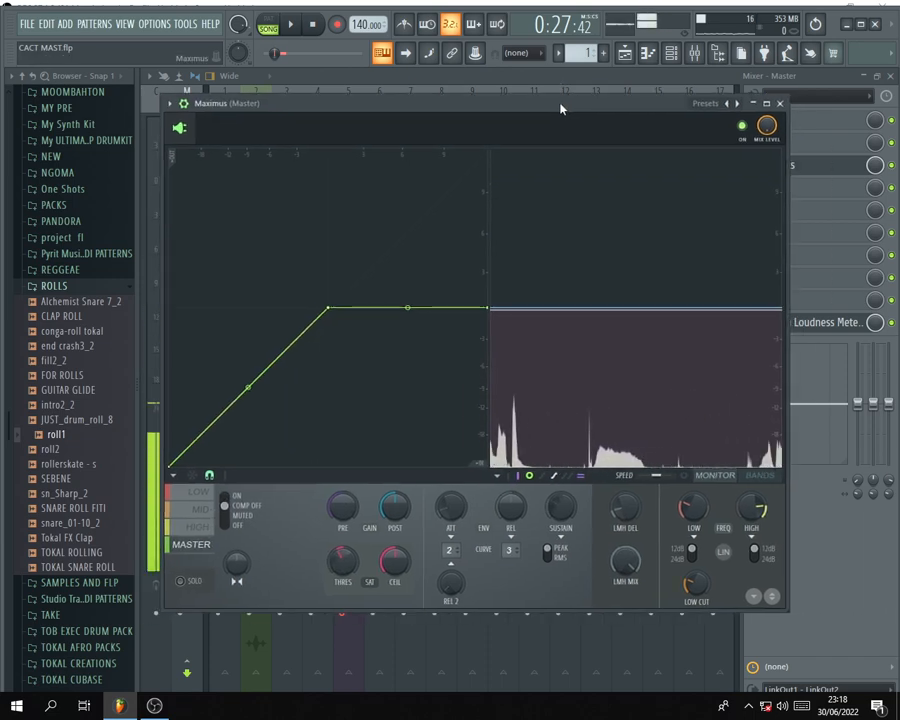
Compare the Bands and Monitor displays in Maximus, leaving the Bands display shown.
left_click(762, 476)
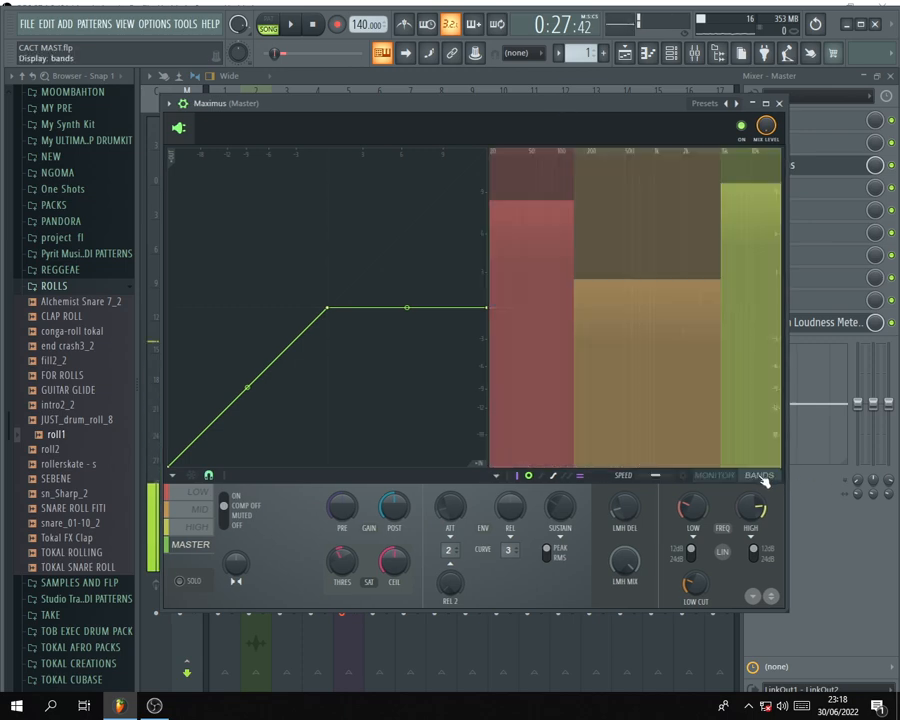
left_click(720, 478)
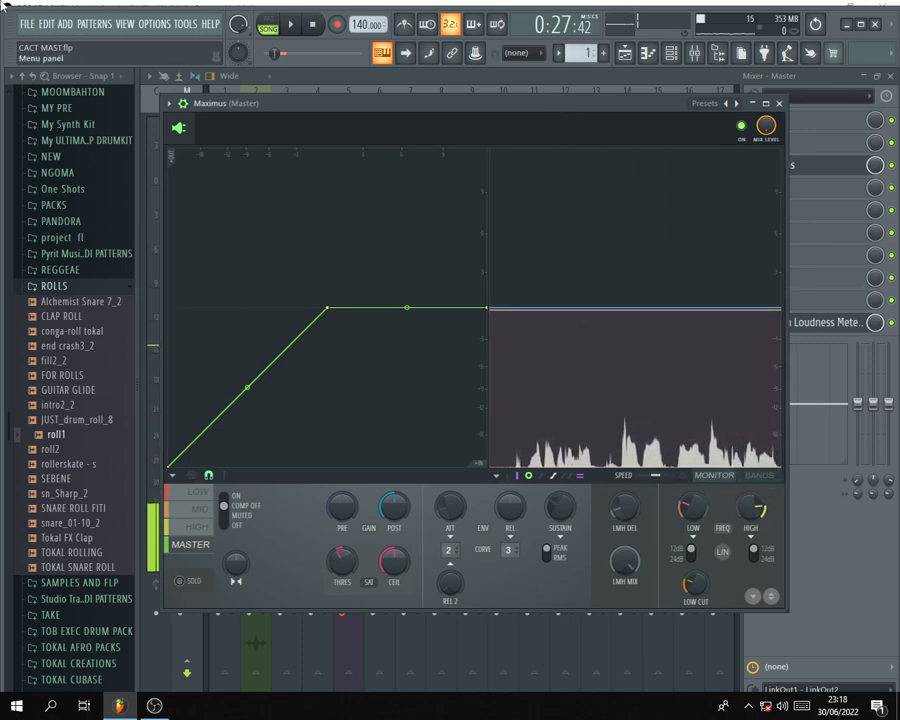
left_click(762, 477)
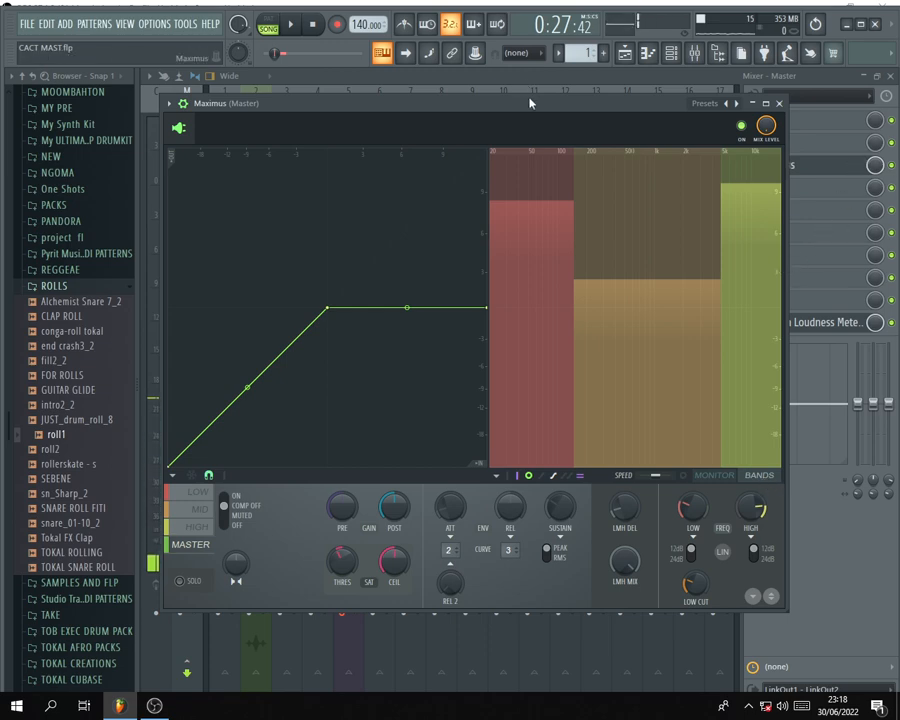
left_click_drag(516, 104, 519, 109)
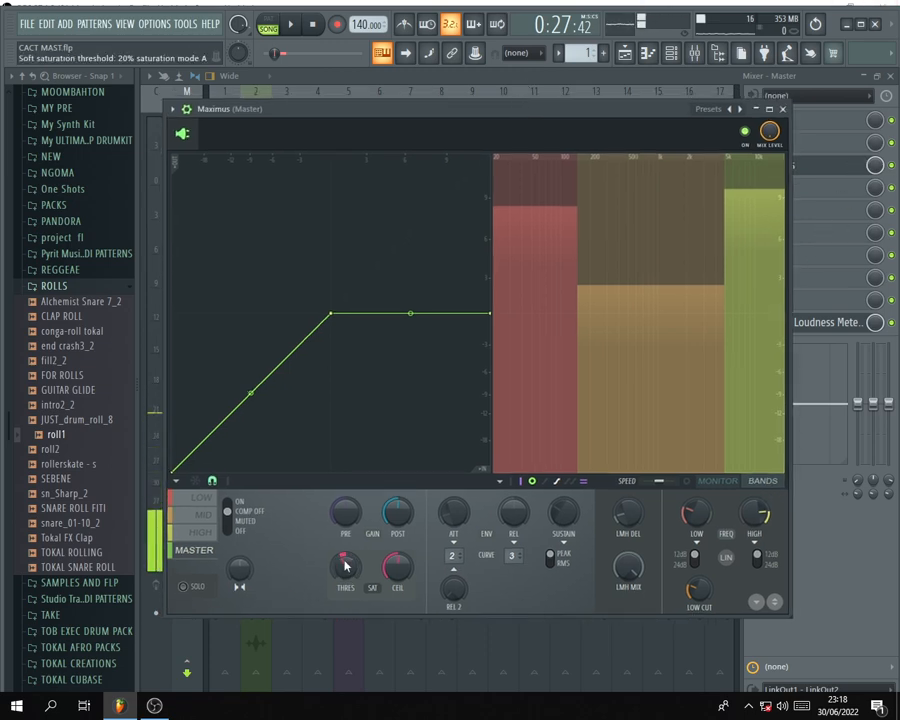
Play the mix with Insert 5 muted in the mixer, unmute it, and reopen Maximus on the Master track.
left_click(196, 500)
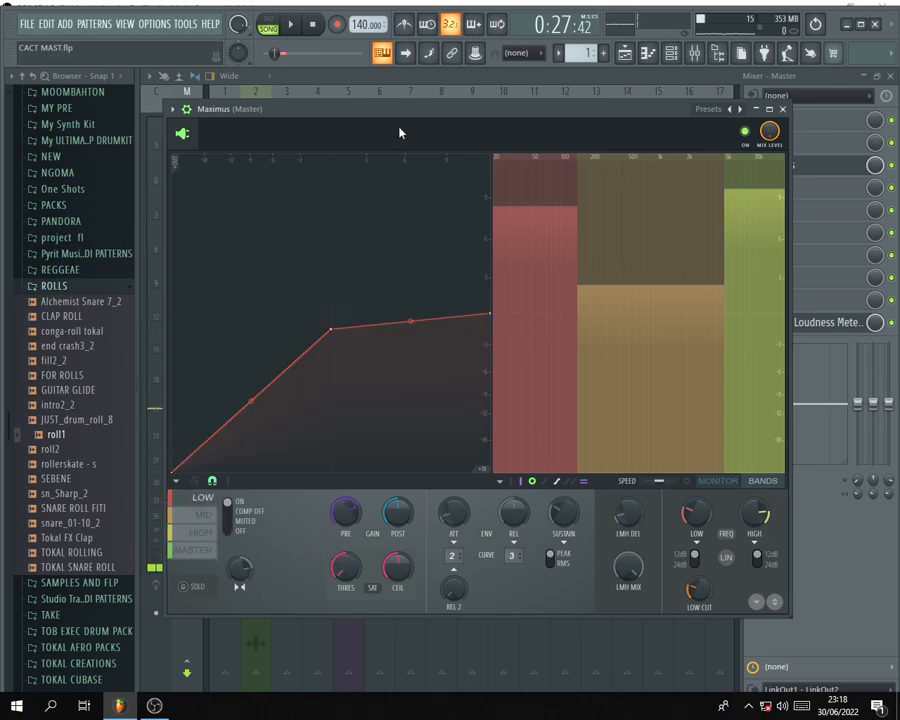
left_click_drag(355, 122, 400, 347)
left_click(351, 308)
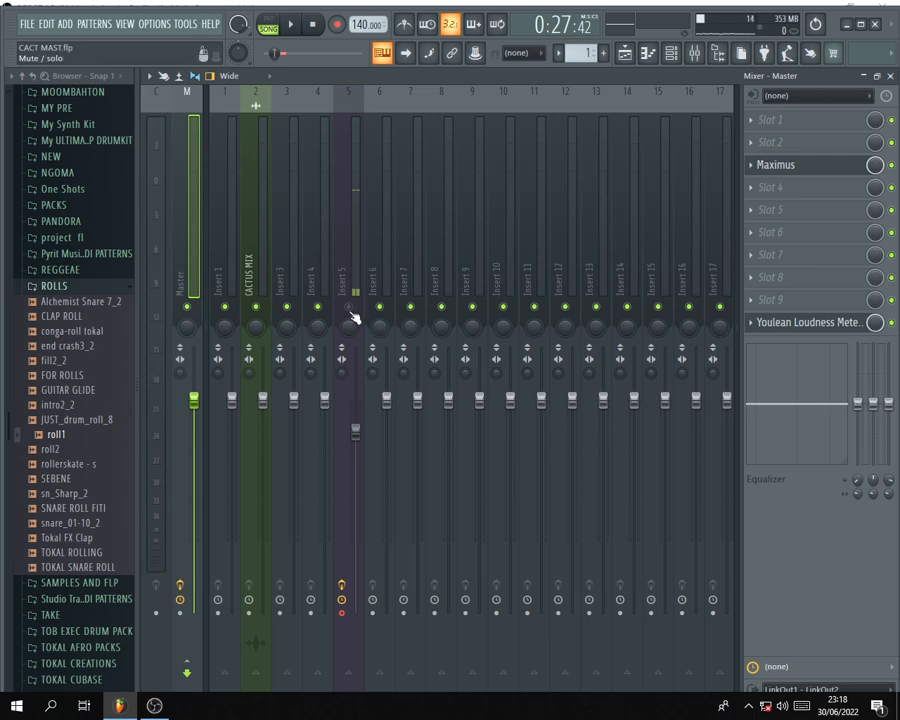
key("space")
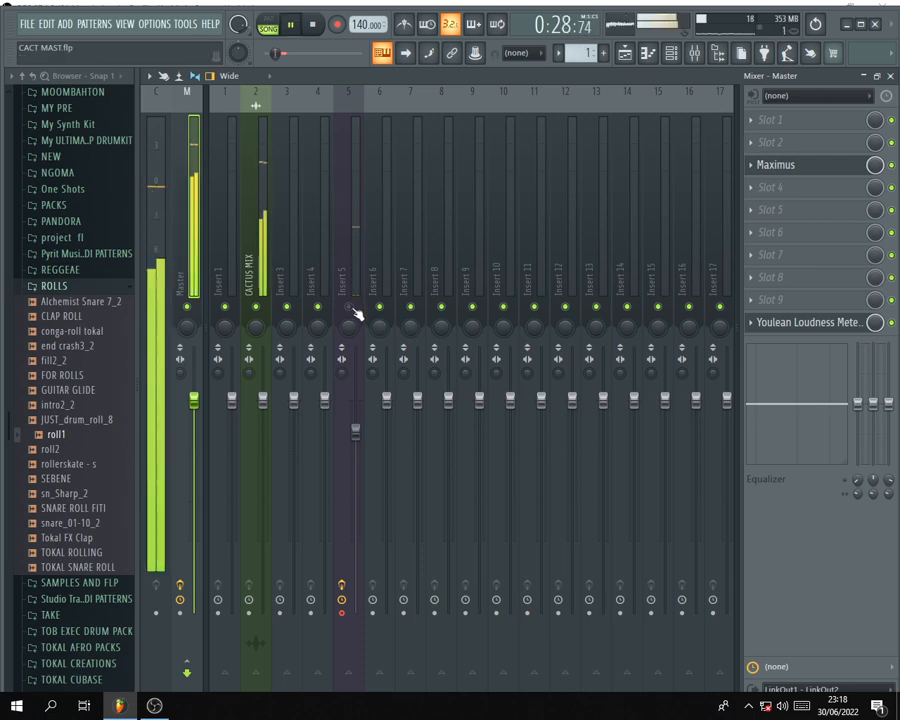
key("space")
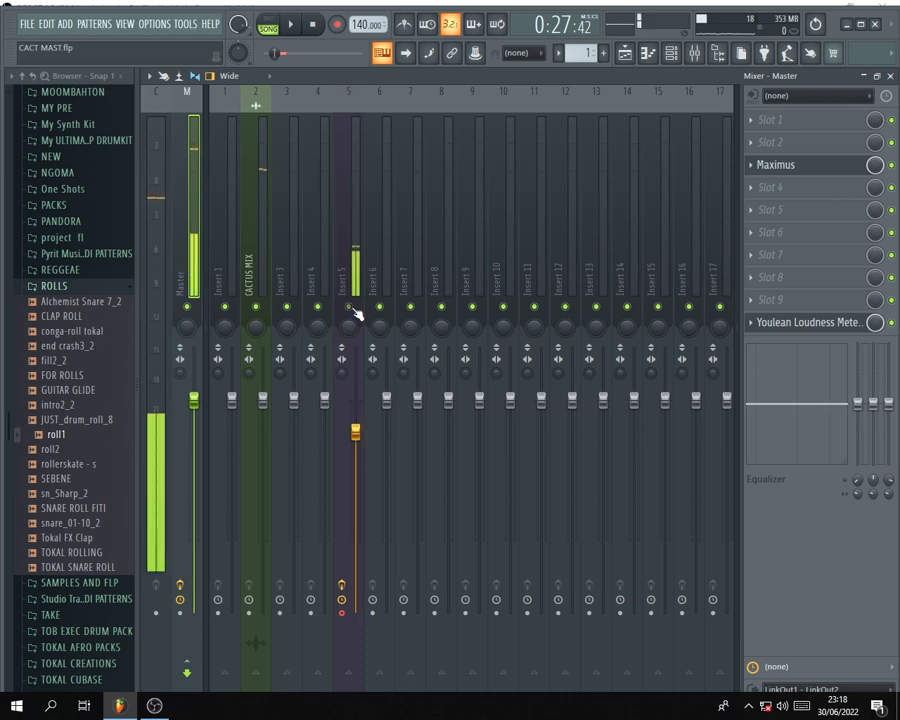
left_click(790, 166)
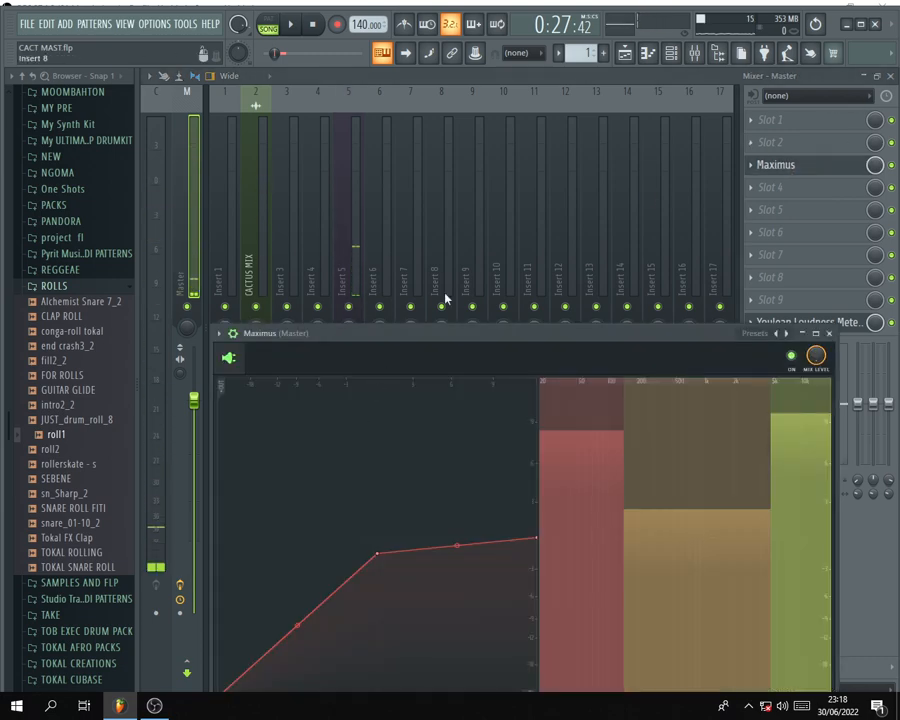
left_click_drag(422, 333, 411, 139)
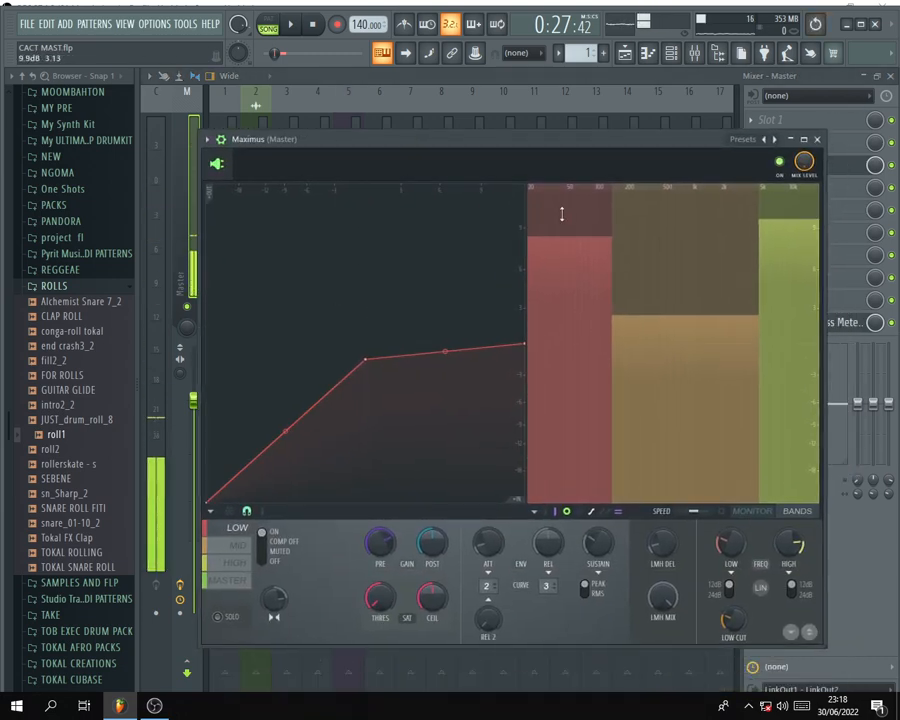
Check the mid, high and master bands once more, and play the mix with the Monitor display shown.
left_click(236, 548)
left_click(238, 563)
left_click(255, 580)
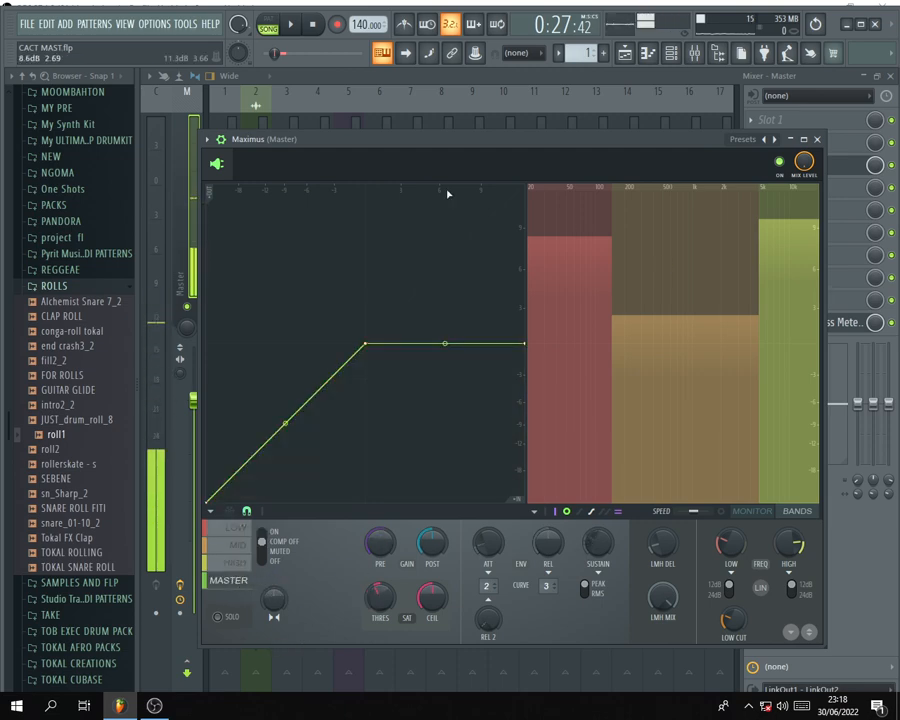
mouse_move(393, 138)
left_mouse_down()
mouse_move(335, 122)
mouse_move(395, 127)
left_mouse_up()
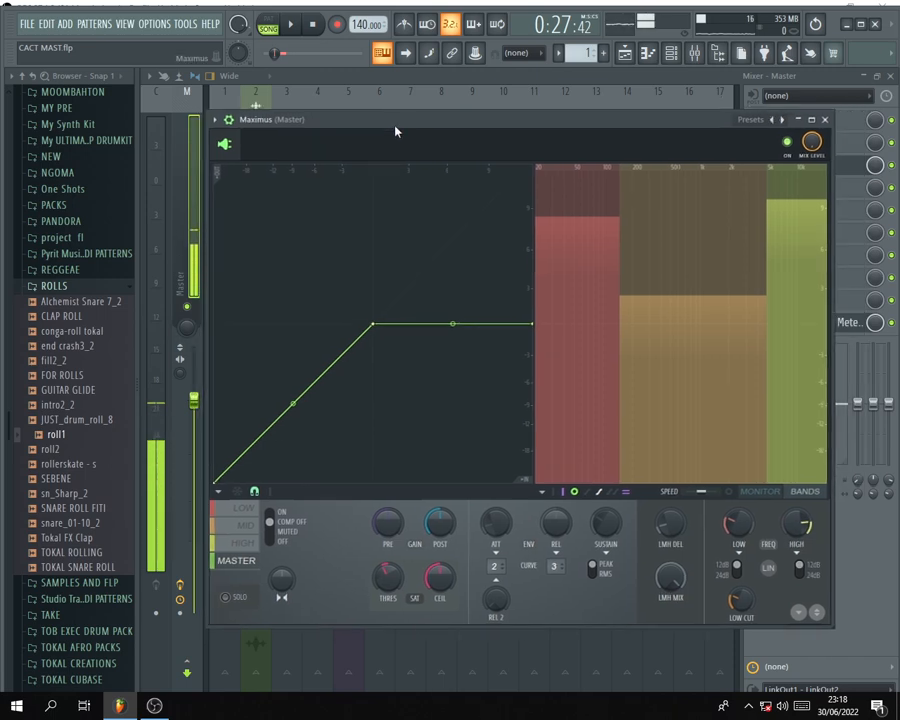
left_click(763, 493)
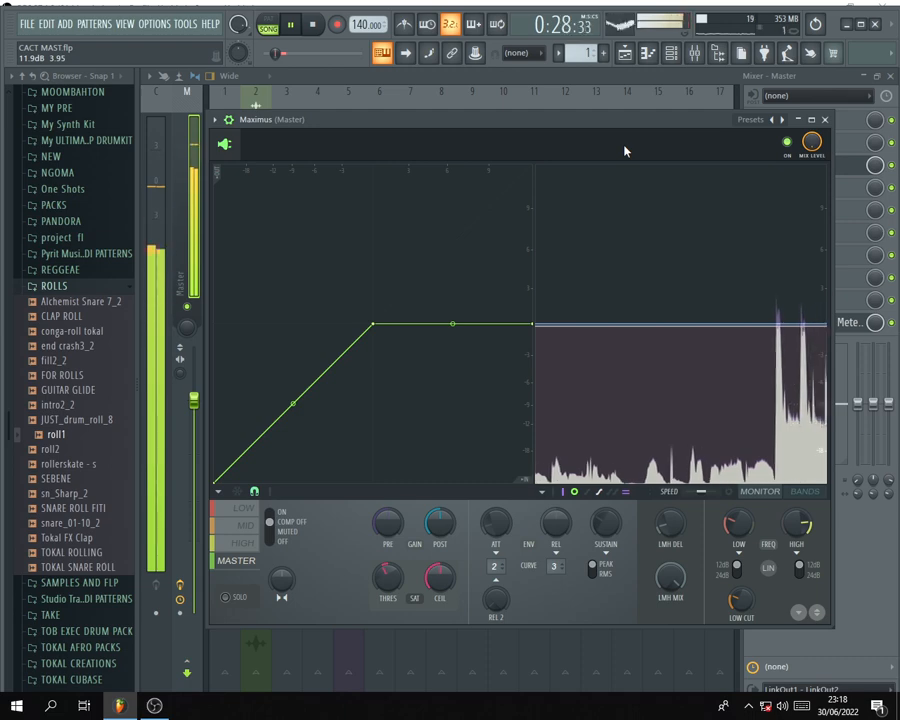
left_click_drag(595, 122, 568, 124)
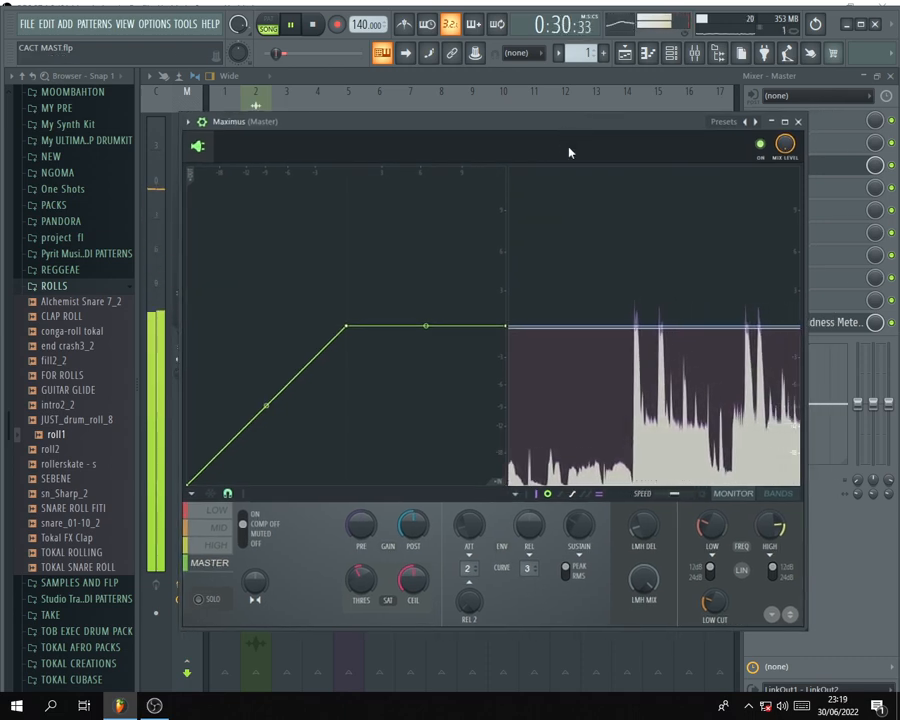
key("space")
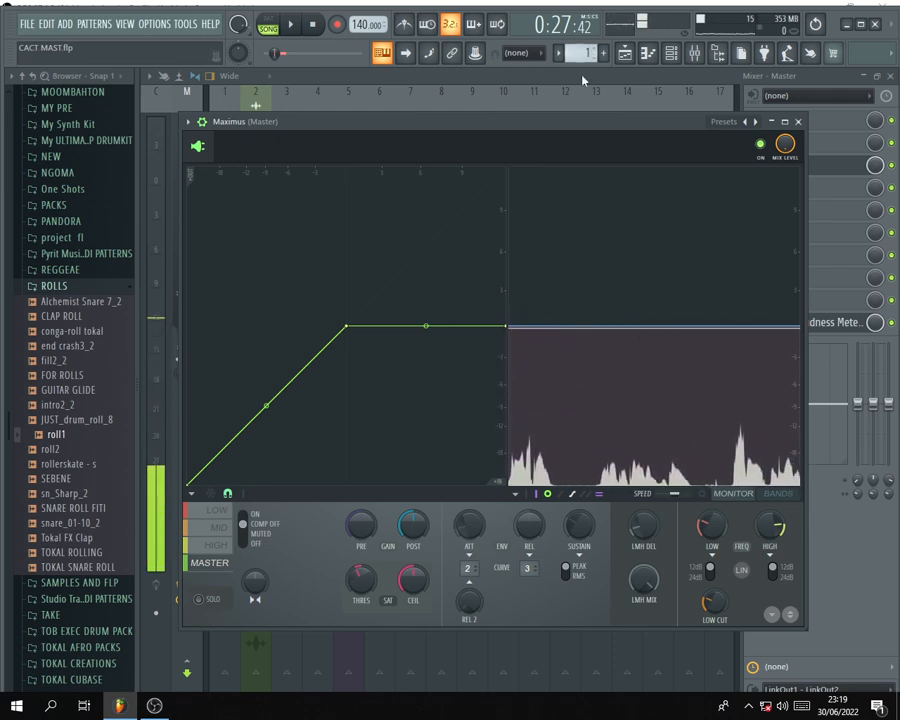
Examine the Maximus compression curves of the high, mid, low and master bands on the master track.
mouse_move(616, 128)
left_mouse_down()
mouse_move(588, 128)
mouse_move(615, 128)
mouse_move(603, 132)
left_mouse_up()
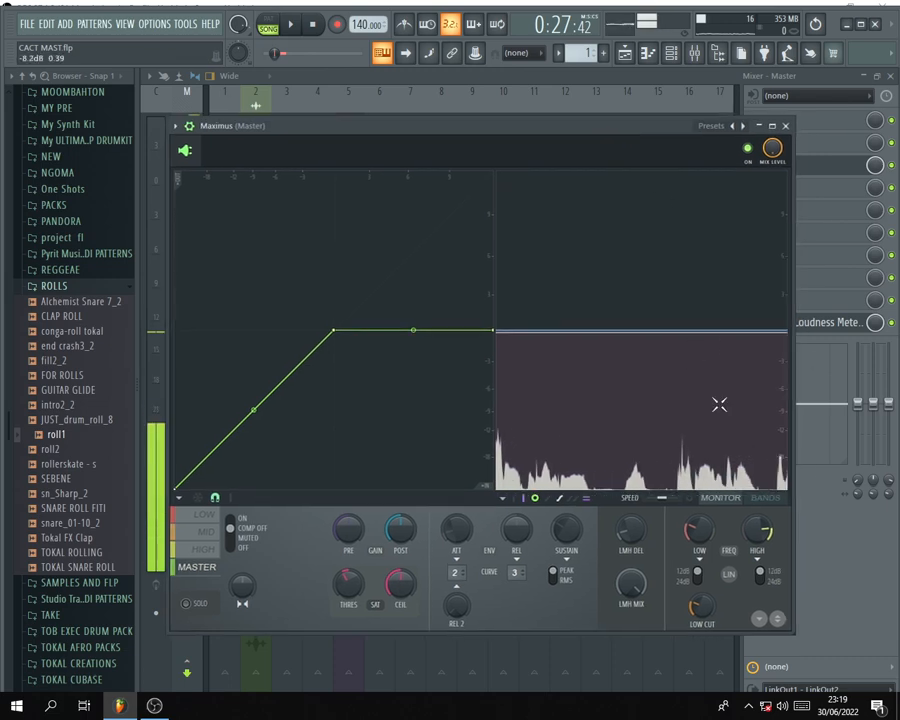
mouse_move(469, 126)
left_mouse_down()
mouse_move(560, 132)
mouse_move(539, 117)
mouse_move(412, 125)
mouse_move(532, 125)
mouse_move(548, 112)
mouse_move(440, 203)
mouse_move(413, 207)
mouse_move(412, 191)
mouse_move(623, 193)
mouse_move(536, 169)
mouse_move(515, 196)
mouse_move(526, 173)
mouse_move(456, 125)
mouse_move(476, 110)
left_mouse_up()
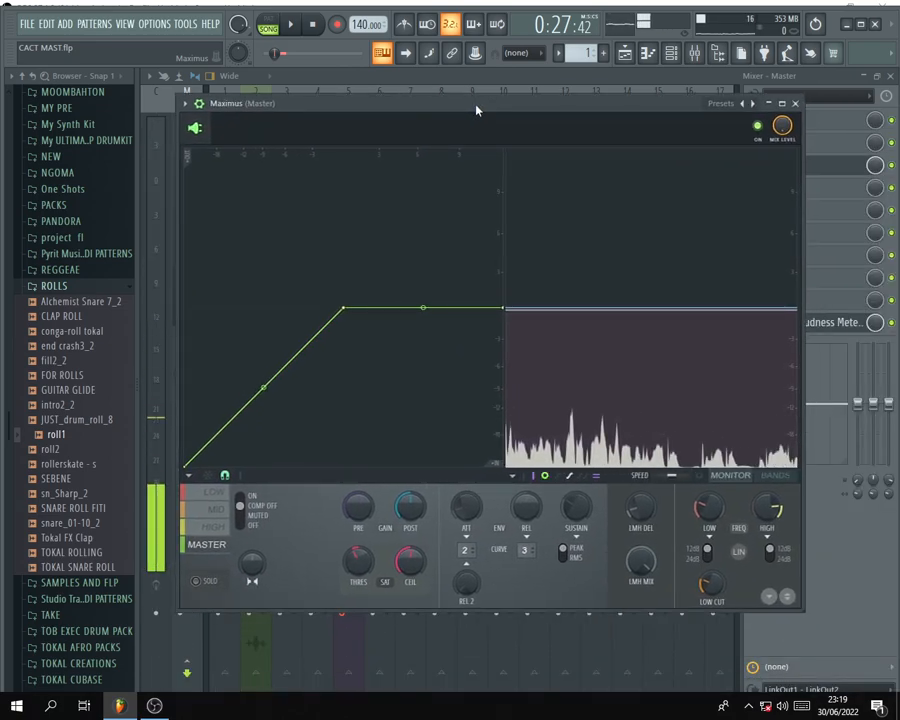
left_click(210, 527)
left_click(212, 510)
left_click(216, 494)
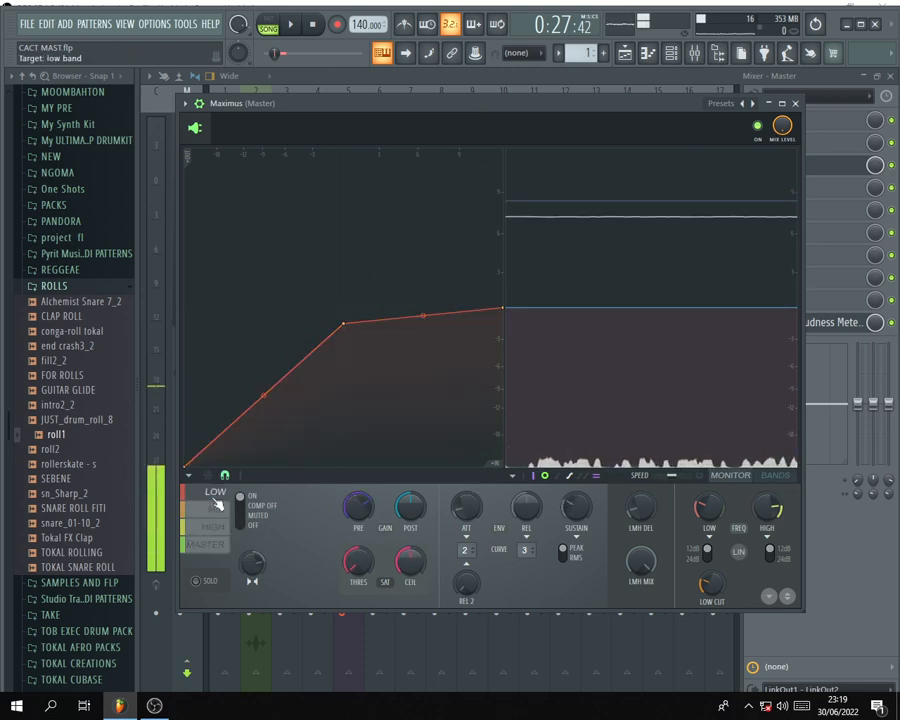
left_click(210, 527)
left_click(207, 544)
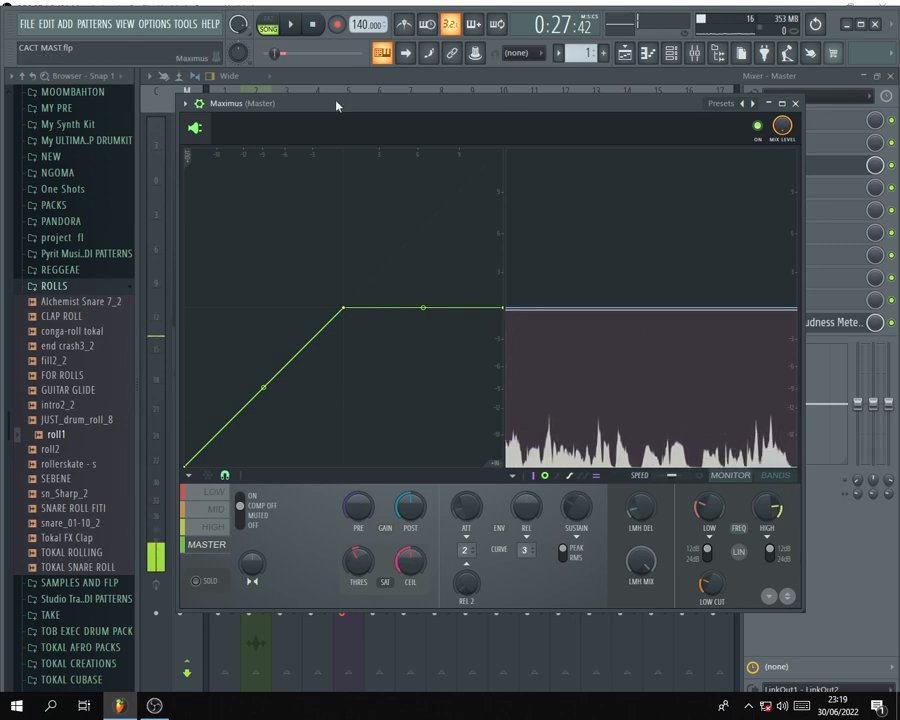
Play the song with Insert 5 muted, watch the mixer's master level, and unmute the insert after stopping.
left_click_drag(336, 104, 430, 106)
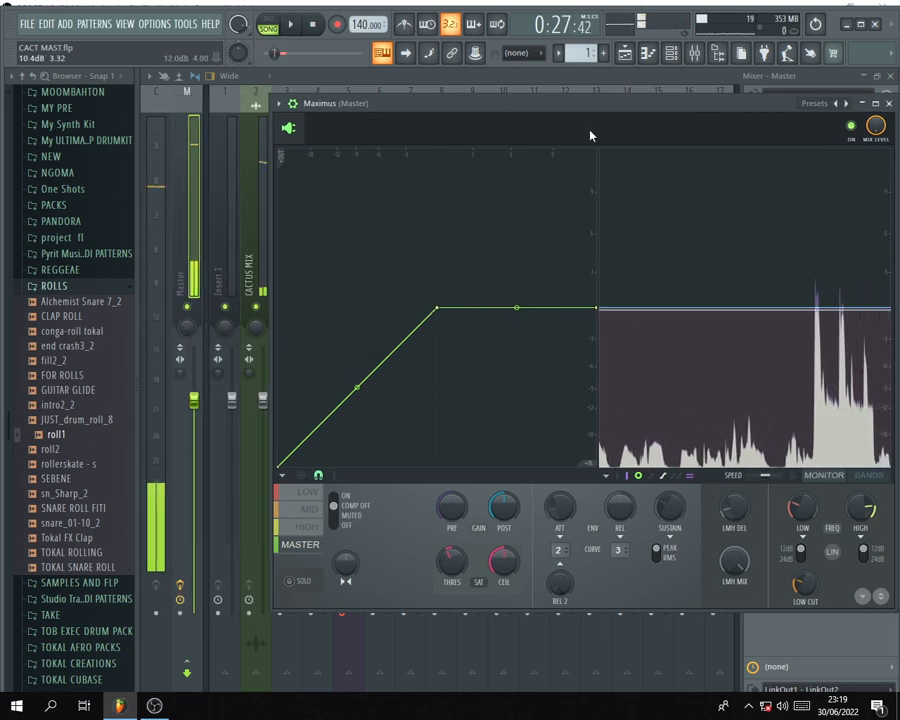
left_click_drag(578, 104, 440, 117)
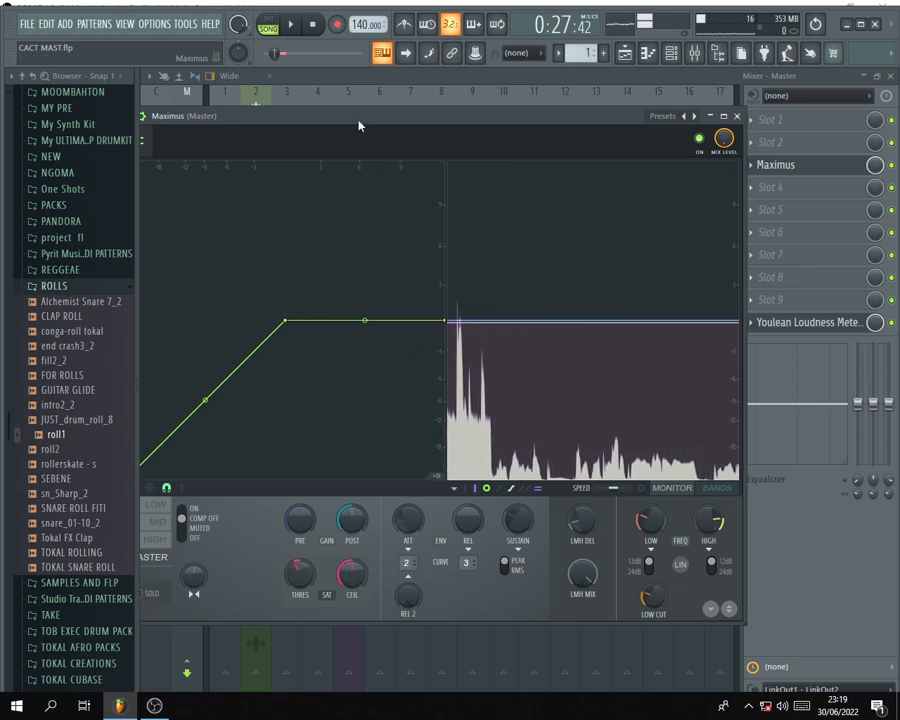
left_click_drag(358, 121, 415, 120)
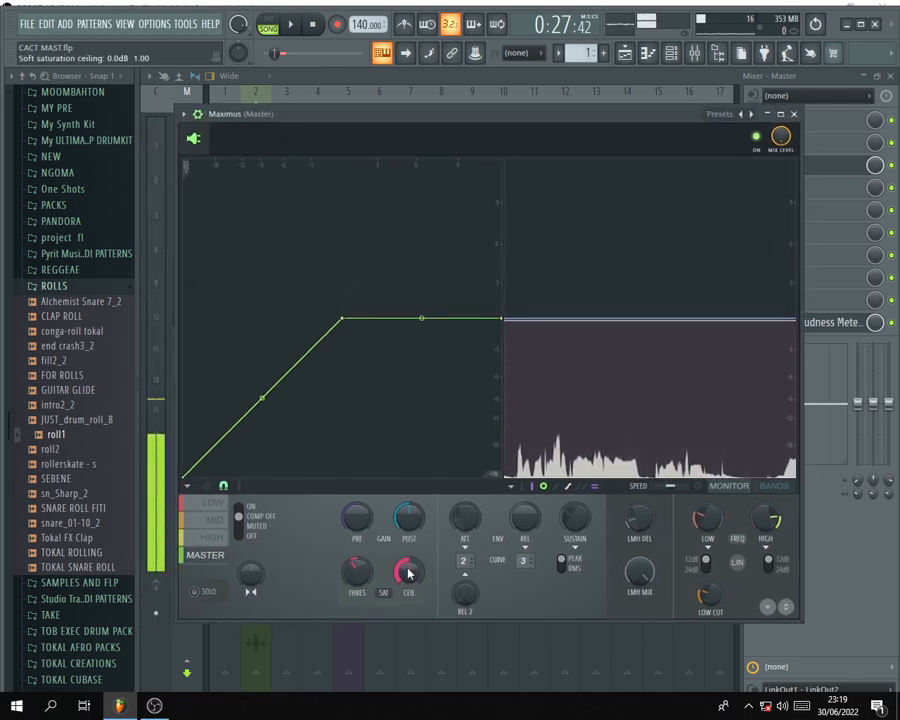
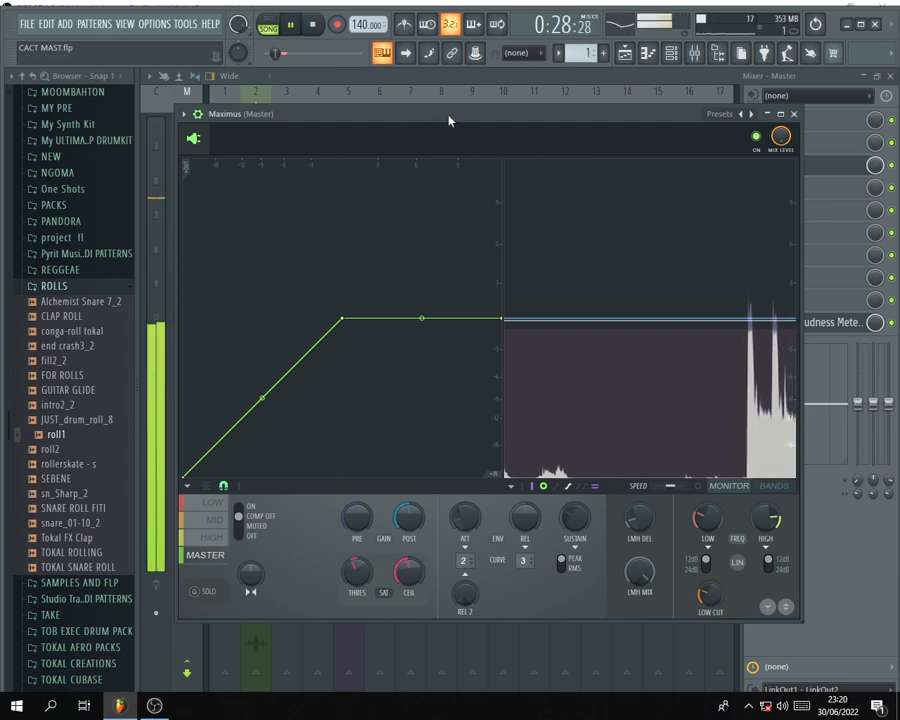
key("space")
left_click_drag(462, 120, 640, 120)
left_click(350, 307)
key("space")
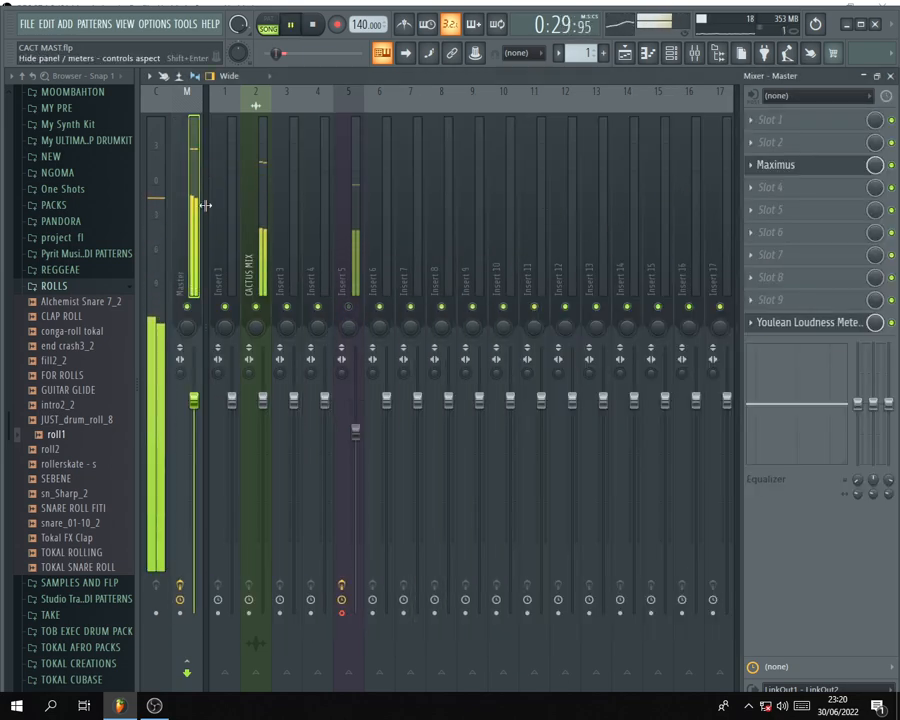
left_click(349, 308)
Load Fruity dB Meter into slot 8 of the master track and enlarge its window.
left_click(782, 280)
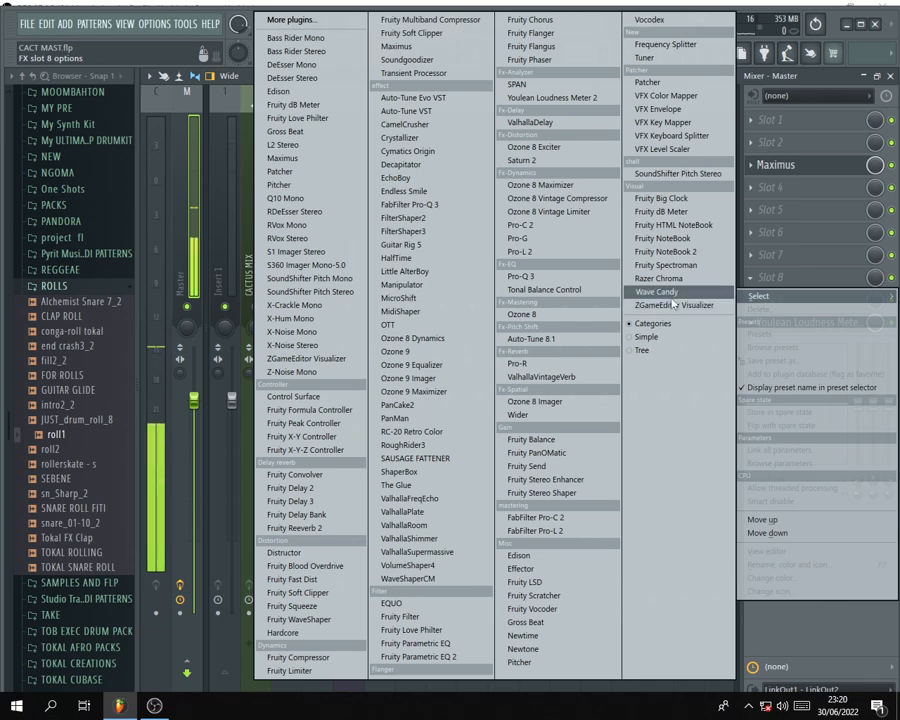
left_click(795, 80)
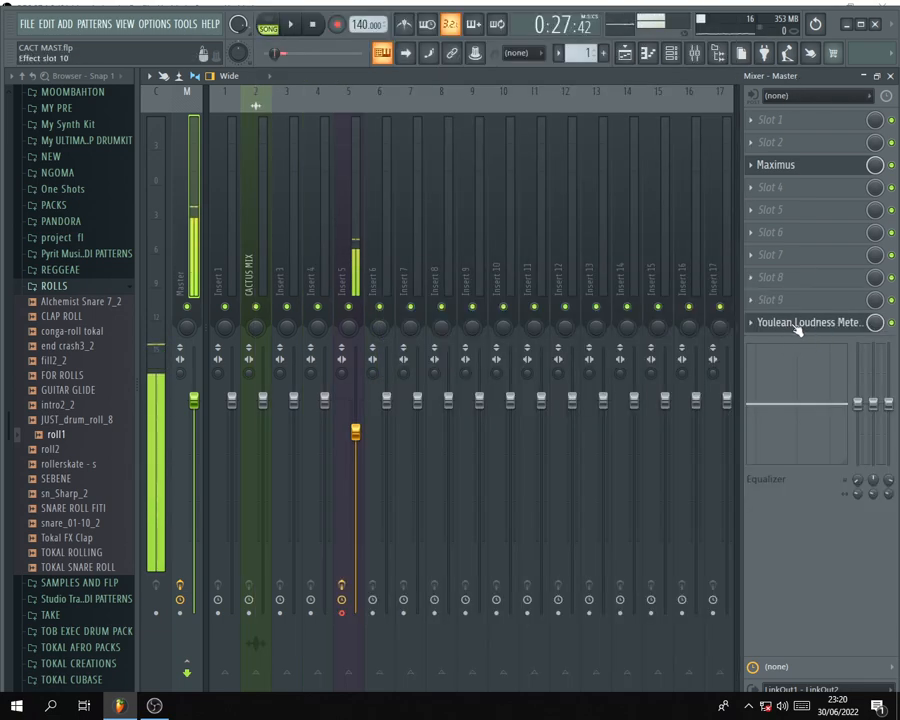
left_click(787, 280)
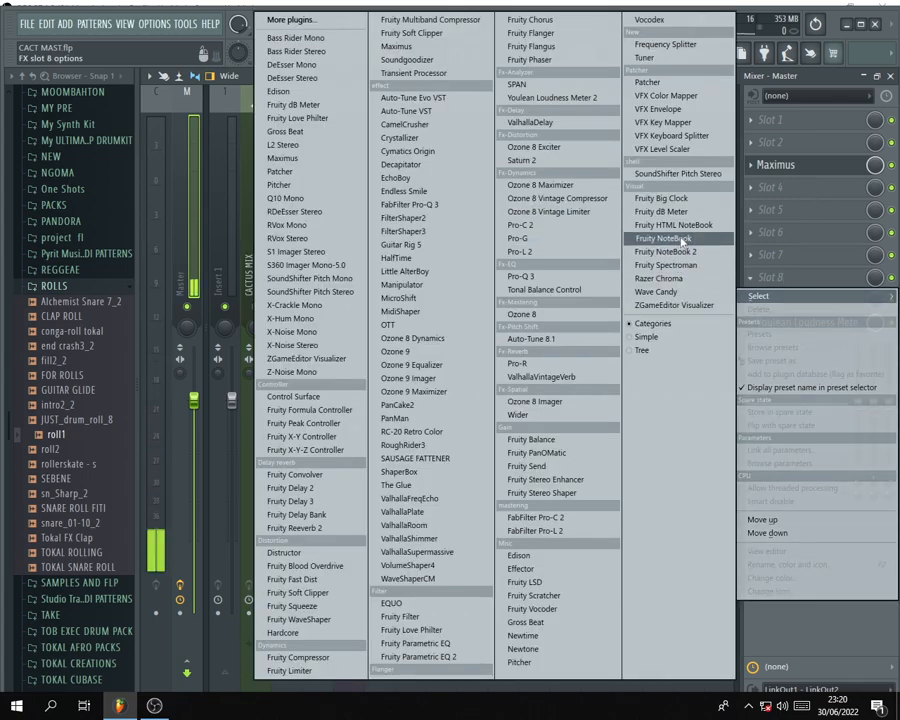
left_click(661, 211)
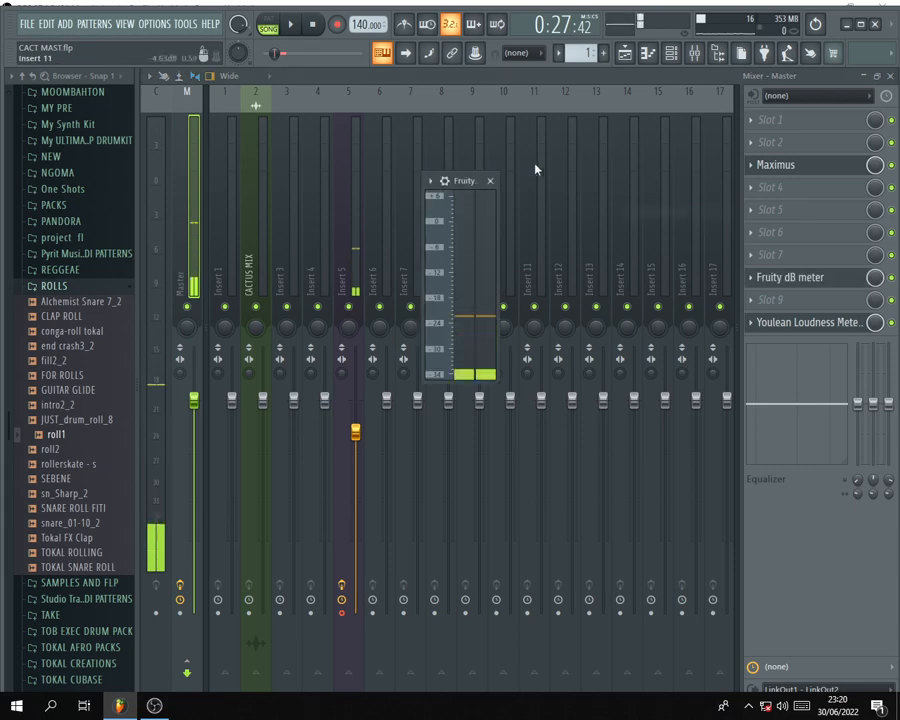
left_click_drag(496, 380, 707, 635)
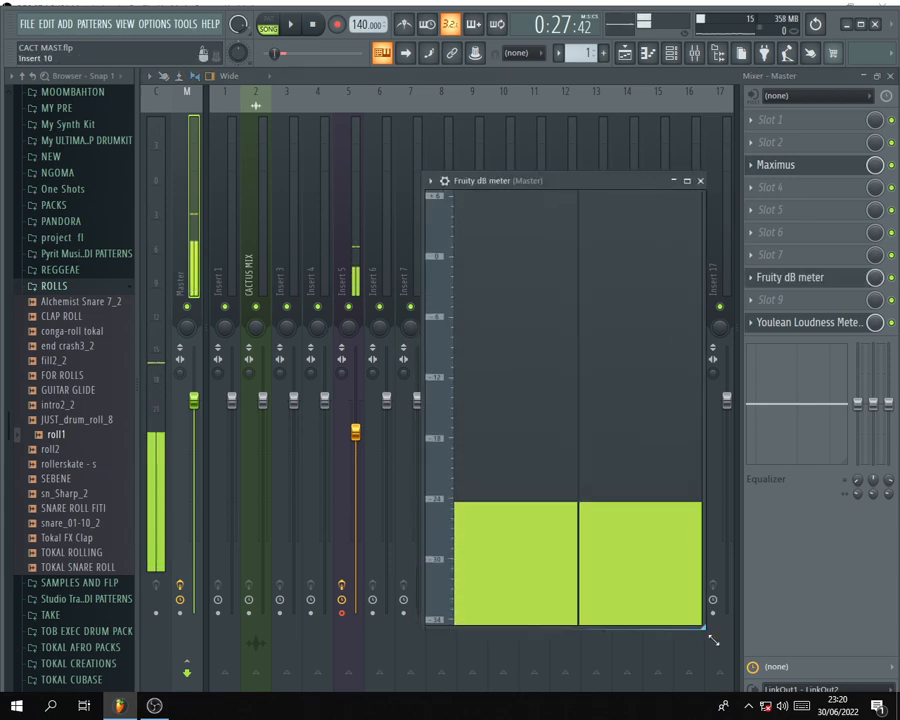
left_click_drag(546, 185, 380, 111)
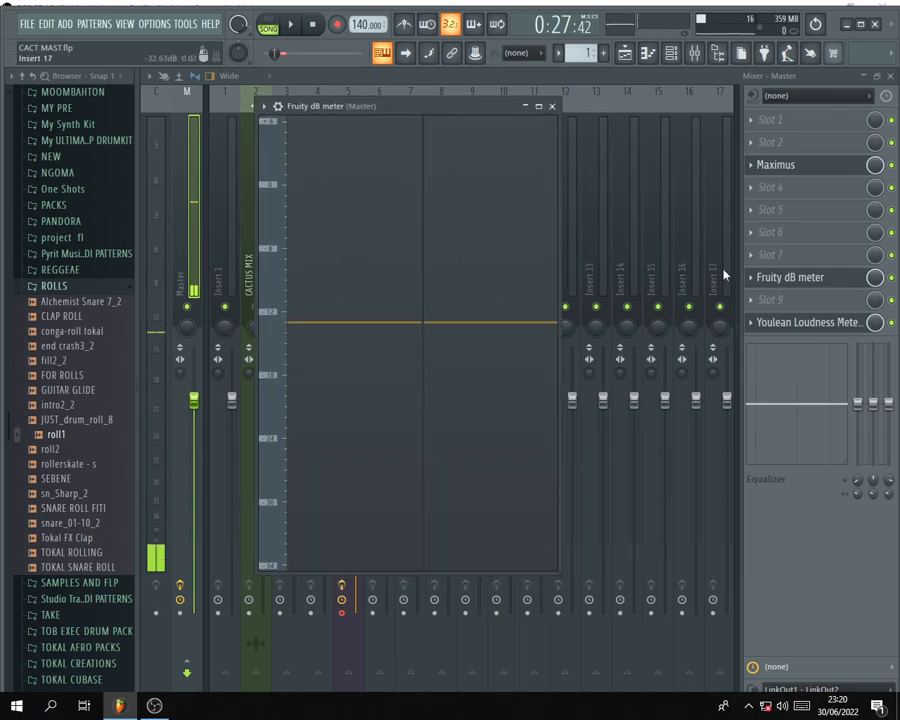
Reduce the mixer to a floating window, close the channel rack, and bring the Fruity dB Meter to the front.
left_click(777, 168)
left_click_drag(528, 108, 472, 226)
double_click(703, 75)
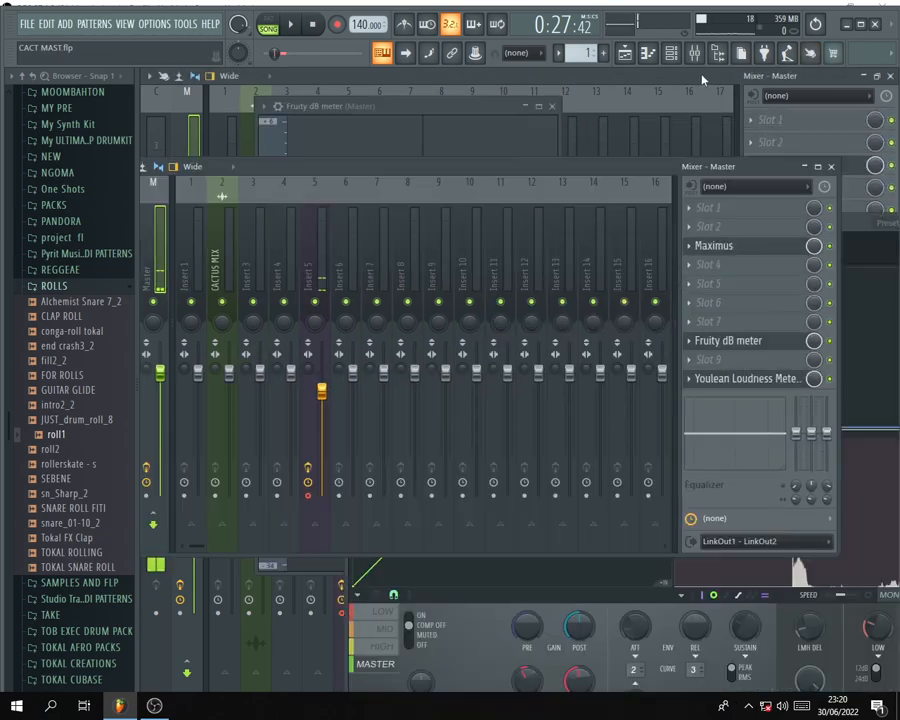
left_click(892, 76)
left_click(892, 76)
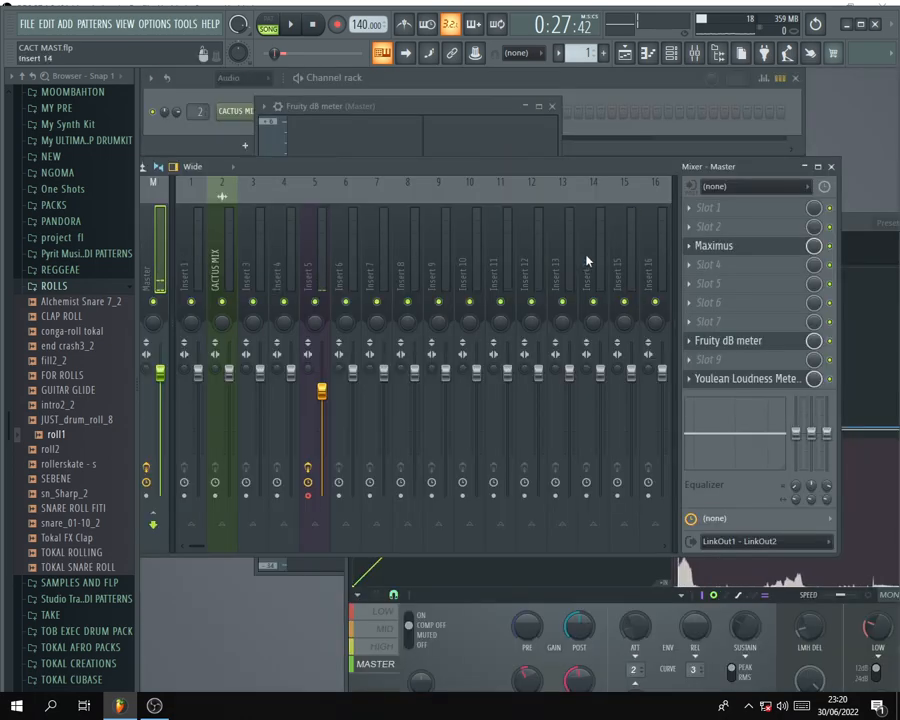
left_click(795, 77)
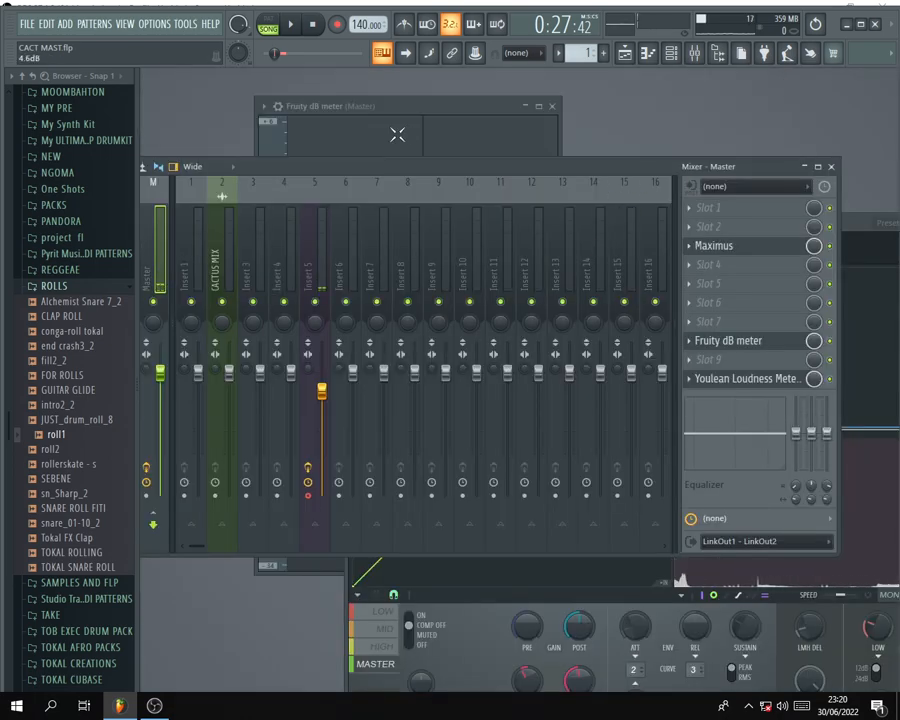
left_click(405, 106)
left_click_drag(406, 105, 413, 100)
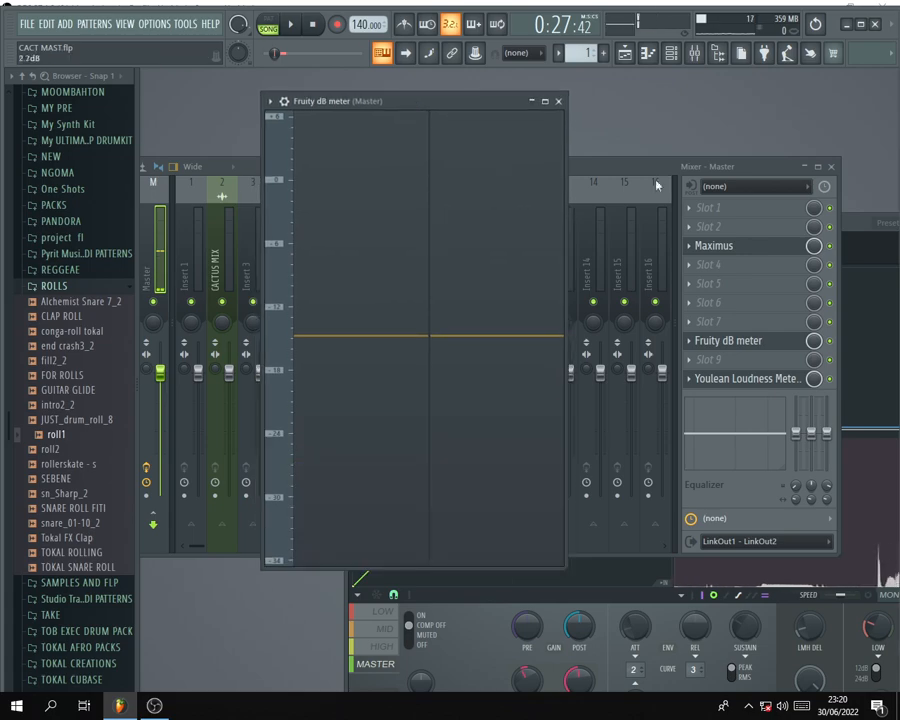
Shrink the Maximus window, move it clear of the dB meter, and close the mixer and the window behind the meter.
left_click(722, 247)
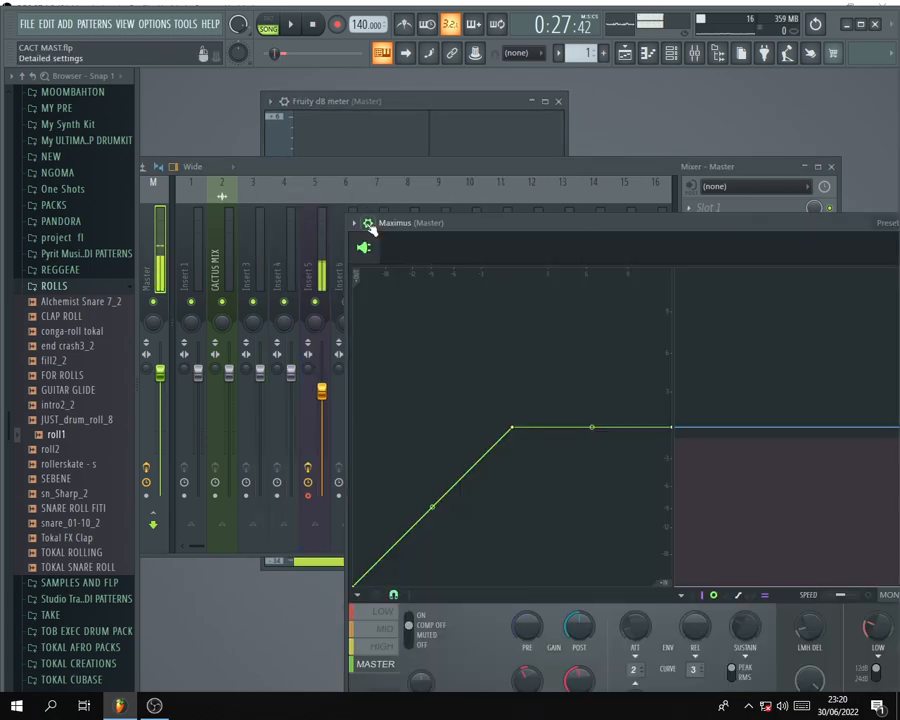
left_click_drag(349, 214, 526, 309)
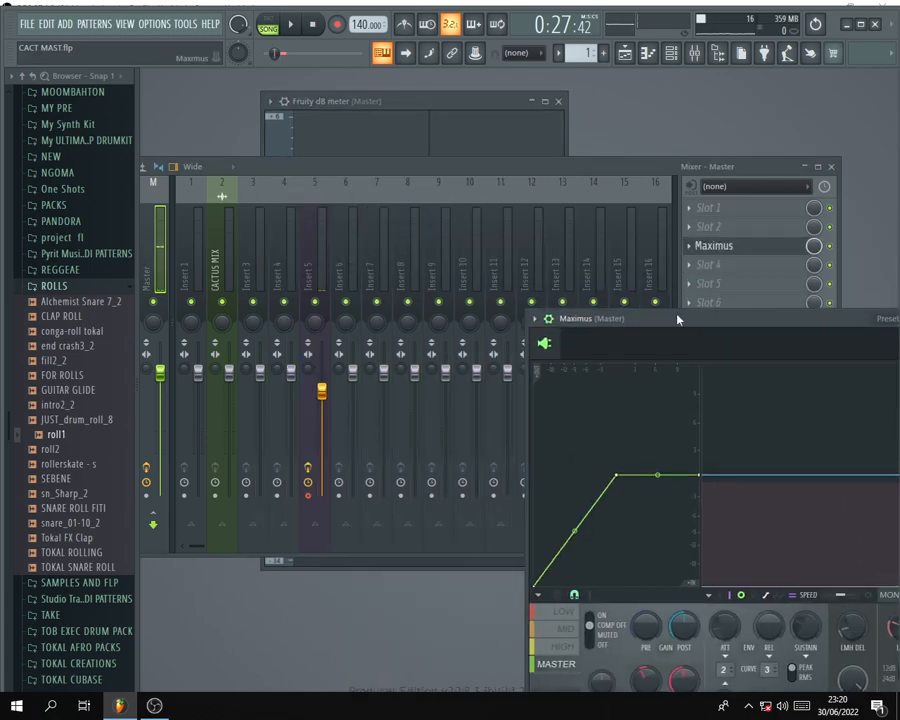
left_click_drag(671, 317, 540, 143)
left_click_drag(365, 170, 738, 297)
left_click(794, 296)
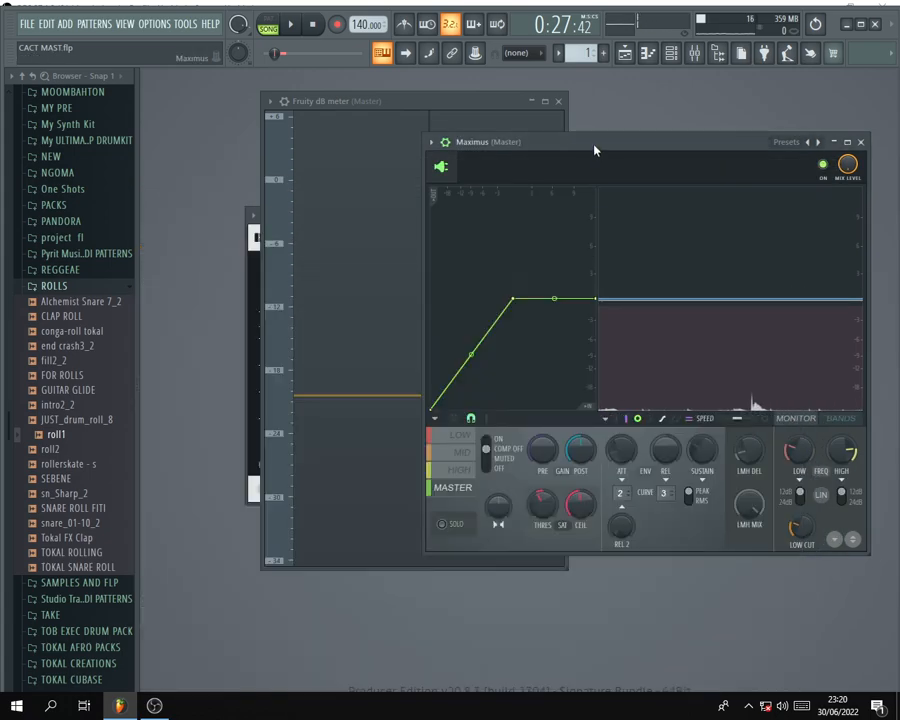
left_click_drag(594, 150, 746, 137)
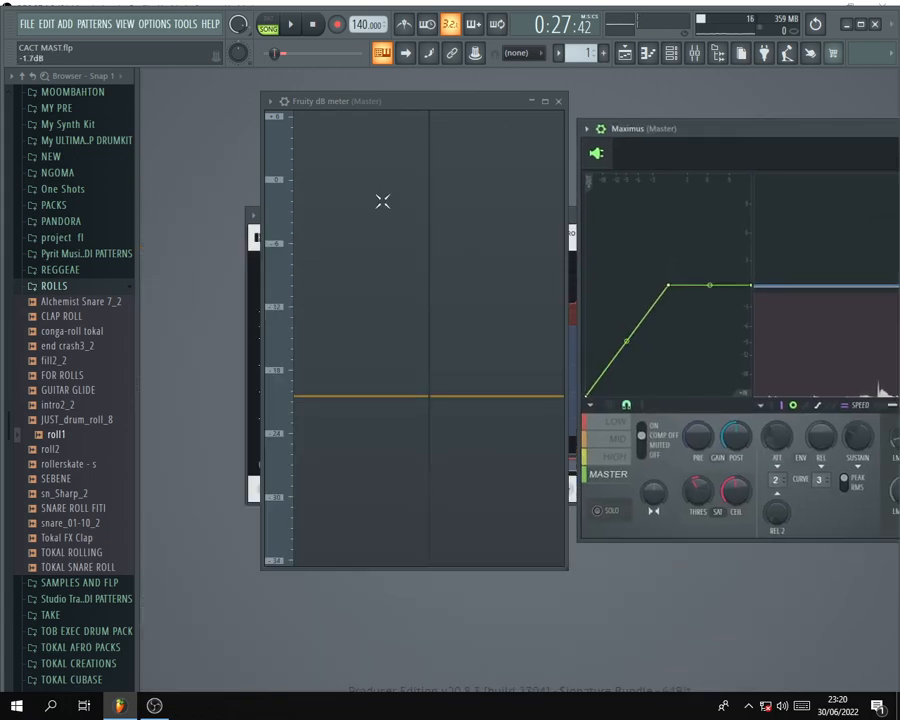
left_click(248, 494)
left_click(707, 218)
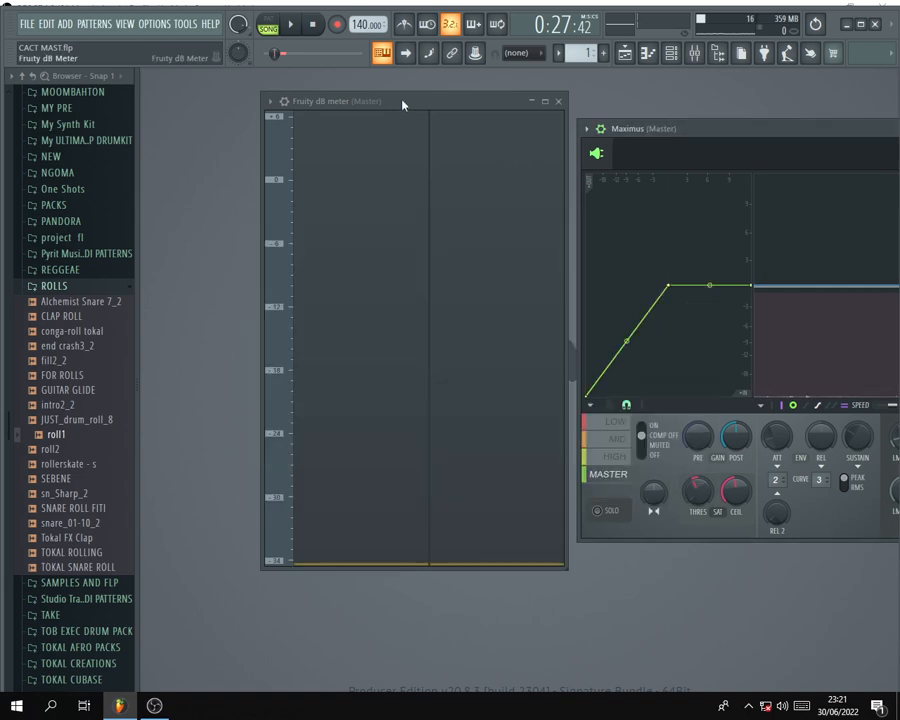
Arrange the Fruity dB Meter and Maximus windows side by side so that both level displays can be read.
left_click_drag(402, 100, 327, 107)
left_click_drag(700, 137, 410, 182)
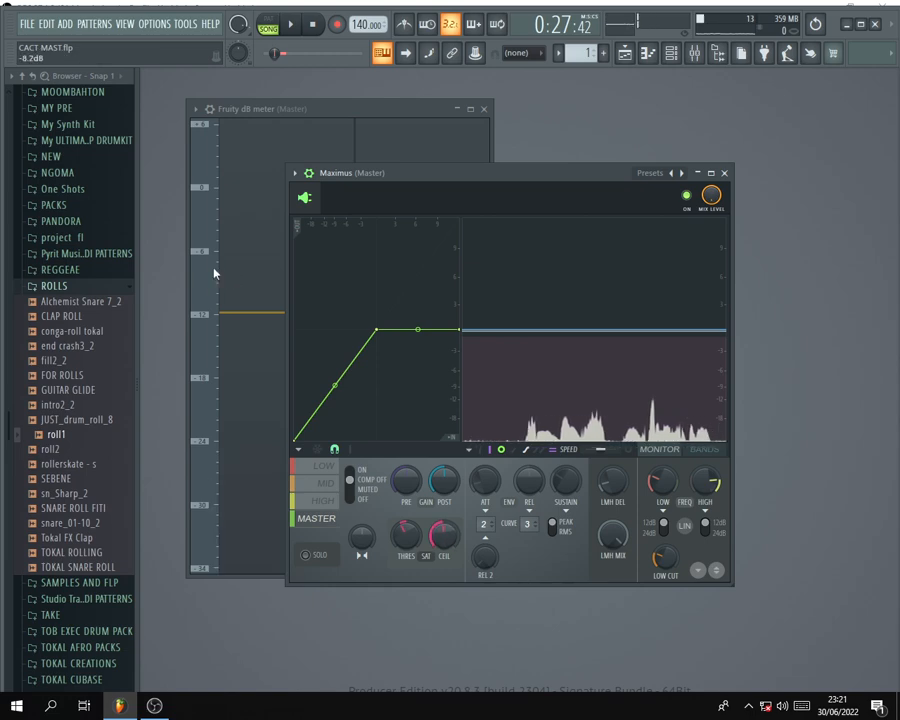
left_click_drag(430, 175, 534, 148)
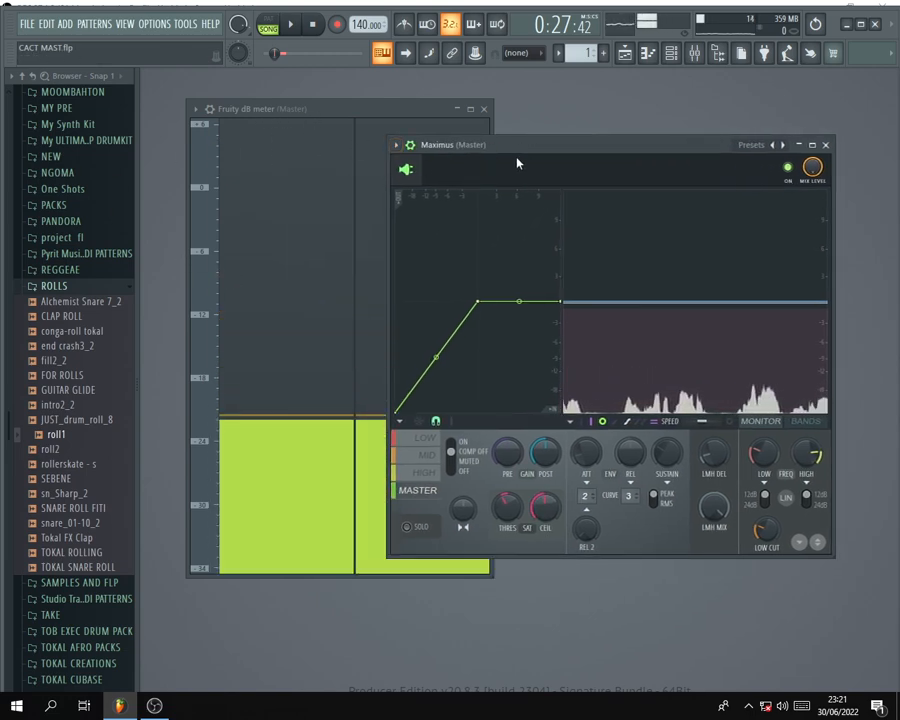
left_click_drag(528, 148, 542, 147)
key("space")
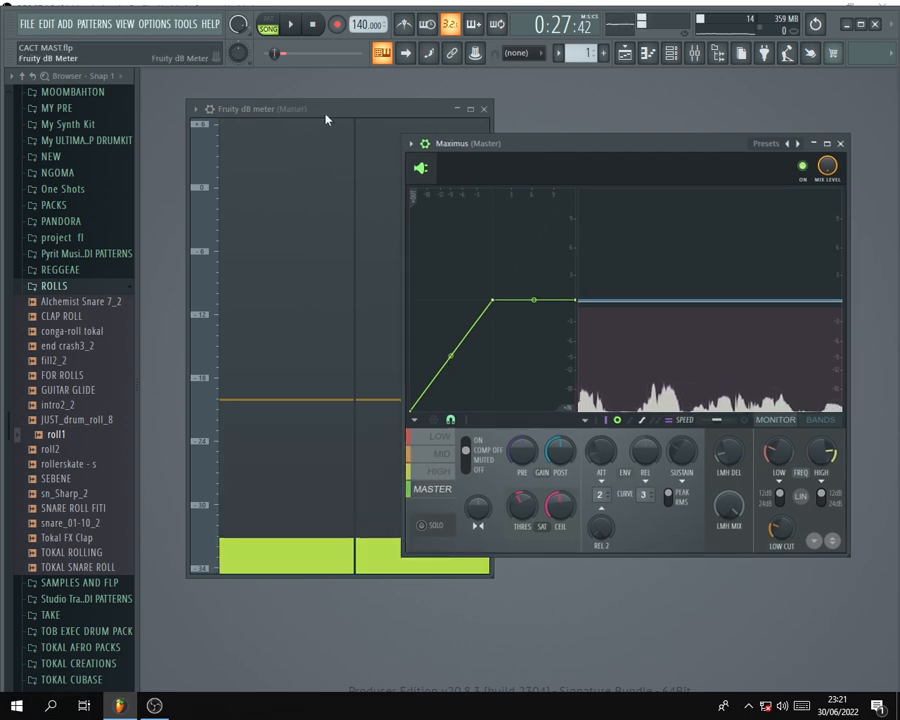
left_click_drag(328, 113, 284, 105)
left_click_drag(575, 142, 586, 140)
Play short passages of the song and compare the peaks on the Fruity dB Meter with the Maximus display.
key("space")
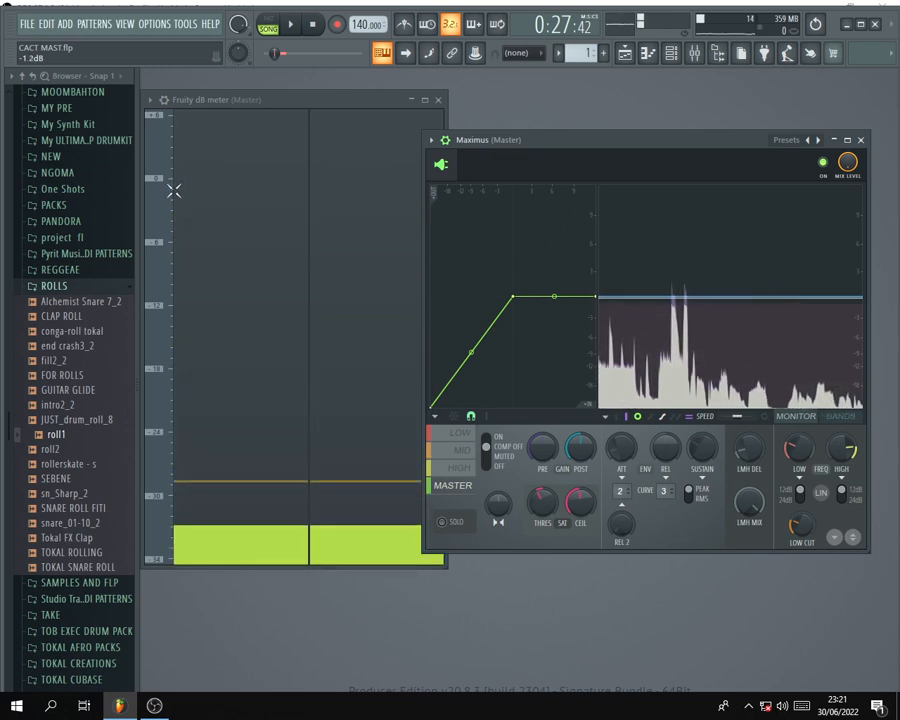
key("space")
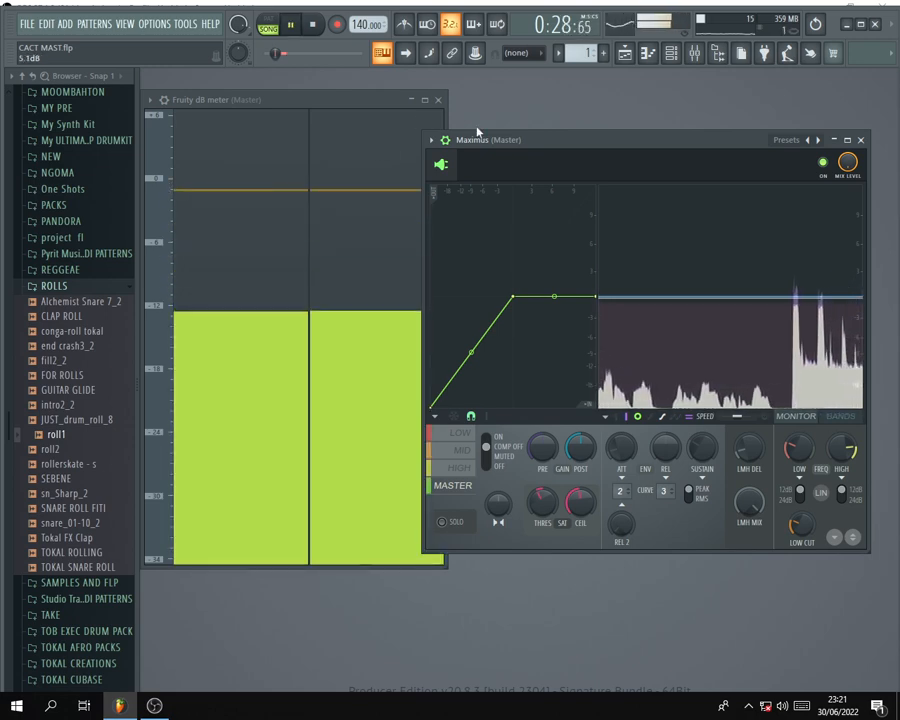
key("space")
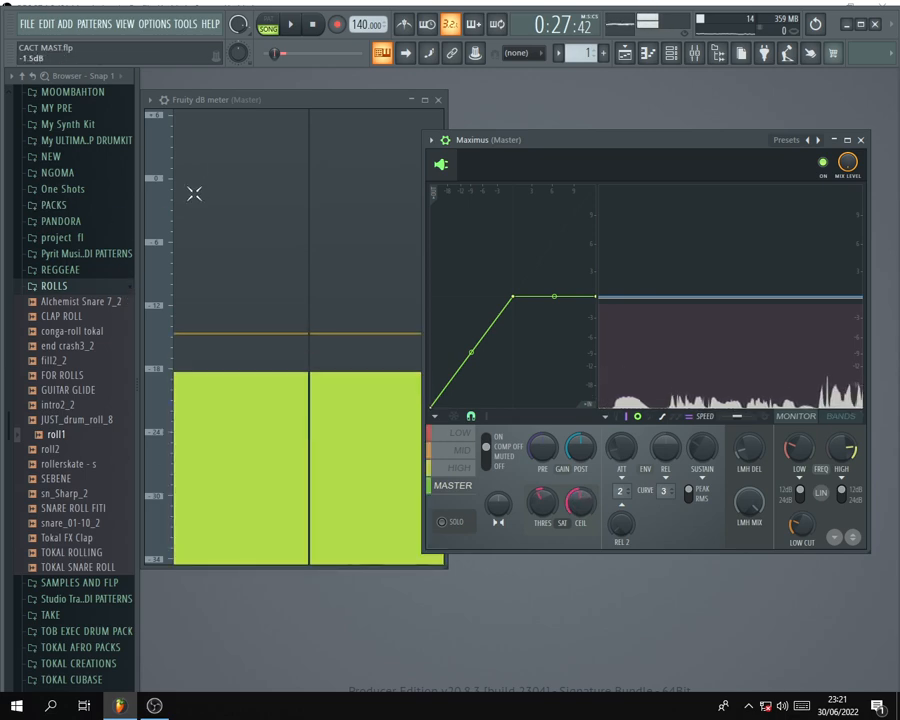
left_click_drag(558, 150, 523, 151)
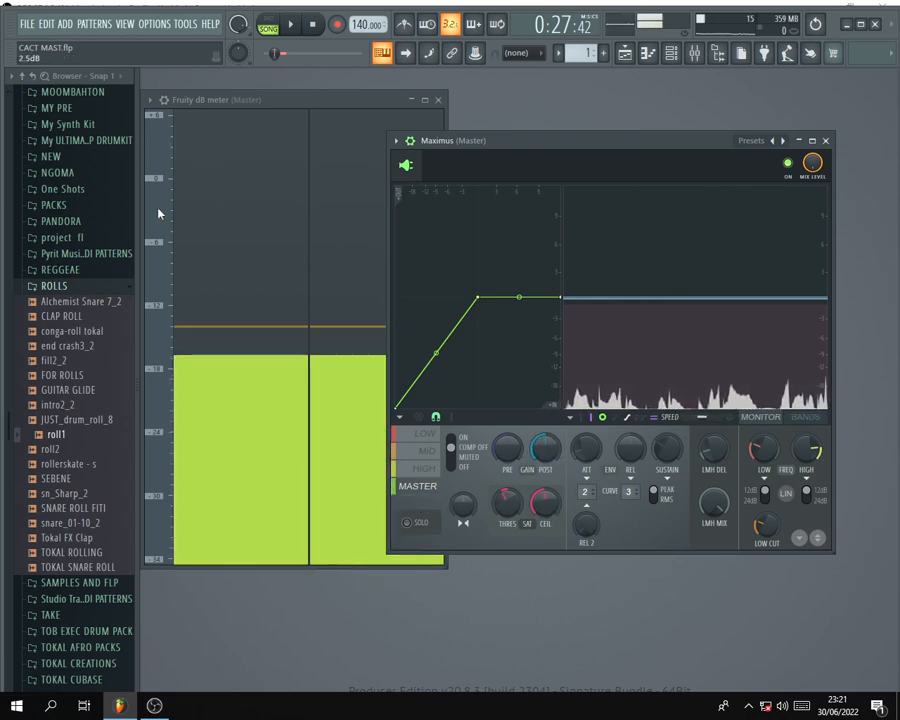
key("space")
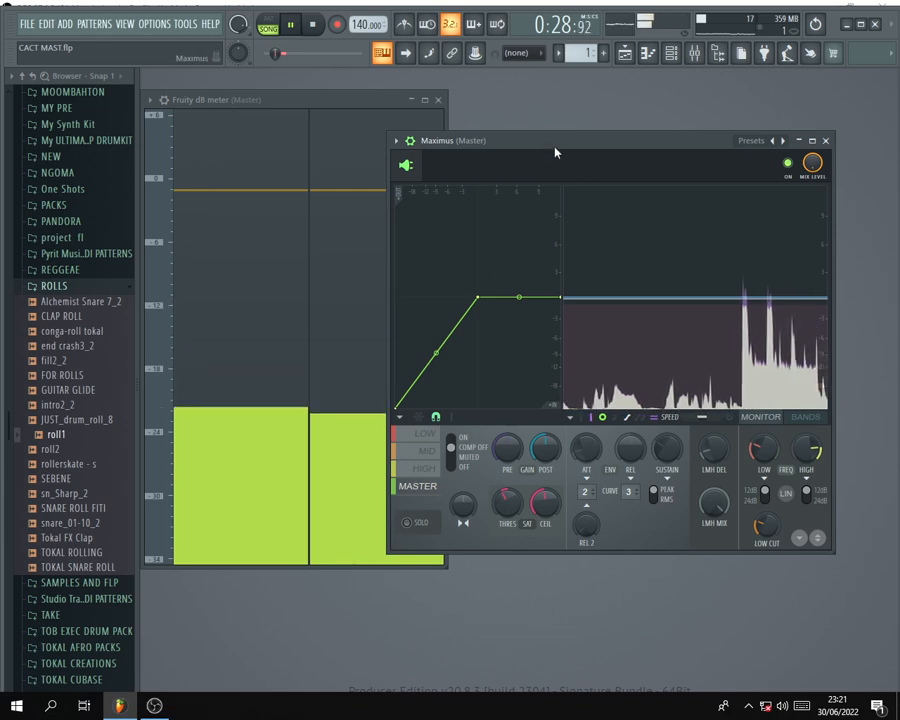
key("space")
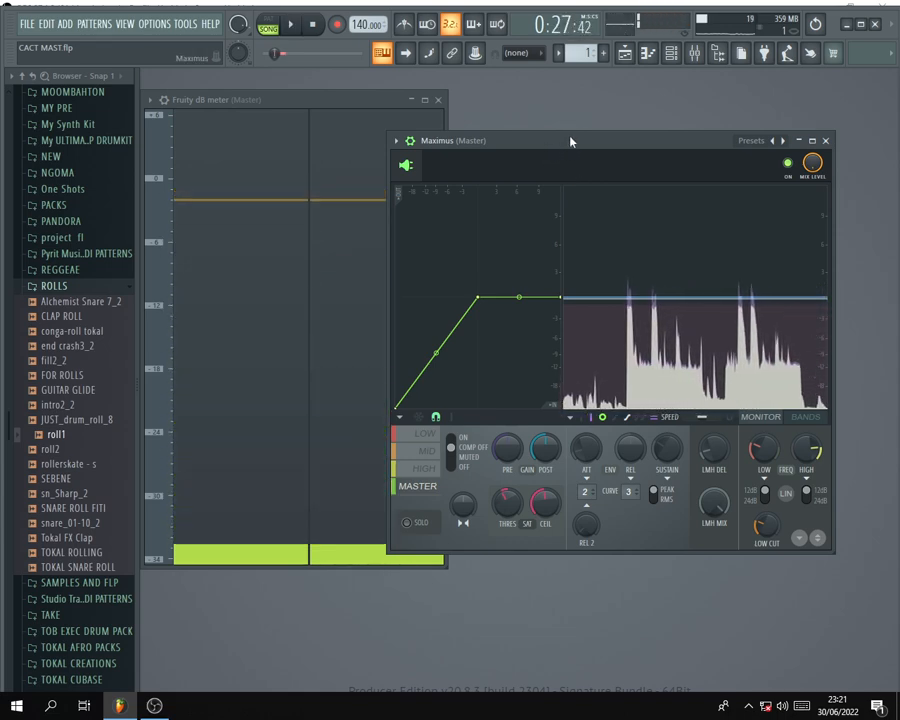
Reopen the mixer, move it aside, and bring the Maximus window back in front of it.
left_click(701, 64)
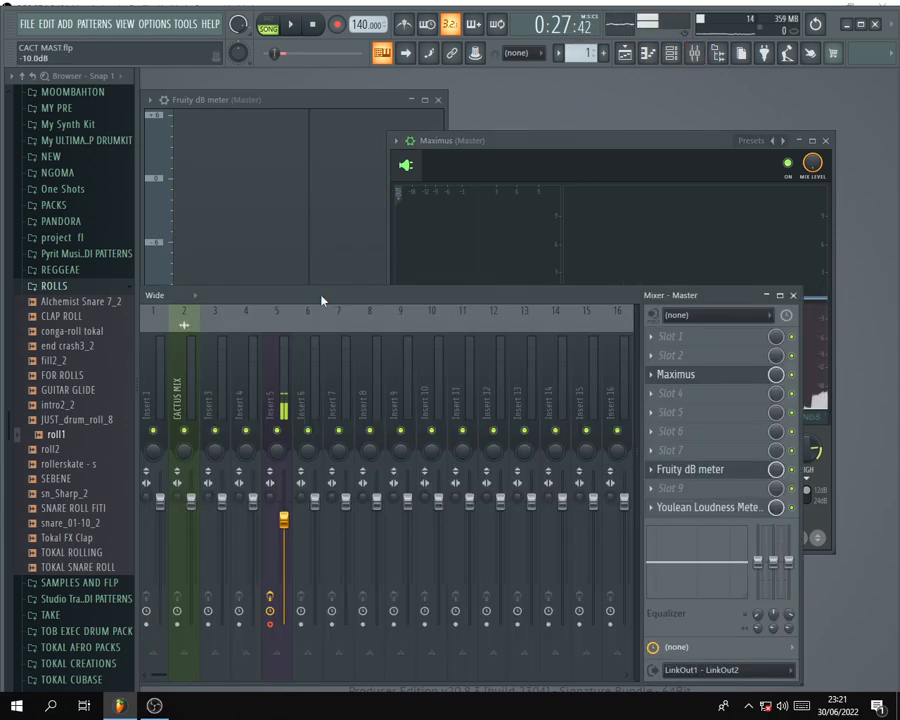
left_click_drag(305, 307, 607, 267)
left_click(604, 144)
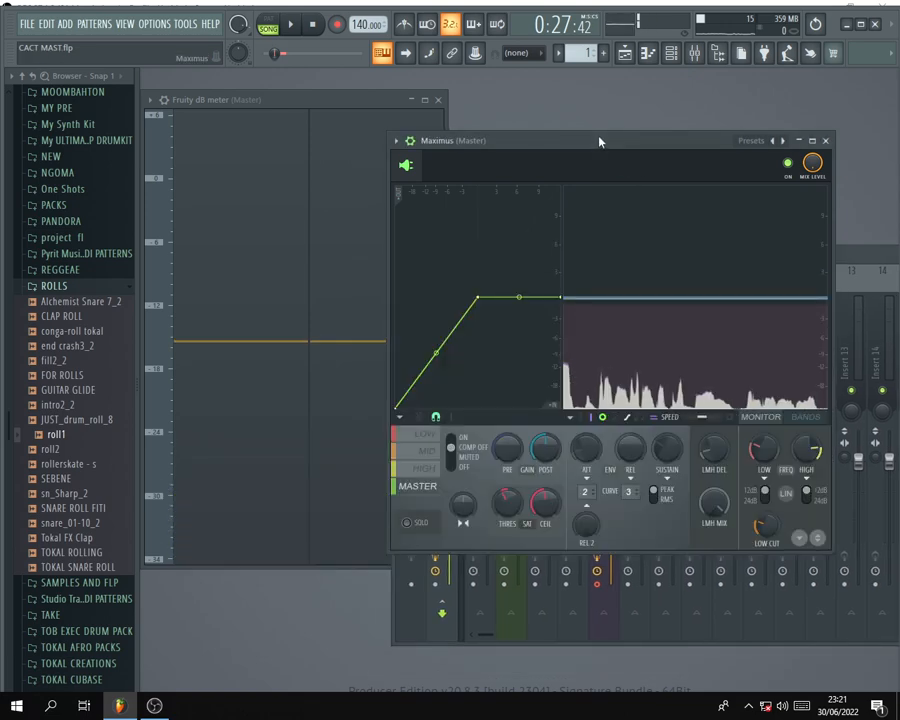
Widen the Maximus window, move the mixer lower so its effect slots show, and bring Maximus back in front above it.
left_click(837, 249)
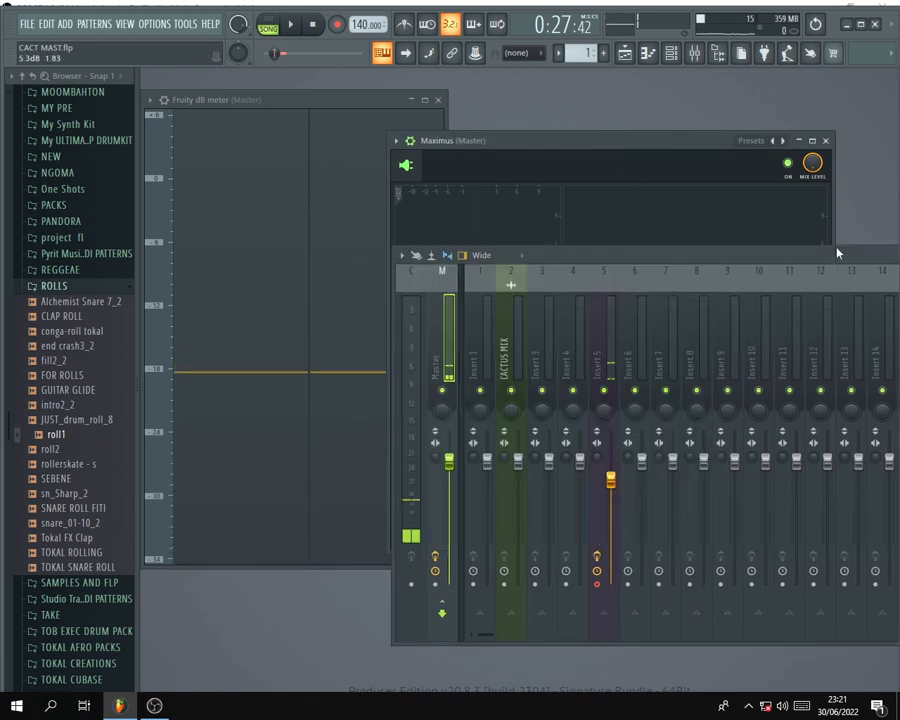
left_click(734, 176)
left_click_drag(830, 245, 895, 247)
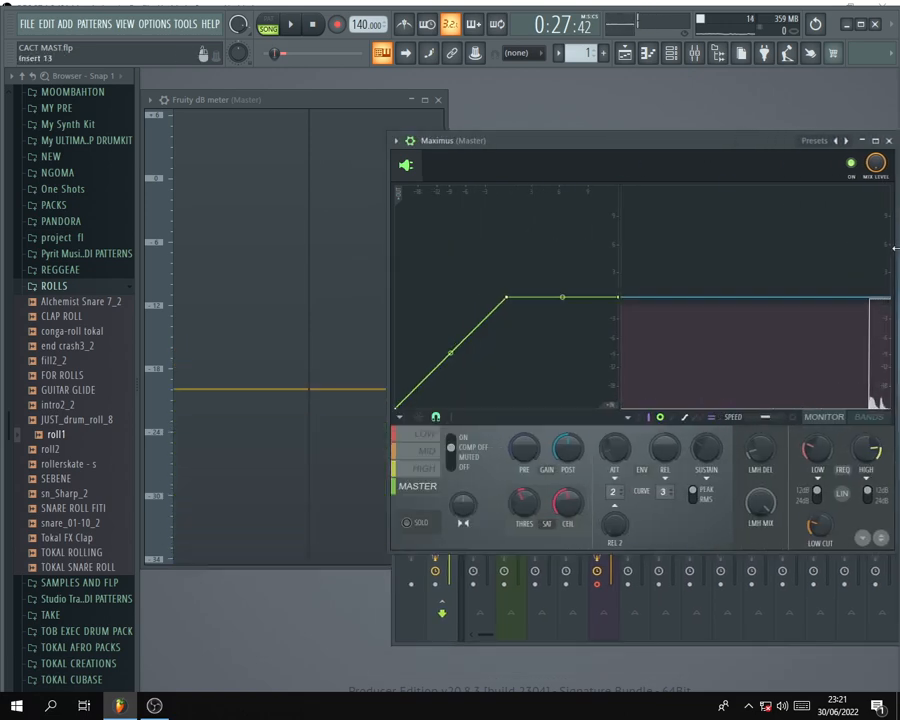
left_click_drag(709, 148, 549, 140)
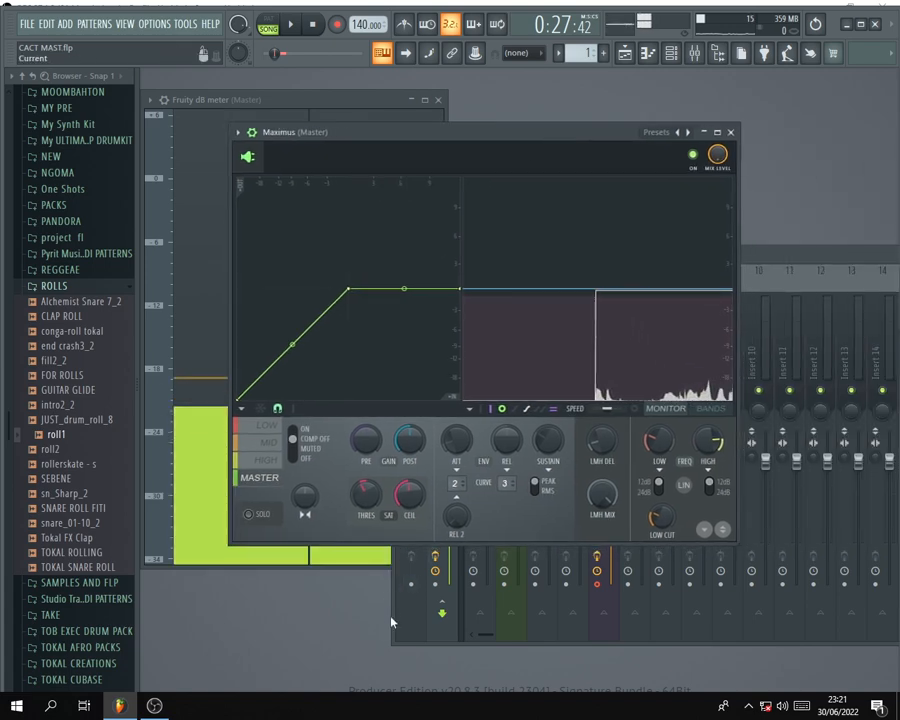
left_click(822, 271)
left_click_drag(784, 254, 584, 366)
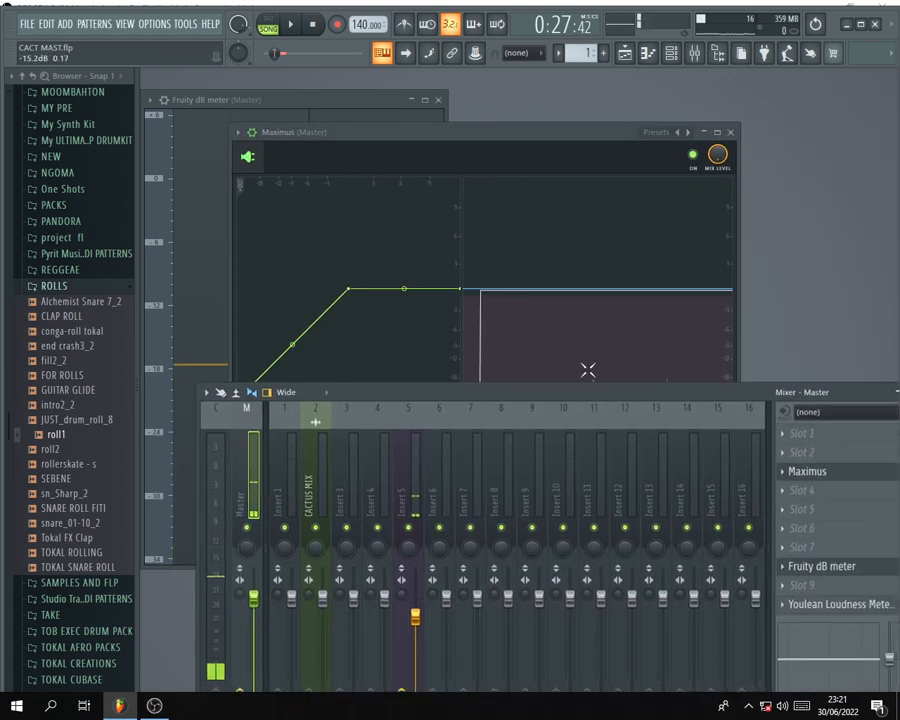
left_click(516, 140)
left_click_drag(516, 133, 561, 90)
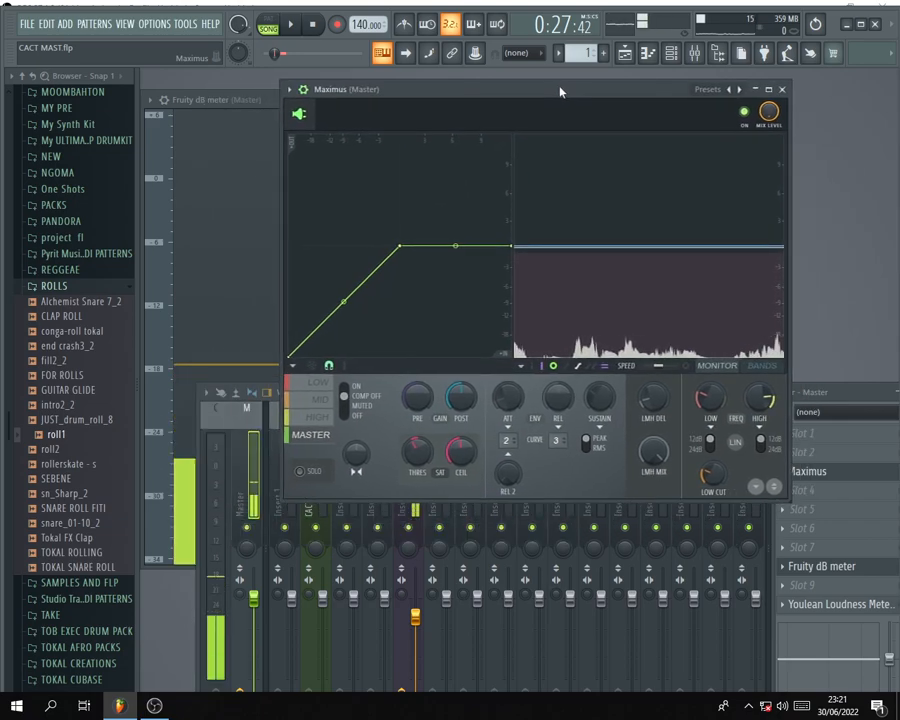
Go through the low, mid, high and master bands of Maximus, examining their compression curves and soft saturation threshold and ceiling.
left_click(318, 385)
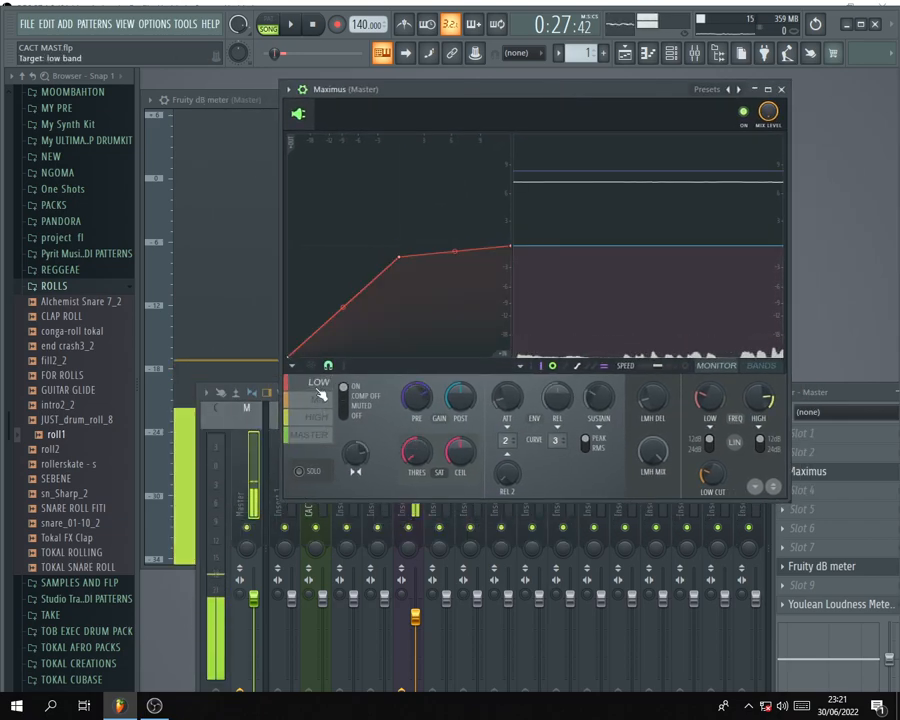
left_click(316, 414)
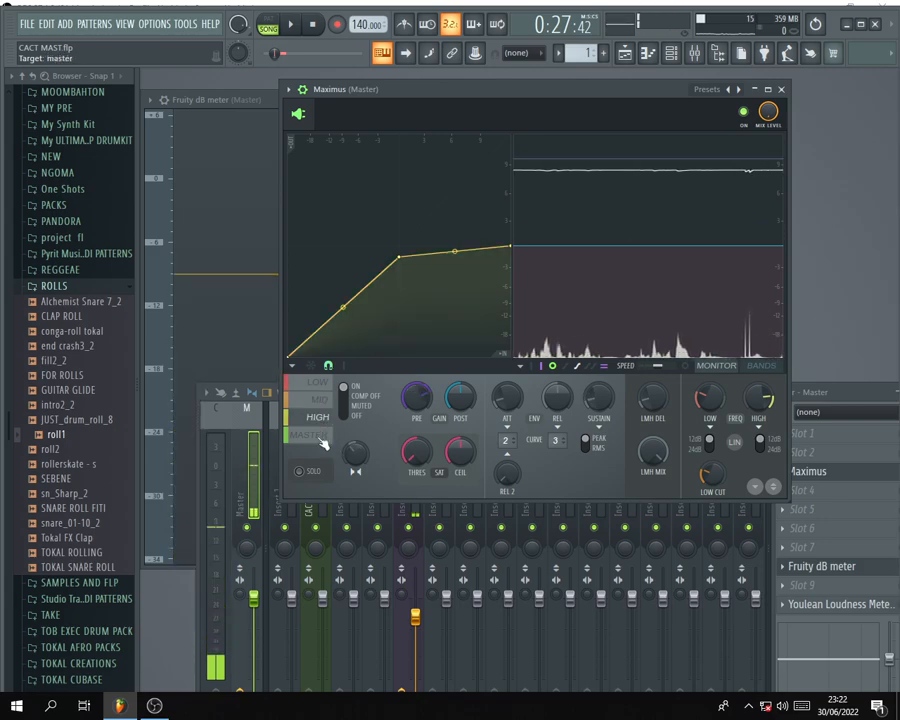
left_click(318, 436)
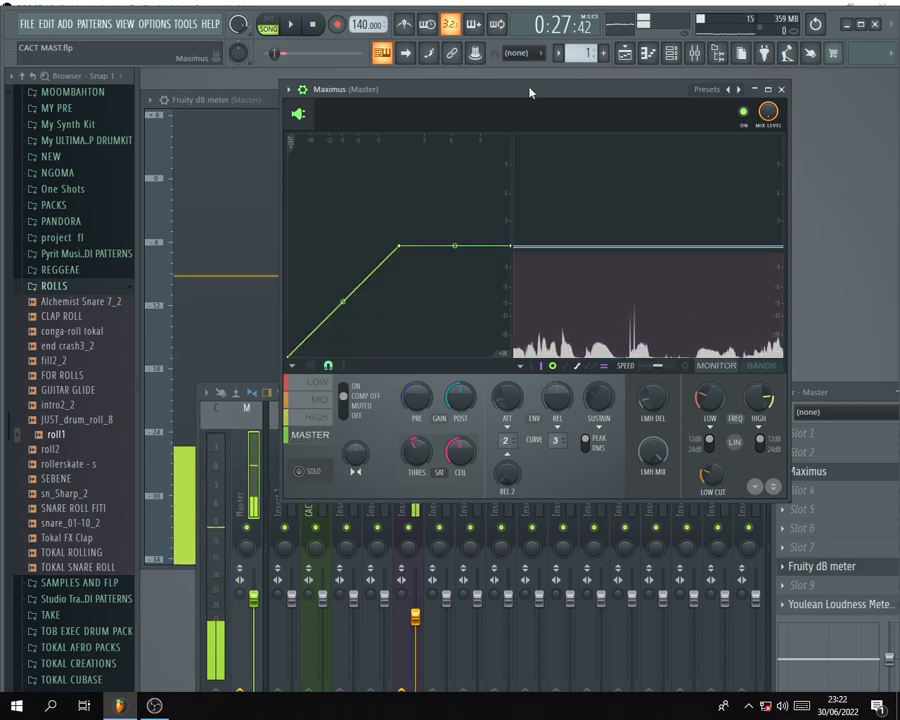
left_click_drag(530, 92, 500, 102)
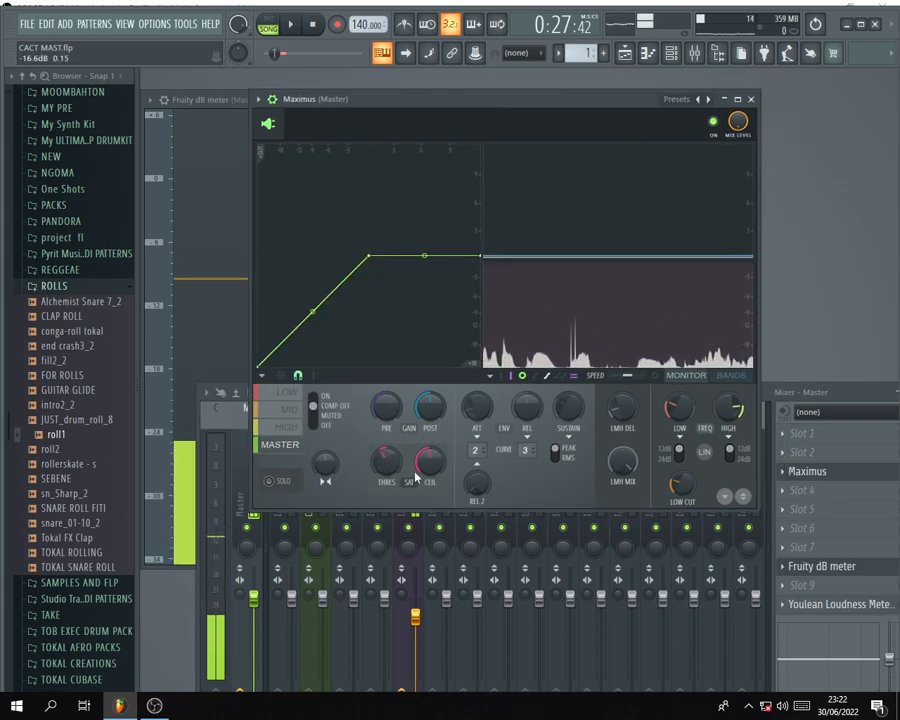
left_click(286, 430)
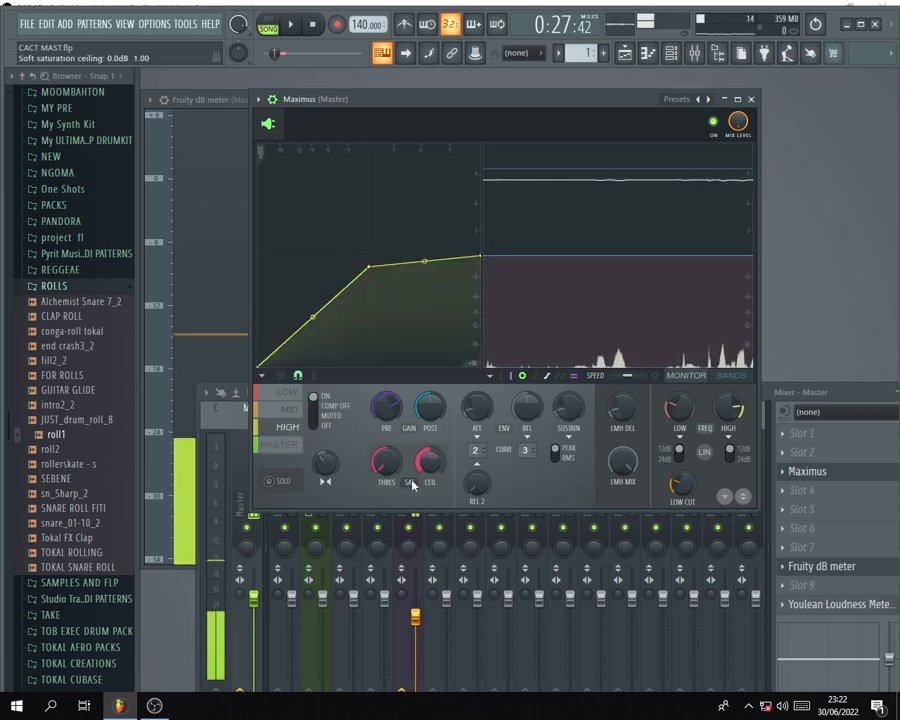
left_click(284, 413)
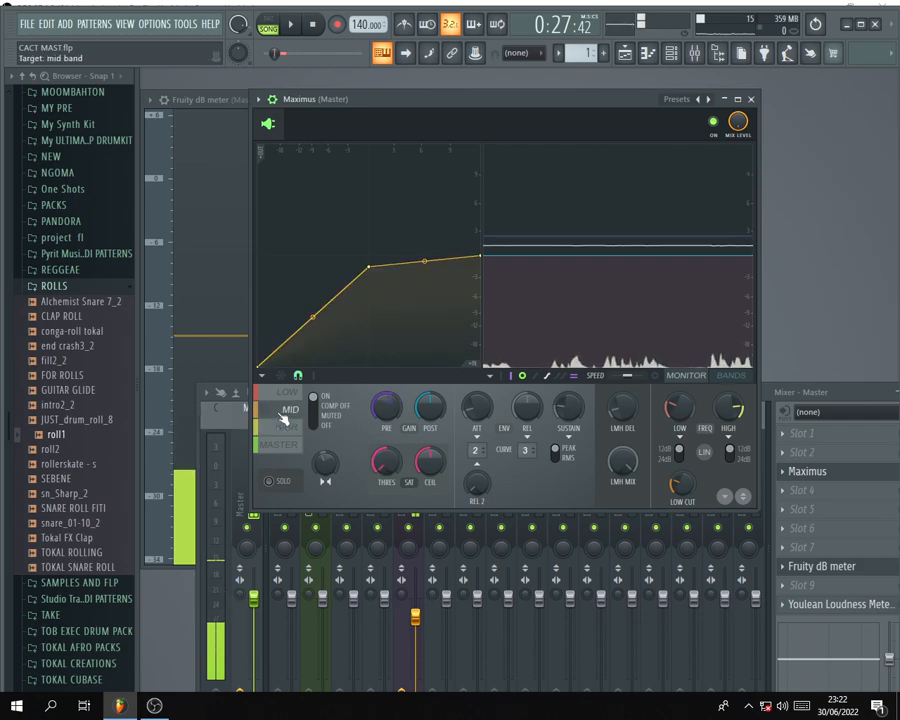
left_click(288, 393)
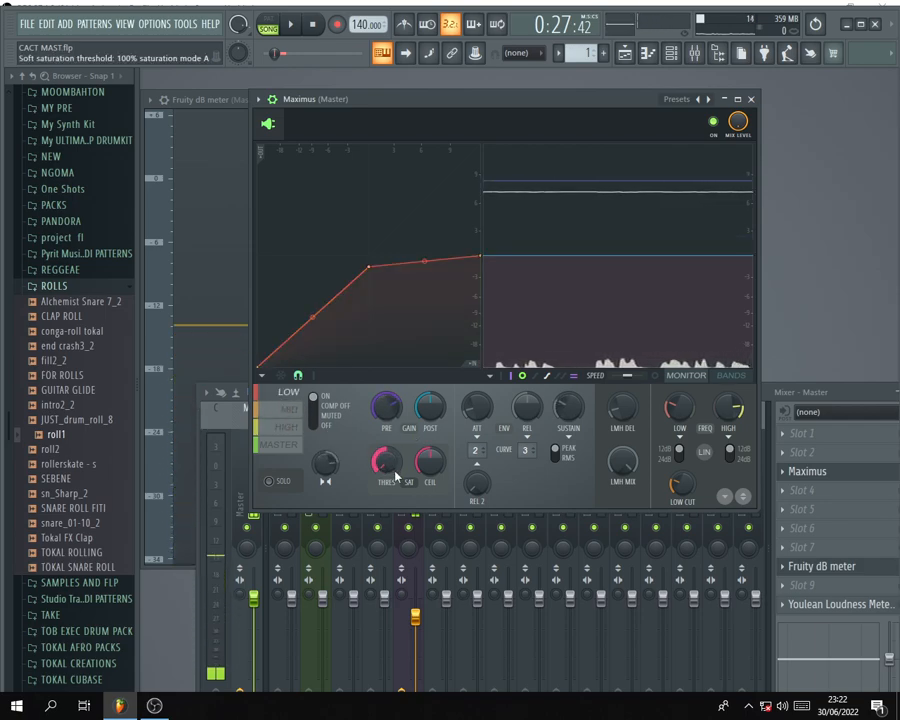
left_click(287, 427)
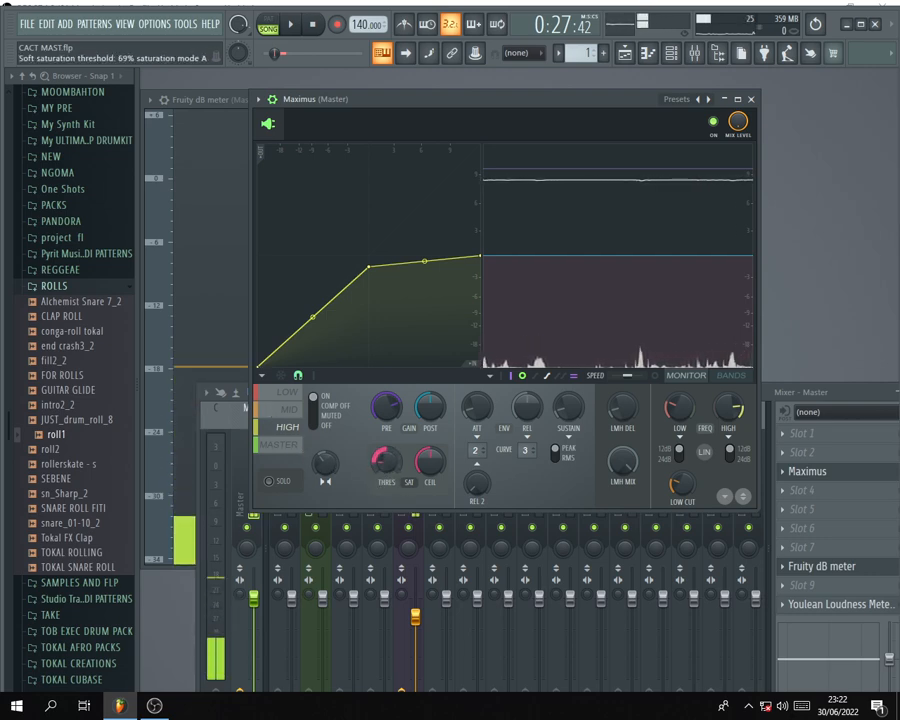
Play the song and set the master band's soft saturation threshold to 35% in Maximus.
left_click(283, 444)
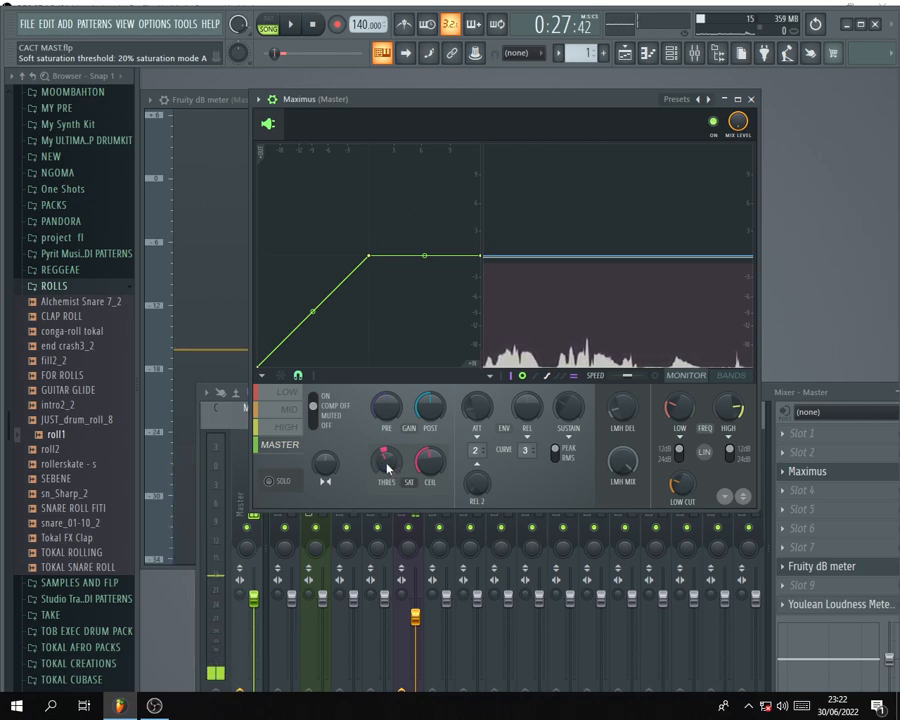
key("space")
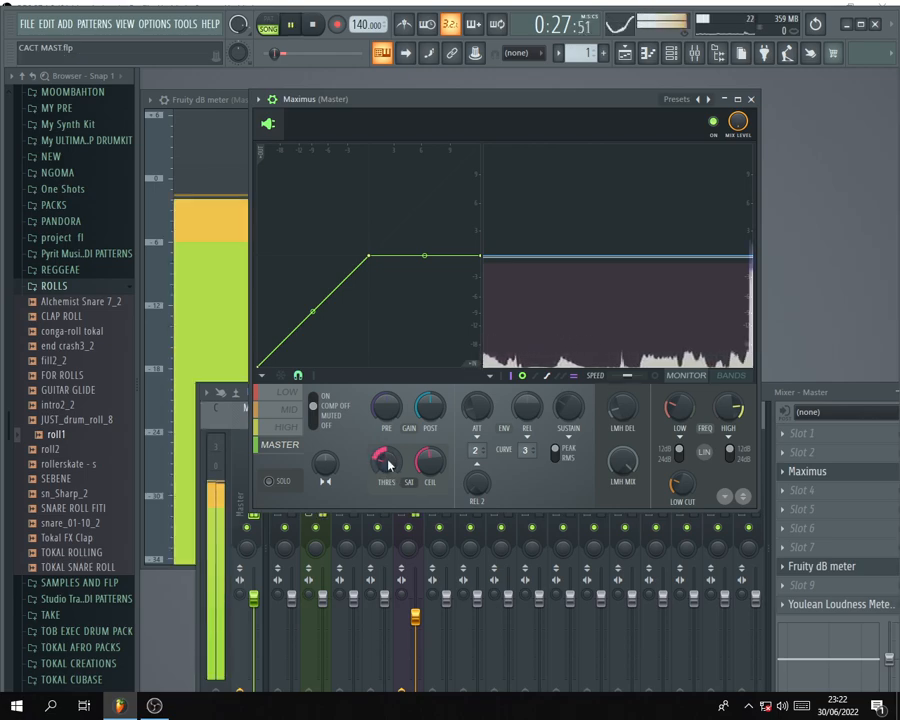
left_click_drag(387, 467, 387, 498)
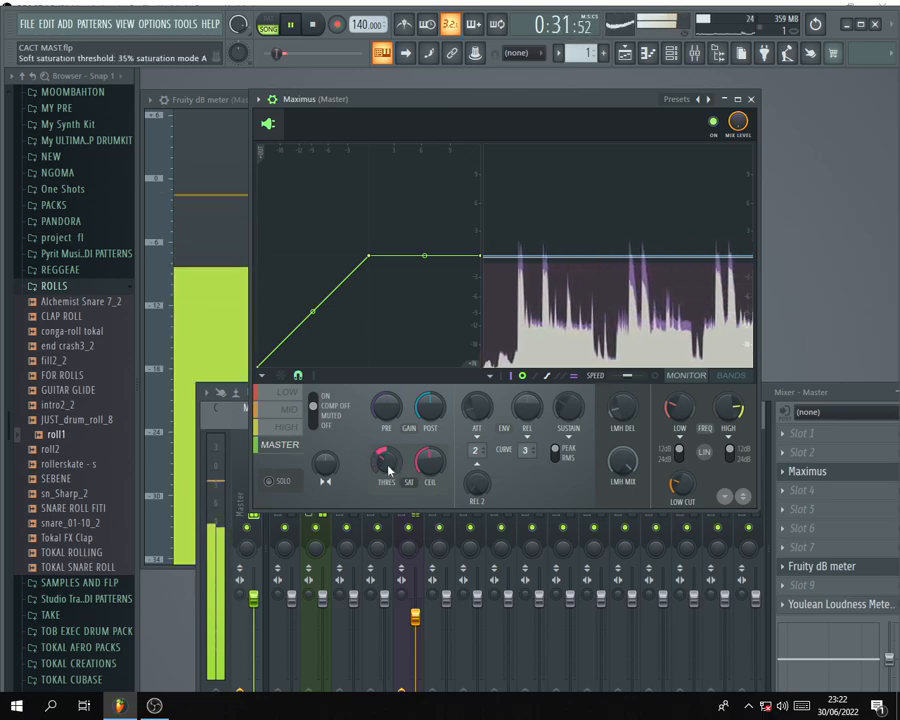
Show the high band in Maximus, and reposition and widen the plugin window.
left_click(286, 426)
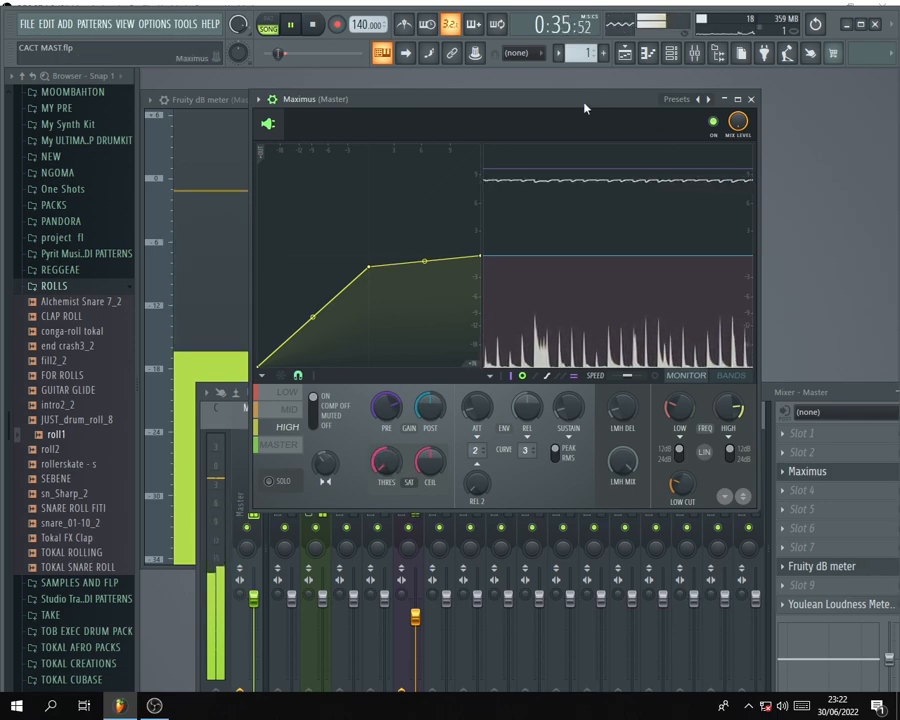
left_click_drag(589, 104, 543, 118)
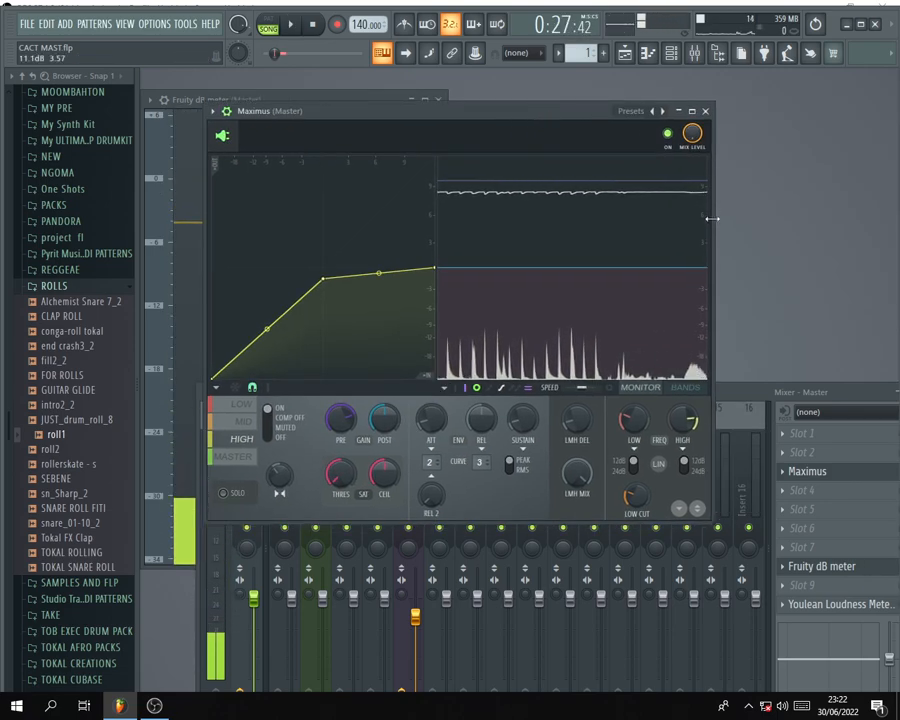
left_click_drag(711, 219, 802, 219)
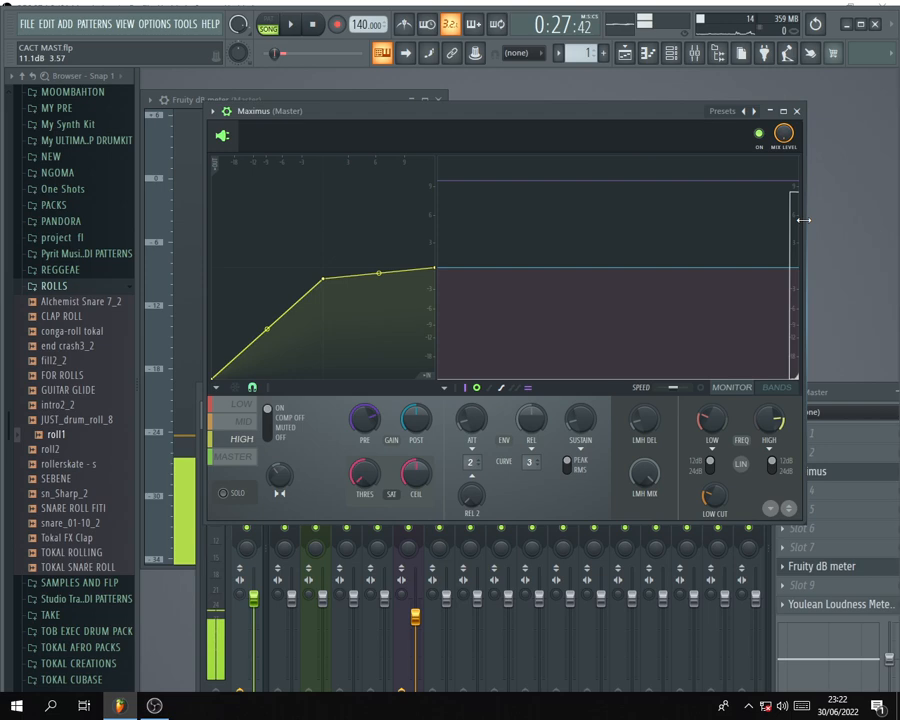
Compare the frequency bands display with the monitor display of Maximus, checking the mid and high bands and ending on the monitor.
left_click(775, 389)
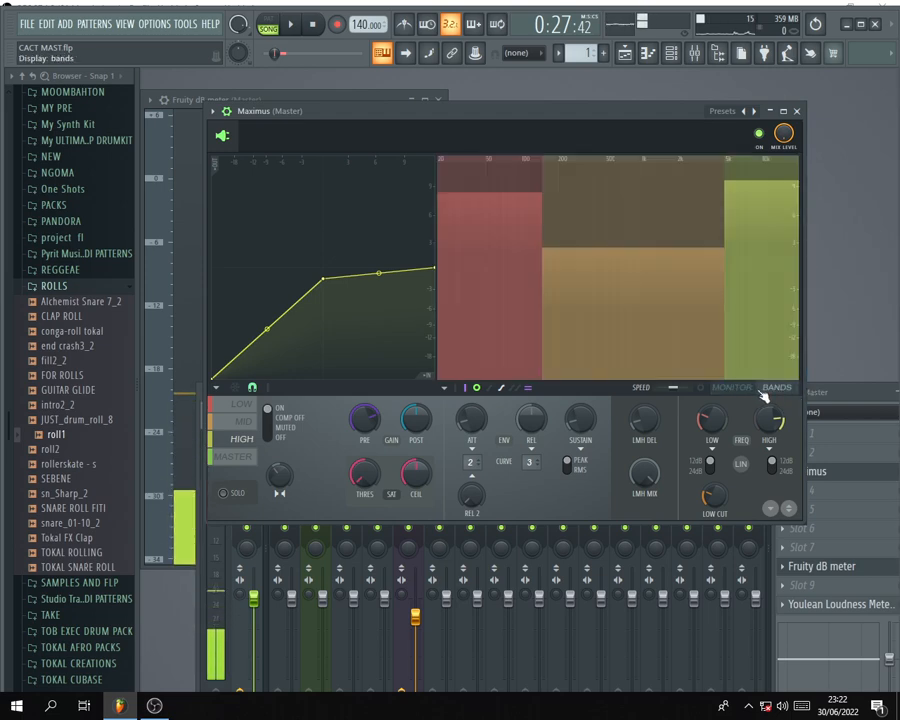
left_click(241, 423)
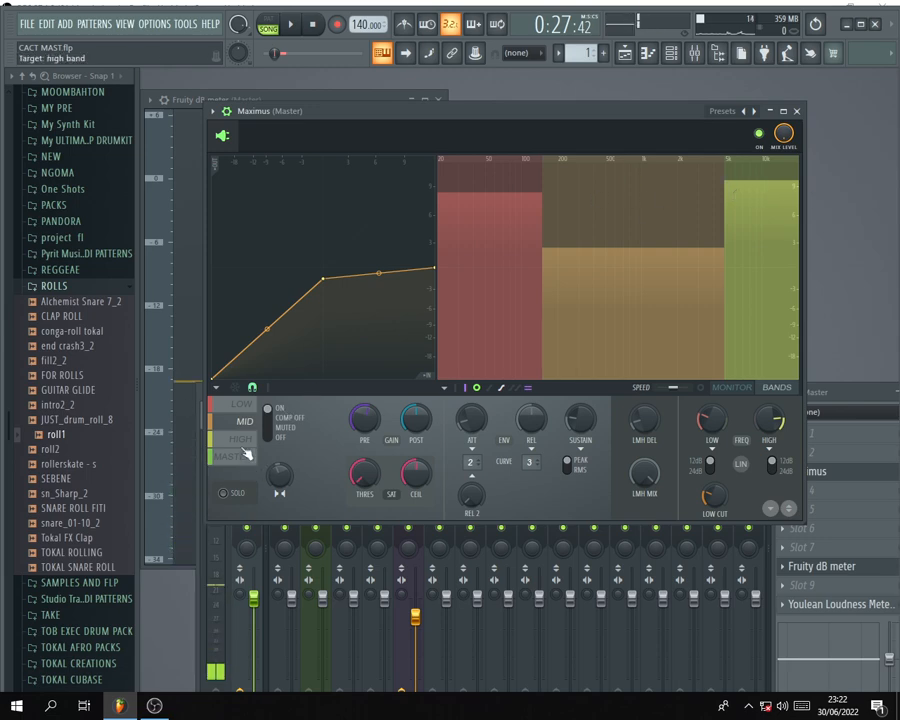
left_click(241, 442)
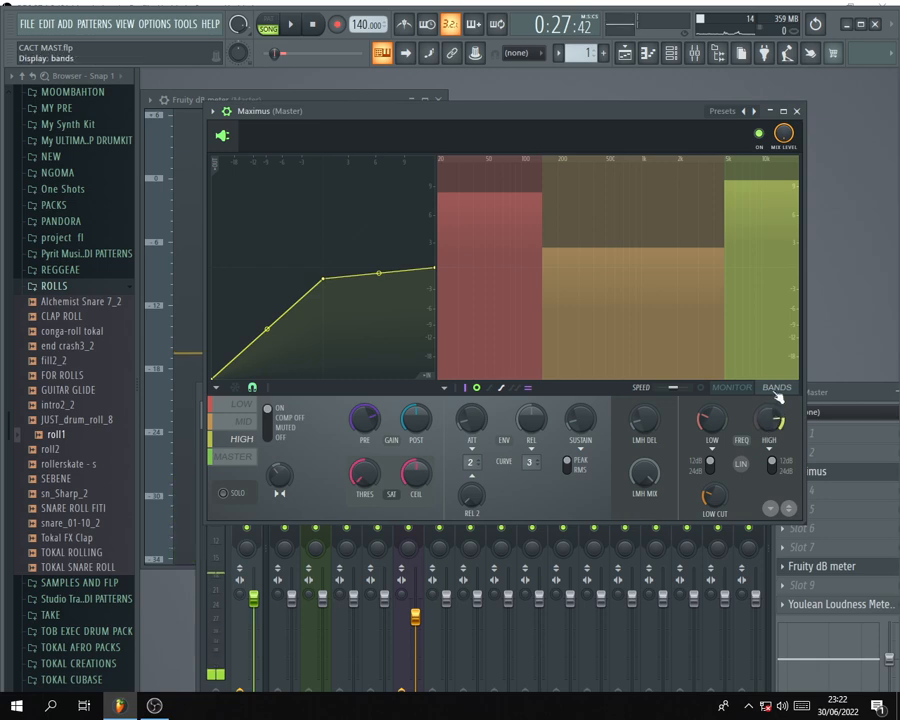
left_click(731, 390)
left_click(776, 389)
left_click(731, 390)
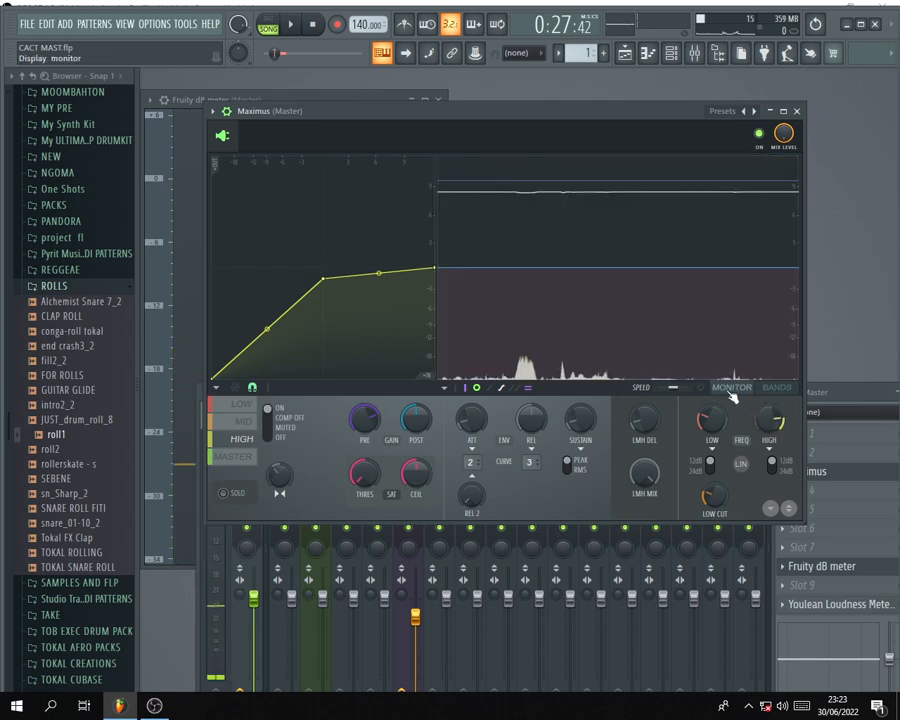
left_click(776, 389)
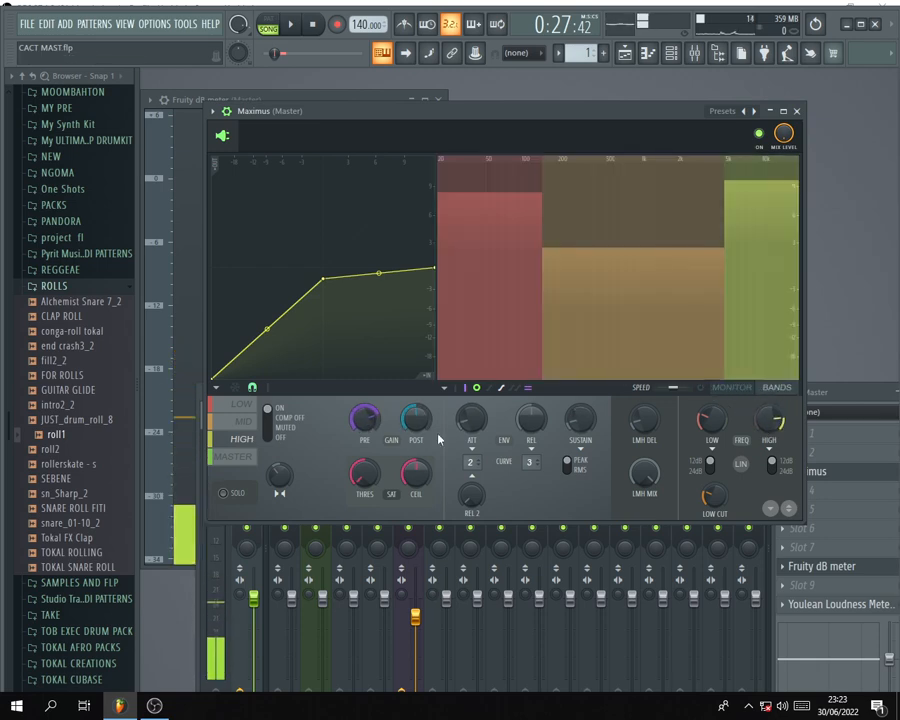
left_click(733, 389)
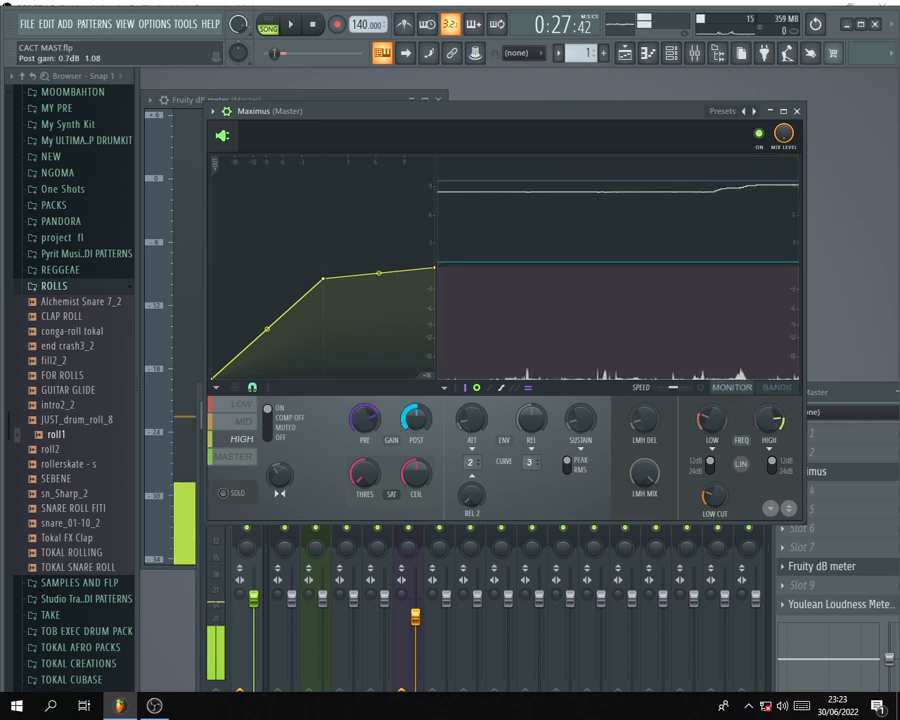
Audition the high band in solo with its post gain raised to 8.8 dB, and end the solo.
left_click_drag(418, 424, 409, 383)
left_click(236, 494)
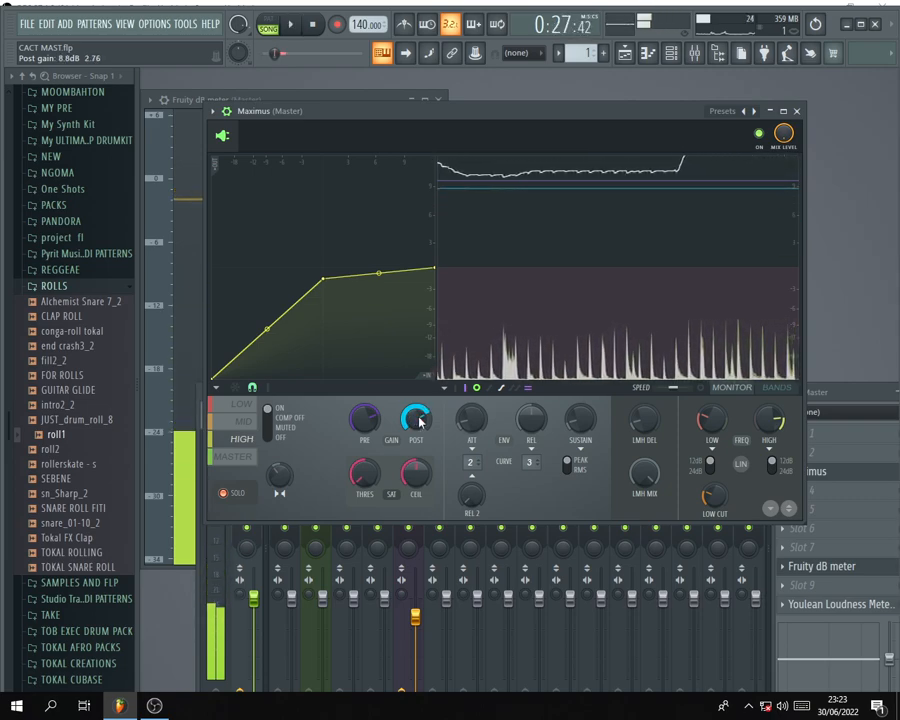
left_click(232, 496)
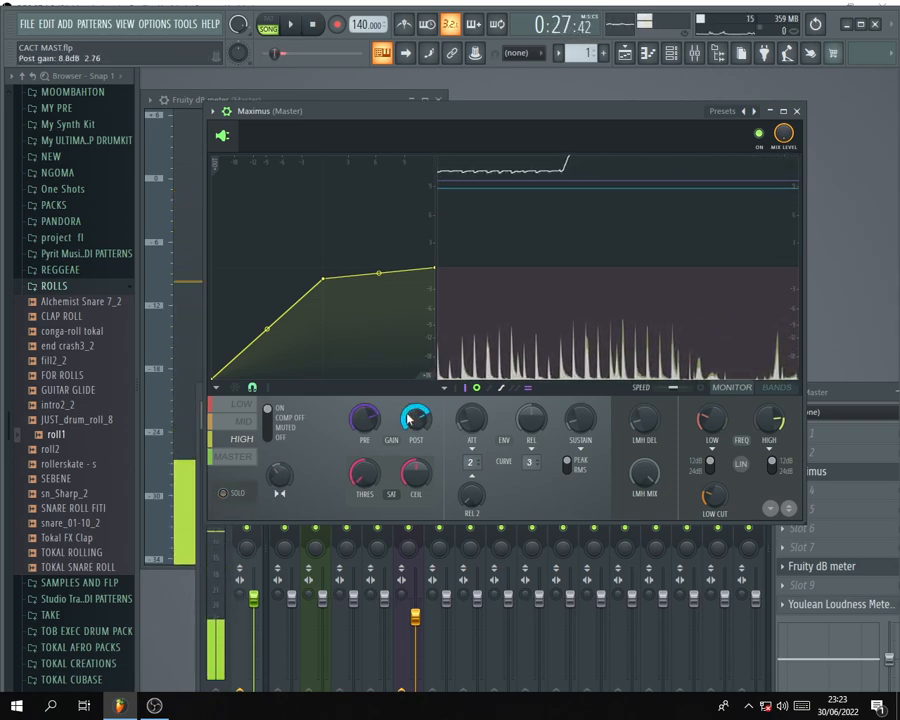
Set the high band's post gain to 2.6 dB and raise the end point of its compression curve to 1.4 dB.
left_click_drag(409, 421, 409, 441)
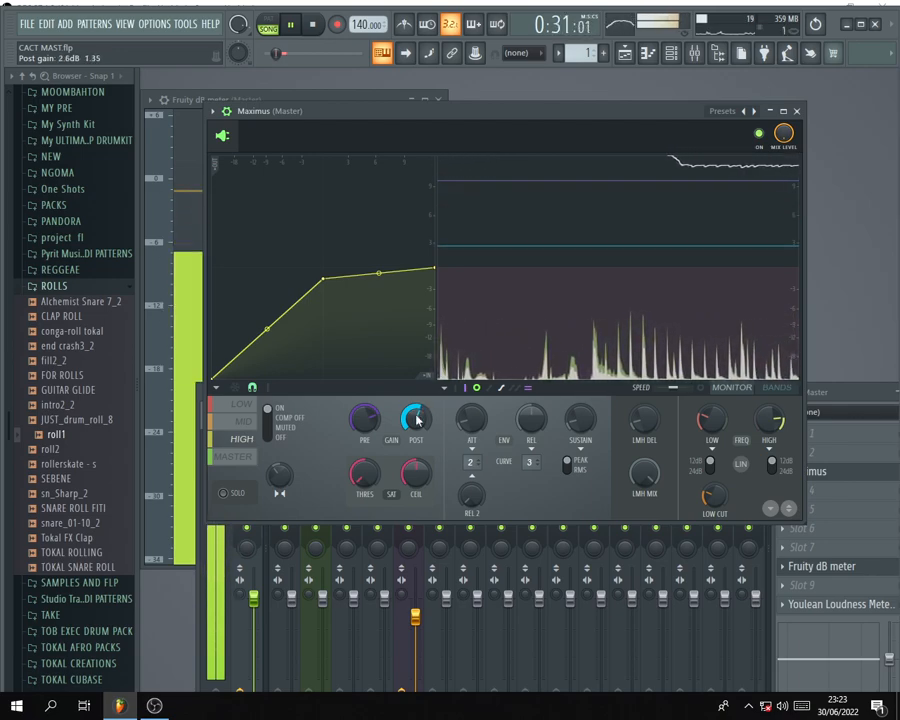
left_click_drag(437, 271, 438, 258)
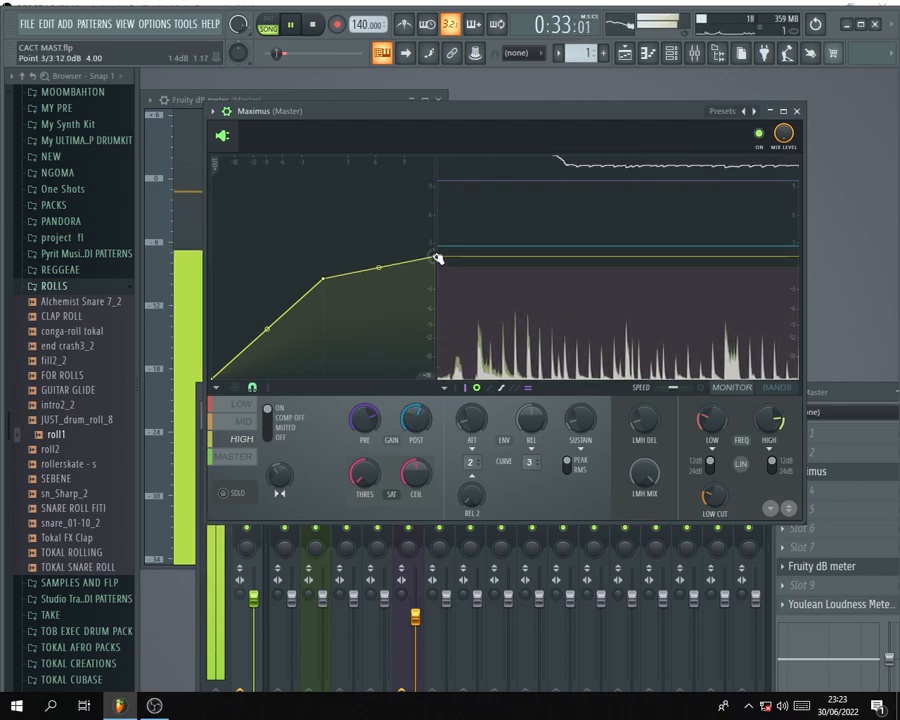
Examine the levels of the individual Maximus bands and the master during playback, and stop the song.
left_click(243, 421)
left_click(250, 440)
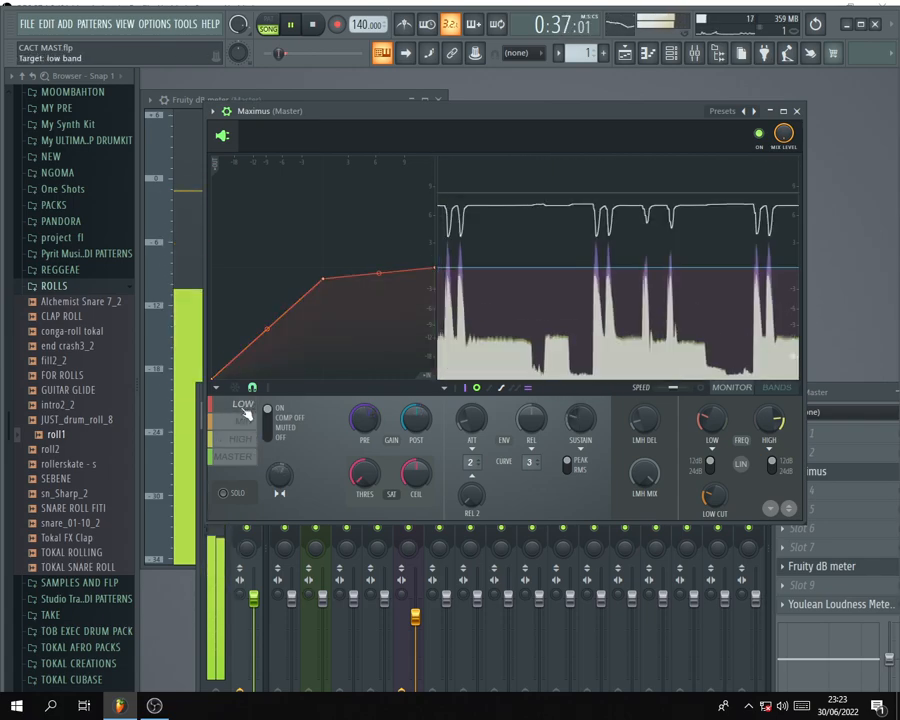
left_click(240, 457)
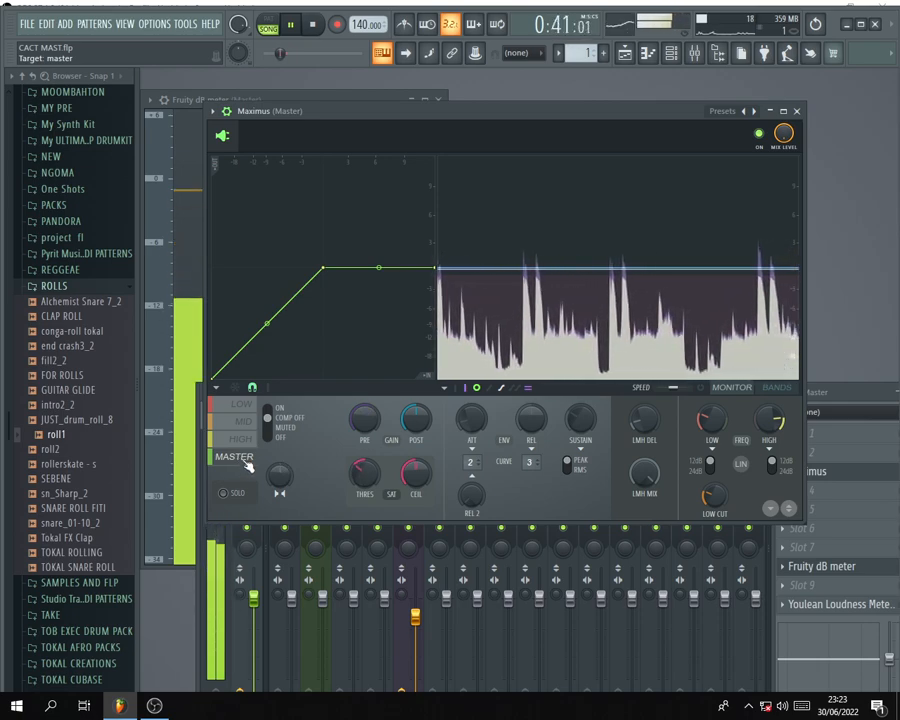
key("space")
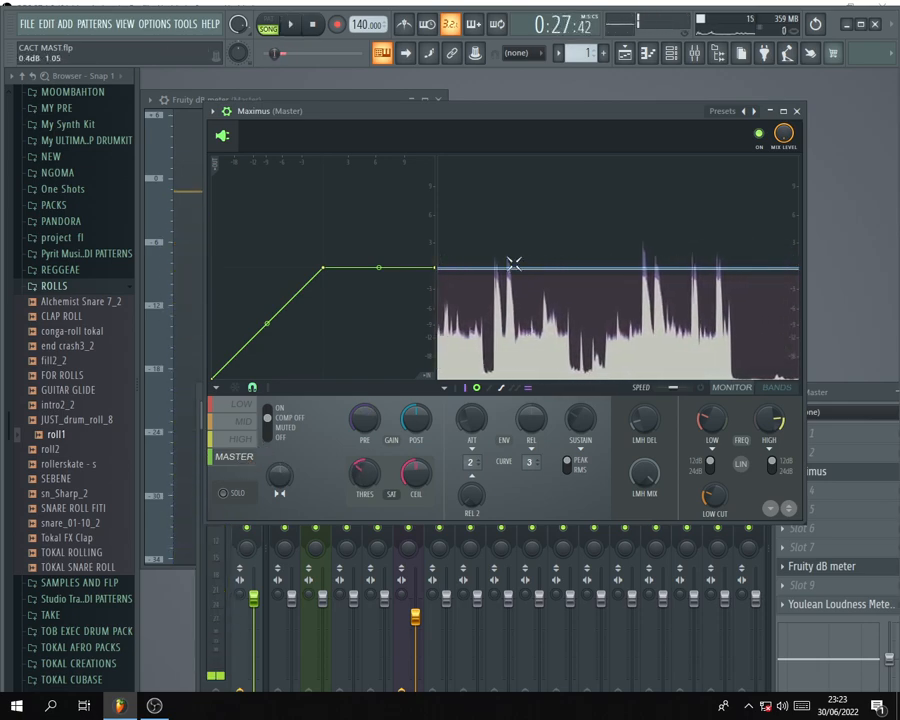
Switch the master band's mode between On and Comp Off to compare them, leaving it On.
left_click(274, 419)
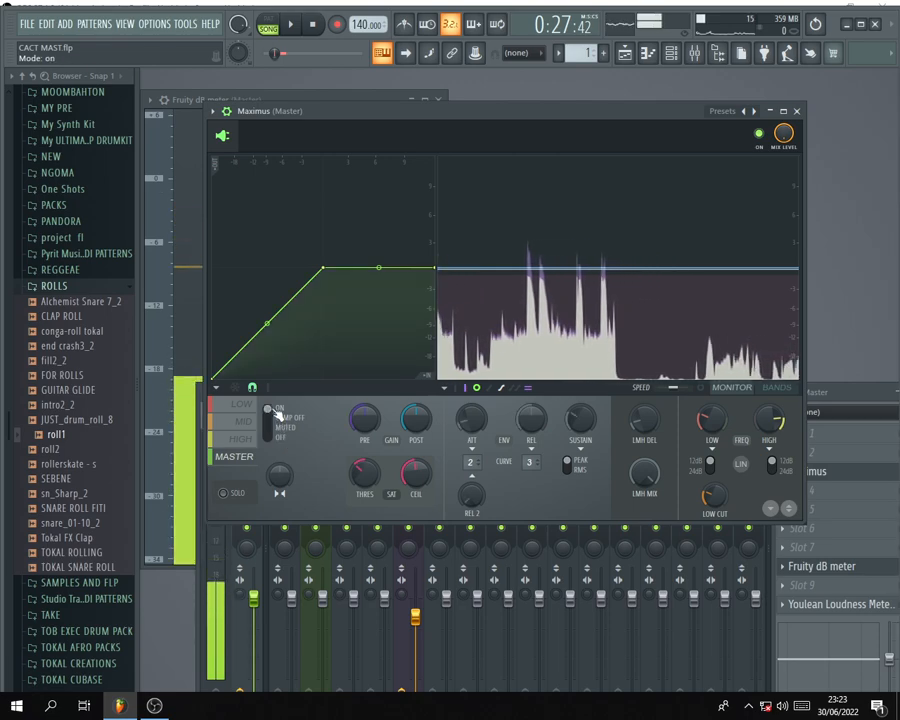
left_click(276, 419)
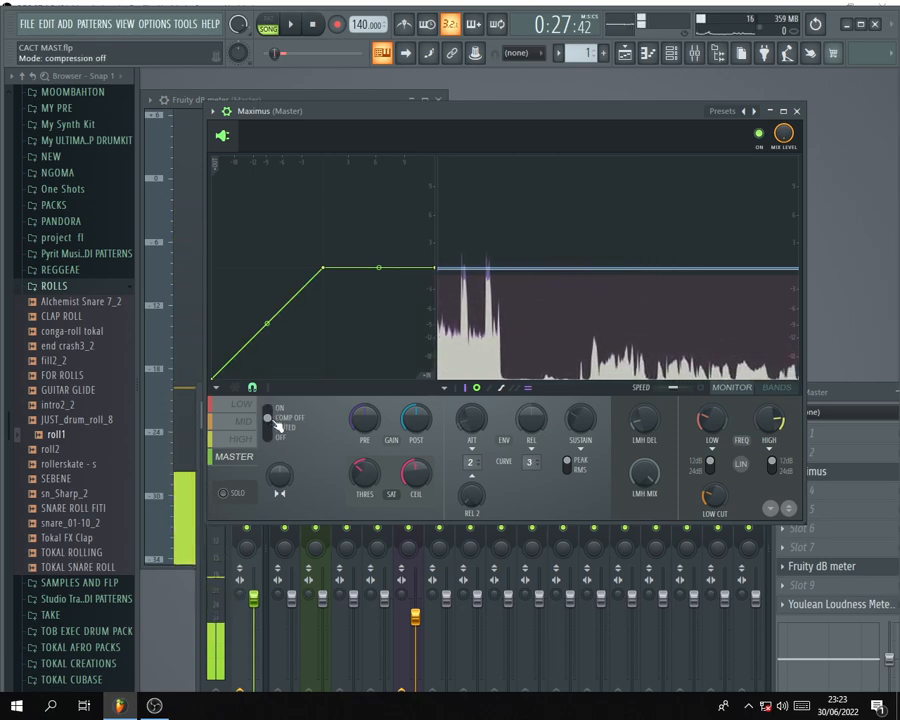
left_click(273, 410)
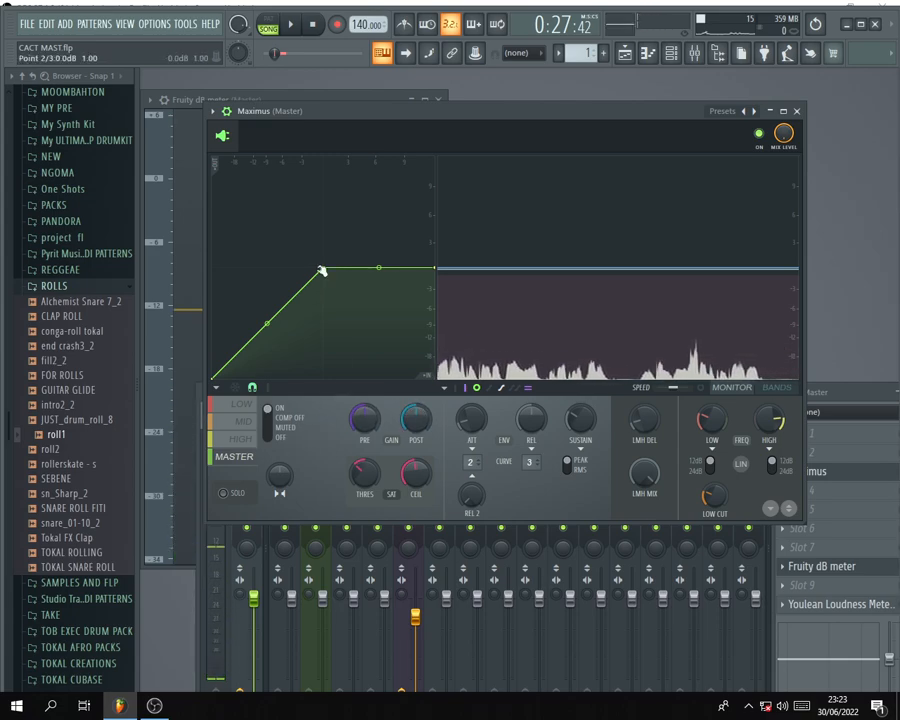
Lower the middle point of the master band's compression curve below 0 dB and audition the song with it.
left_click_drag(322, 270, 322, 277)
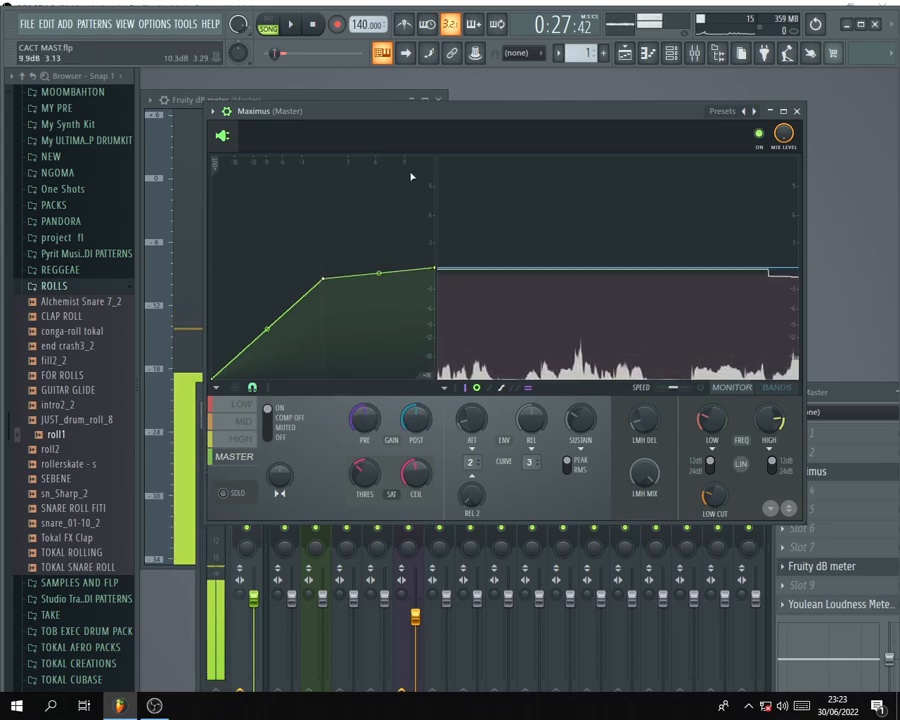
key("space")
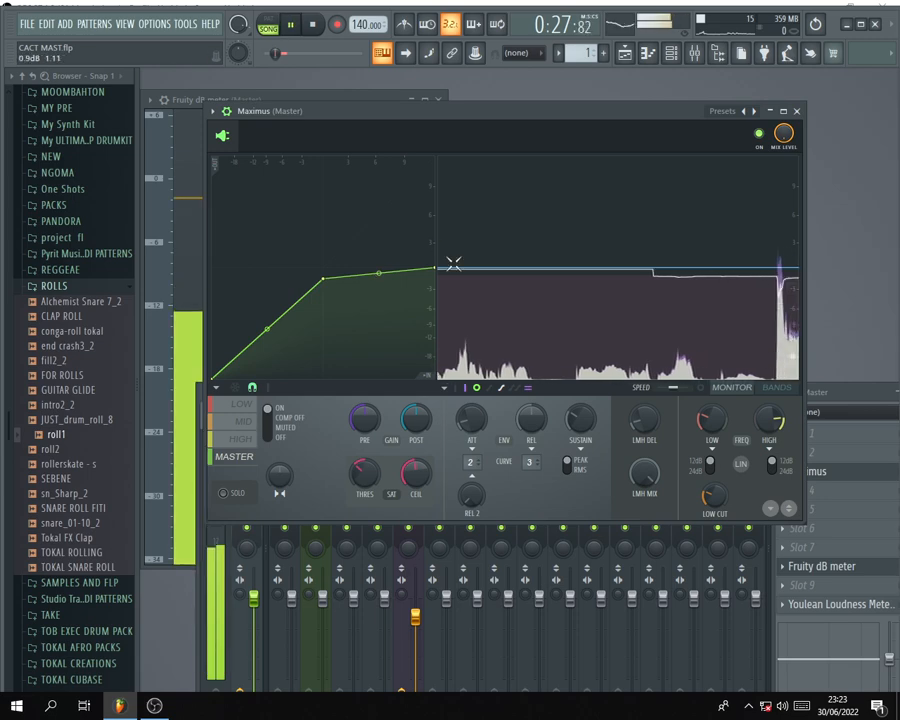
key("space")
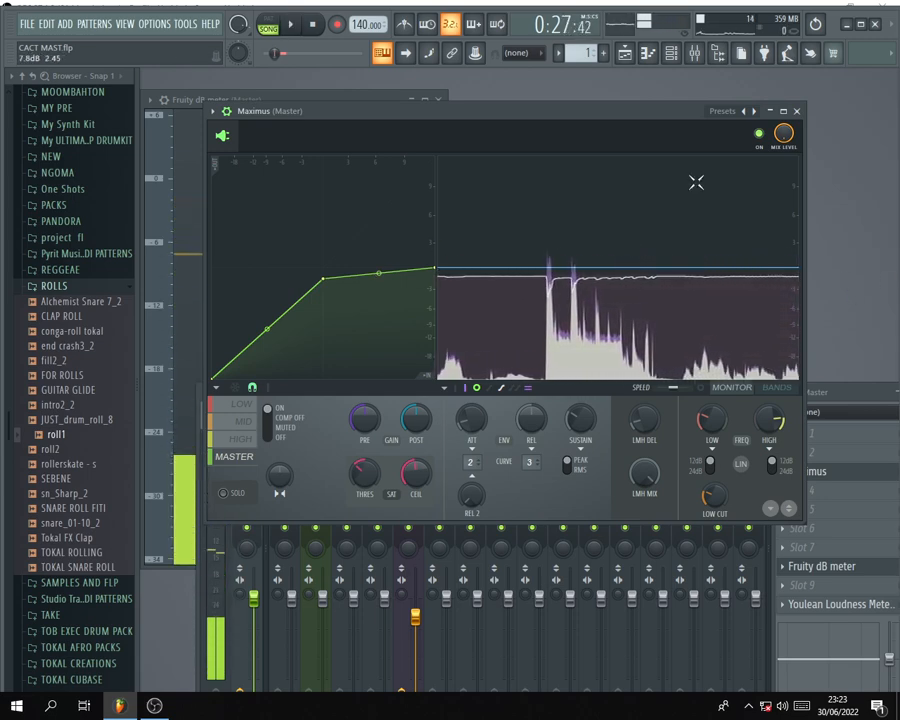
Compare the current Maximus settings with the spare state during playback, return to the current settings and stop the song.
left_click_drag(446, 118, 426, 120)
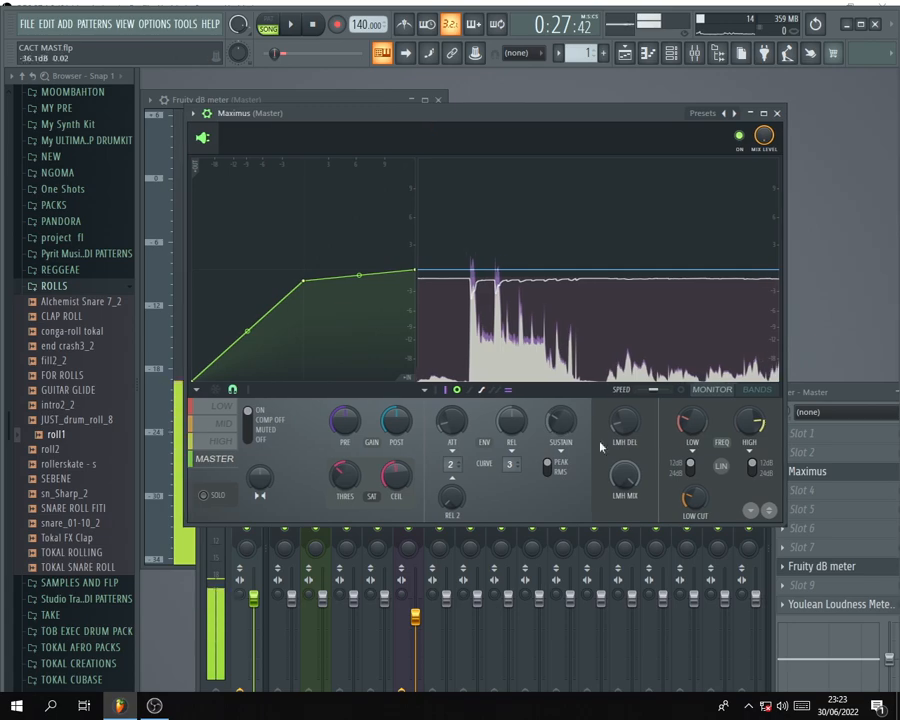
left_click(770, 512)
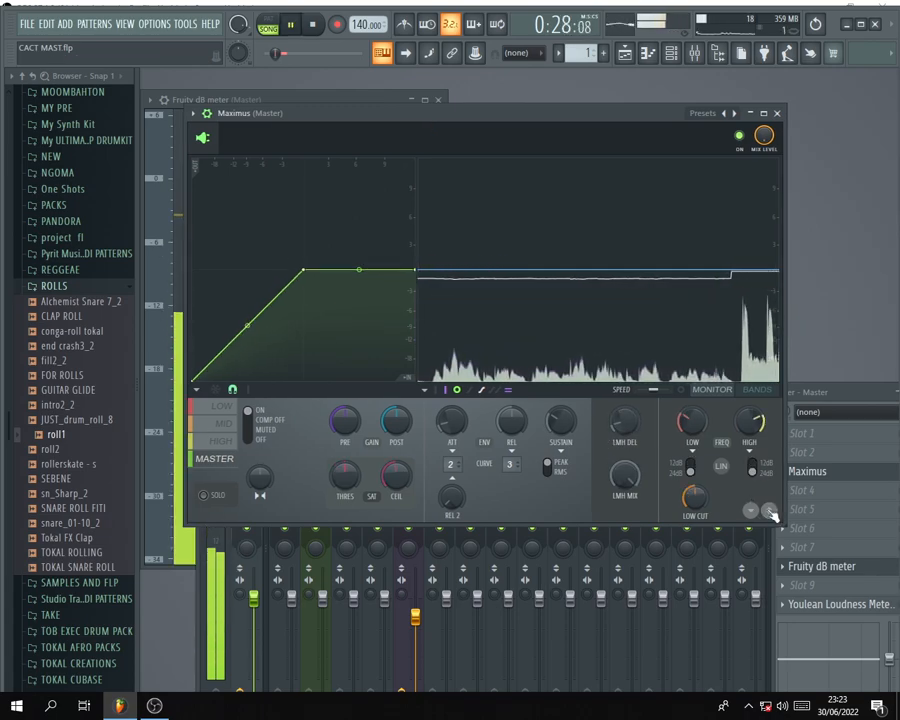
left_click(771, 512)
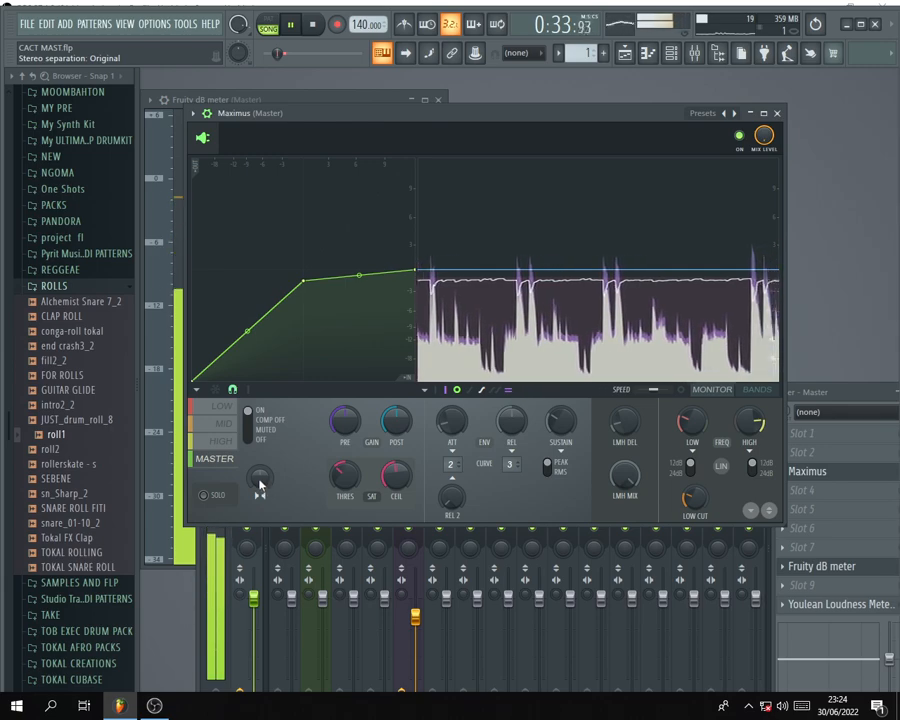
key("space")
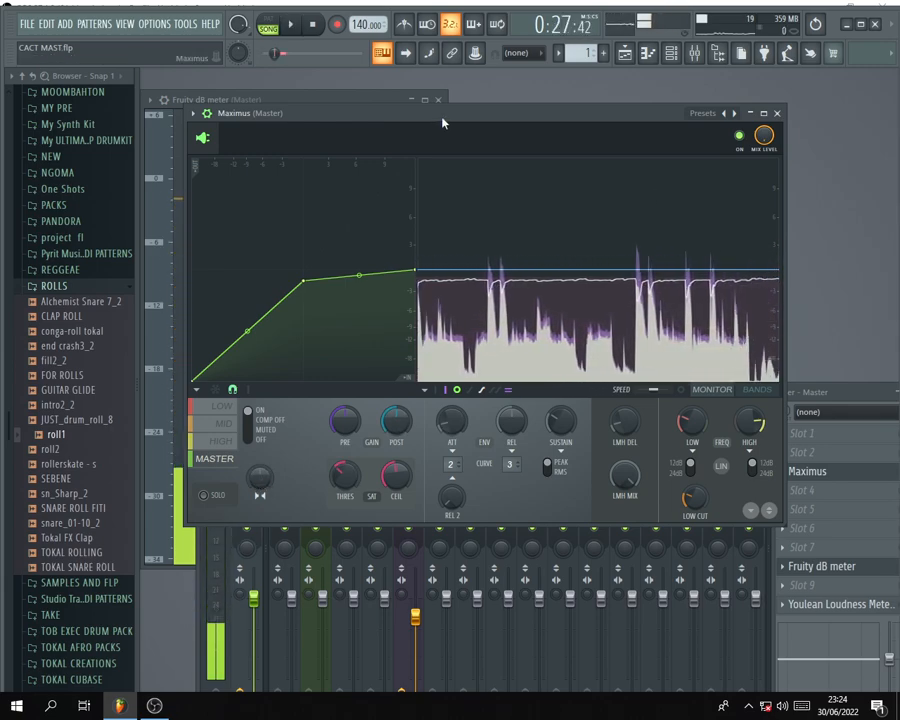
left_click_drag(443, 122, 508, 110)
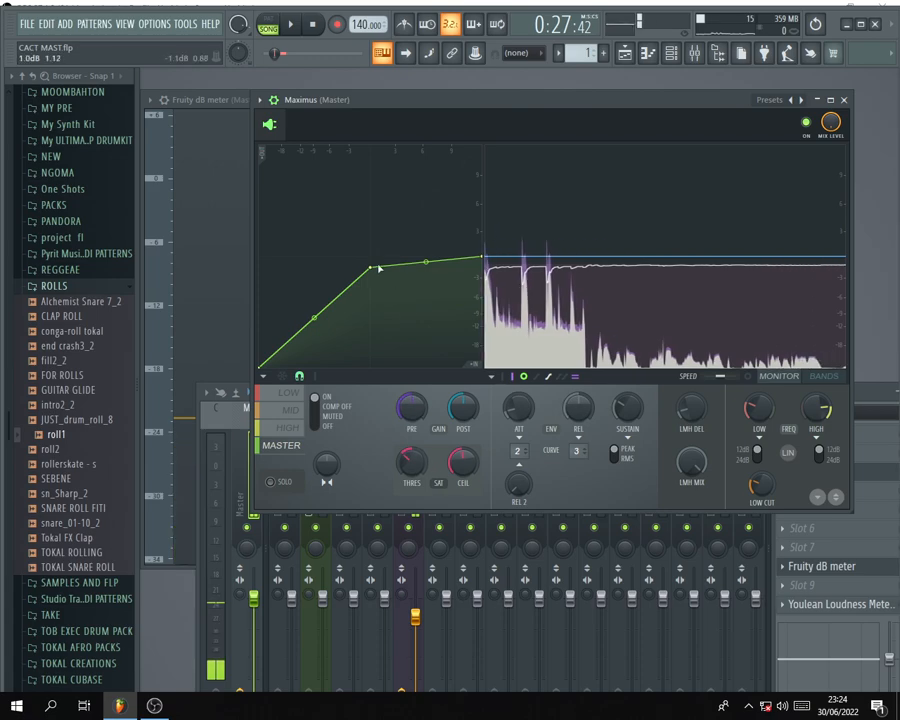
left_click_drag(478, 106, 438, 111)
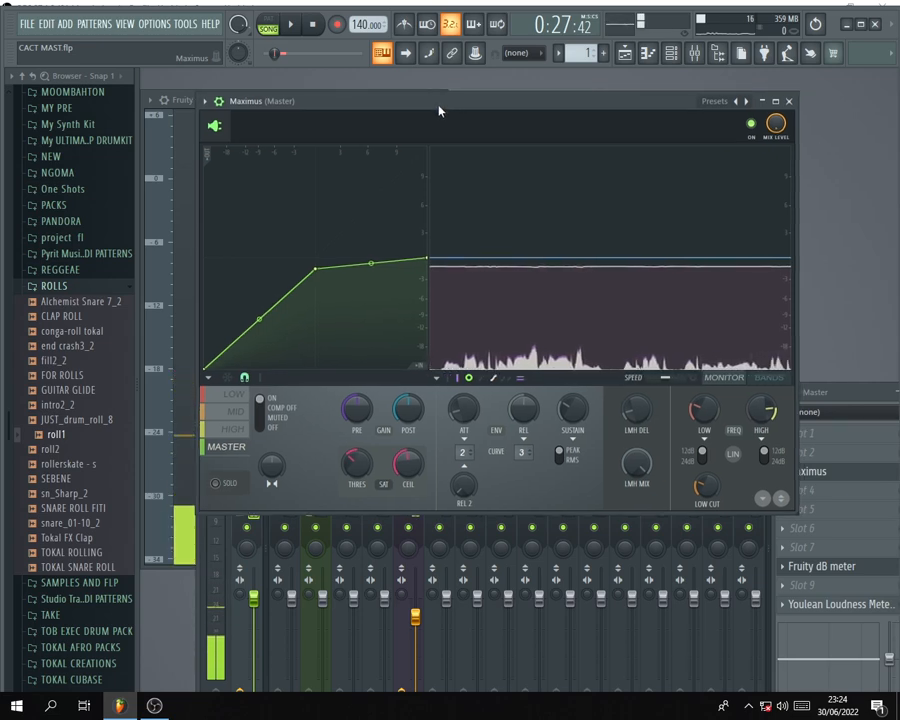
Set the master band to Comp Off with its curve's middle point at 0.0 dB, and close Maximus and the Fruity dB meter.
left_click(263, 411)
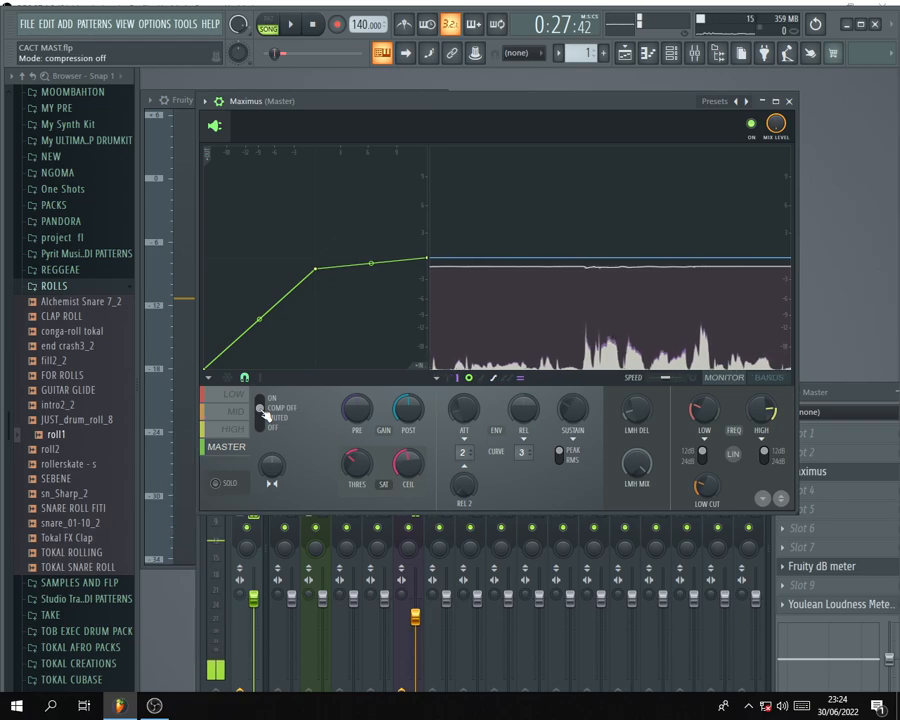
left_click_drag(315, 268, 316, 258)
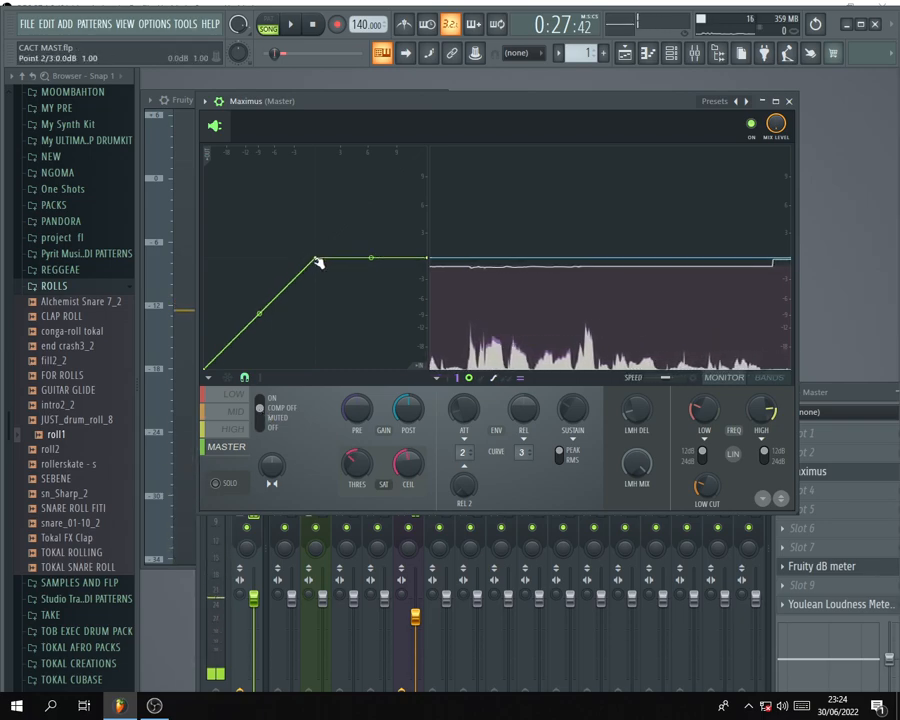
left_click(789, 102)
left_click(442, 98)
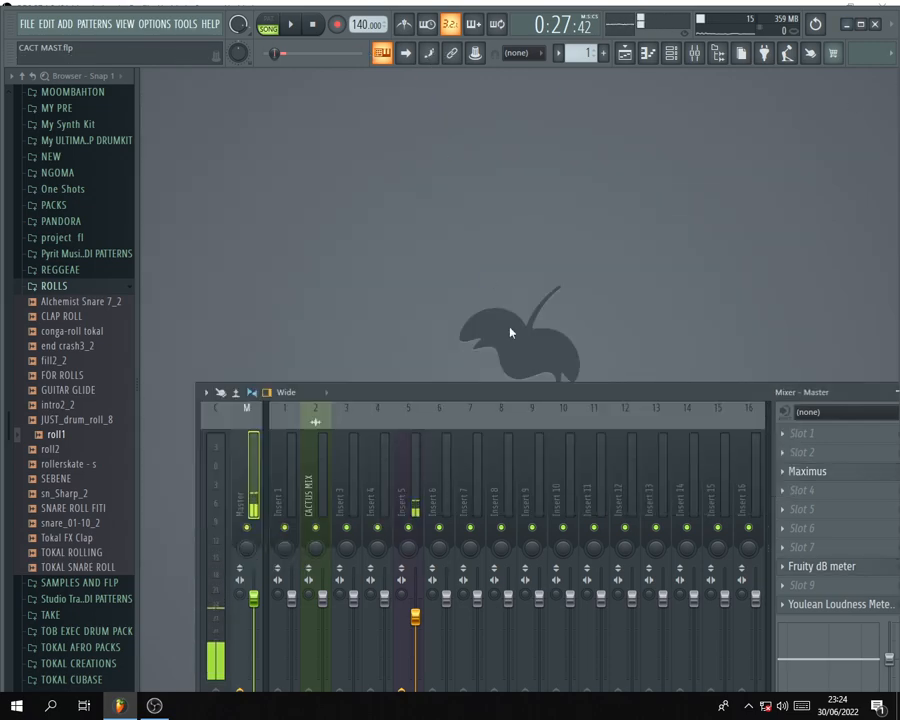
Add The Glue to the master track's effects and move it to slot 3, directly before Maximus.
left_click_drag(502, 390, 453, 146)
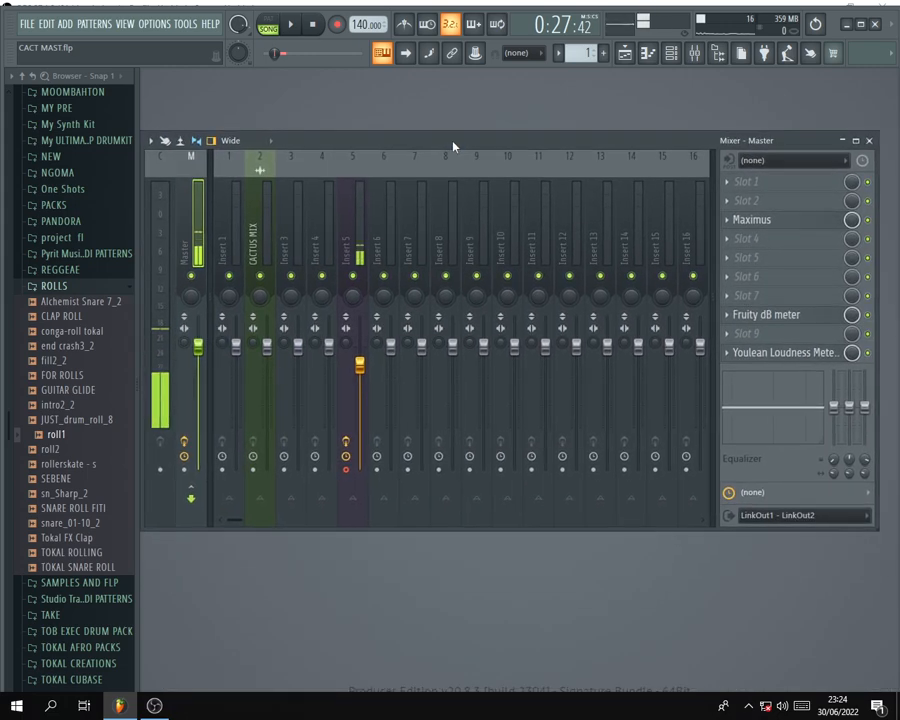
left_click(765, 258)
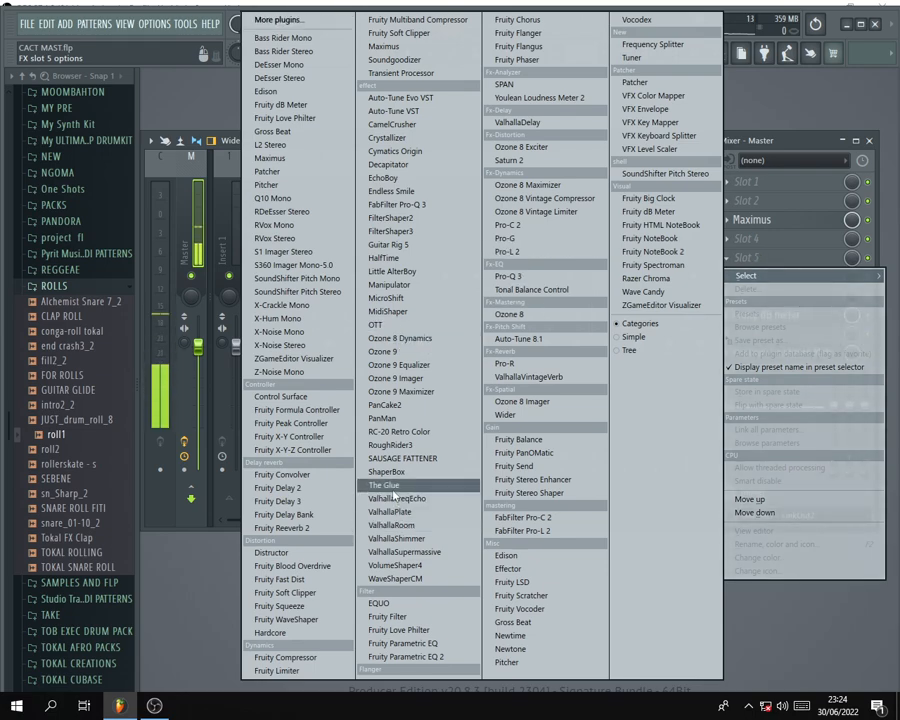
left_click(383, 484)
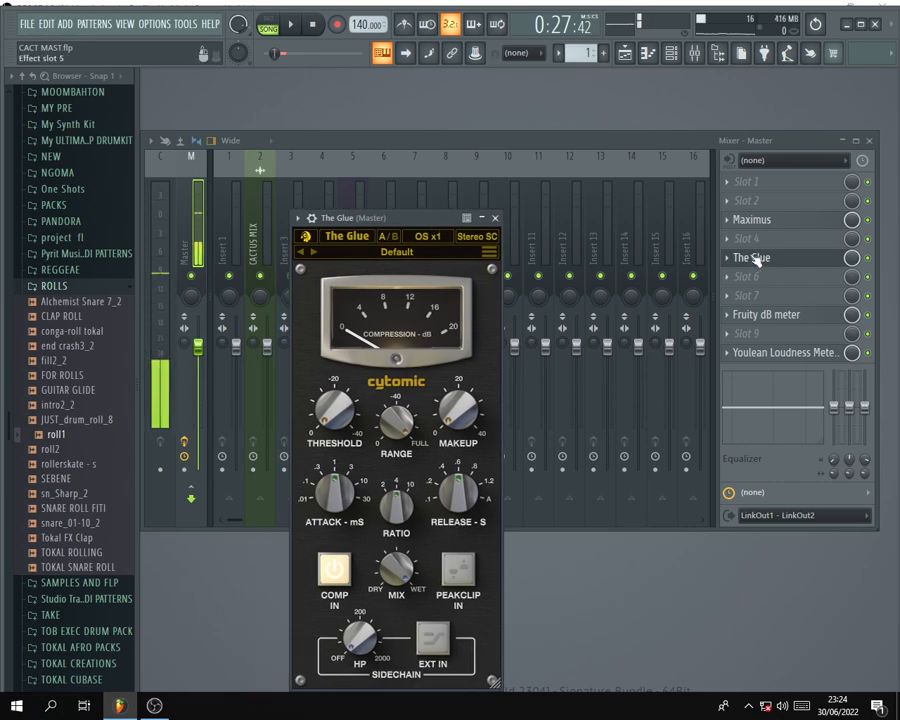
left_click_drag(760, 258, 758, 226)
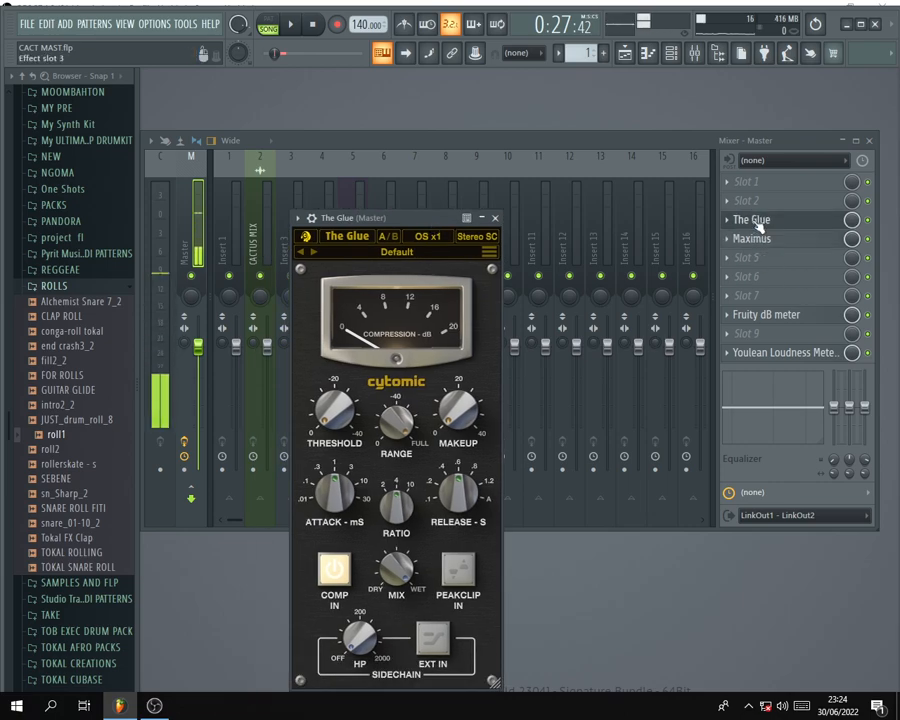
Load the Mastering preset "the glue" in The Glue and close the plugin window.
left_click(392, 256)
mouse_move(462, 280)
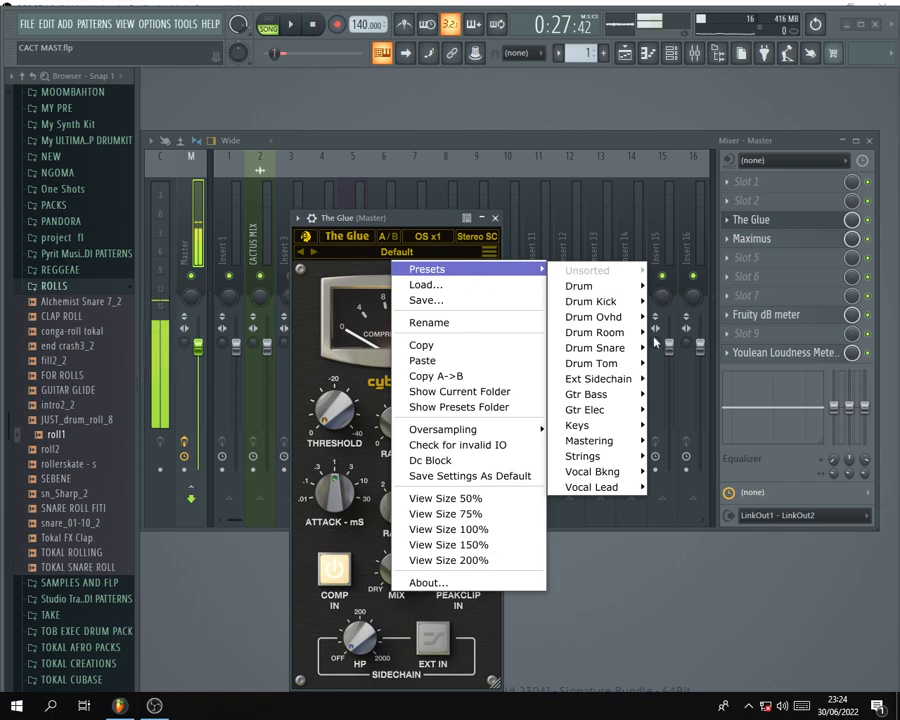
mouse_move(596, 443)
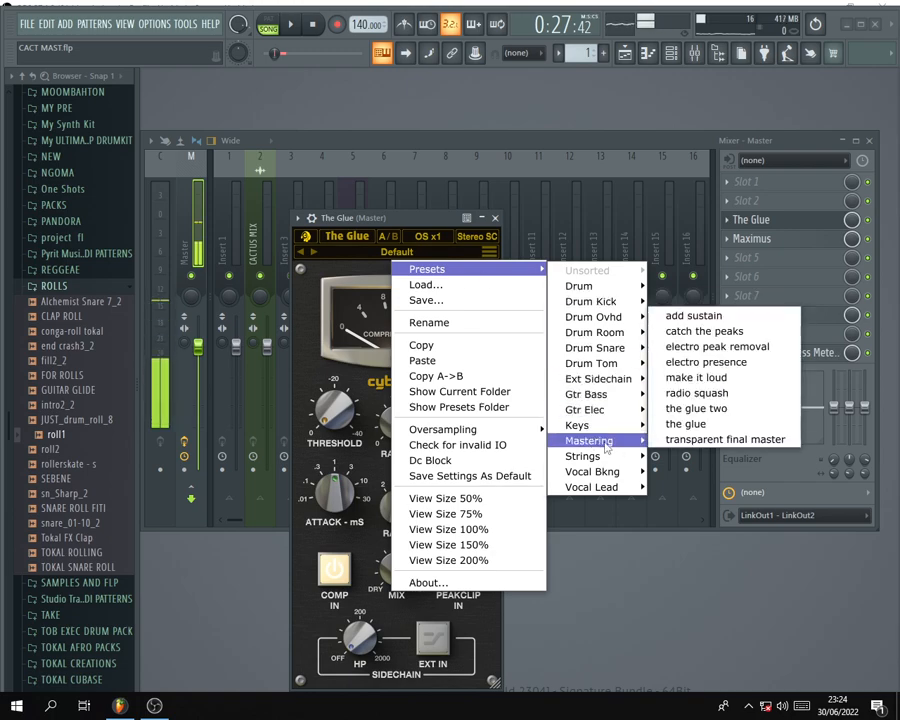
left_click(700, 424)
left_click(495, 218)
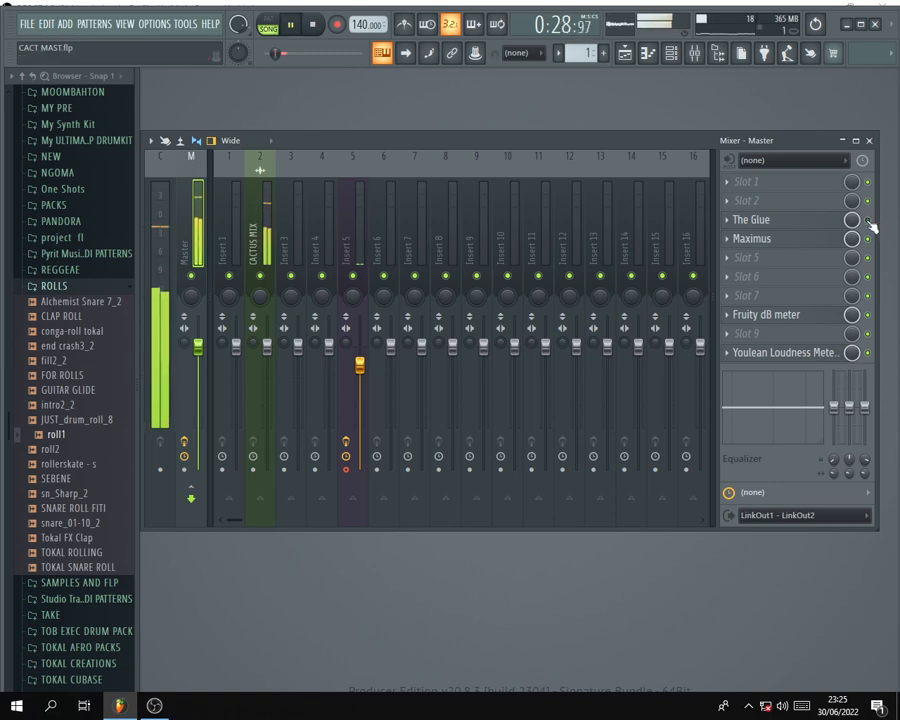
Compare the song's playback with The Glue bypassed and enabled, and save the project with it enabled.
key("space")
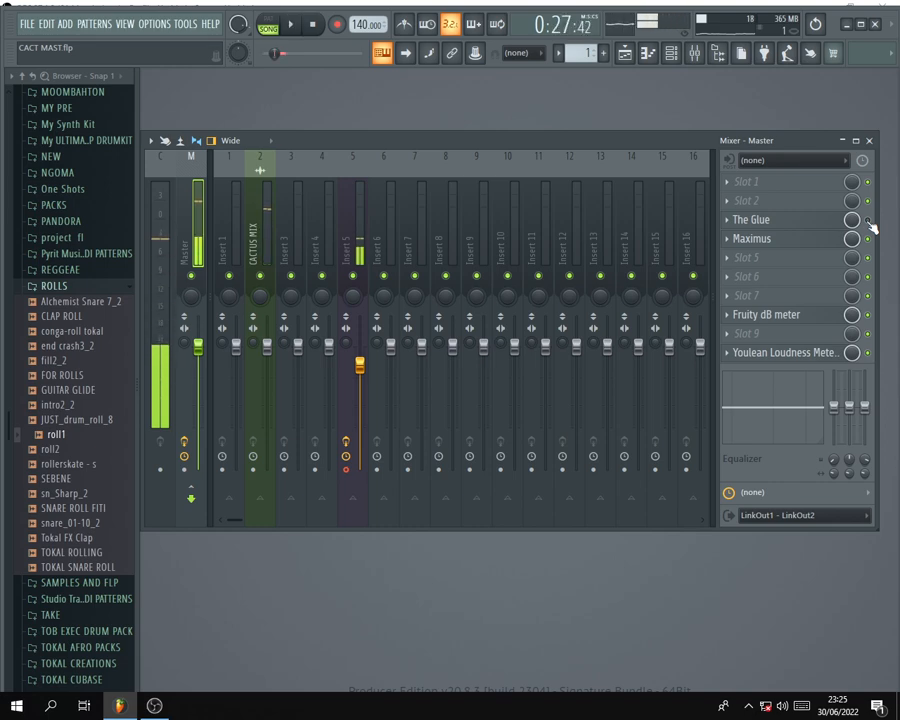
key("space")
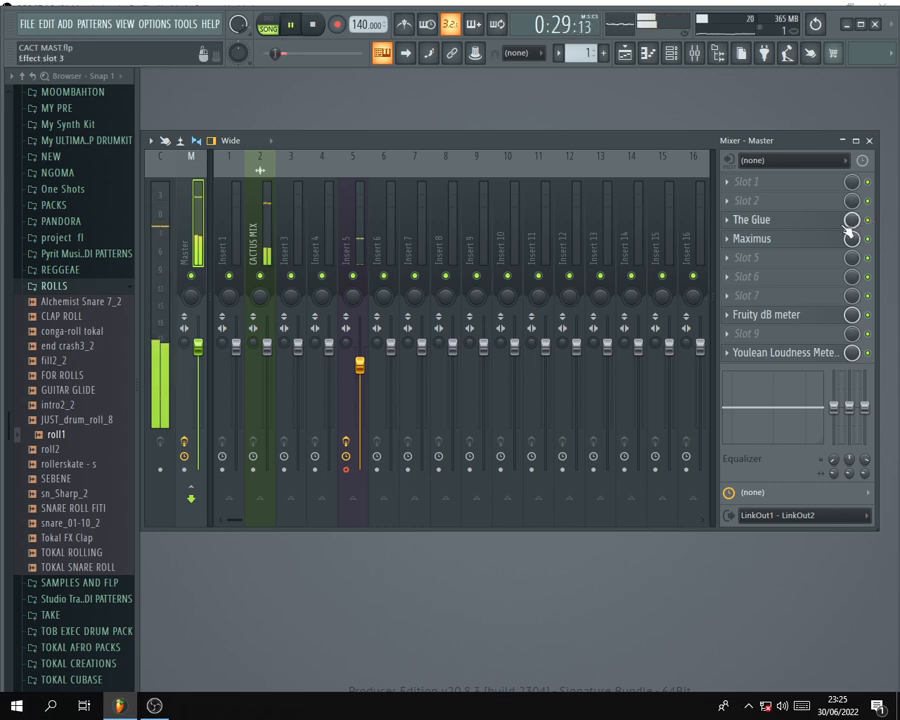
key("space")
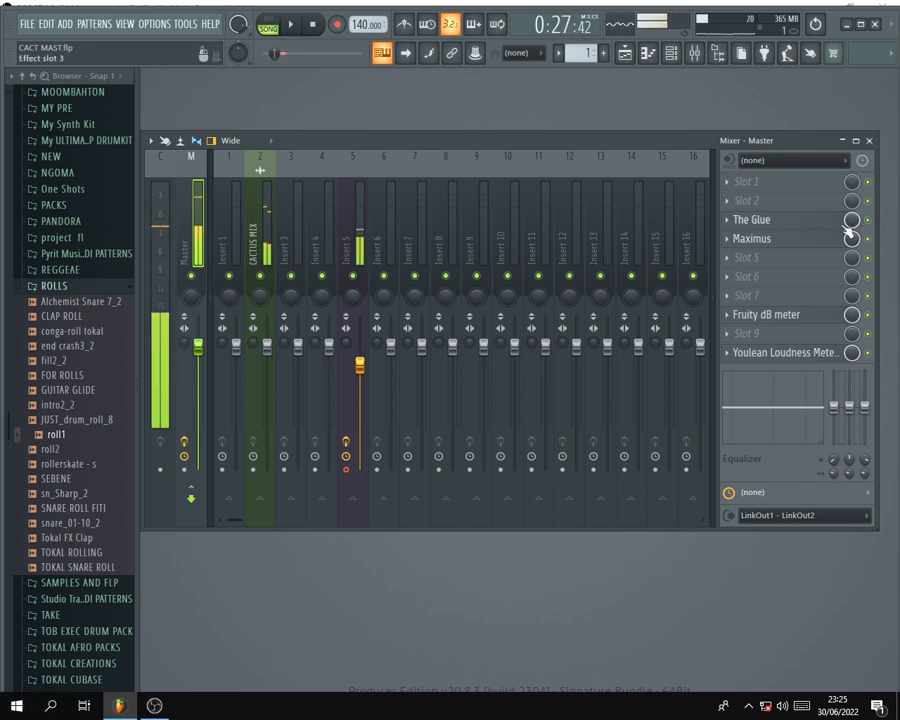
key("ctrl+s")
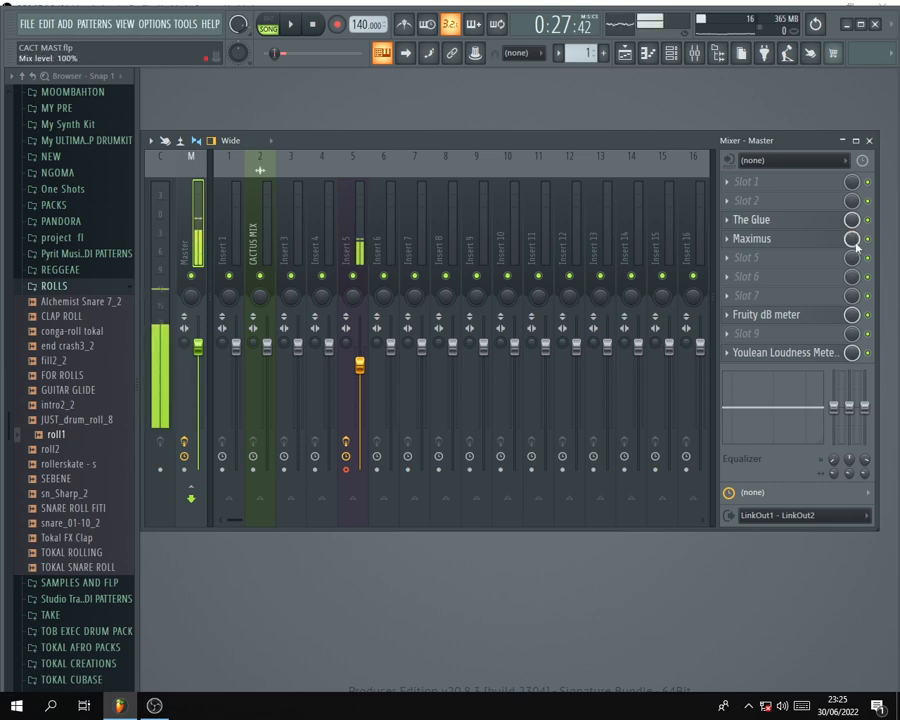
Mute Insert 5, listen to the mastered song without it, and stop playback.
left_click(356, 277)
left_click(354, 277)
key("space")
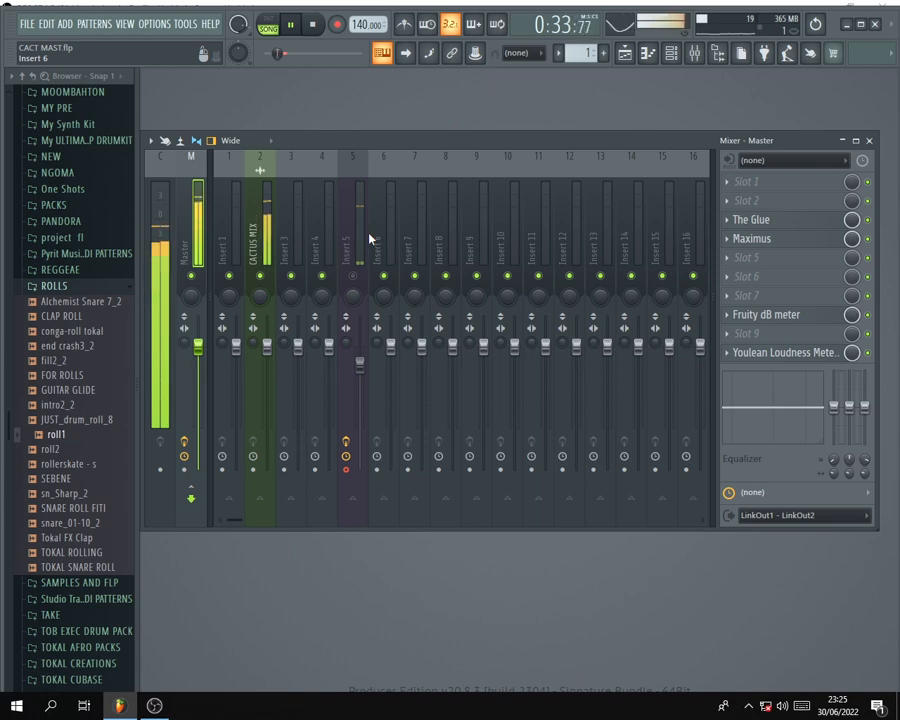
key("space")
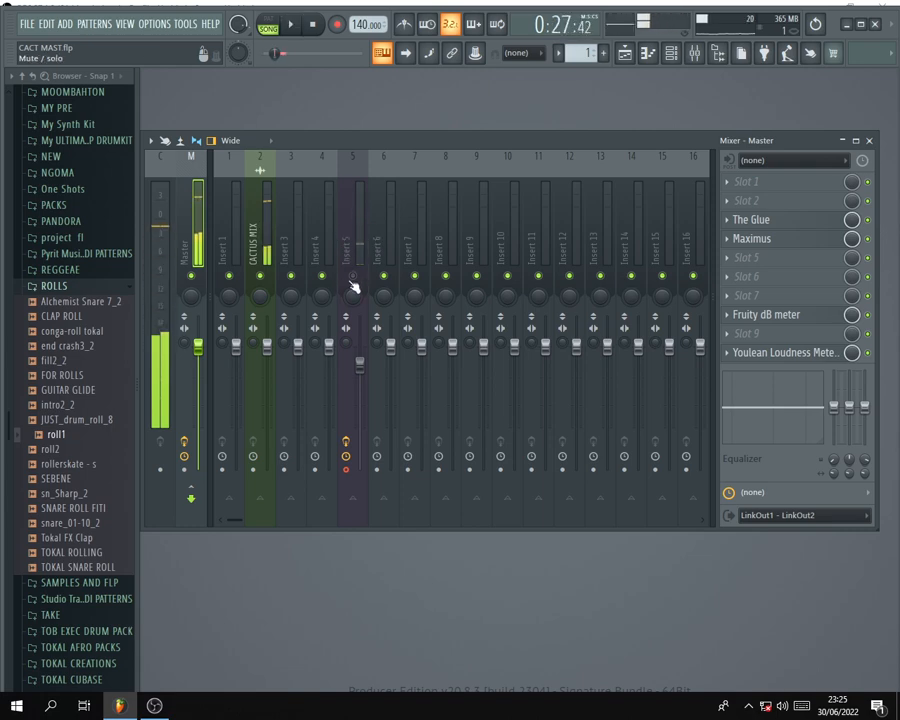
Measure the song's loudness in Youlean Loudness Meter 2 with The Glue and Maximus bypassed on the master track.
left_click(762, 356)
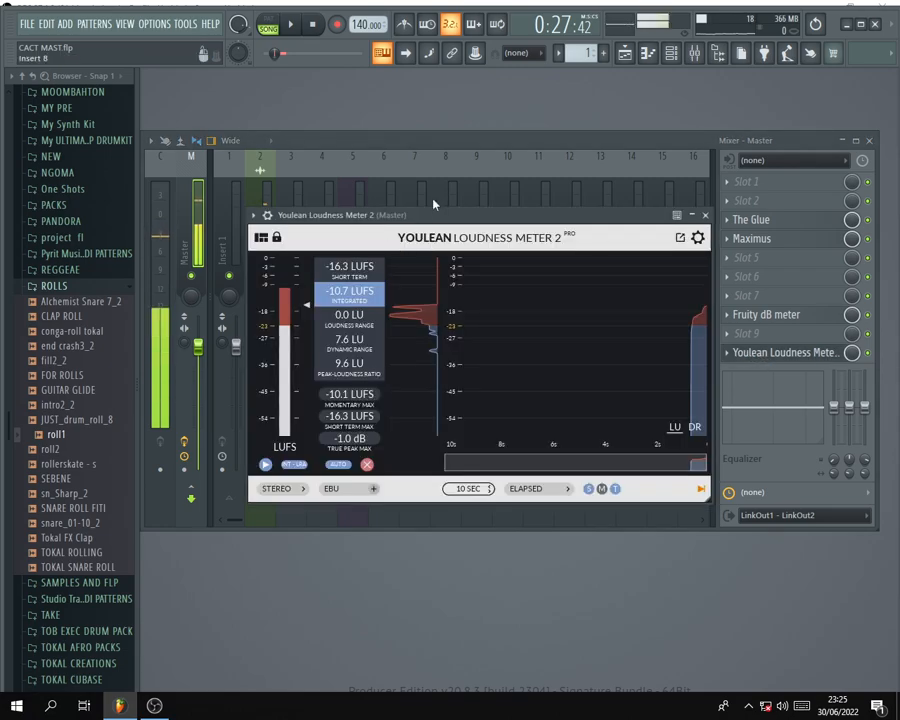
left_click_drag(417, 215, 392, 94)
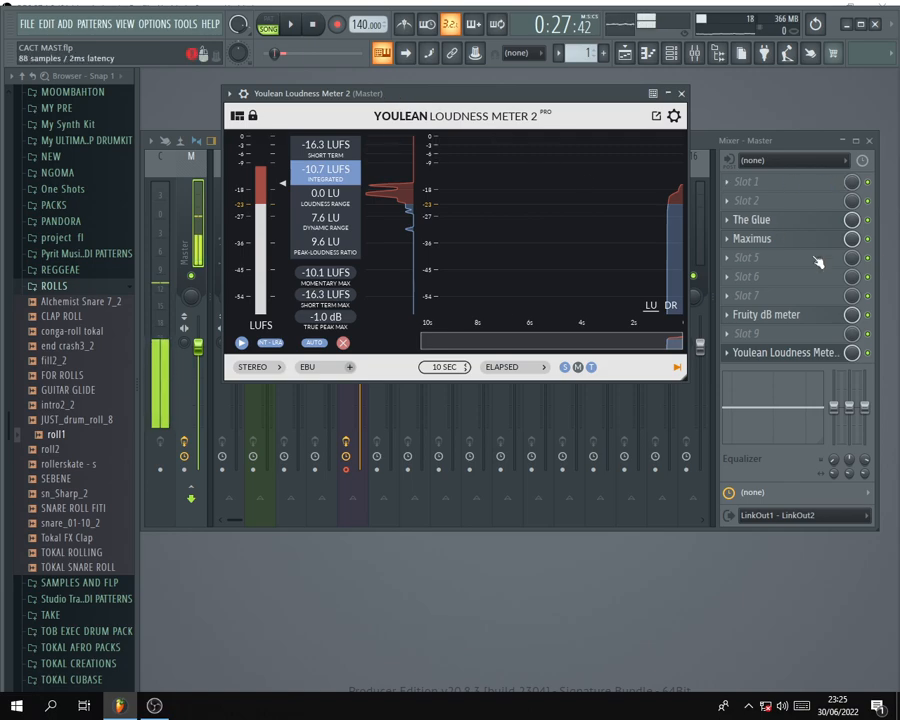
left_click(869, 241)
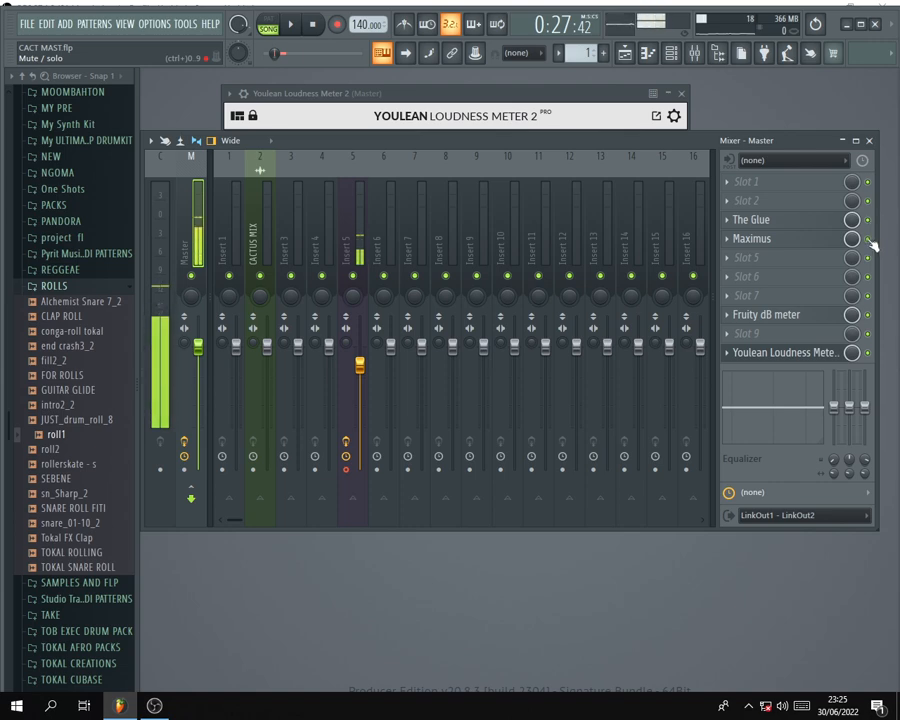
left_click(418, 94)
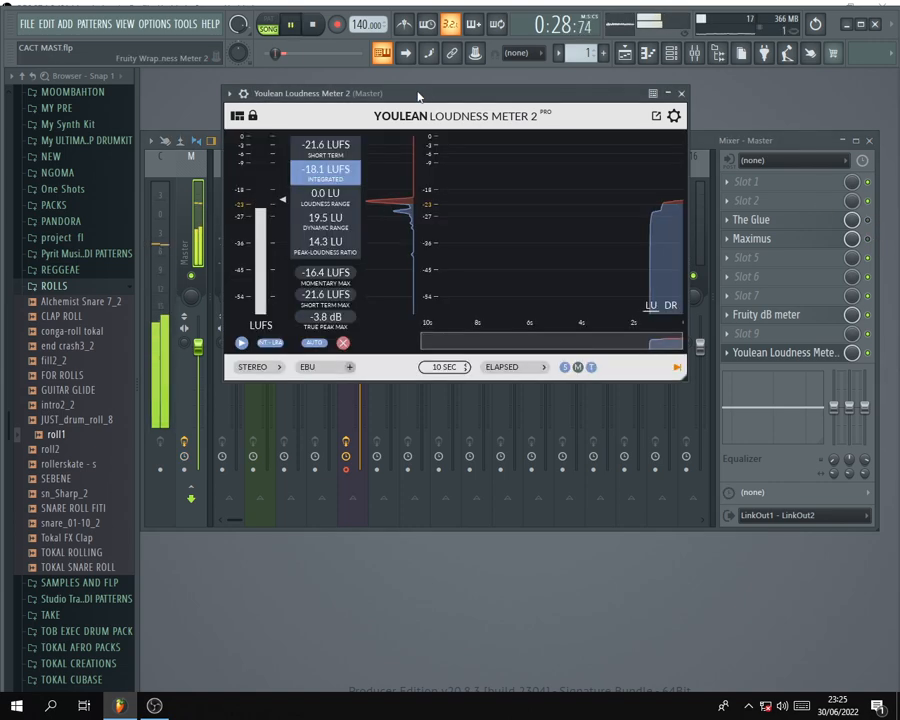
key("space")
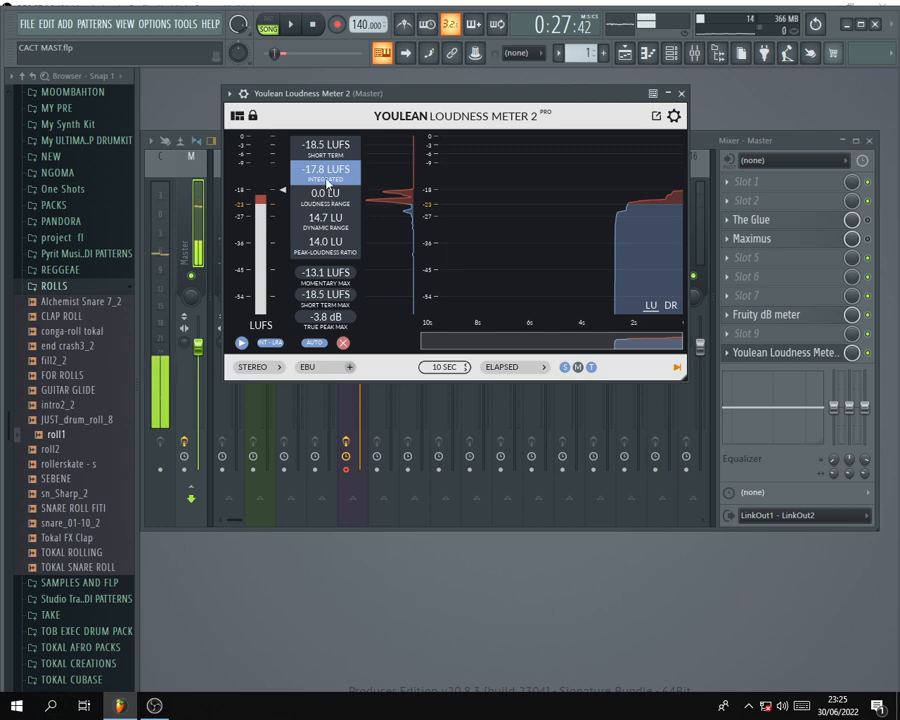
Re-enable Maximus and The Glue, and measure the mastered song's integrated loudness in Youlean Loudness Meter 2.
left_click(875, 236)
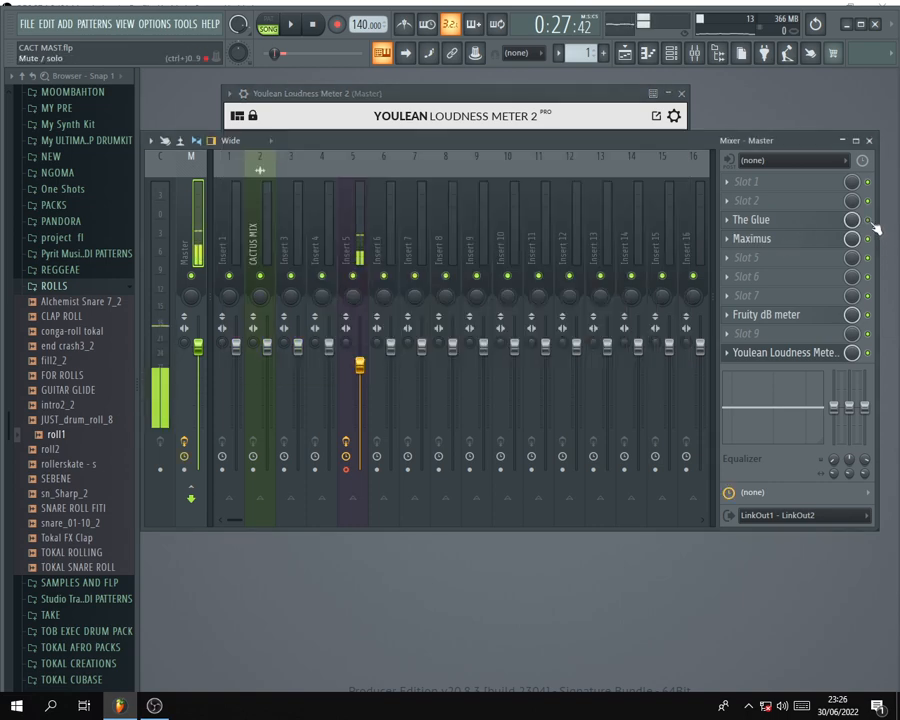
left_click(415, 94)
key("space")
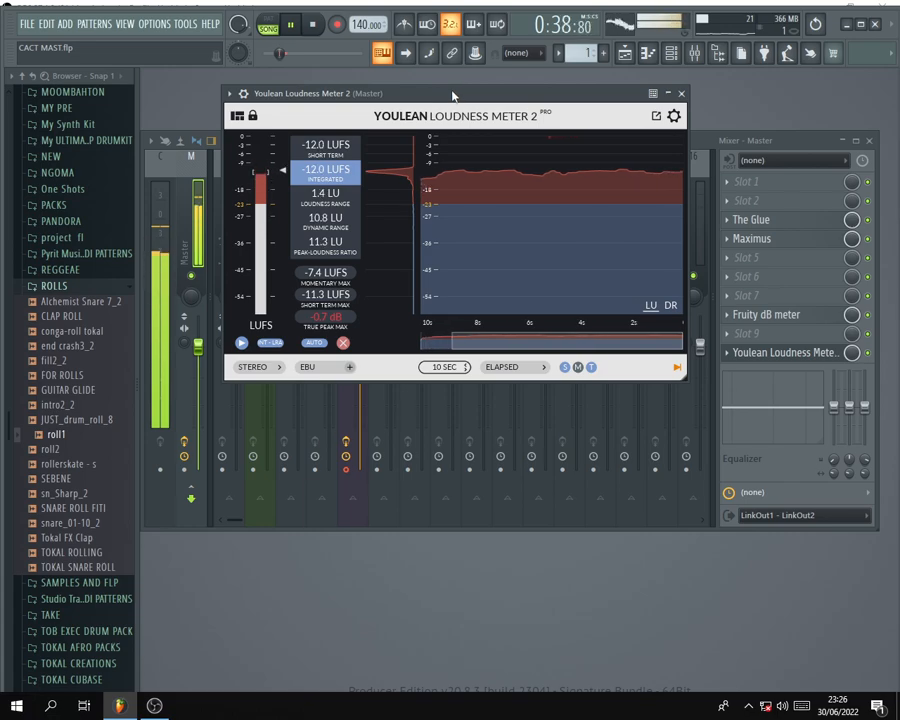
key("space")
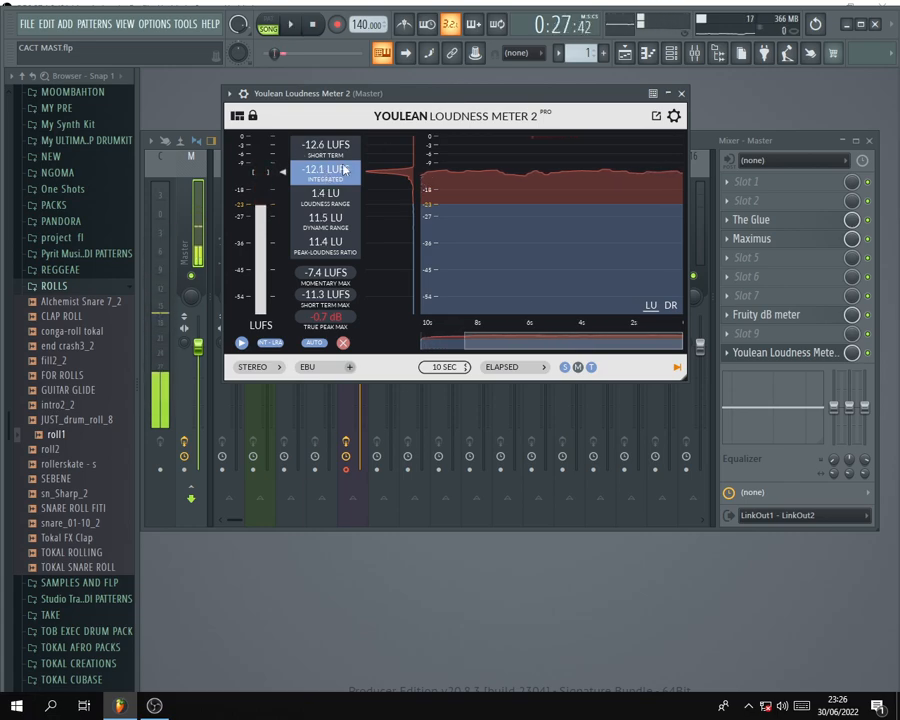
left_click_drag(421, 100, 413, 110)
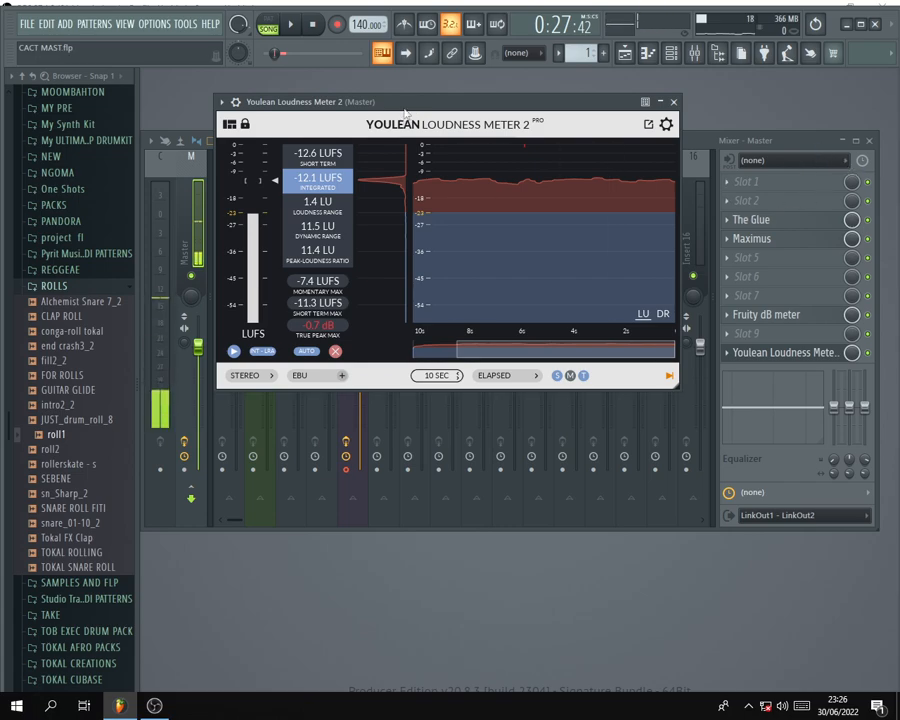
mouse_move(420, 106)
left_mouse_down()
mouse_move(409, 98)
mouse_move(419, 97)
left_mouse_up()
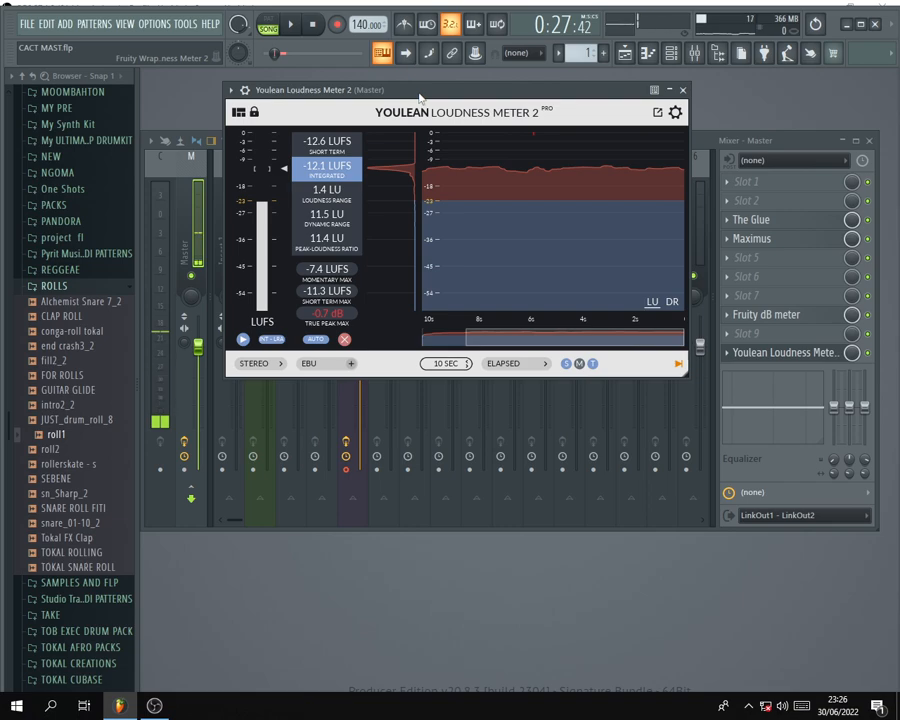
Review the Low band settings of Maximus on the master track.
left_click(704, 146)
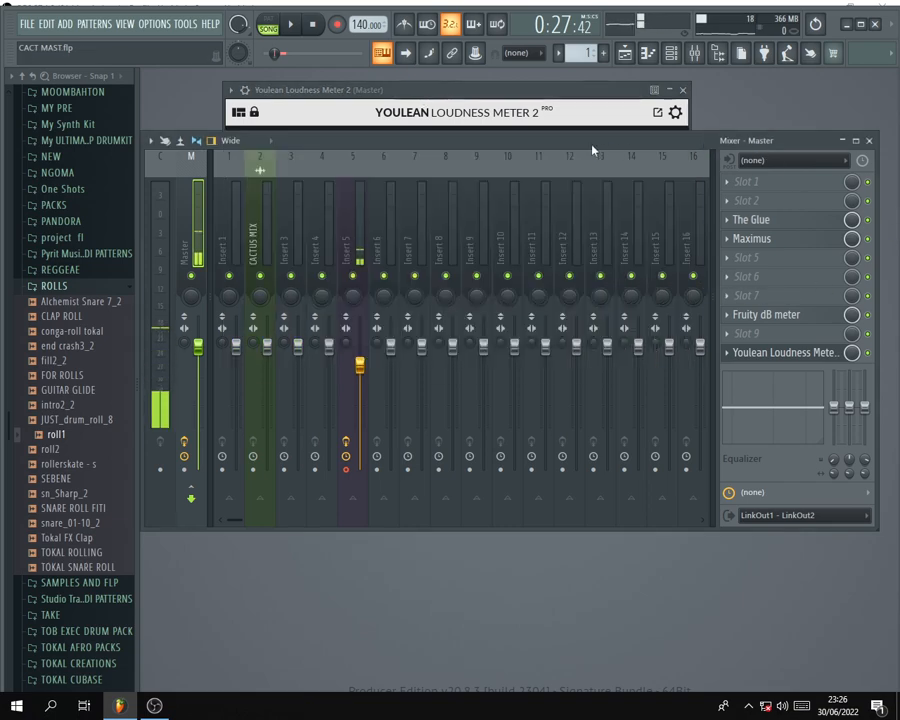
left_click_drag(592, 148, 597, 173)
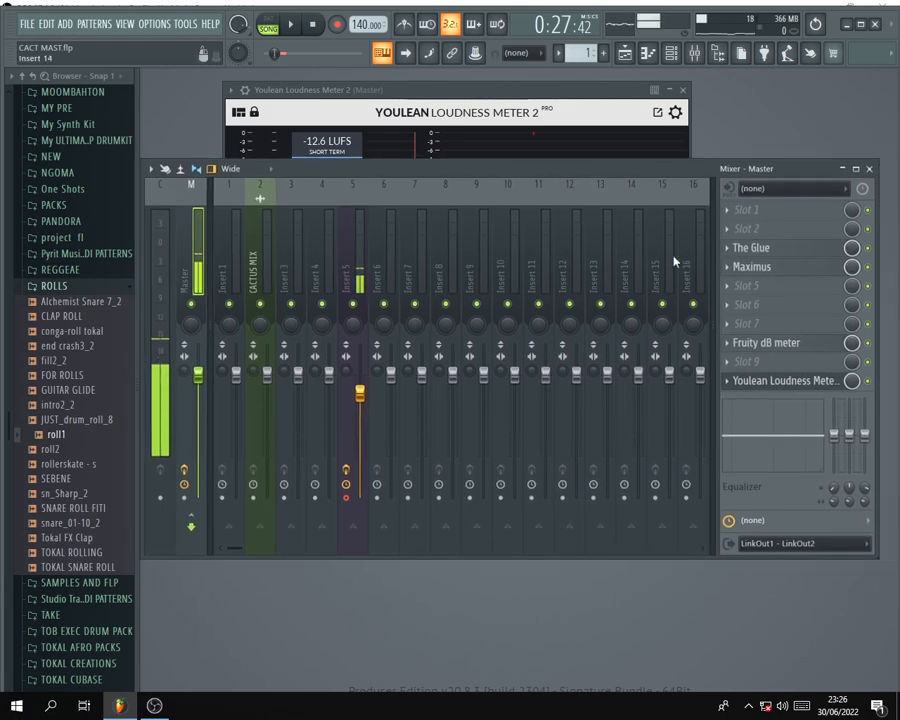
left_click(764, 273)
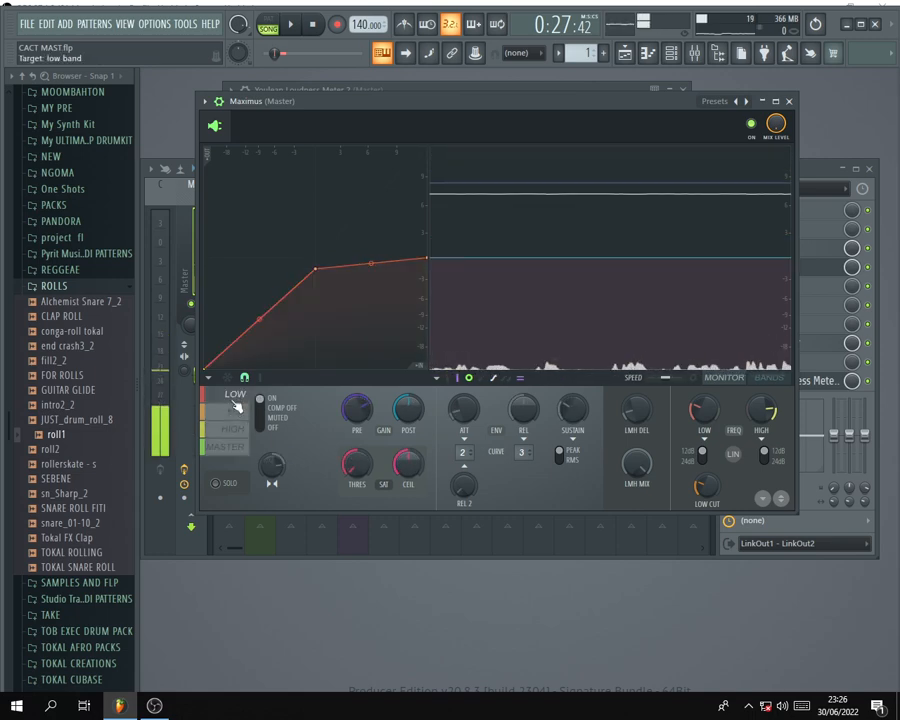
left_click(789, 102)
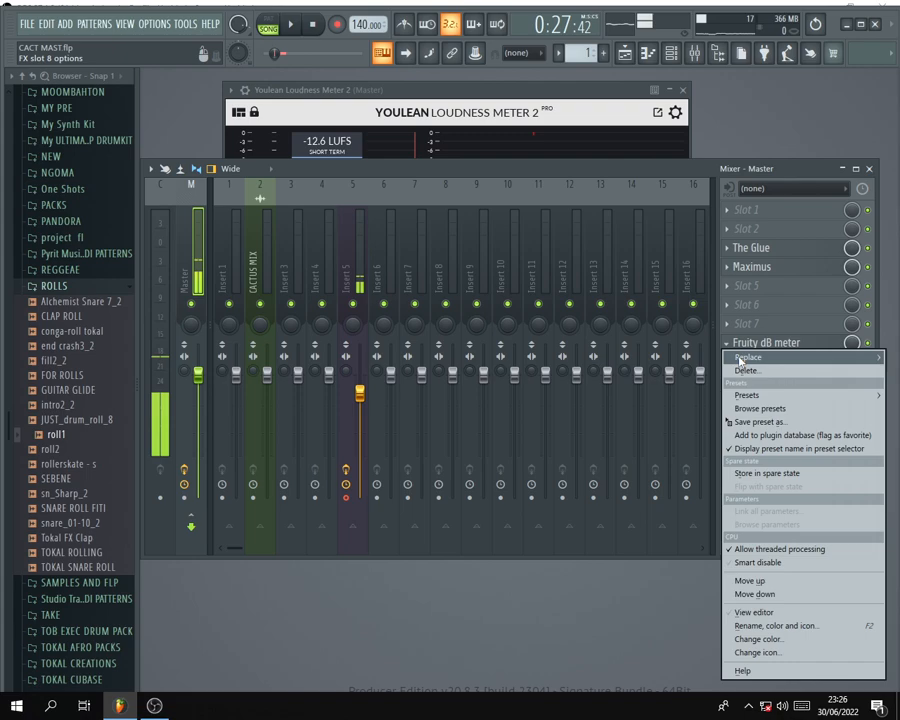
Delete Fruity dB meter from the master track and move the mixer lower to uncover the Youlean readings.
left_click(746, 370)
left_click(517, 399)
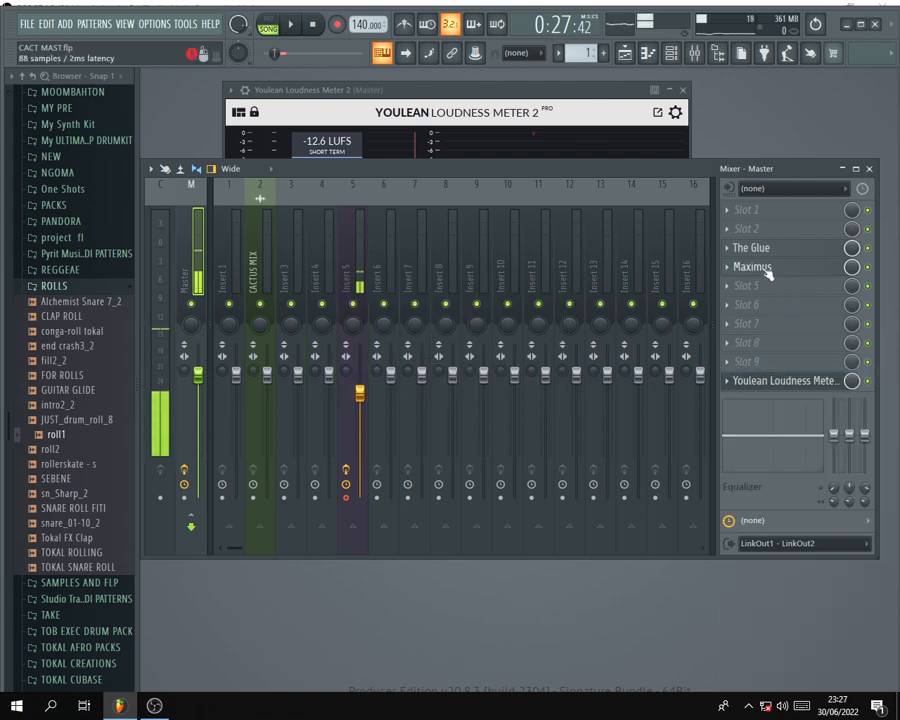
left_click_drag(444, 174, 438, 259)
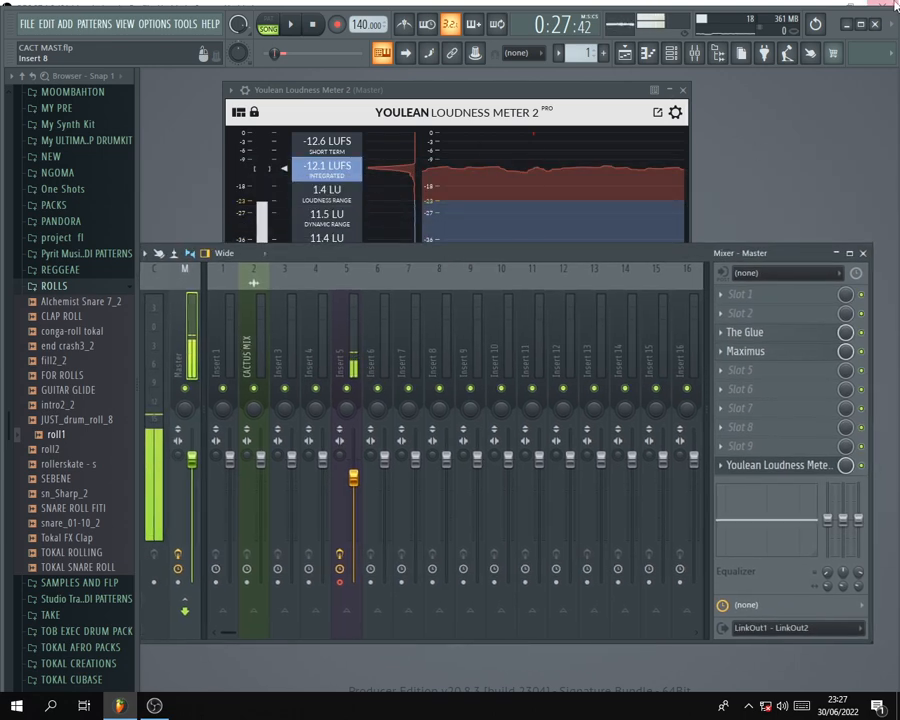
Check the frequency bands display in Maximus, and move Maximus to slot 5 of the master track.
left_click(764, 352)
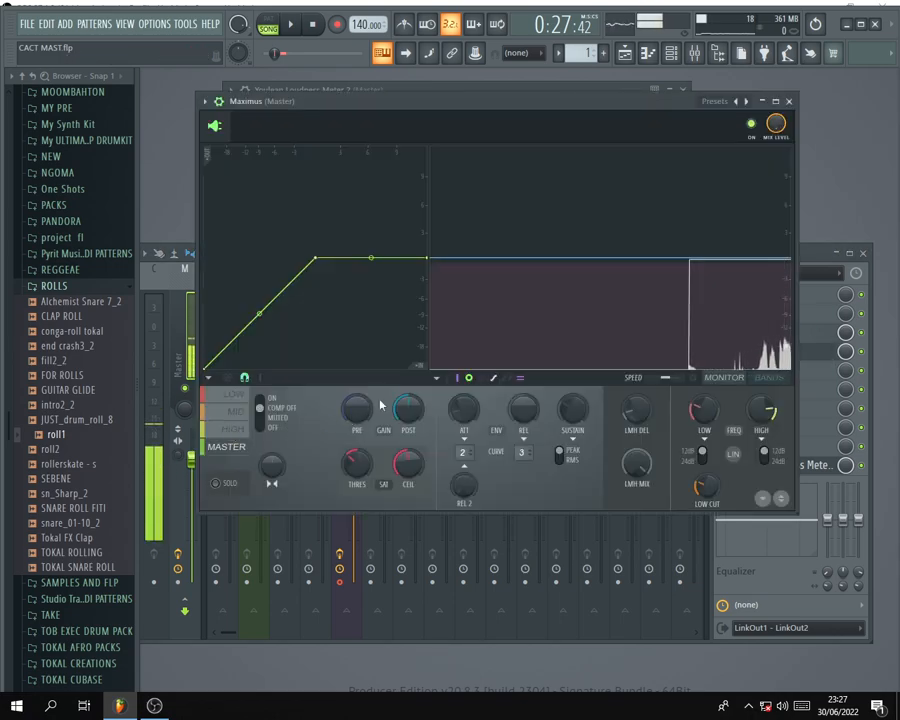
left_click(770, 380)
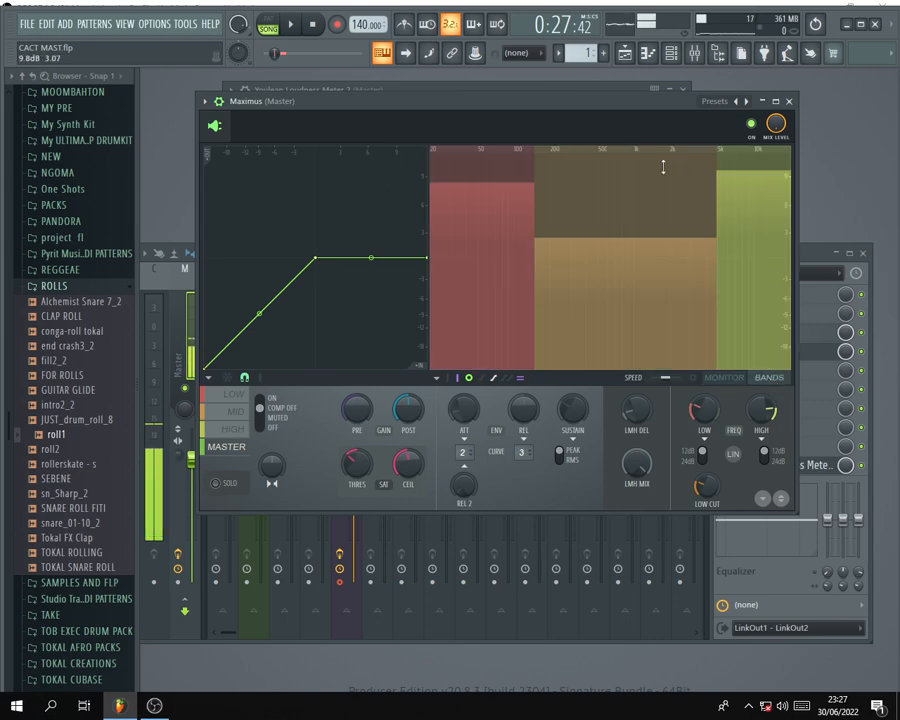
left_click(788, 101)
left_click_drag(768, 356, 764, 371)
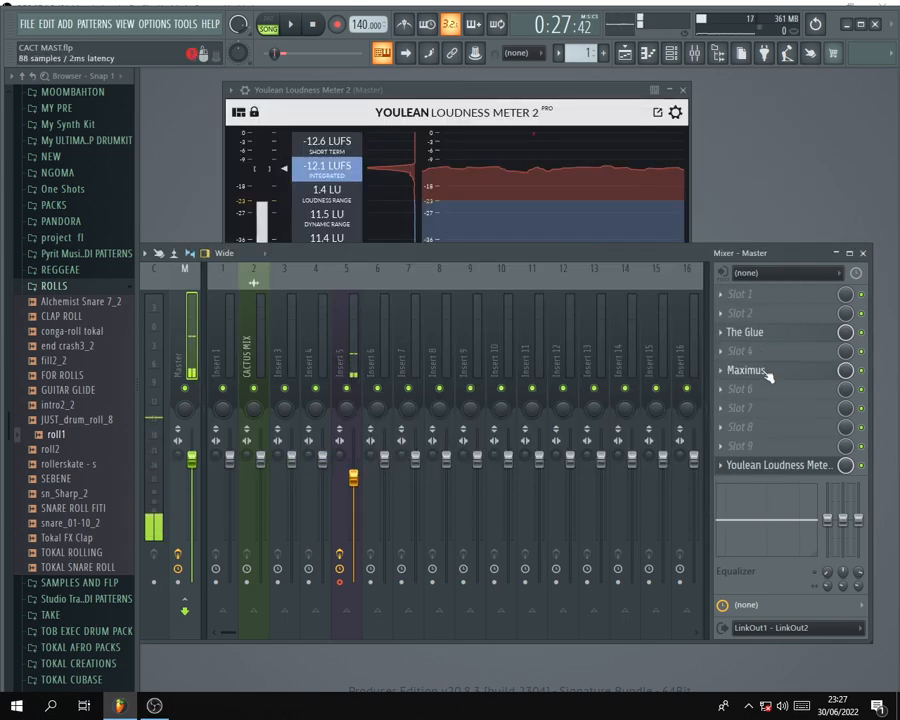
Add Fruity Parametric EQ 2 to slot 1 of the master track and view the song's spectrum during playback.
left_click(758, 313)
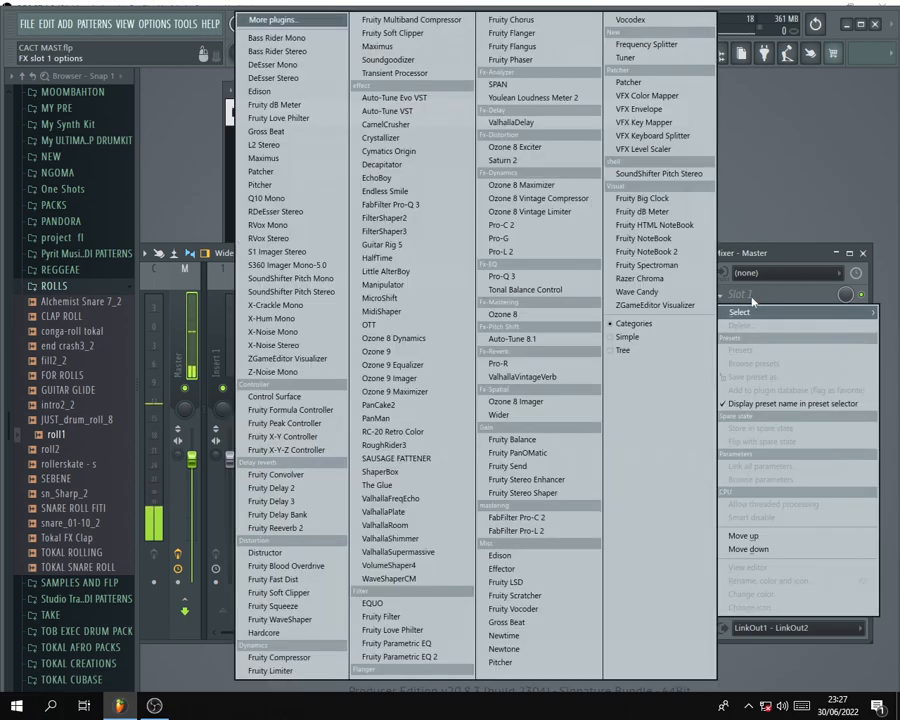
left_click(433, 656)
left_click_drag(391, 242, 451, 202)
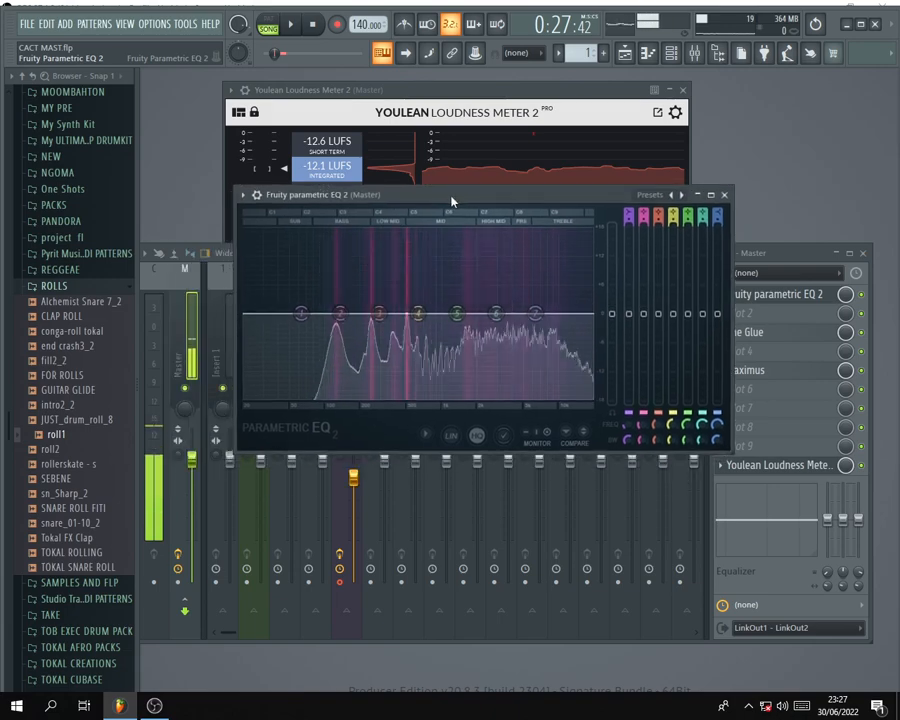
key("space")
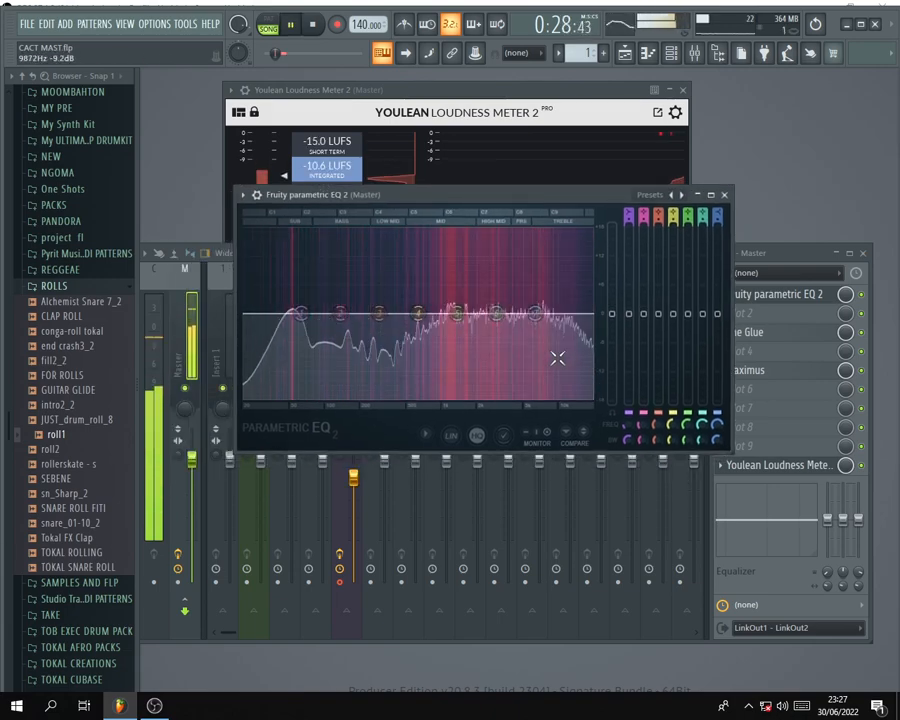
key("space")
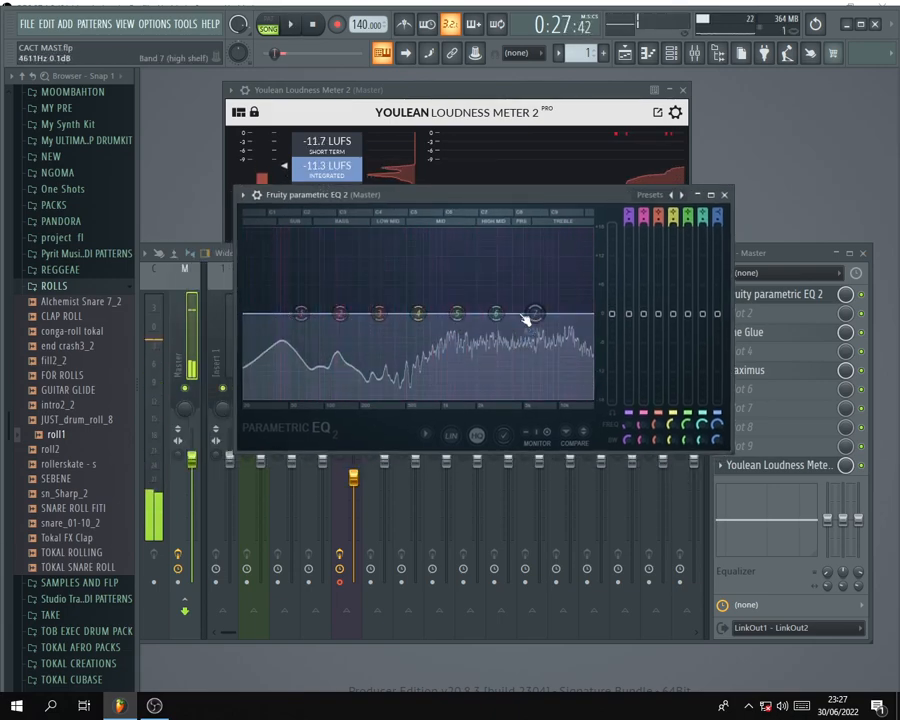
Slightly boost EQ band 6 at about 3.6 kHz and the band 7 high shelf at about 6.2 kHz while auditioning the song.
left_click_drag(496, 313, 506, 308)
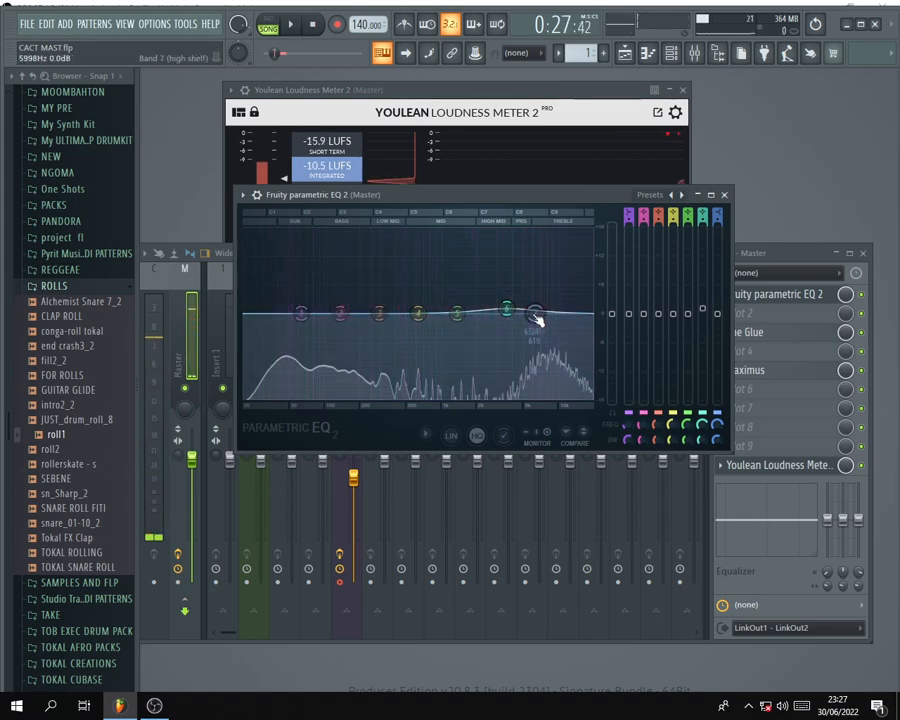
key("space")
left_click_drag(534, 314, 485, 289)
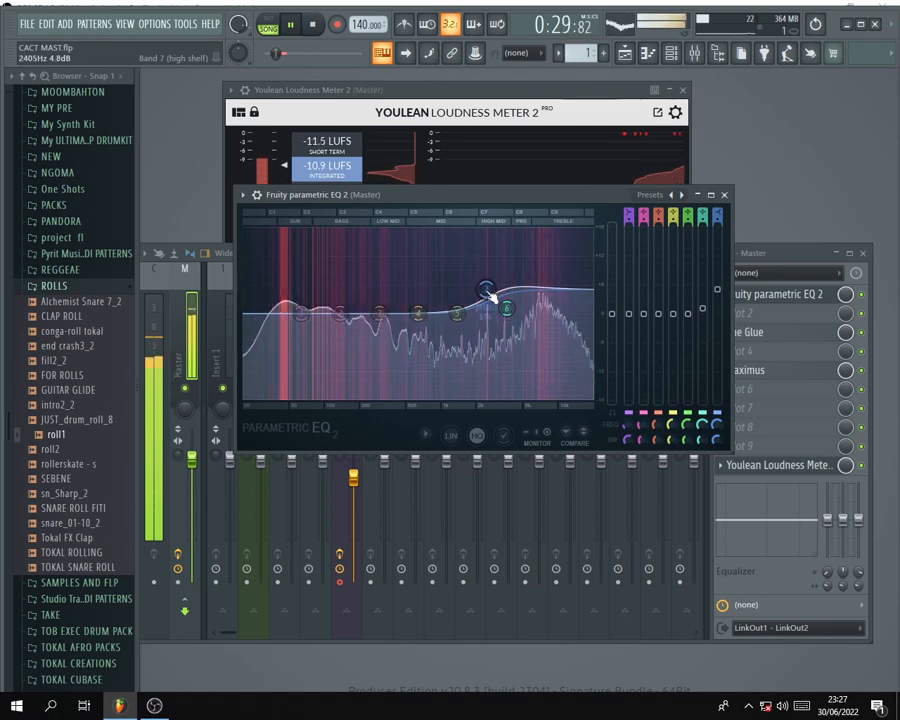
key("space")
key("ctrl+z")
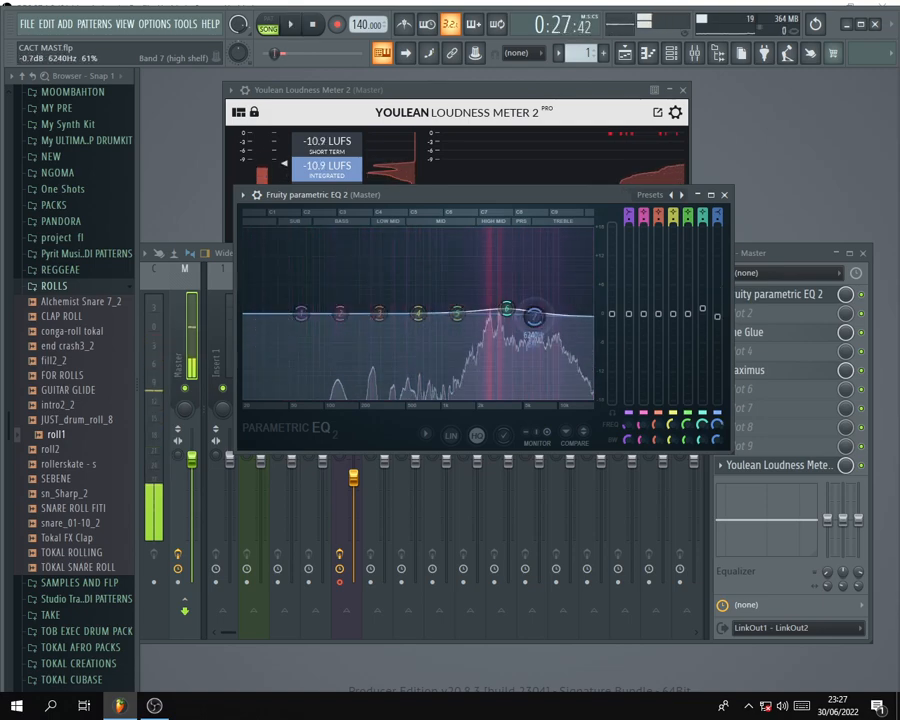
key("space")
key("space")
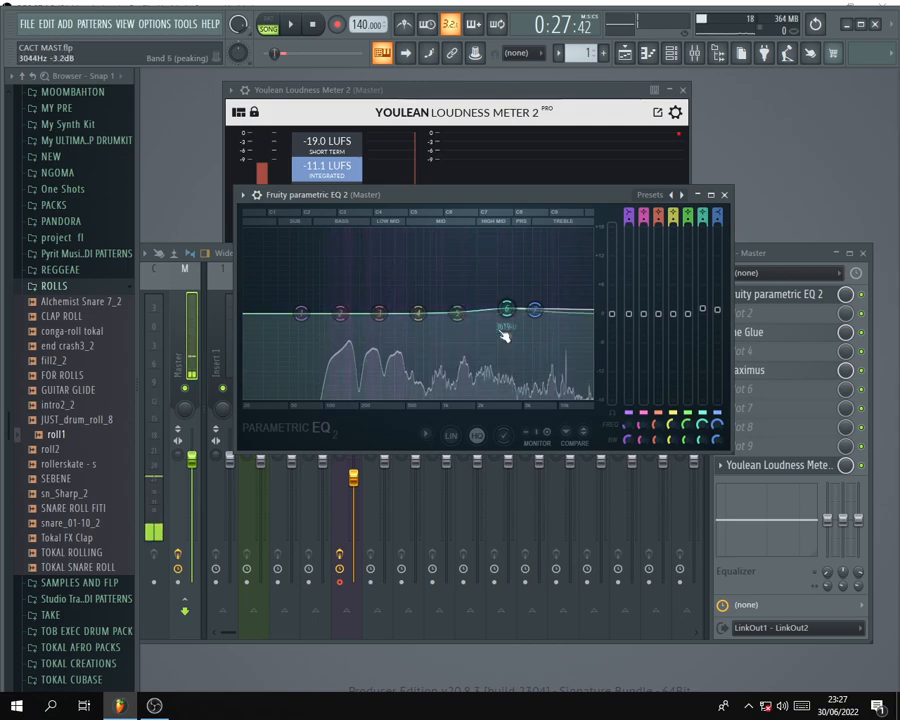
Reposition the EQ window below the loudness readings and replay the song section to examine its low-mid and high frequencies.
left_click_drag(470, 202, 461, 263)
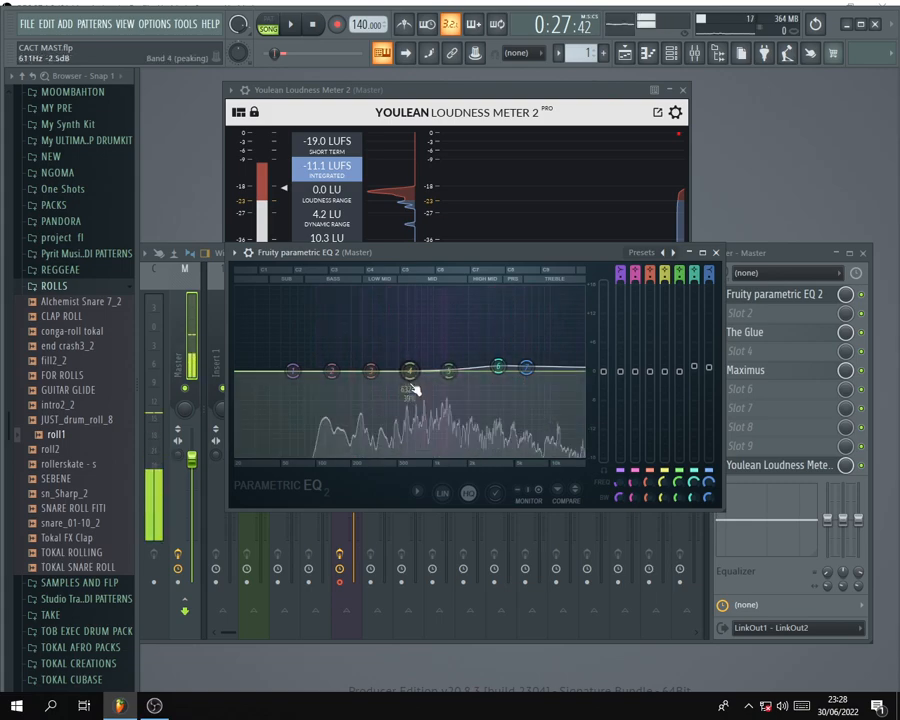
left_click_drag(442, 257, 418, 260)
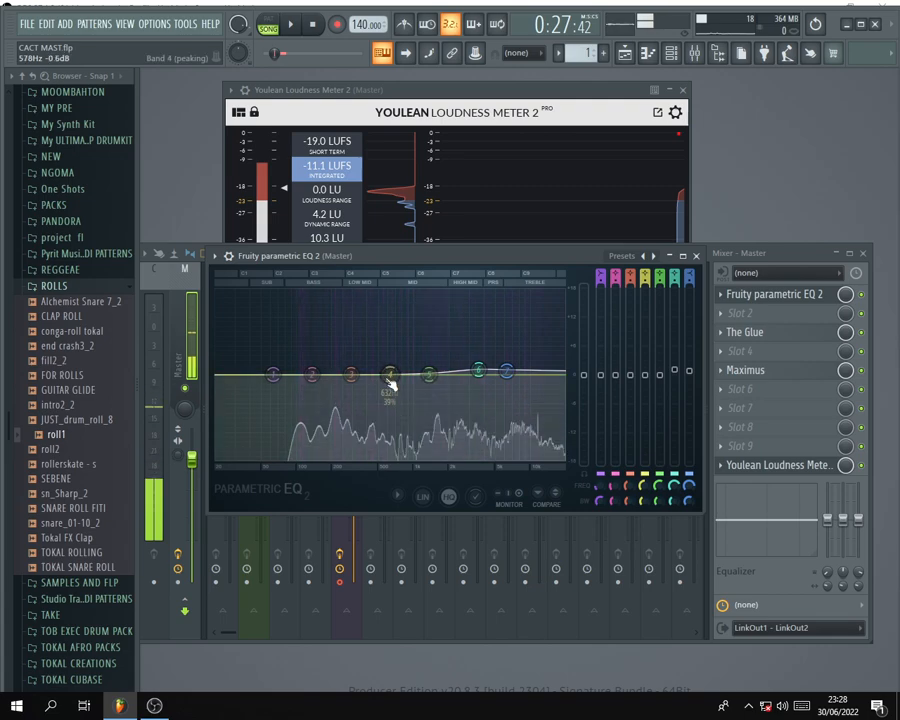
key("space")
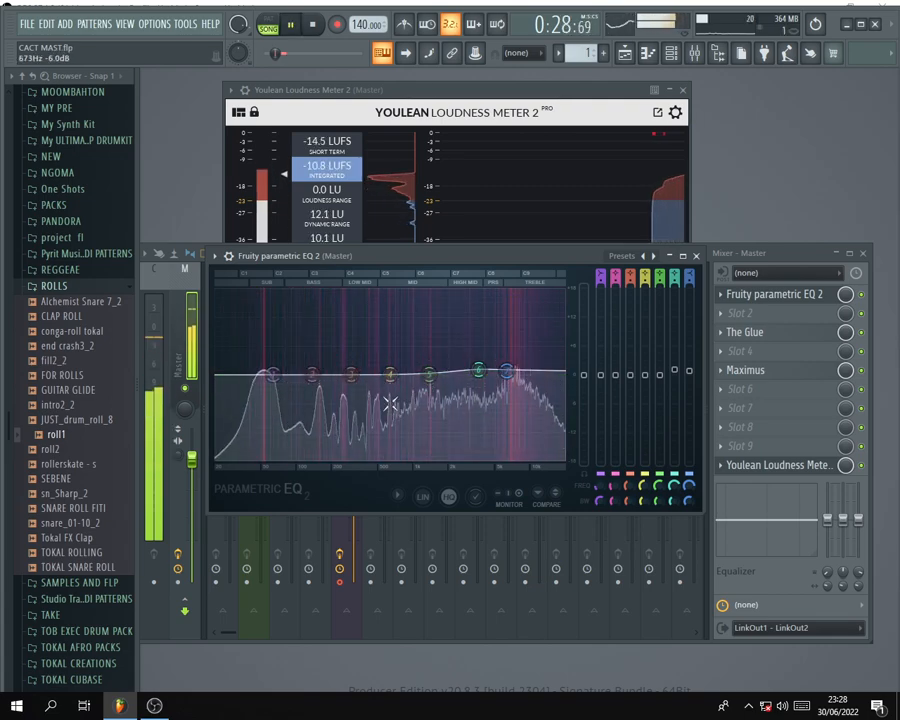
key("space")
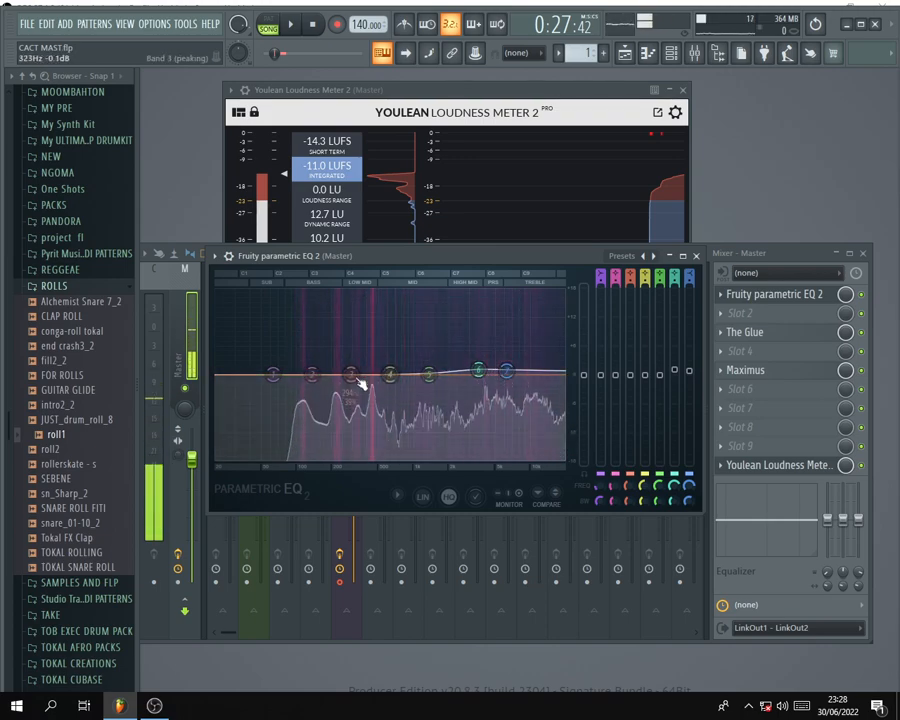
key("space")
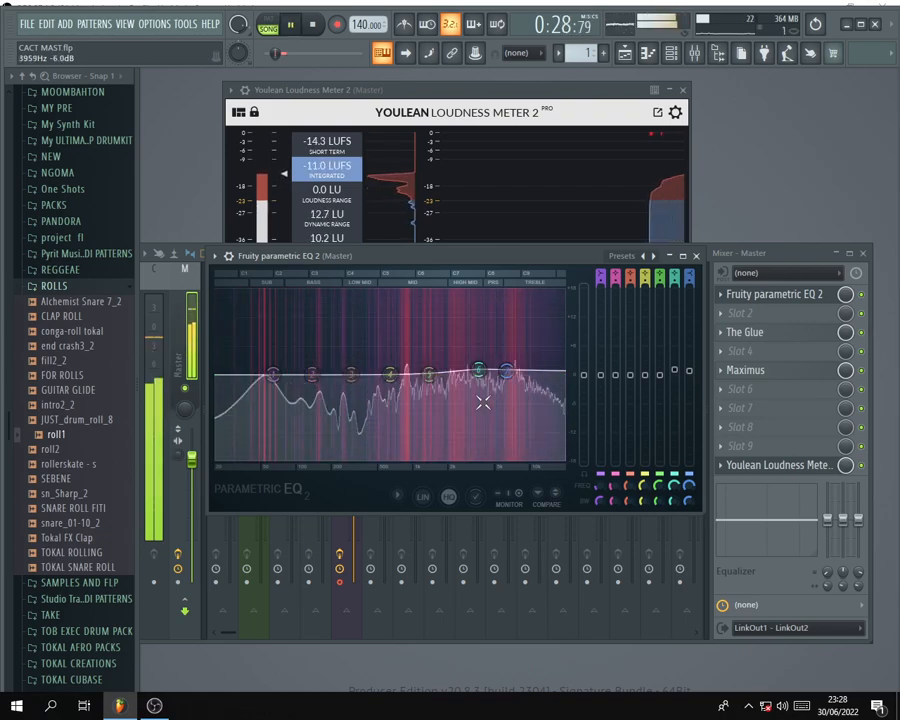
key("space")
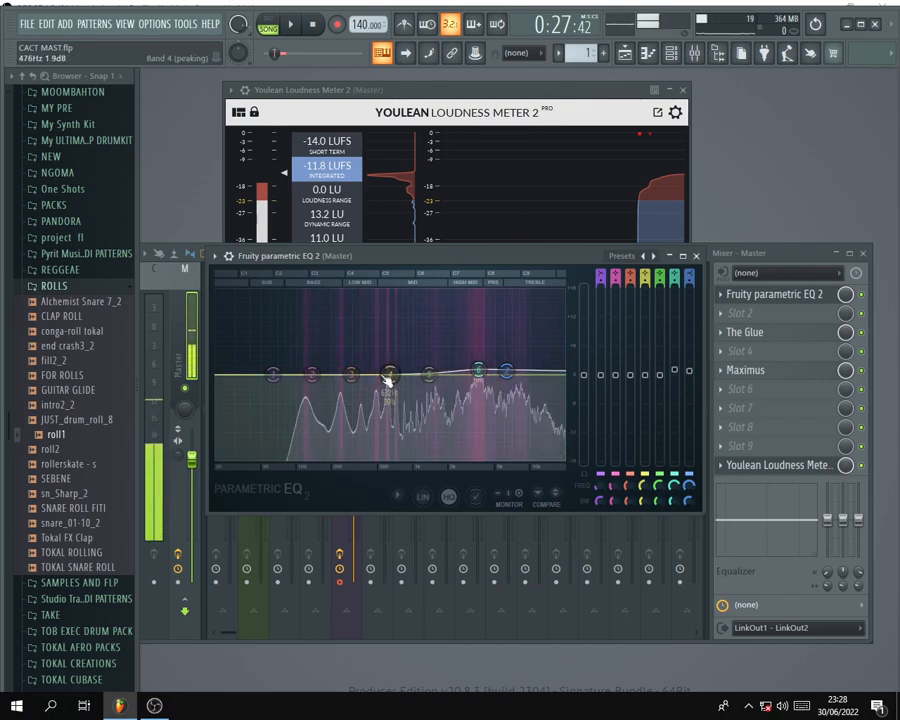
key("space")
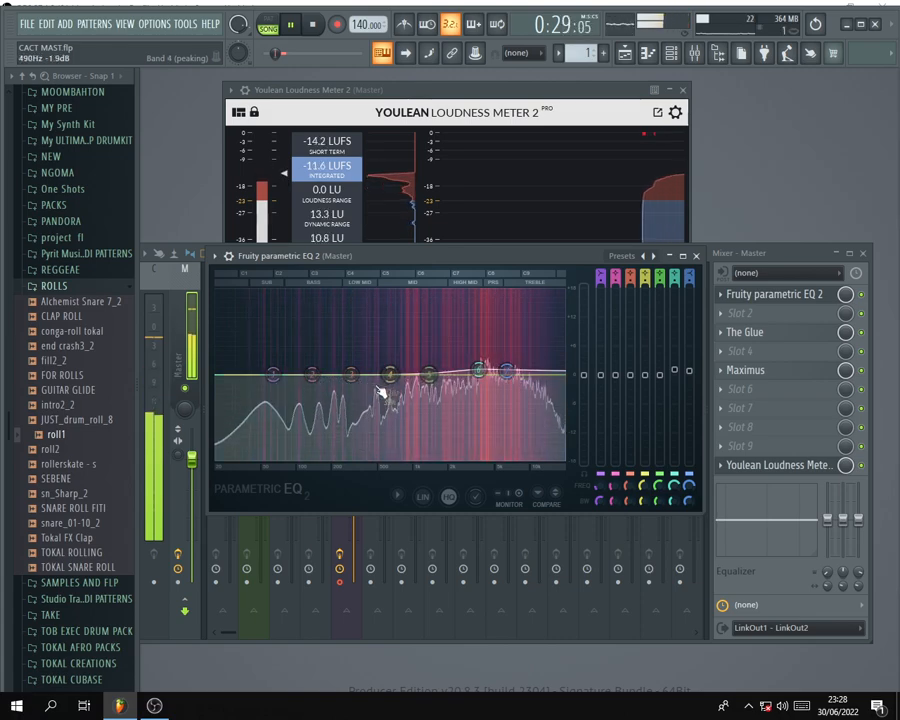
key("space")
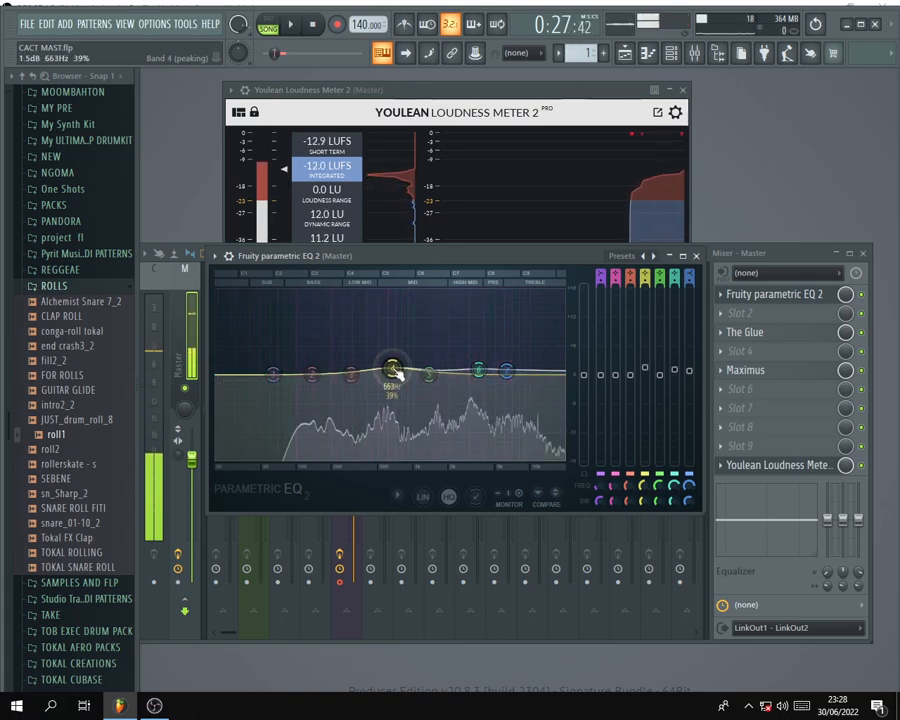
Boost EQ band 4 by about 1.2 dB at 663 Hz, raise bands 3 and 5 slightly, and audition the song.
left_click_drag(398, 379, 392, 367)
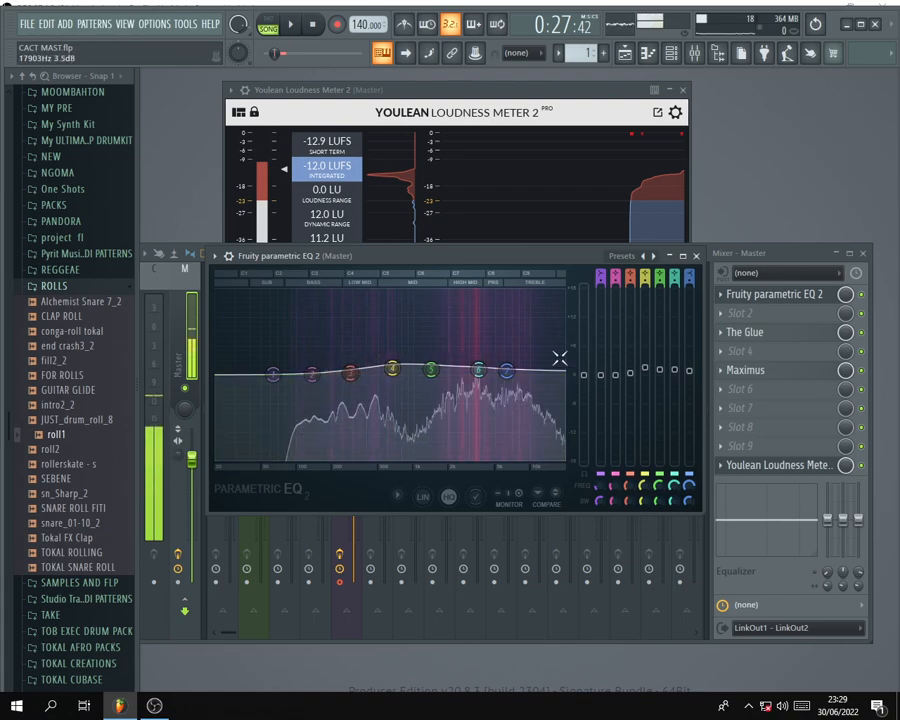
key("space")
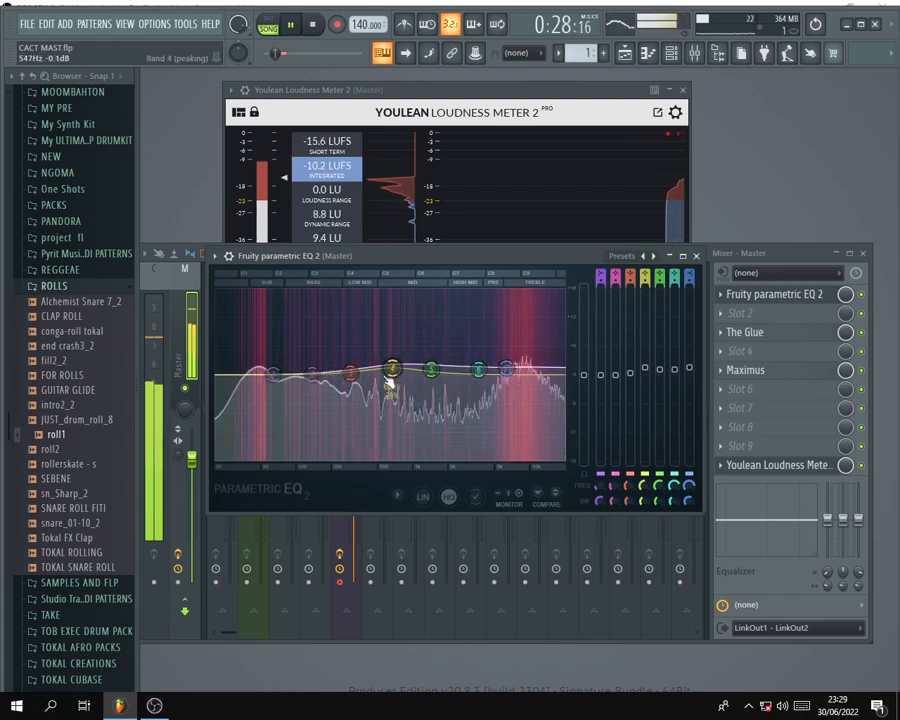
key("space")
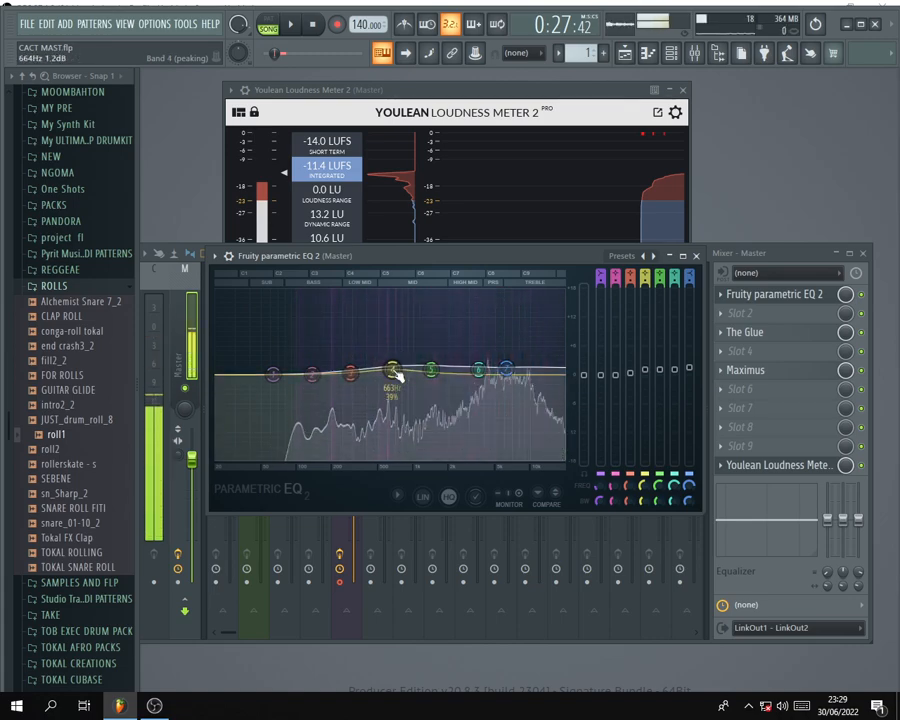
key("space")
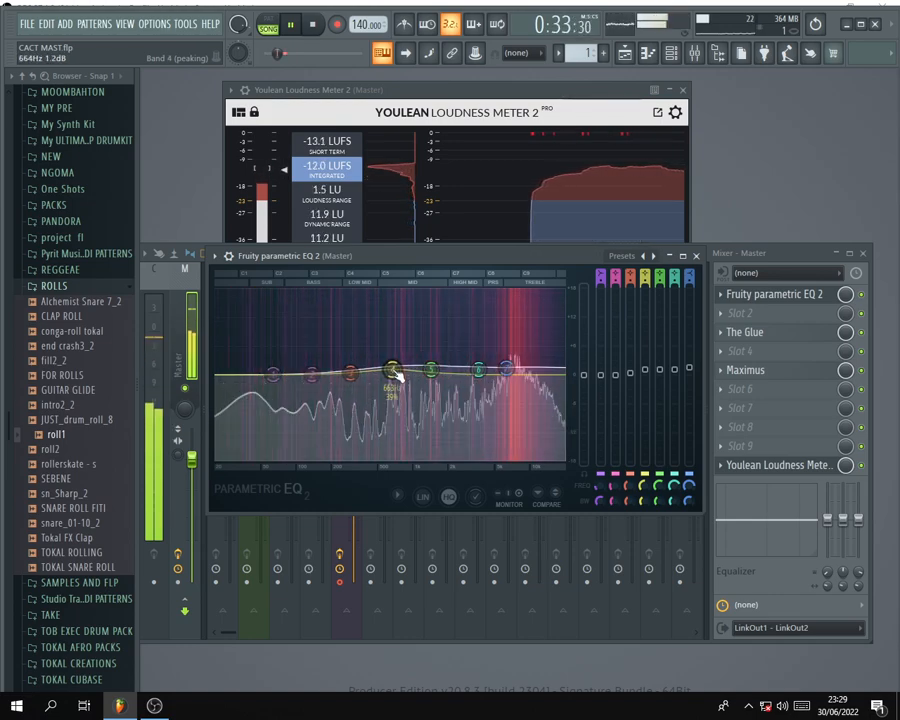
key("space")
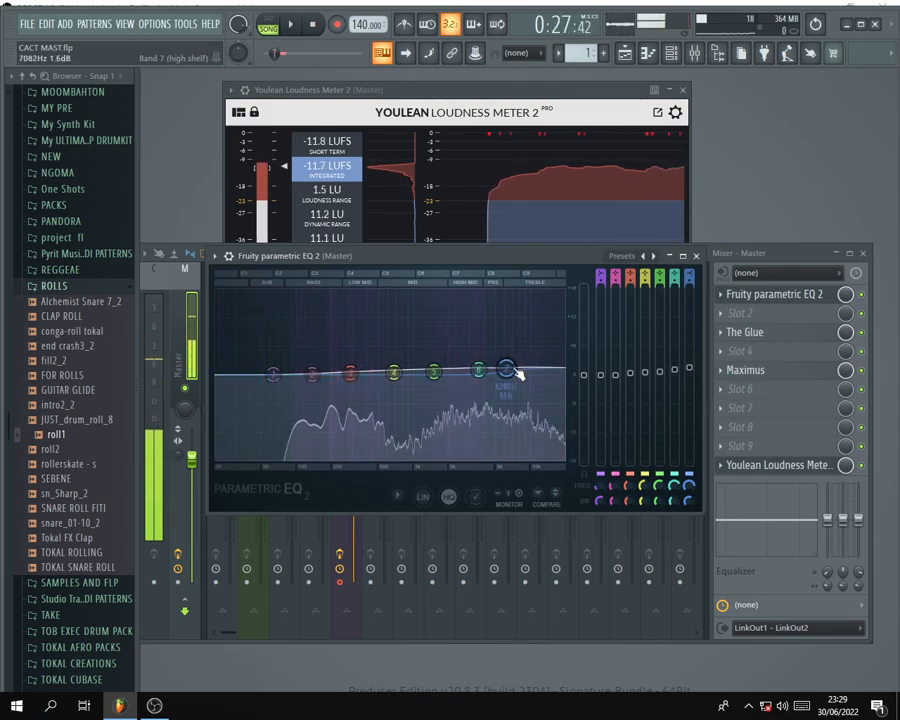
Set EQ band 6 to about 1.7 dB at 3619 Hz, raise the band 7 high shelf near 6.5 kHz, and audition the song.
key("space")
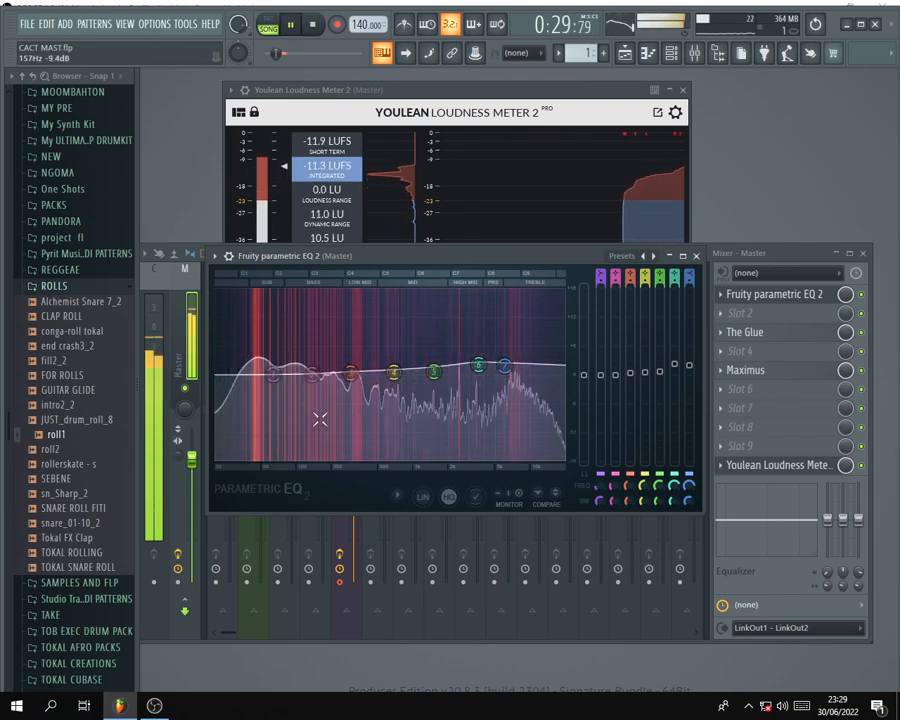
key("space")
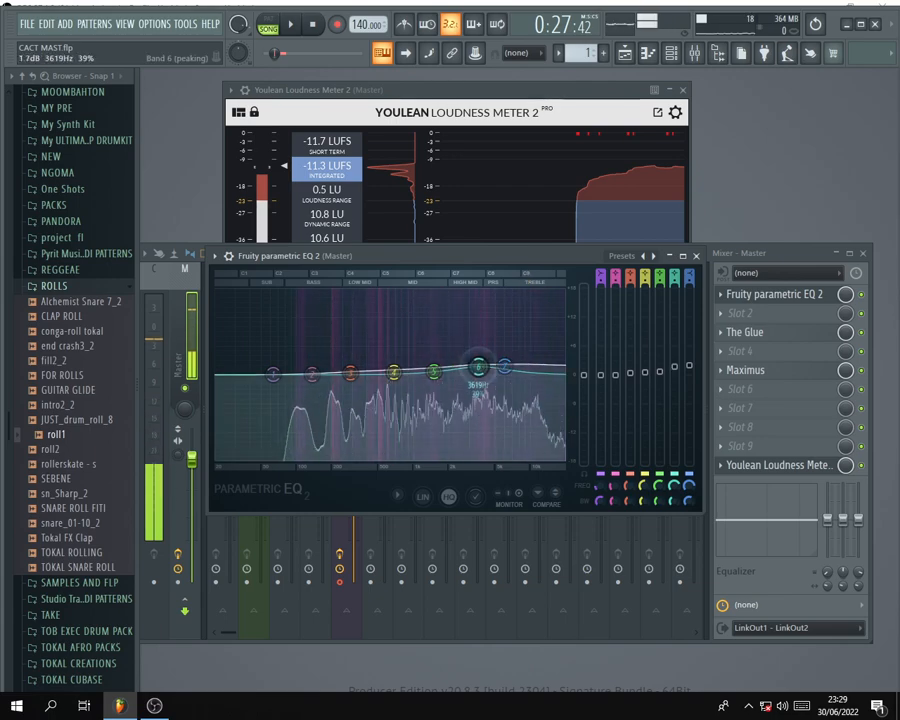
mouse_move(508, 367)
left_mouse_down()
mouse_move(478, 366)
mouse_move(512, 372)
left_mouse_up()
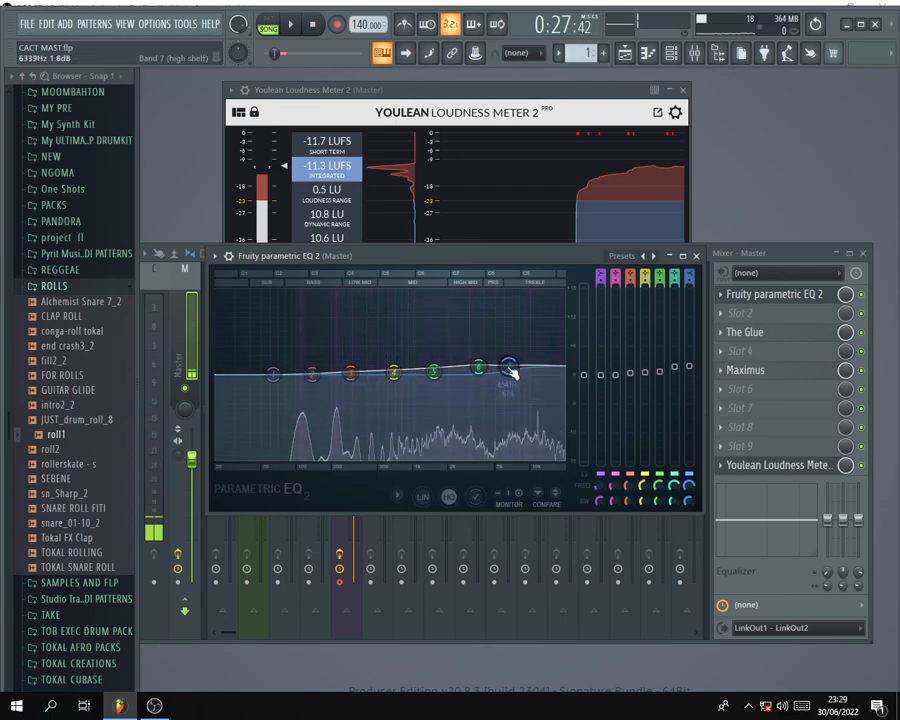
key("space")
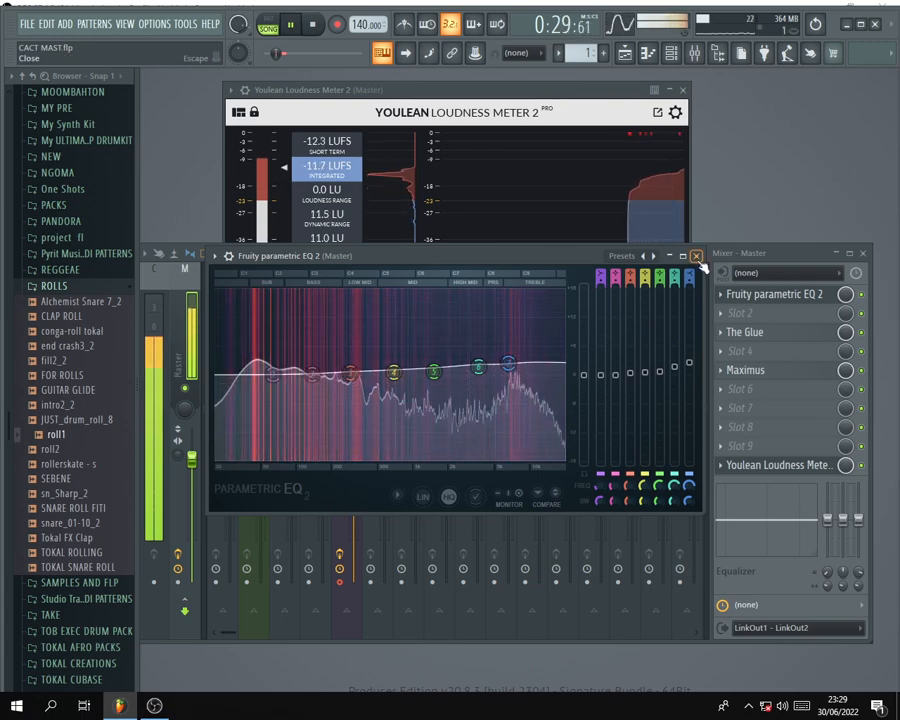
key("space")
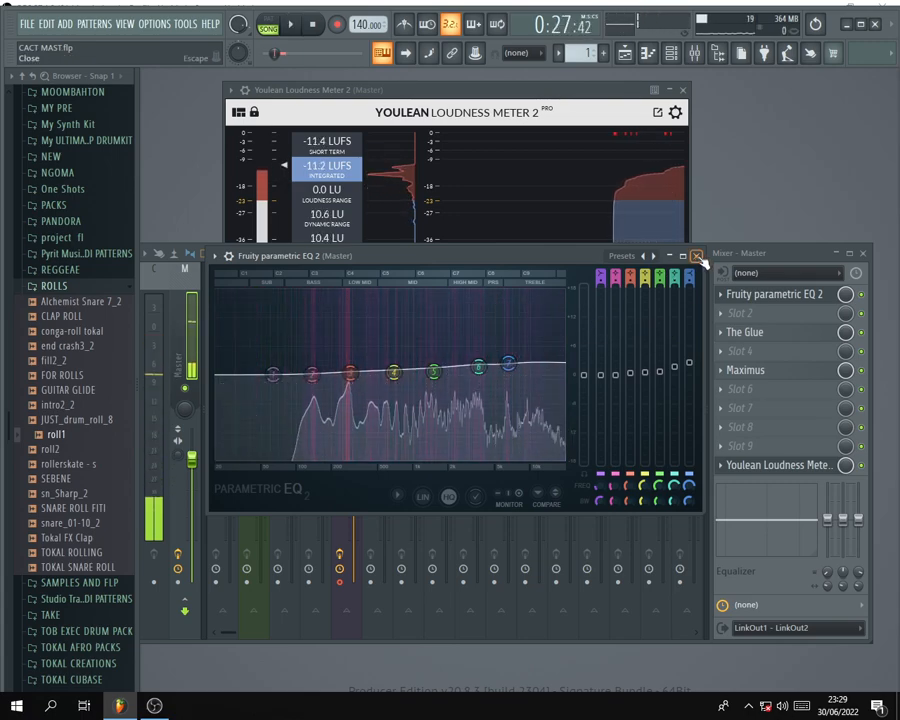
Close the EQ window and audition the song with the master effects bypassed, re-enabling Fruity Parametric EQ 2, The Glue and Maximus one at a time.
left_click(697, 257)
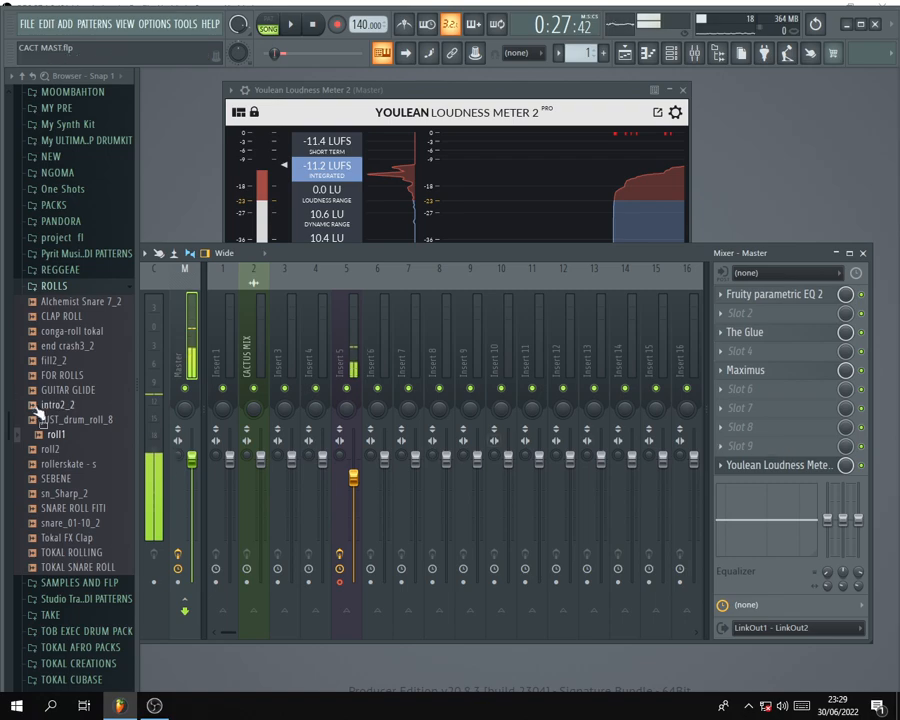
left_click_drag(697, 261, 665, 232)
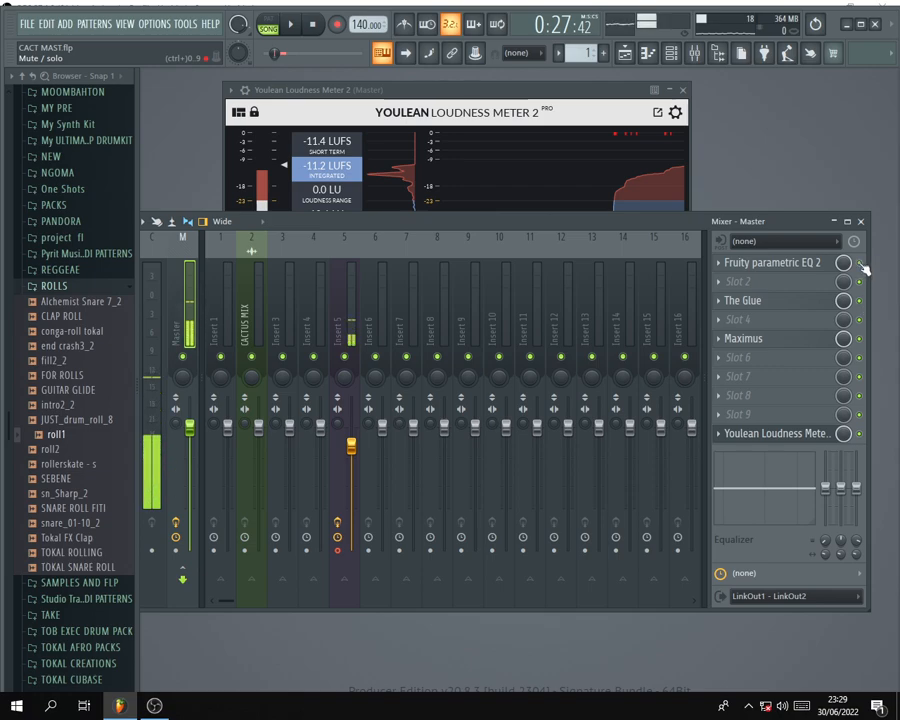
left_click(862, 264)
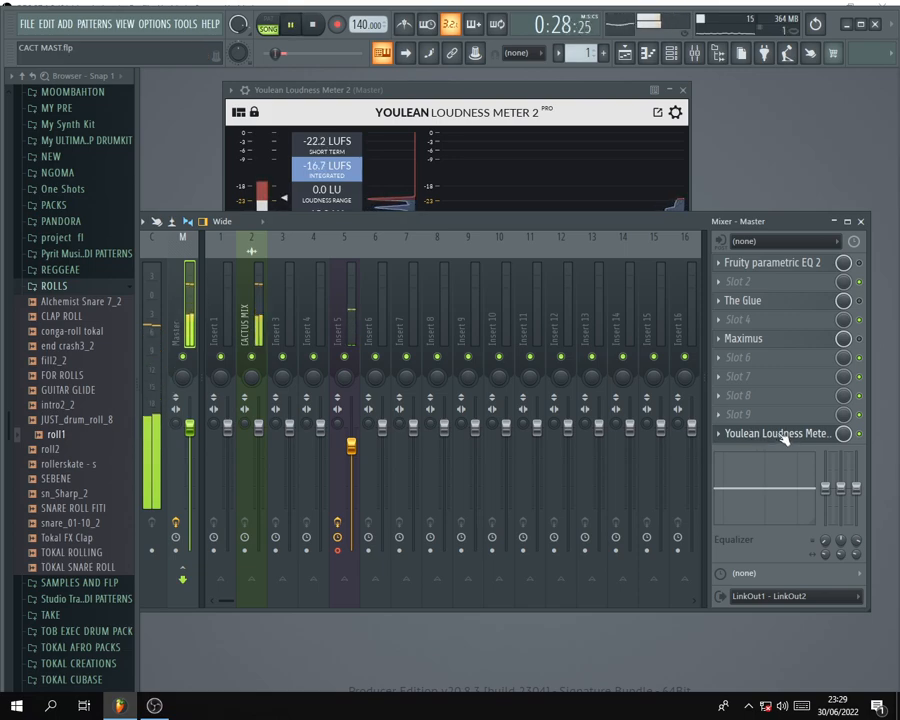
left_click(861, 265)
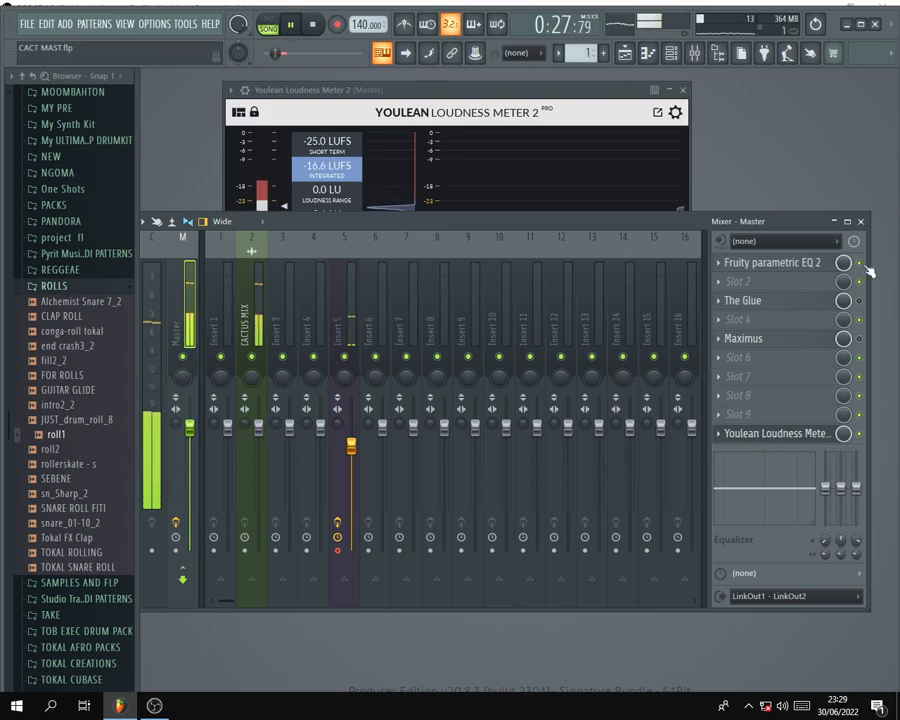
key("space")
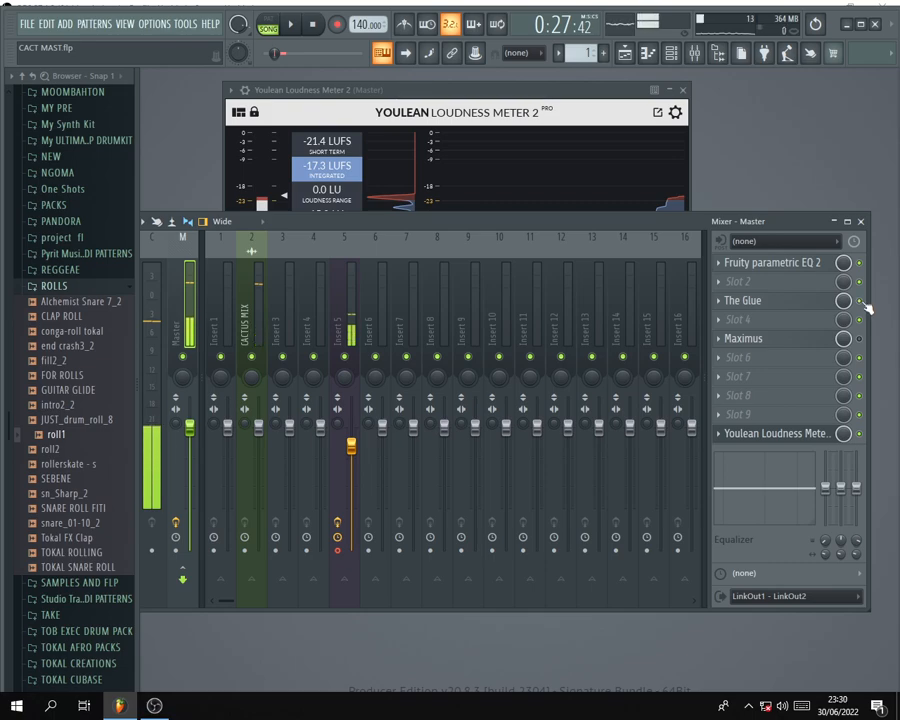
key("space")
key("space")
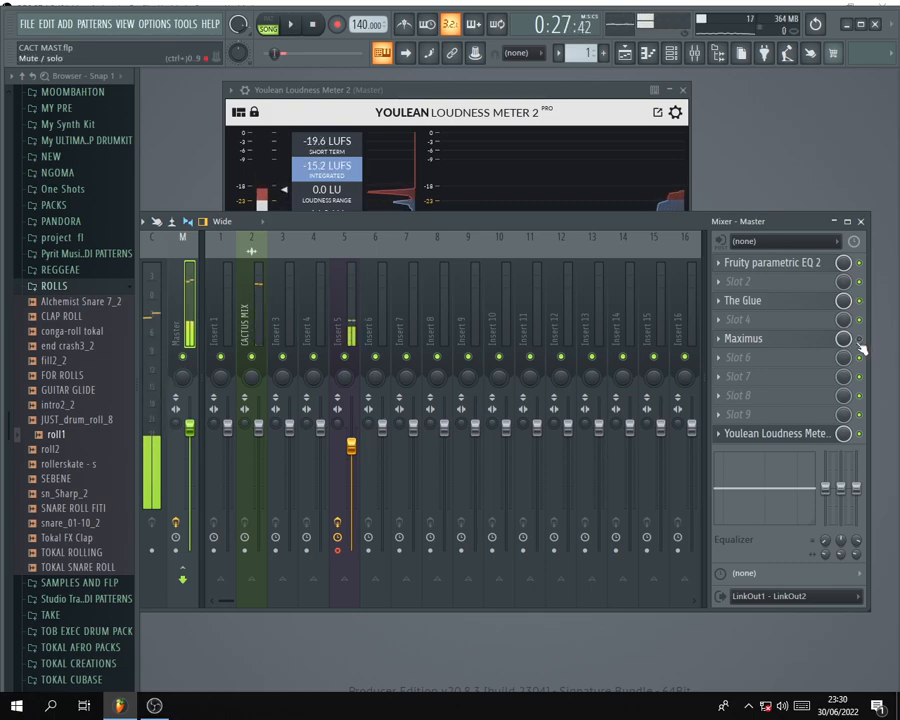
key("space")
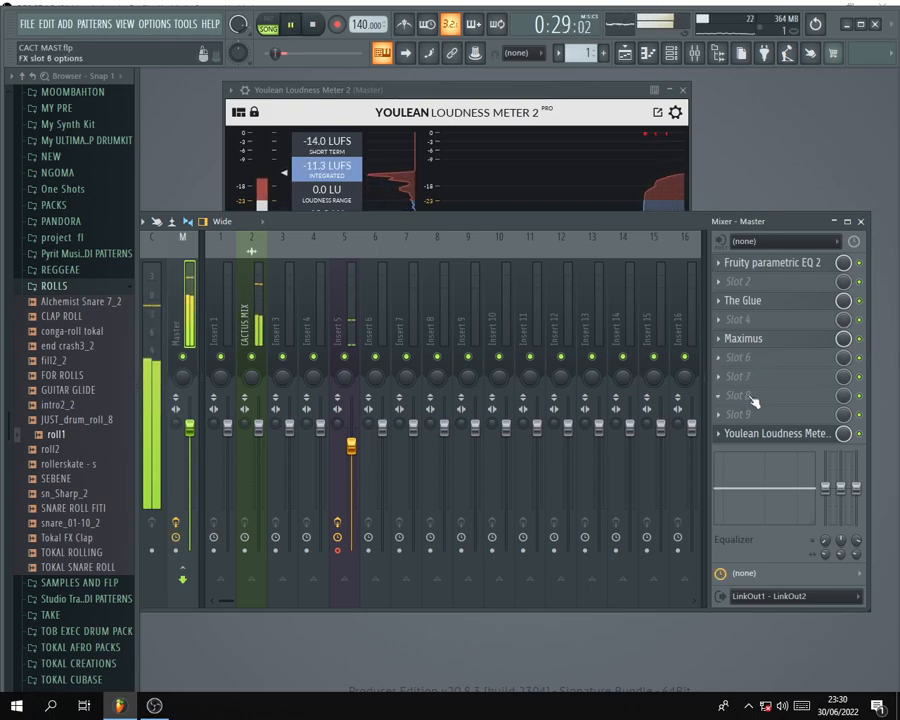
key("space")
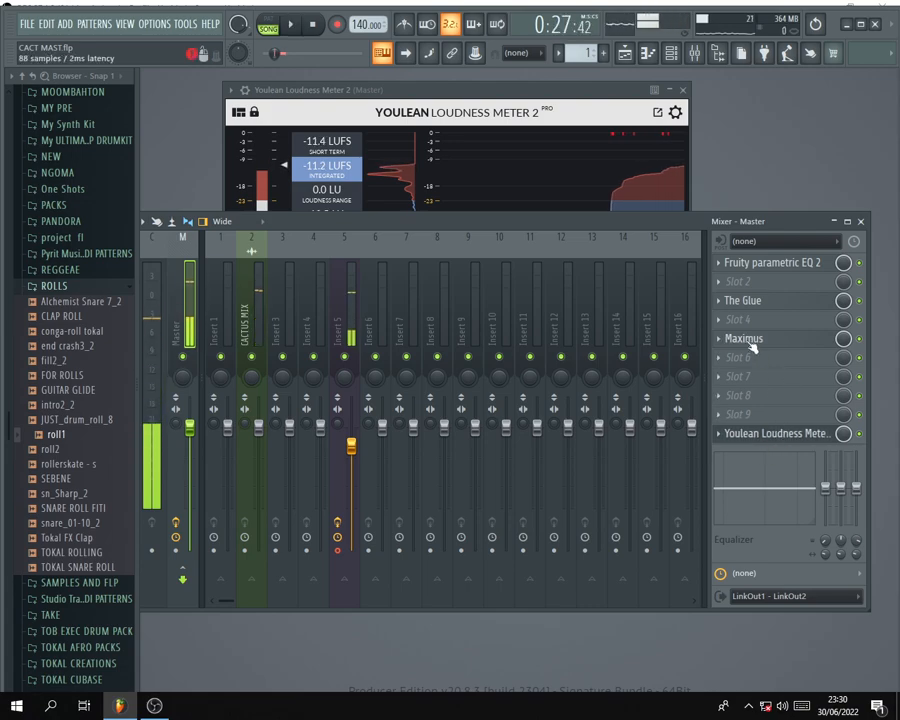
Open Maximus on the master track and switch its display from the frequency bands to the waveform monitor.
left_click(748, 339)
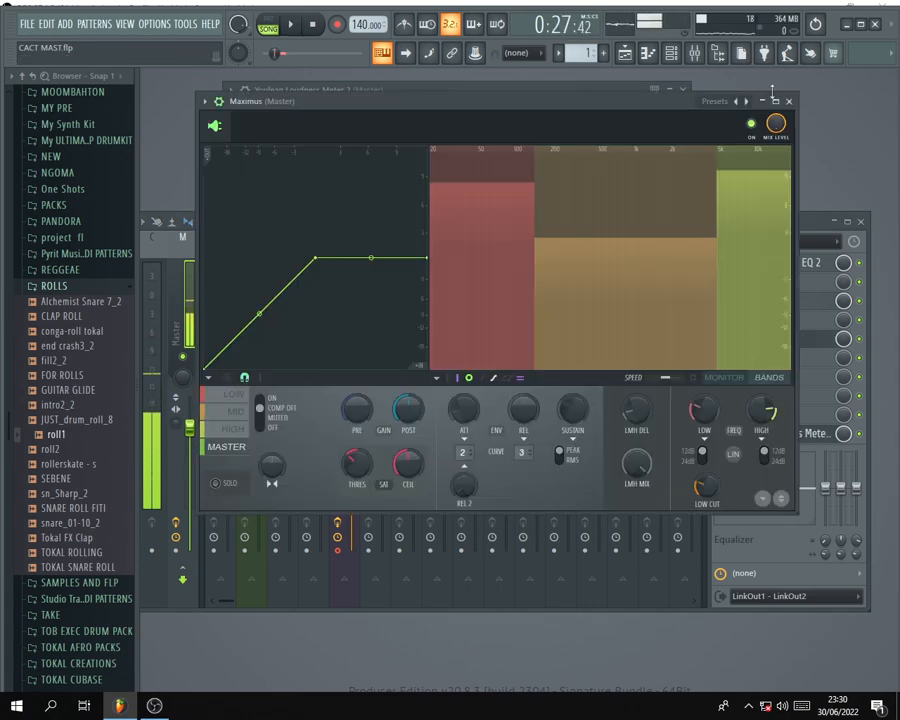
left_click_drag(521, 104, 523, 224)
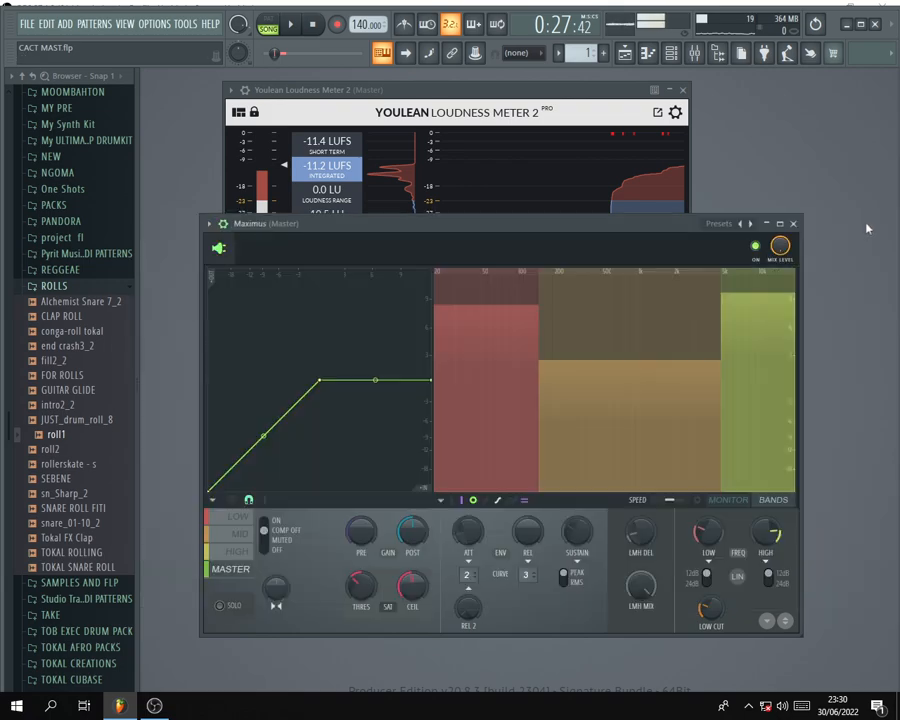
left_click_drag(362, 236, 426, 240)
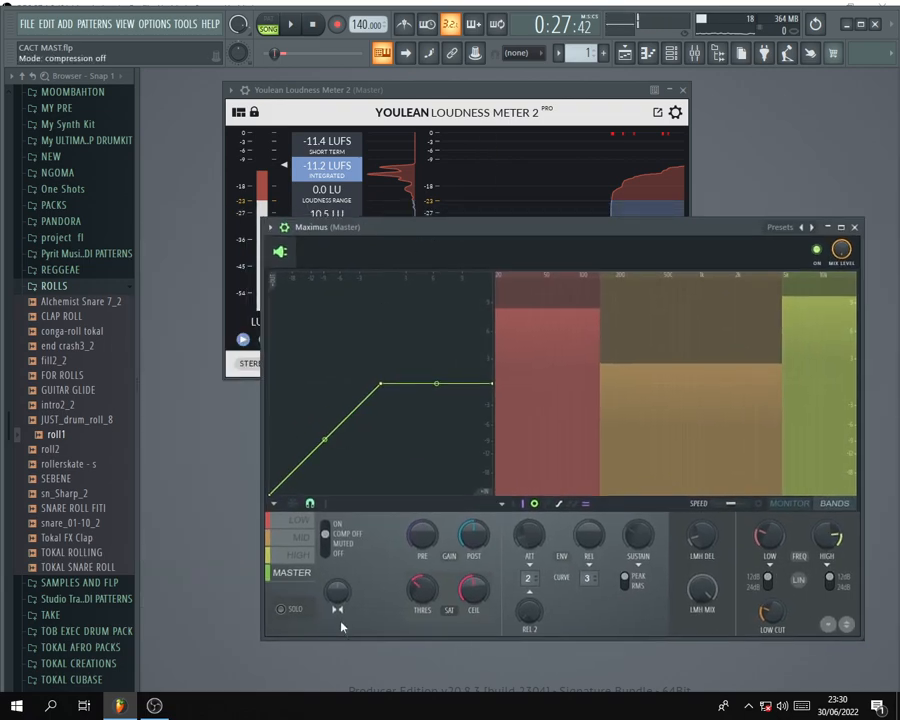
left_click(789, 503)
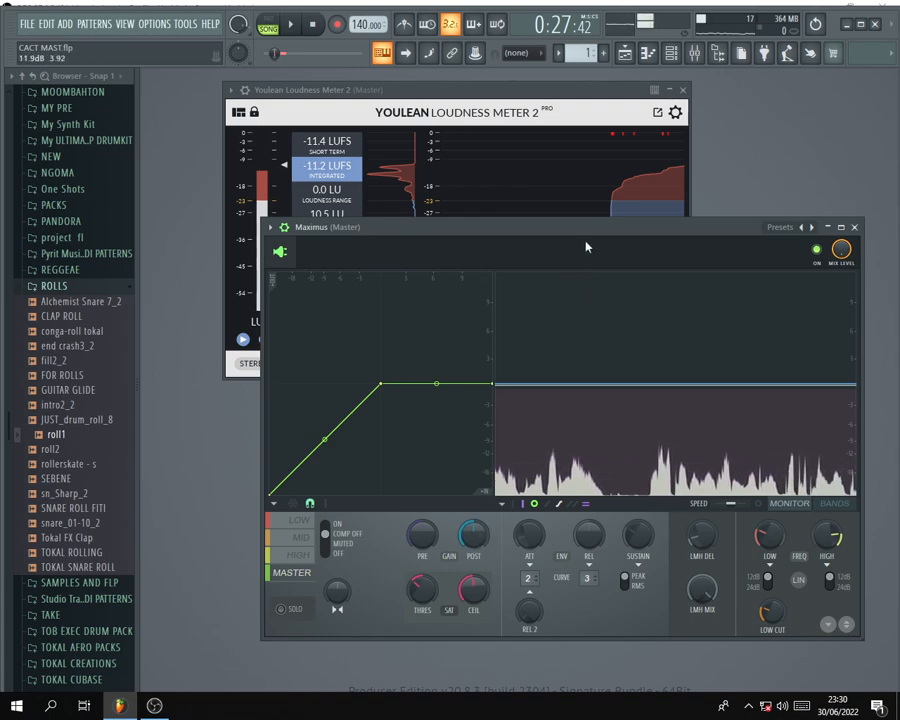
left_click_drag(585, 233, 548, 261)
left_click_drag(531, 234, 530, 227)
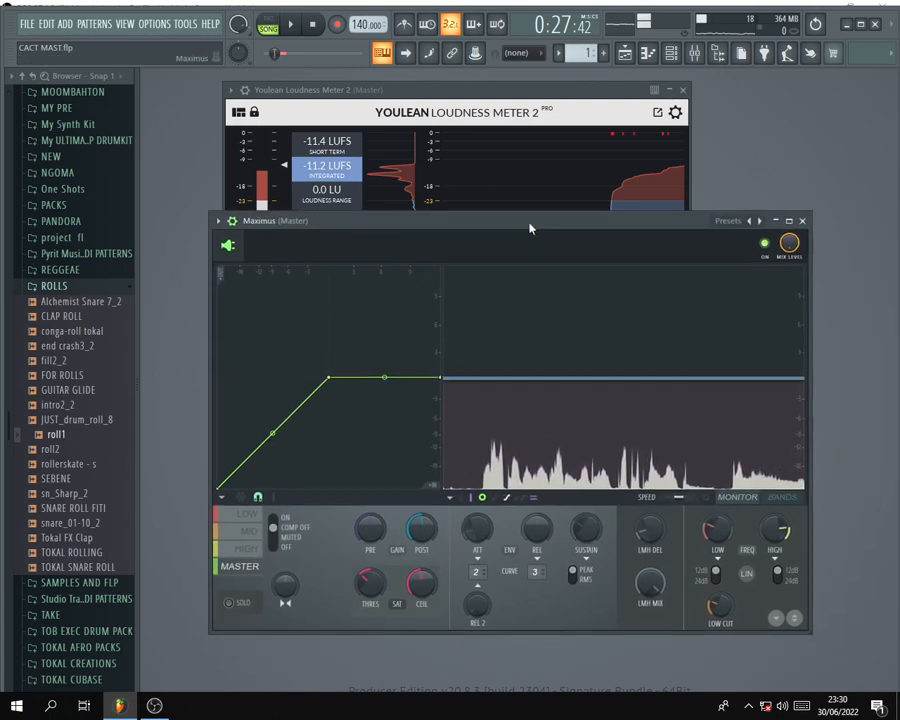
Arrange the loudness meter and Maximus windows so the short-term and integrated readings stay visible above the Maximus controls.
left_click_drag(407, 97, 325, 84)
left_click(638, 223)
left_click_drag(542, 228, 533, 199)
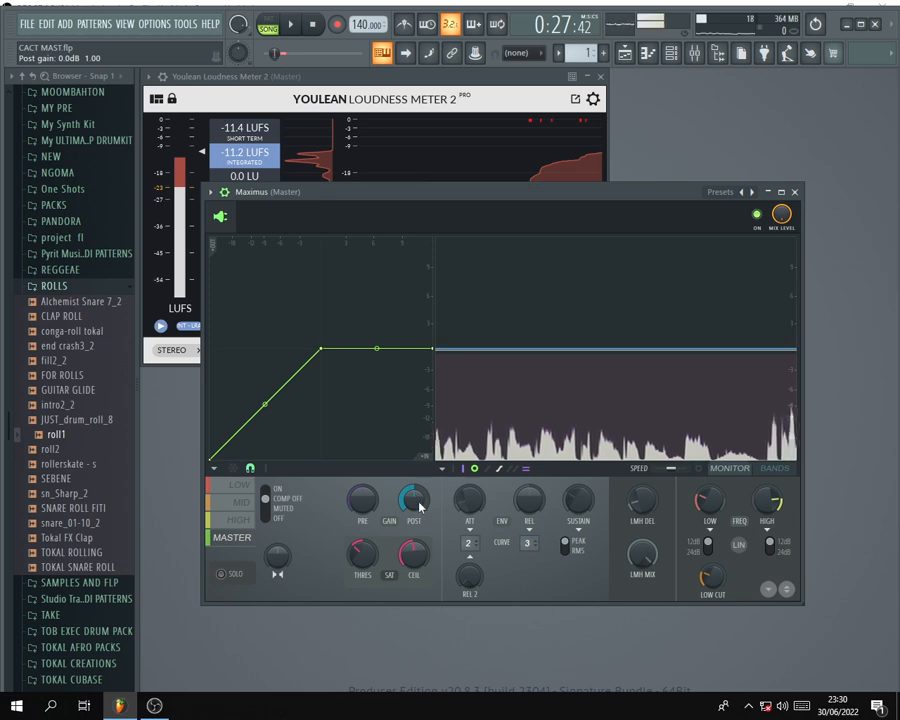
left_click_drag(445, 197, 448, 219)
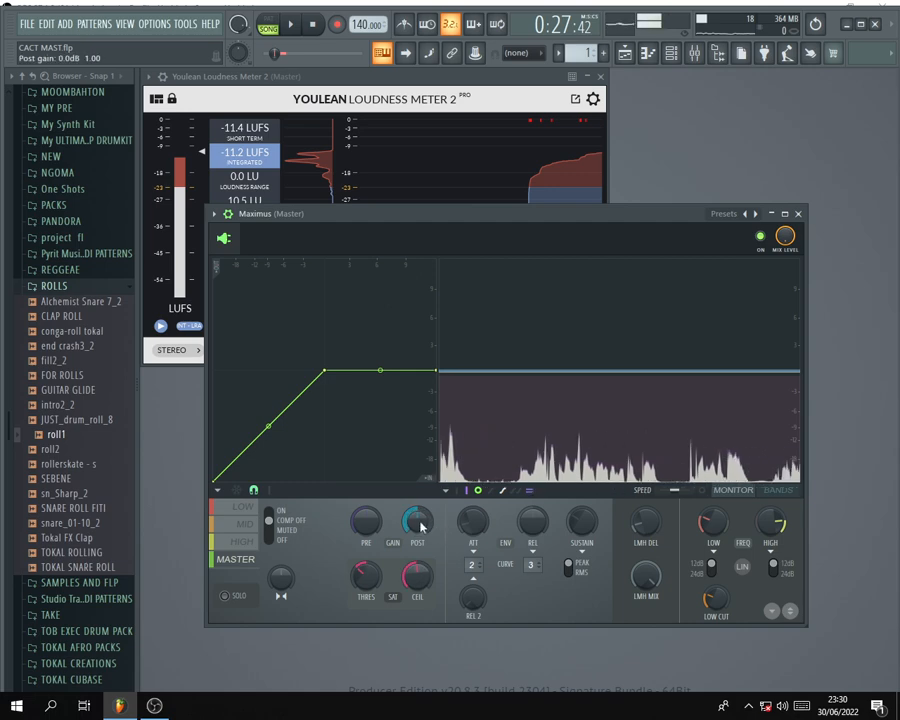
left_click_drag(472, 226, 435, 193)
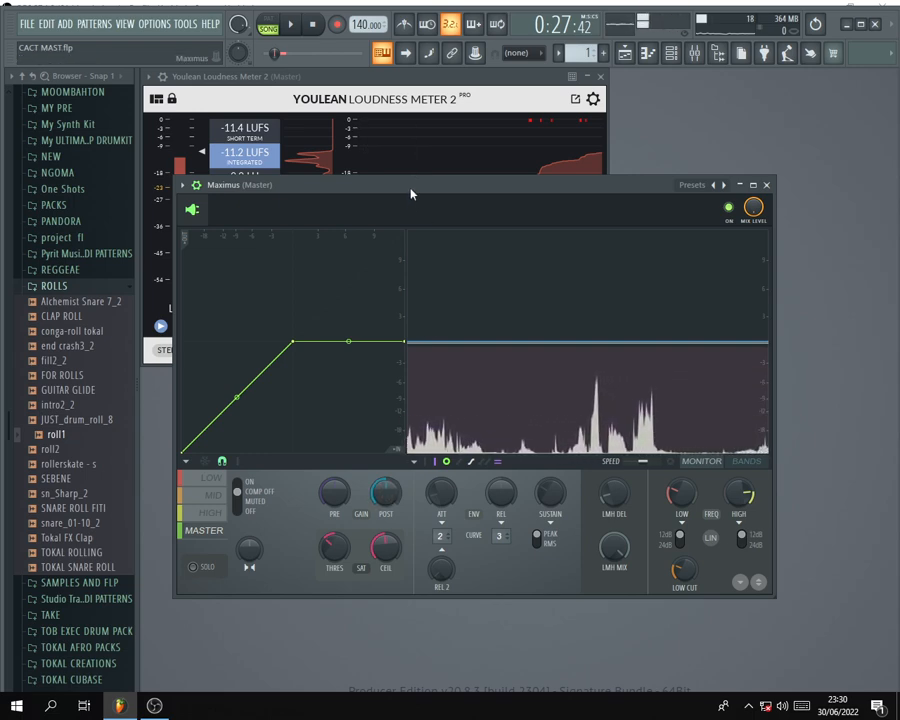
mouse_move(412, 194)
left_mouse_down()
mouse_move(404, 236)
mouse_move(420, 226)
mouse_move(392, 198)
mouse_move(400, 191)
left_mouse_up()
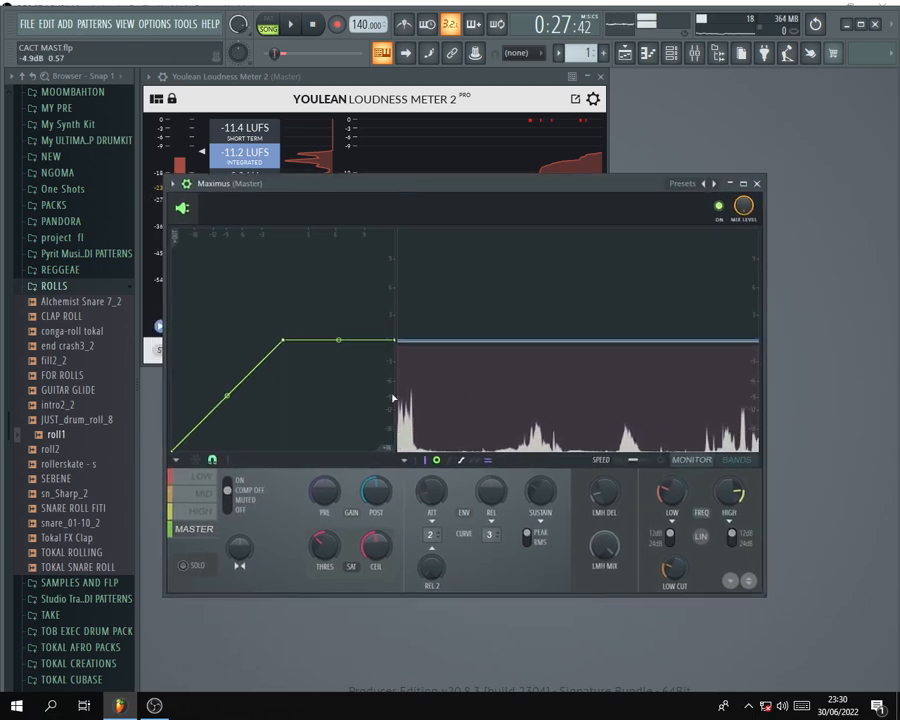
Raise the Maximus master post gain to 3.5 dB while auditioning the song section.
key("space")
left_click_drag(374, 490, 375, 472)
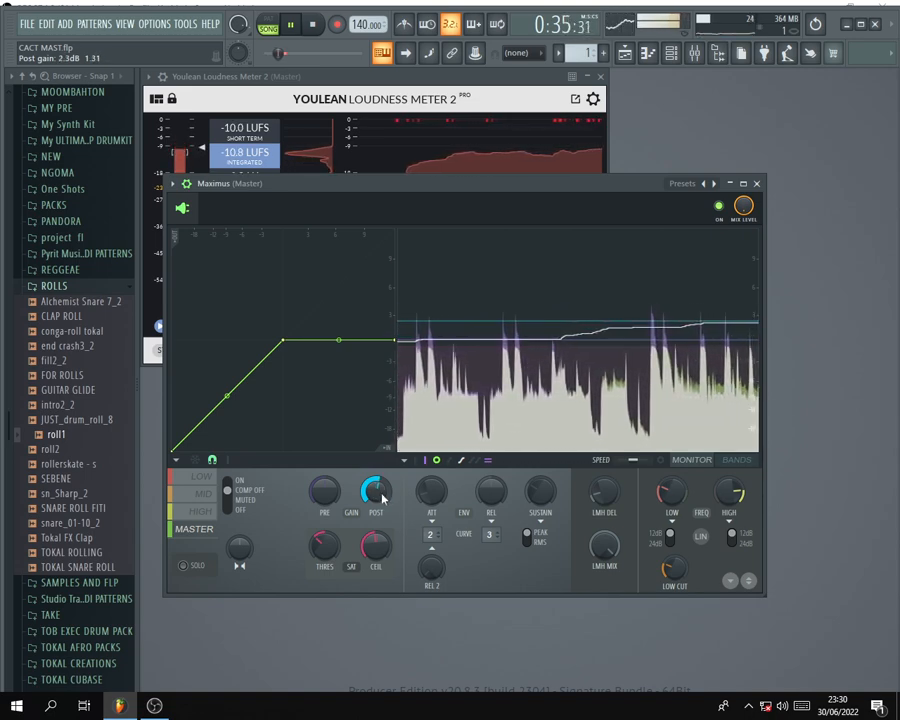
scroll(382, 497, "up", 5)
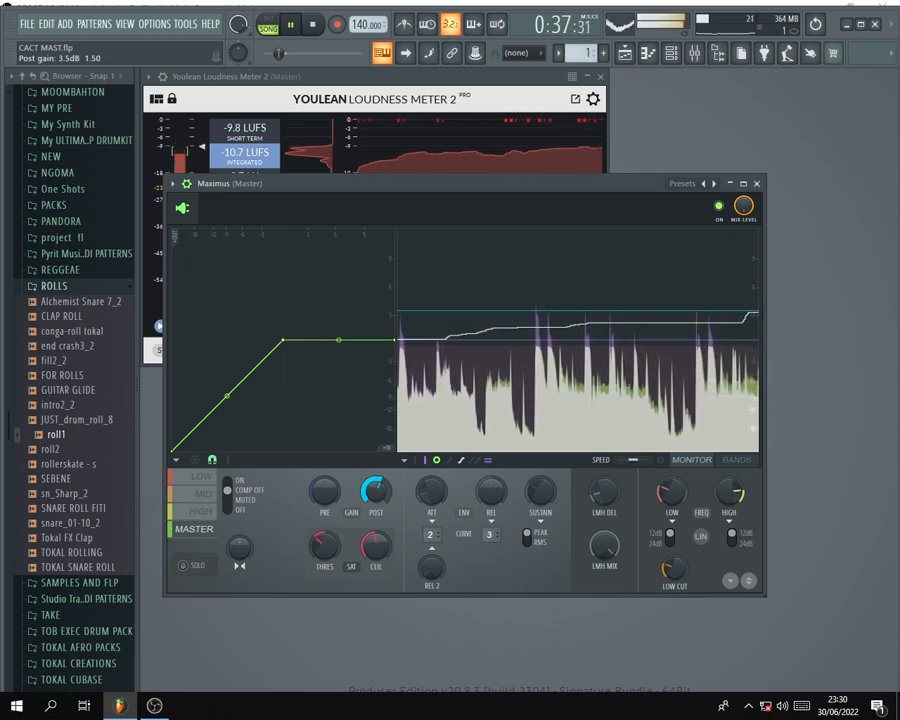
key("space")
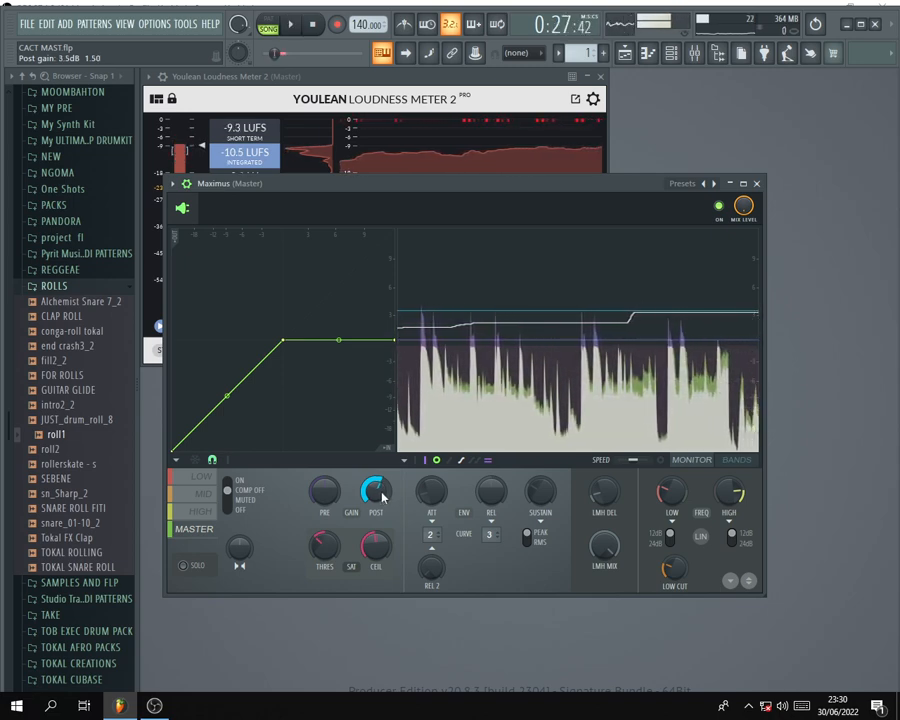
Reposition Maximus below the loudness readings and set its master post gain slightly above 2.2 dB while auditioning the song.
left_click_drag(402, 185, 401, 211)
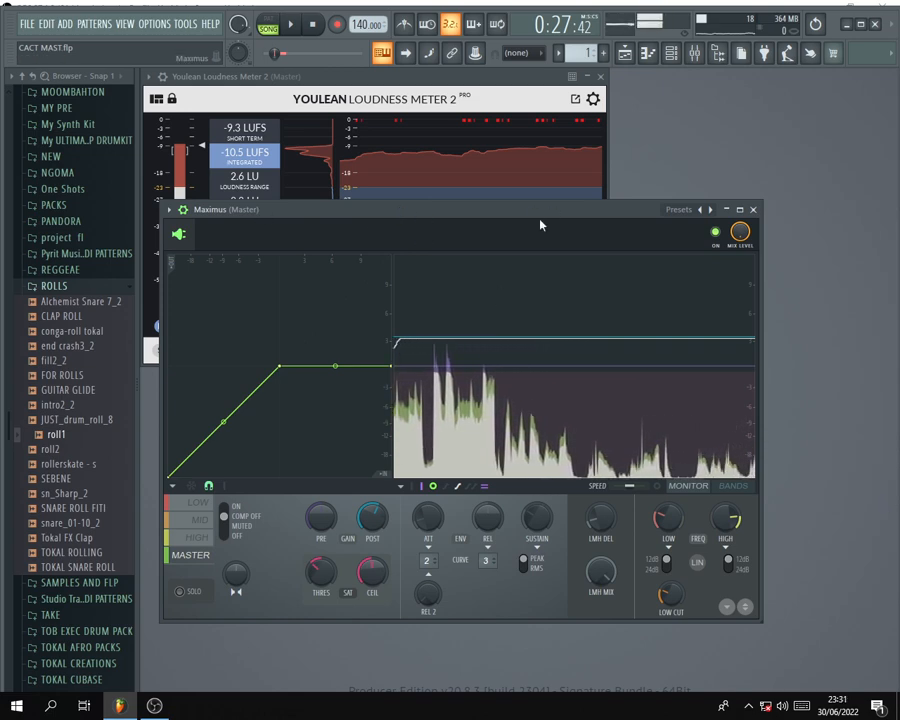
left_click_drag(474, 209, 465, 212)
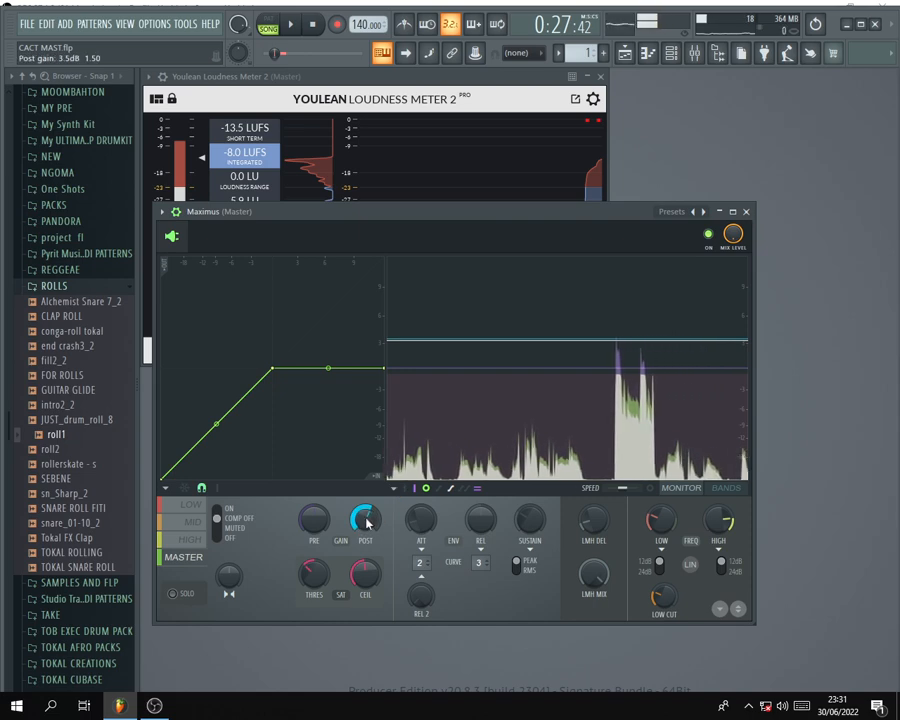
left_click_drag(368, 519, 621, 191)
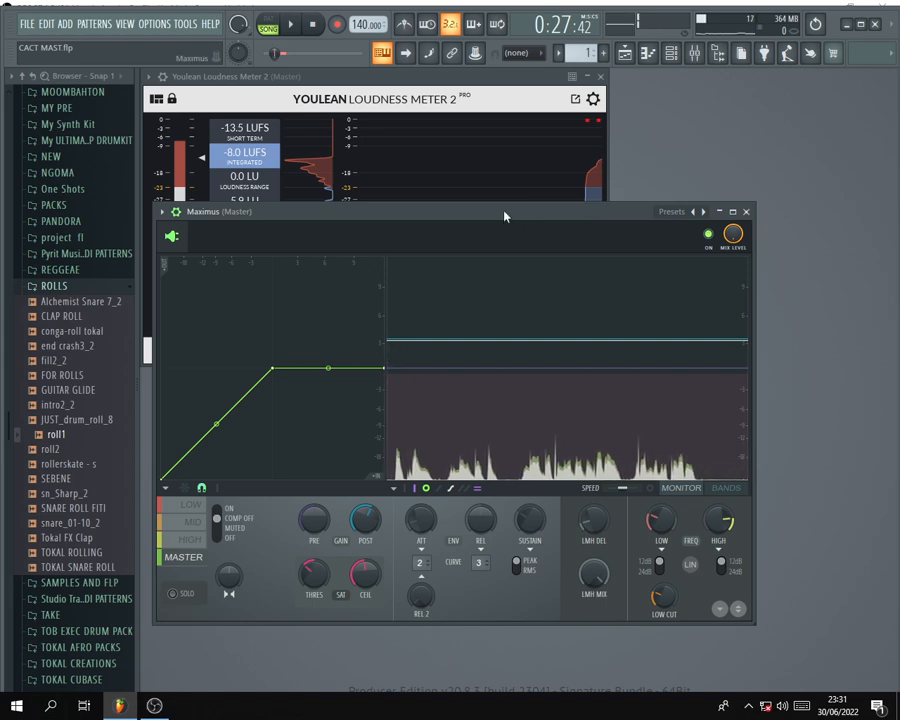
left_click_drag(505, 215, 510, 186)
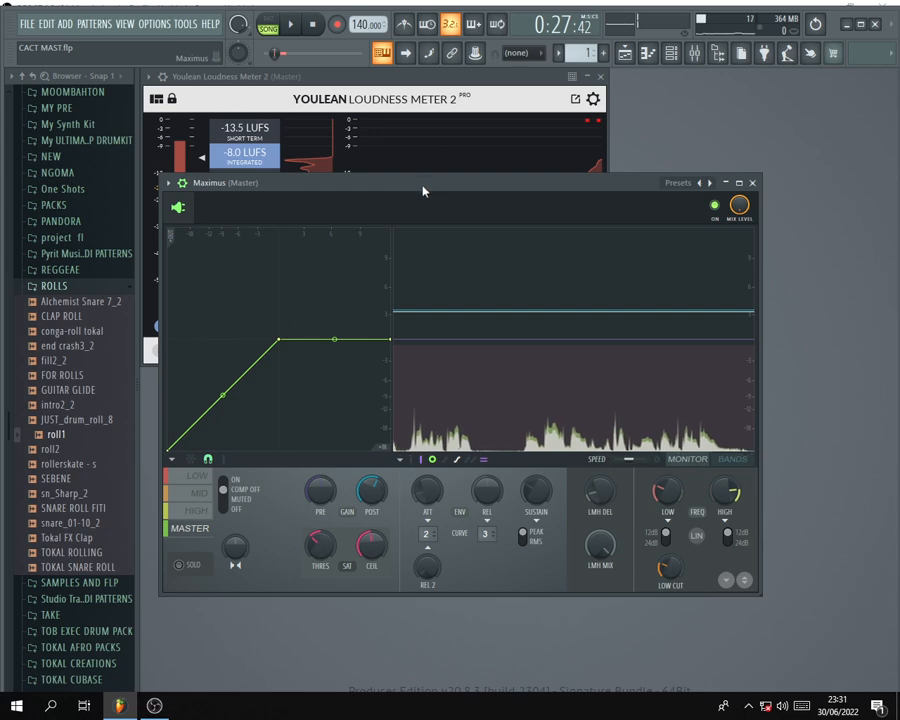
left_click_drag(420, 190, 422, 204)
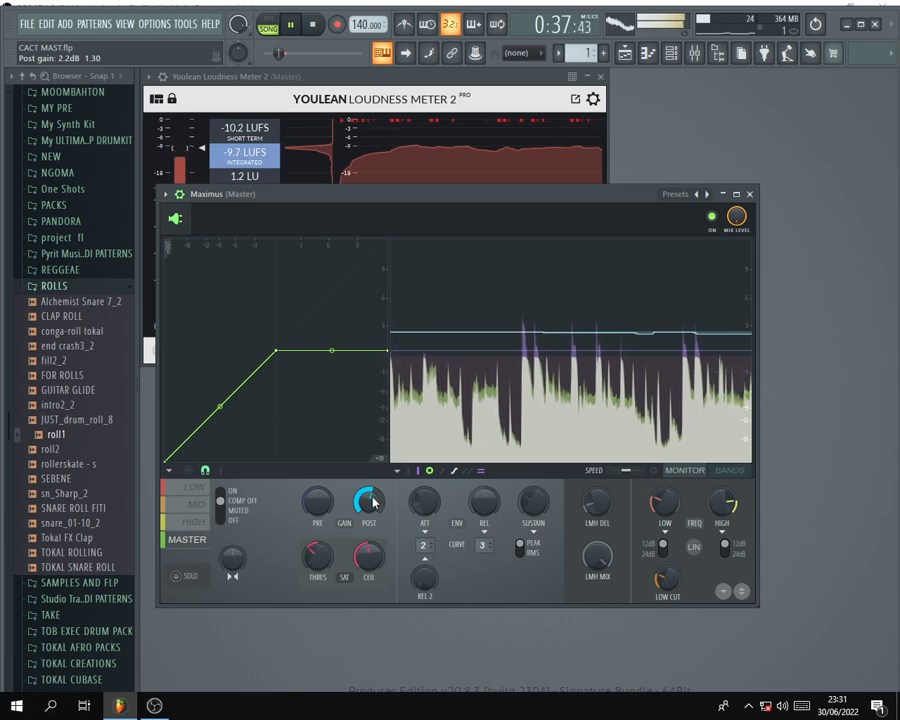
left_click_drag(372, 503, 372, 496)
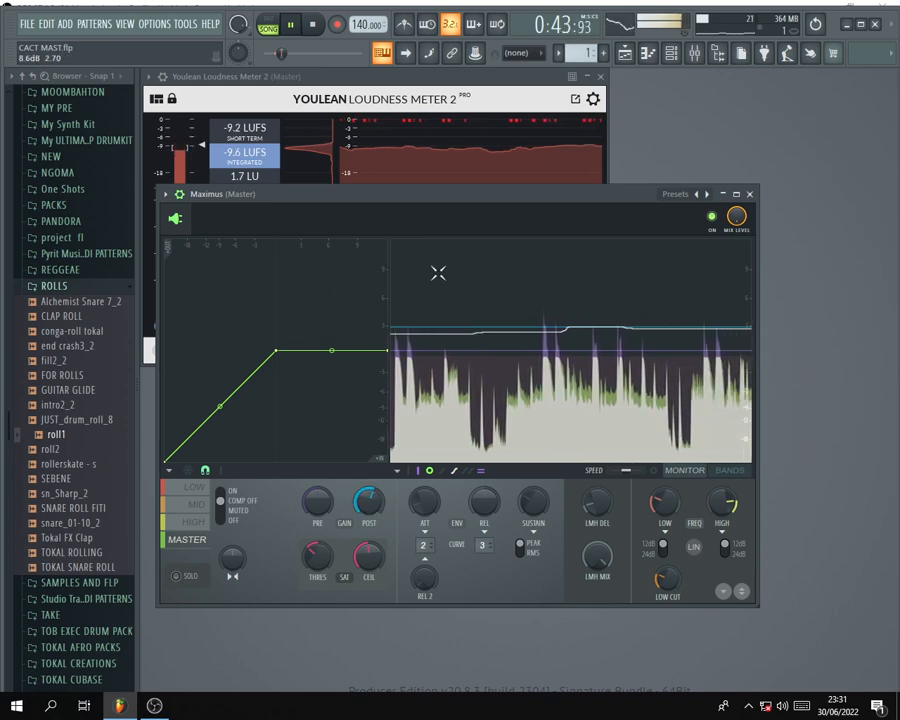
key("space")
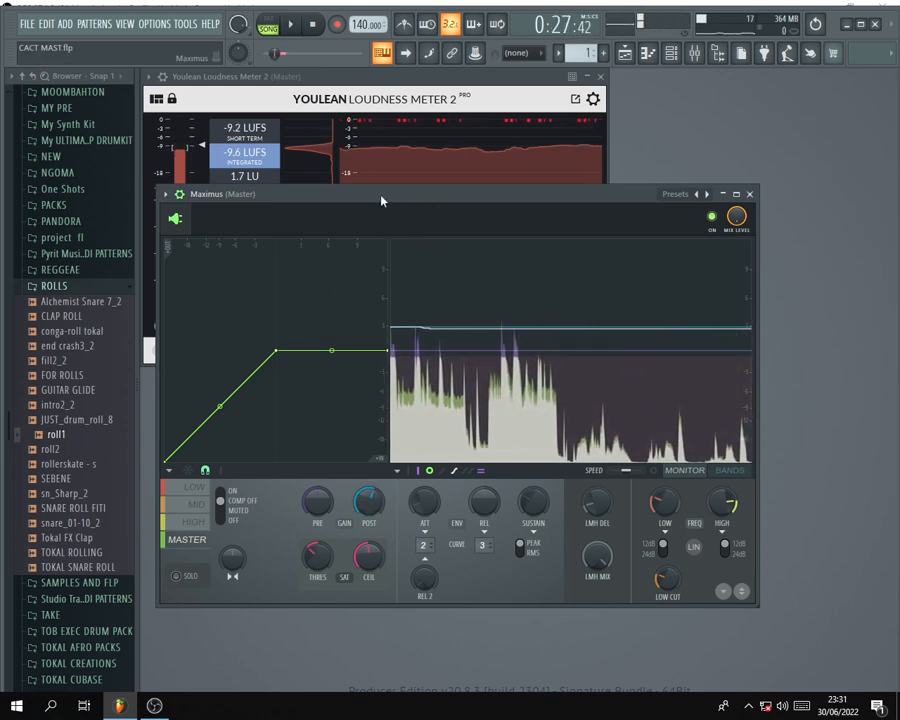
Replay the song section several times to check its short-term and integrated loudness against the Maximus output.
mouse_move(376, 203)
left_mouse_down()
mouse_move(371, 195)
mouse_move(393, 218)
mouse_move(446, 201)
mouse_move(386, 188)
left_mouse_up()
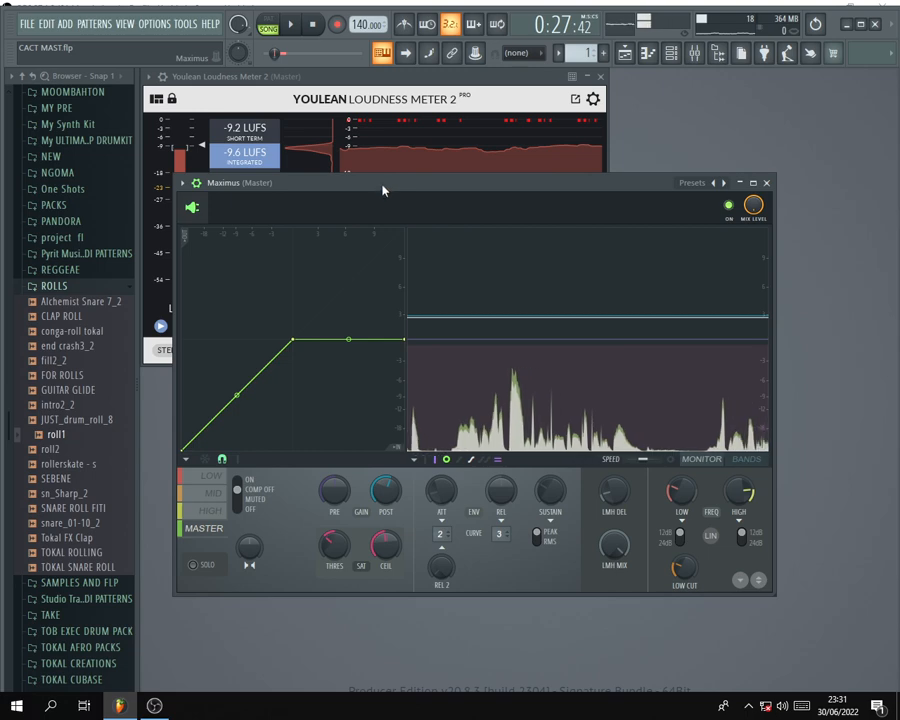
key("space")
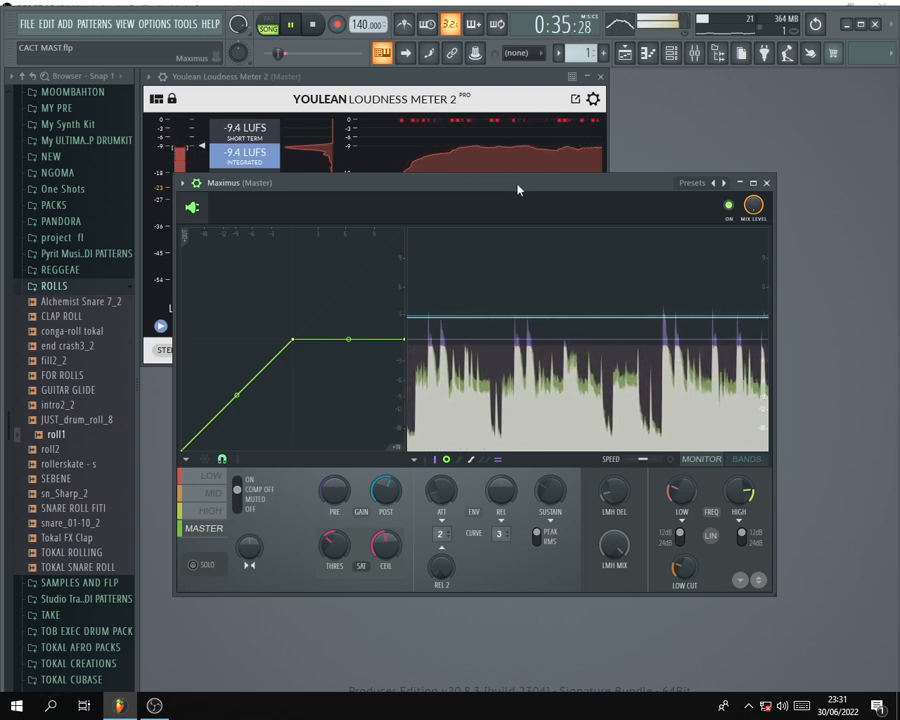
key("space")
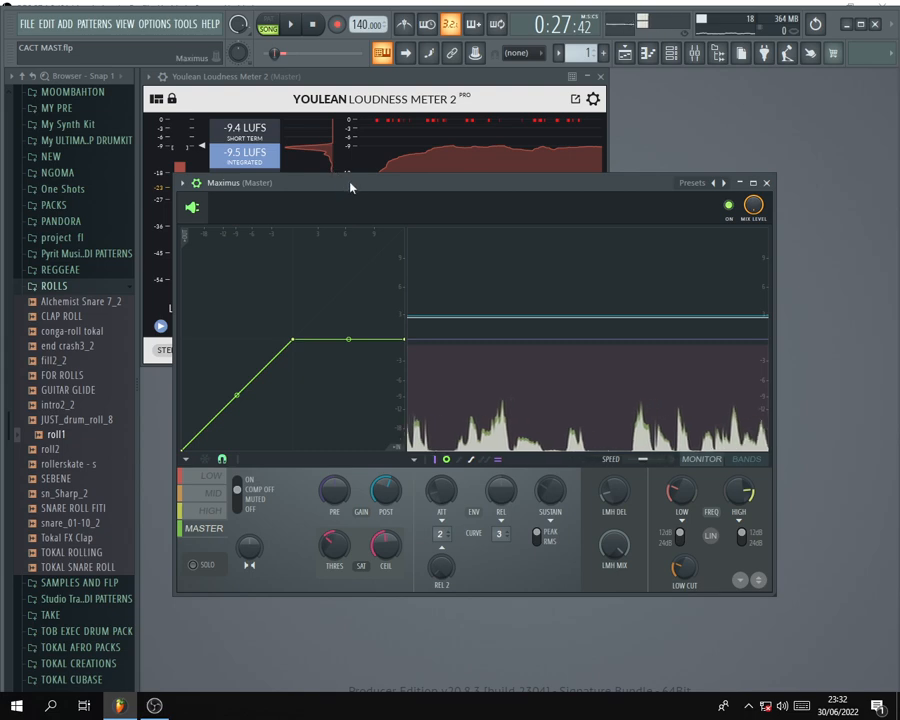
key("space")
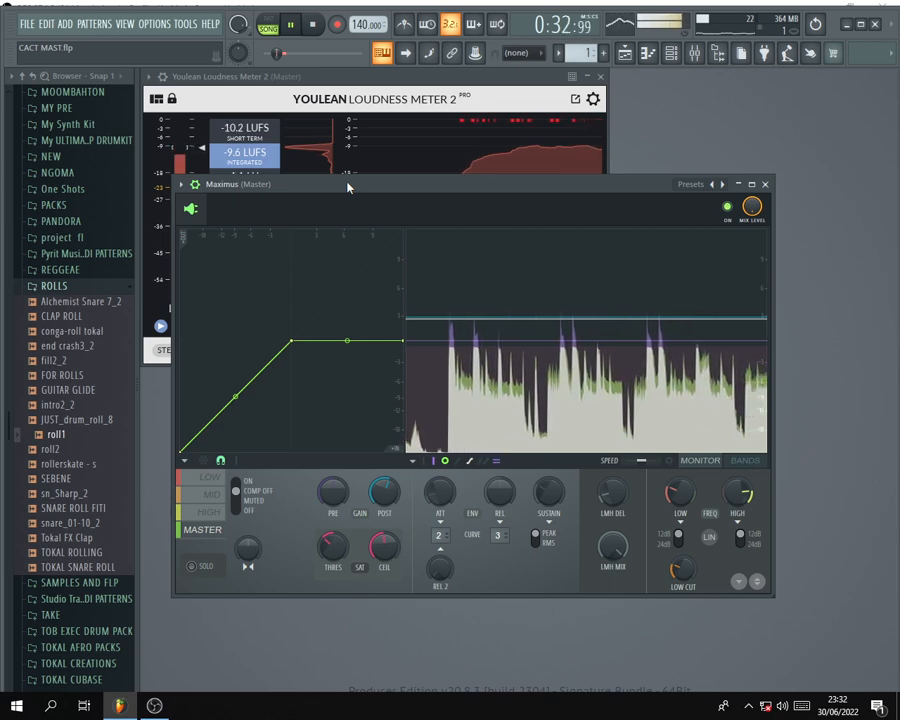
key("space")
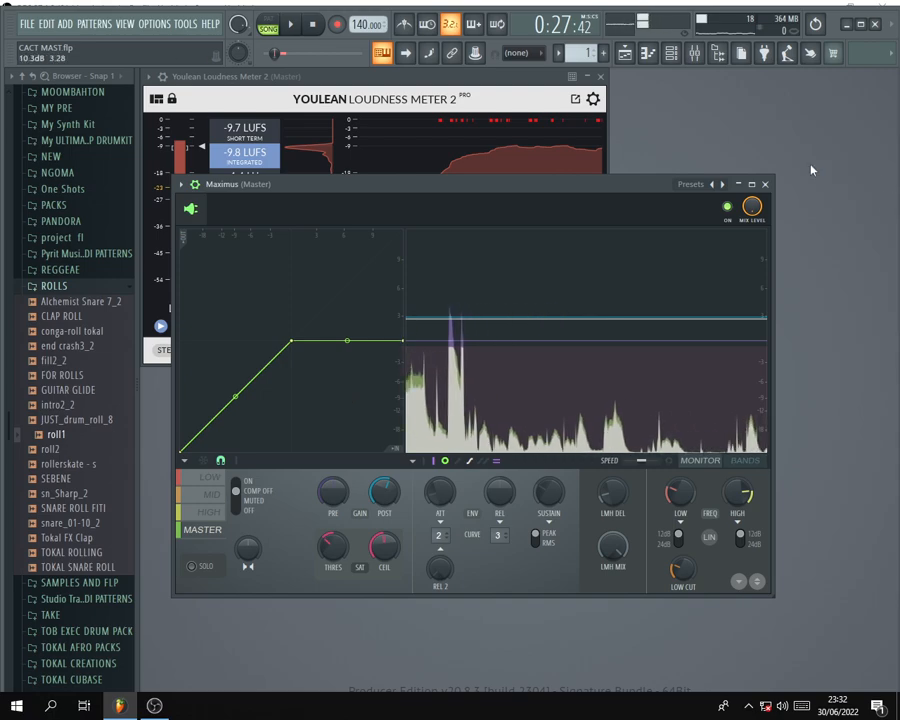
Close Maximus and the loudness meter, and bring up the playlist with the mixer over it.
left_click(765, 184)
left_click(601, 77)
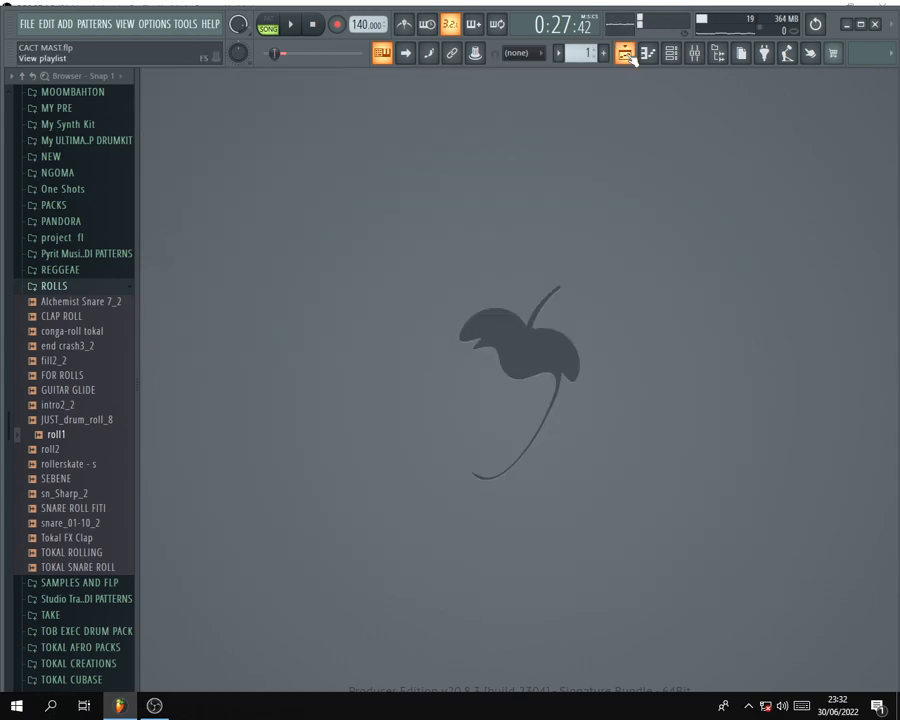
left_click(625, 53)
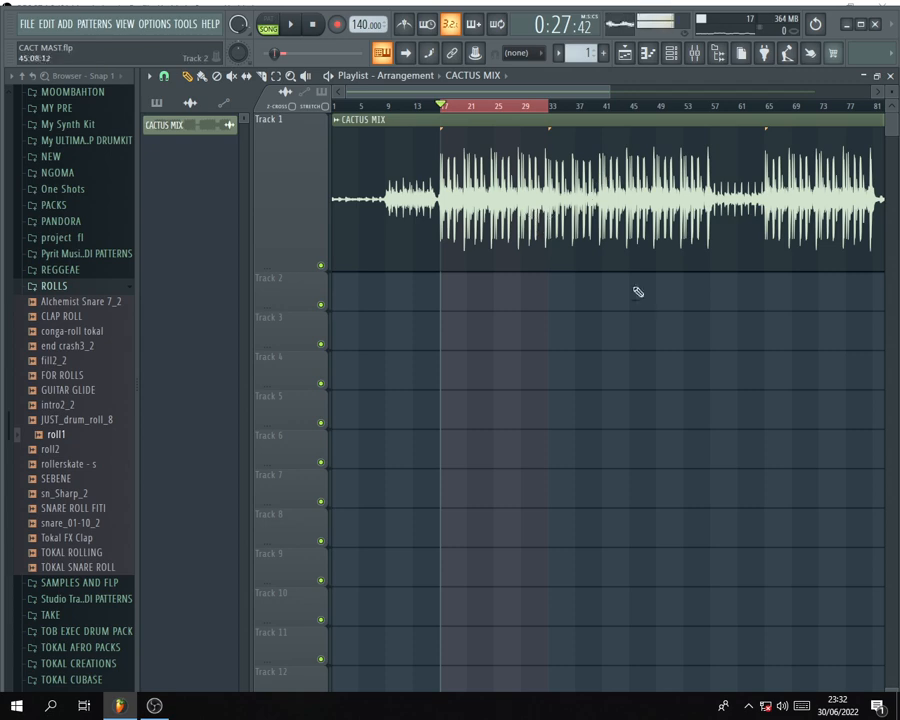
left_click(695, 55)
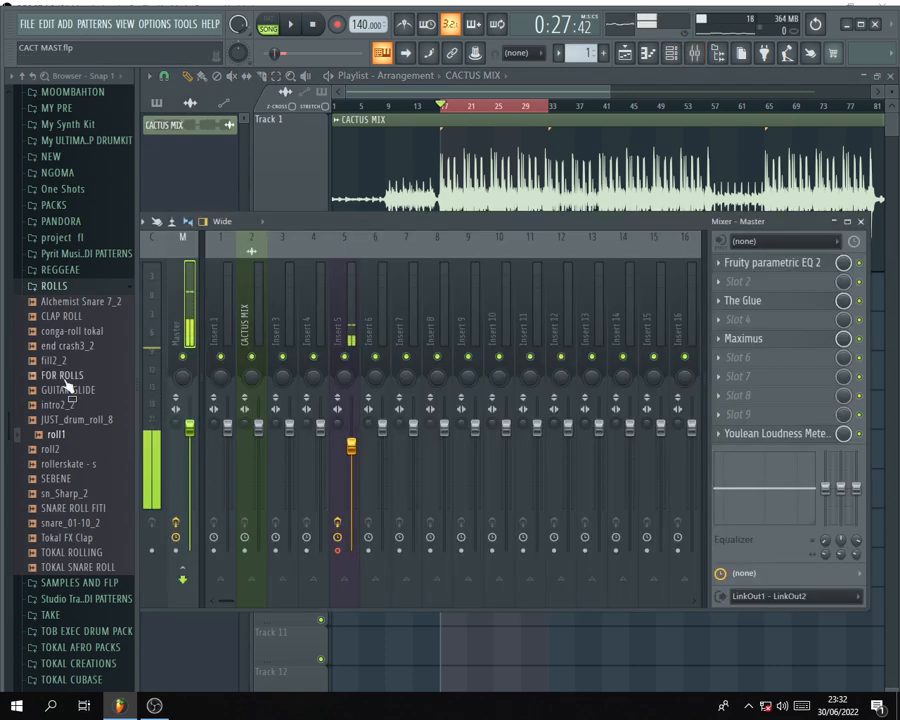
Bypass every effect on the master track and audition the unprocessed song section.
right_click(864, 267)
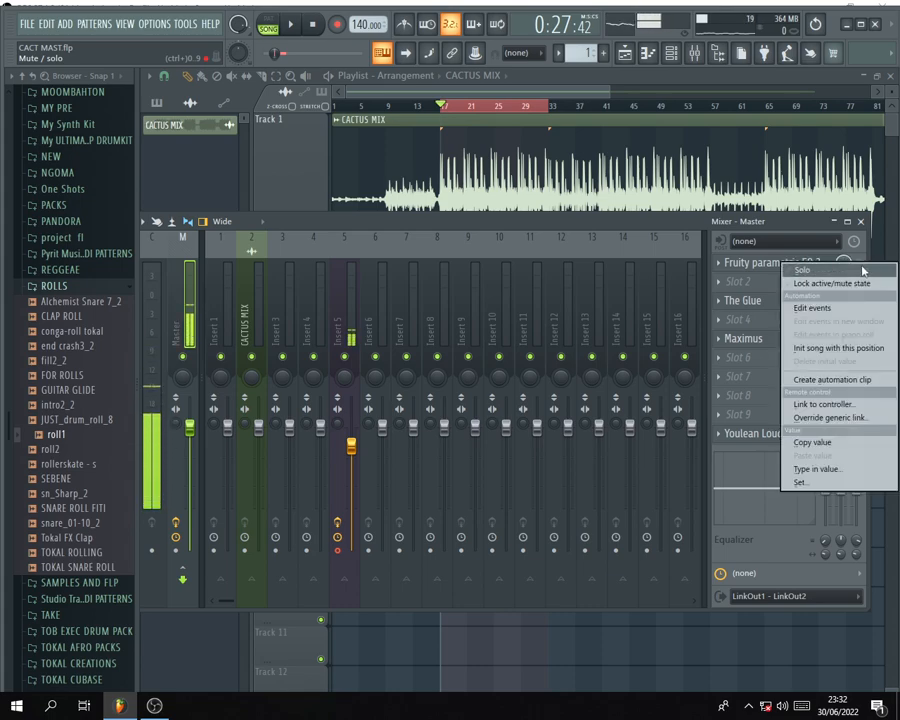
left_click(864, 269)
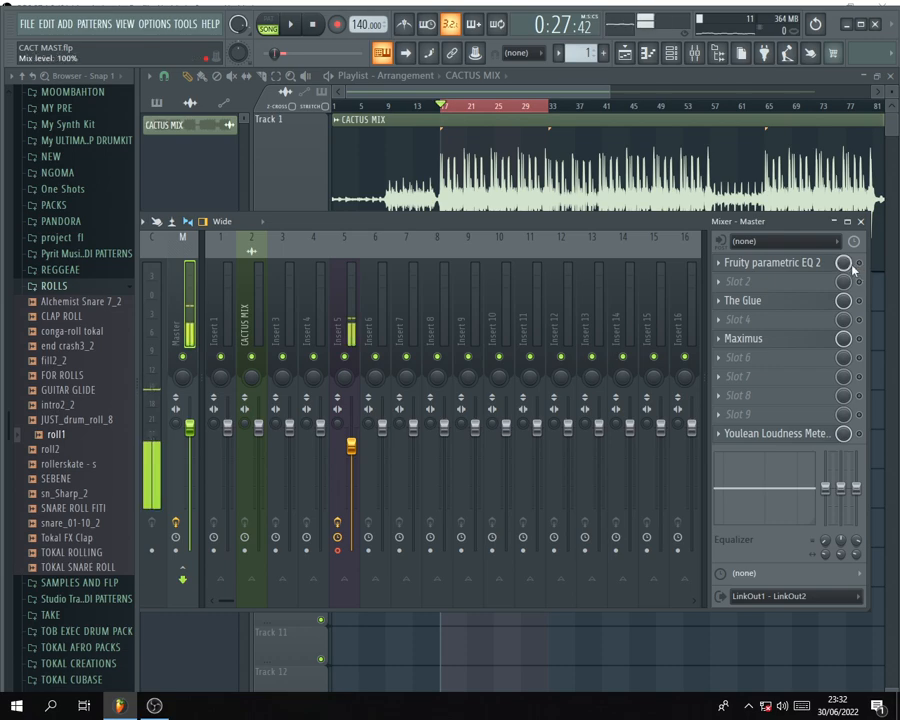
key("space")
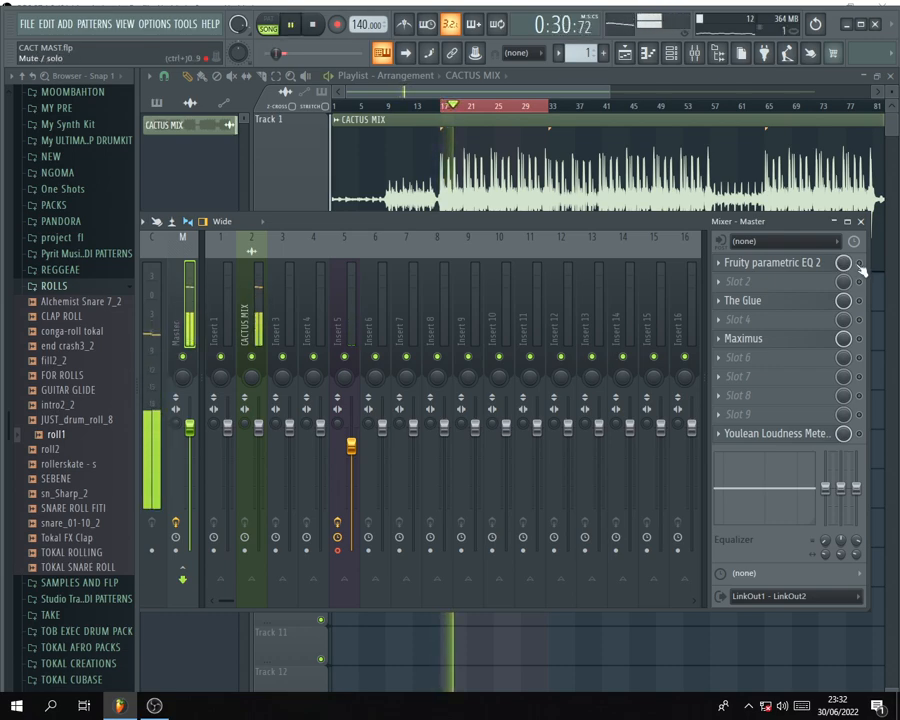
key("space")
Re-enable all master track effects and audition the processed song section for comparison.
right_click(859, 264)
left_click(860, 265)
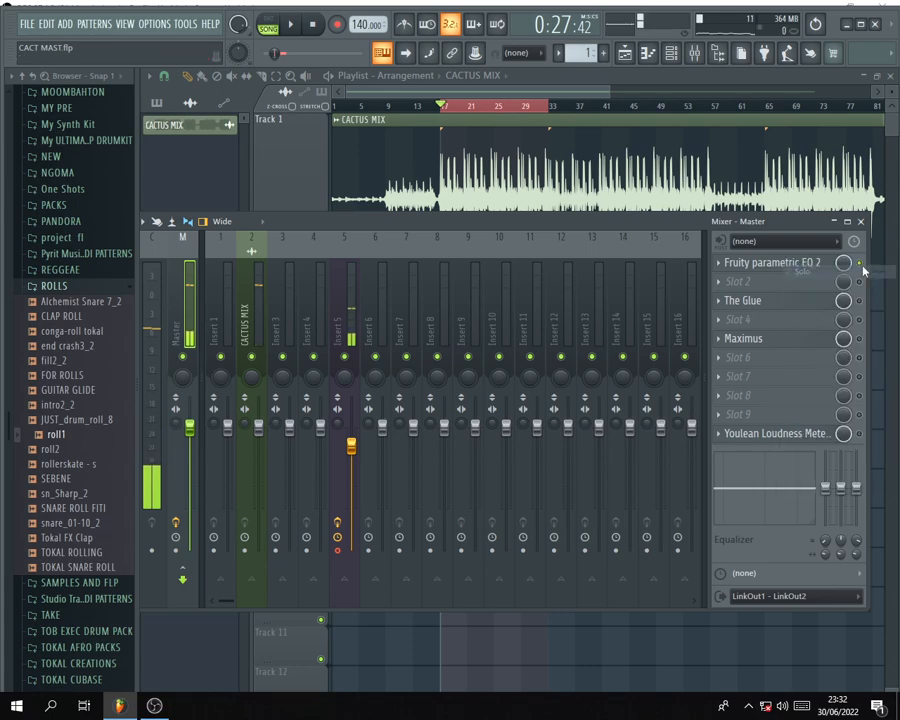
right_click(860, 265)
left_click(862, 266)
key("space")
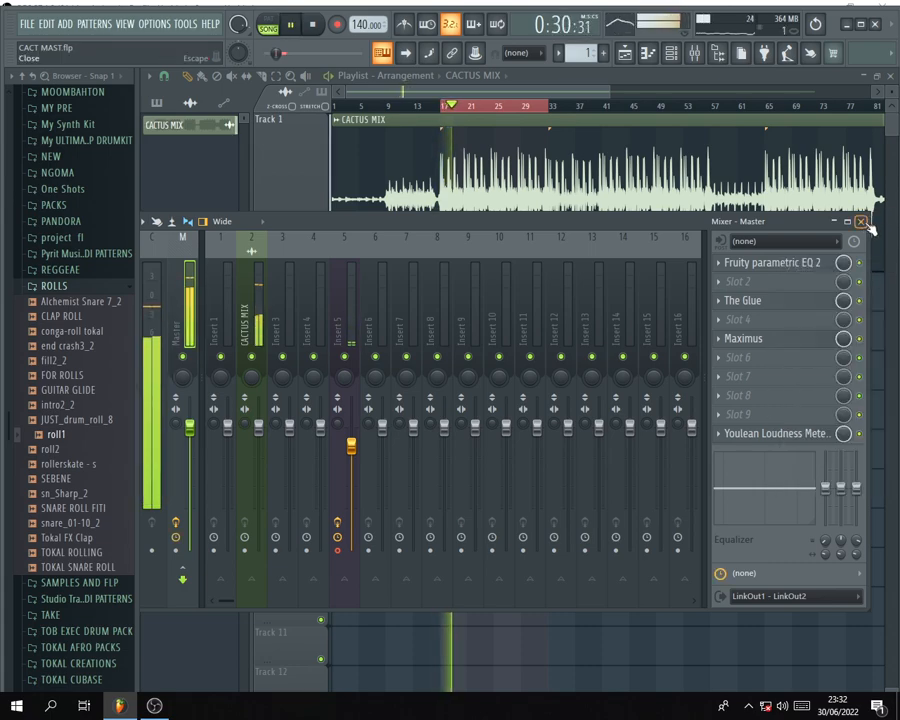
key("space")
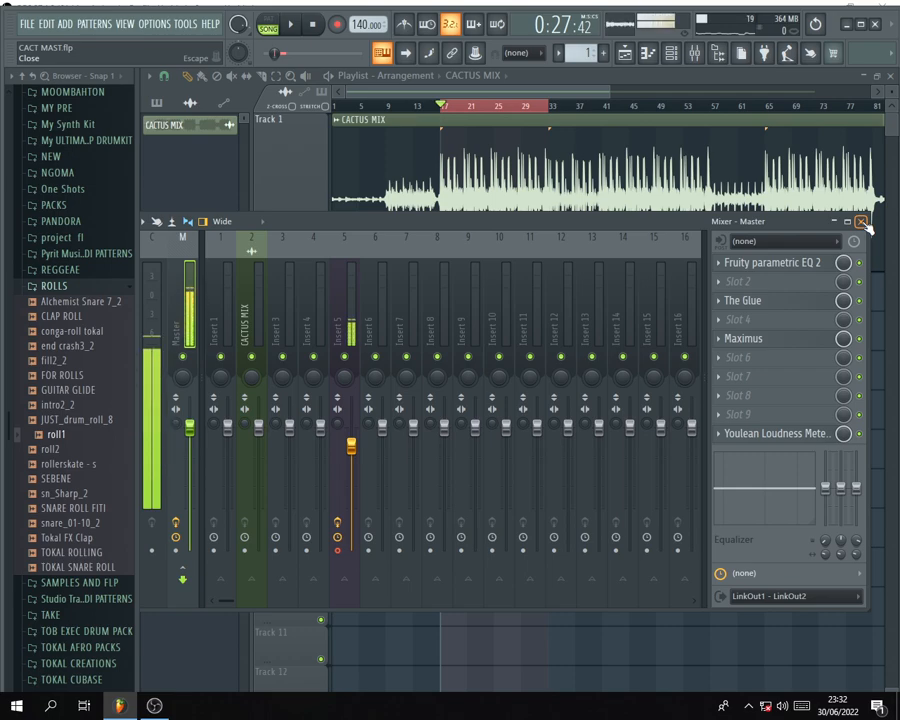
Clear the playlist's time selection and return the song position to the start.
left_click(540, 109)
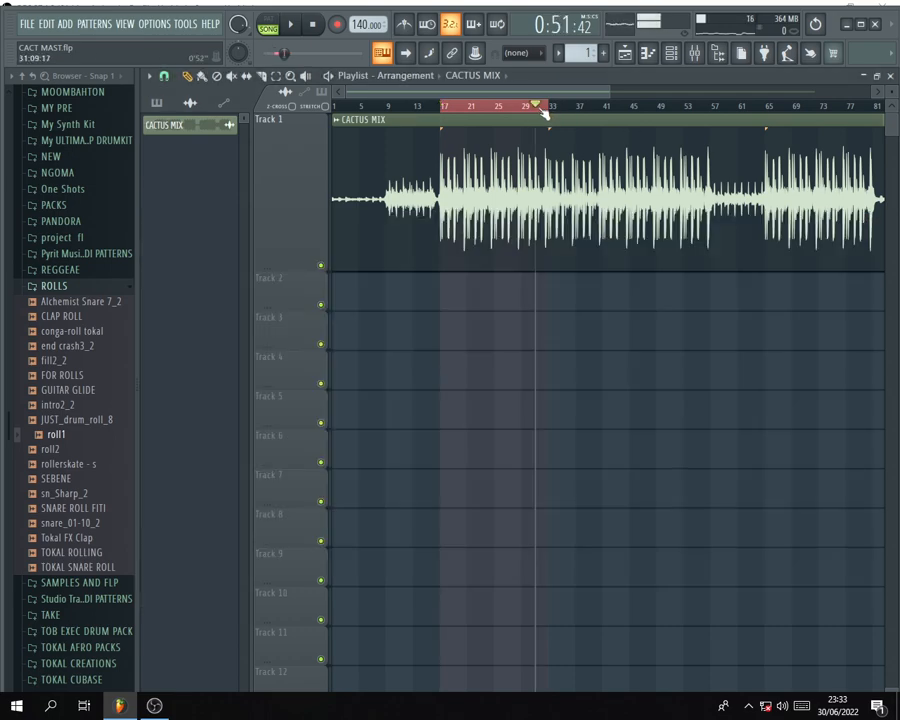
double_click(533, 109)
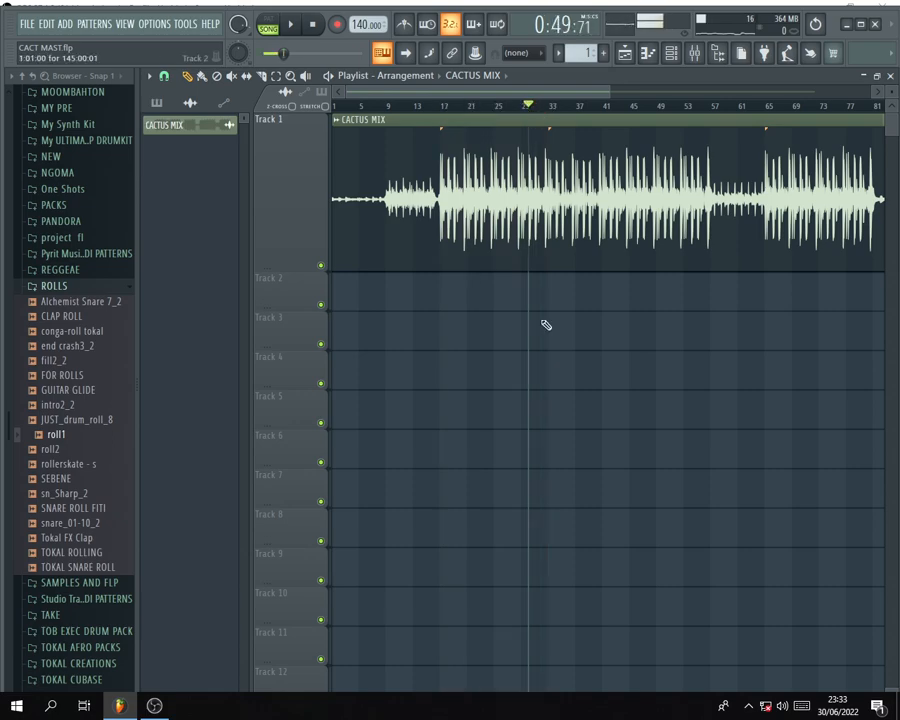
scroll(551, 397, "down", 3)
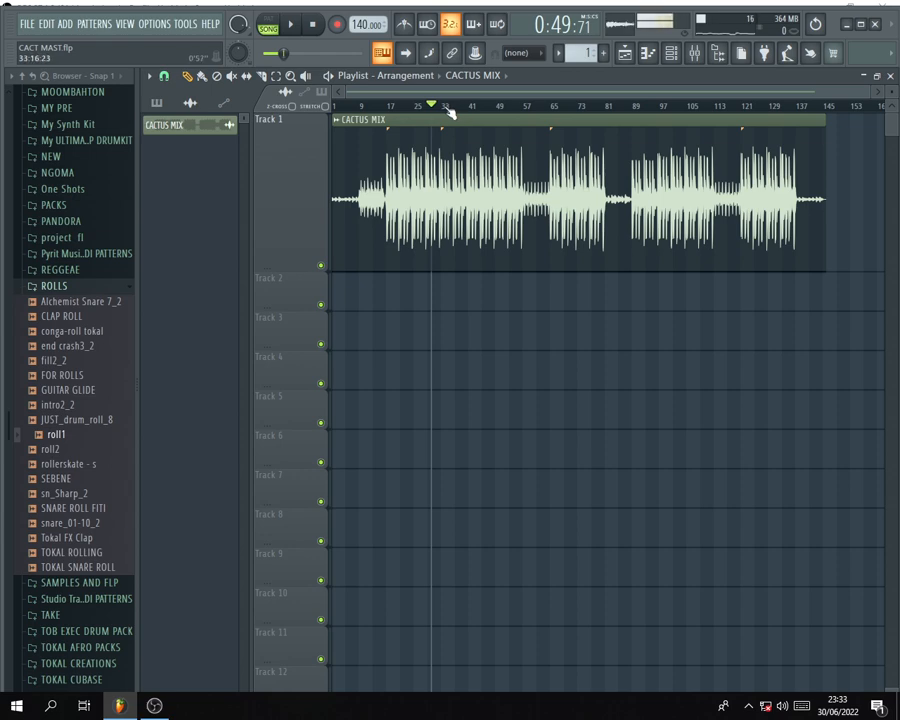
left_click(312, 36)
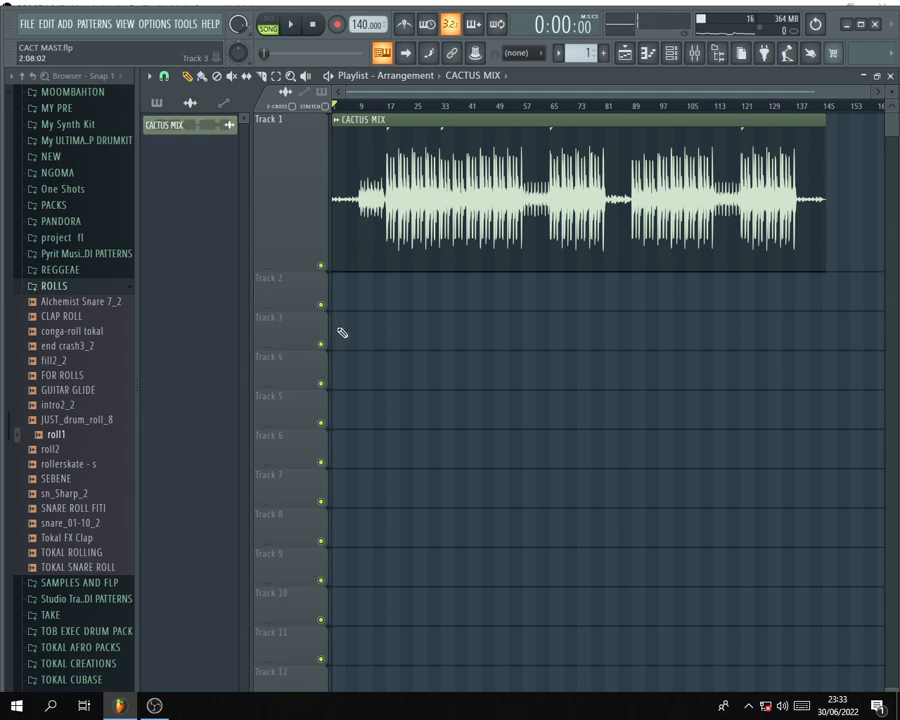
Enlarge the empty Track 2 to about the same height as Track 1.
scroll(286, 314, "up", 5)
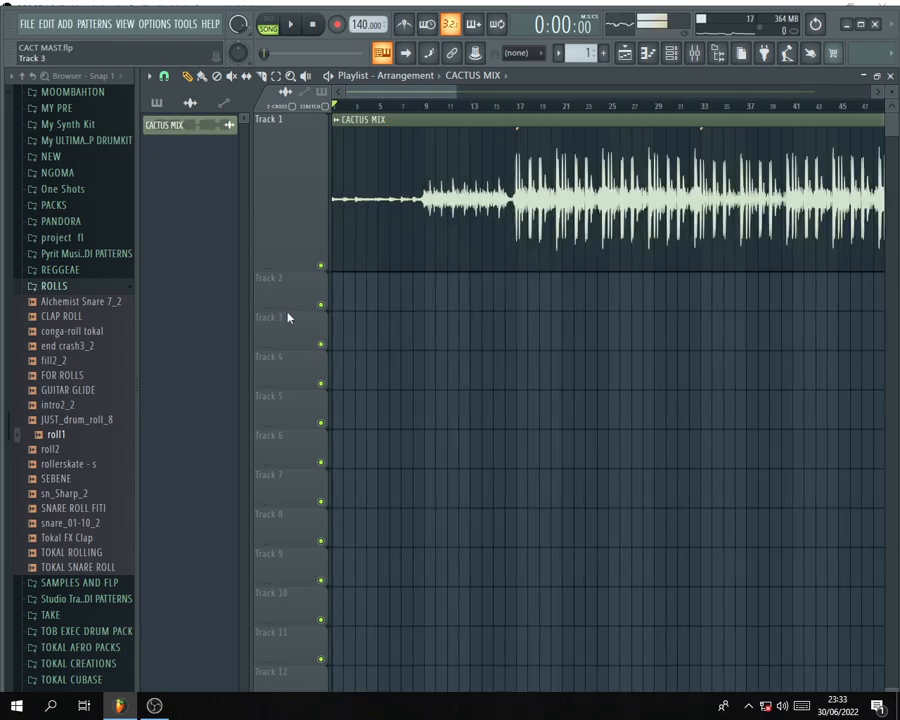
scroll(294, 316, "down", 5)
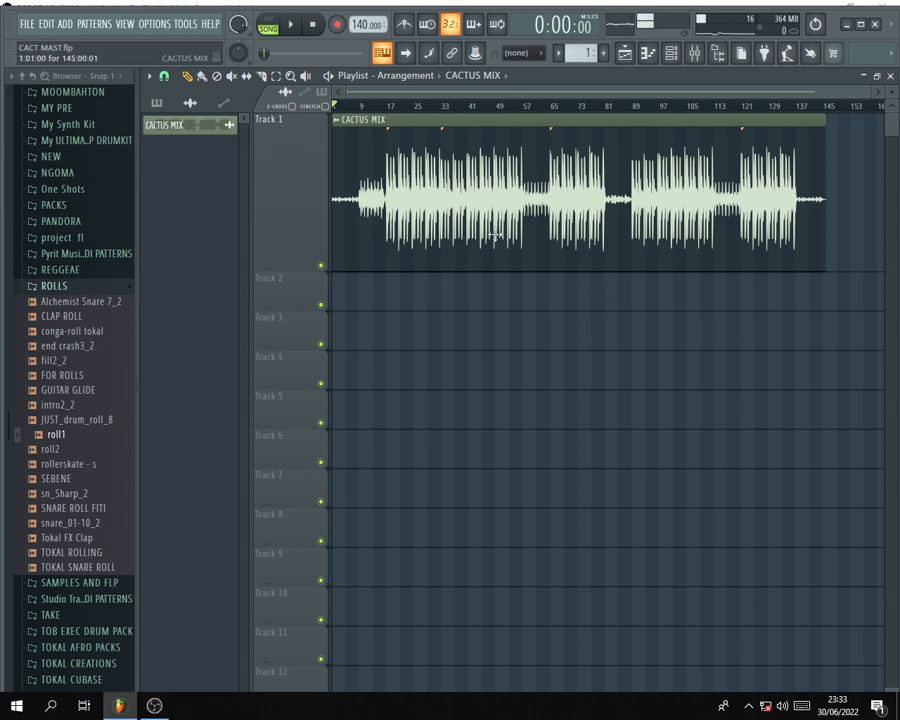
left_click_drag(292, 309, 293, 430)
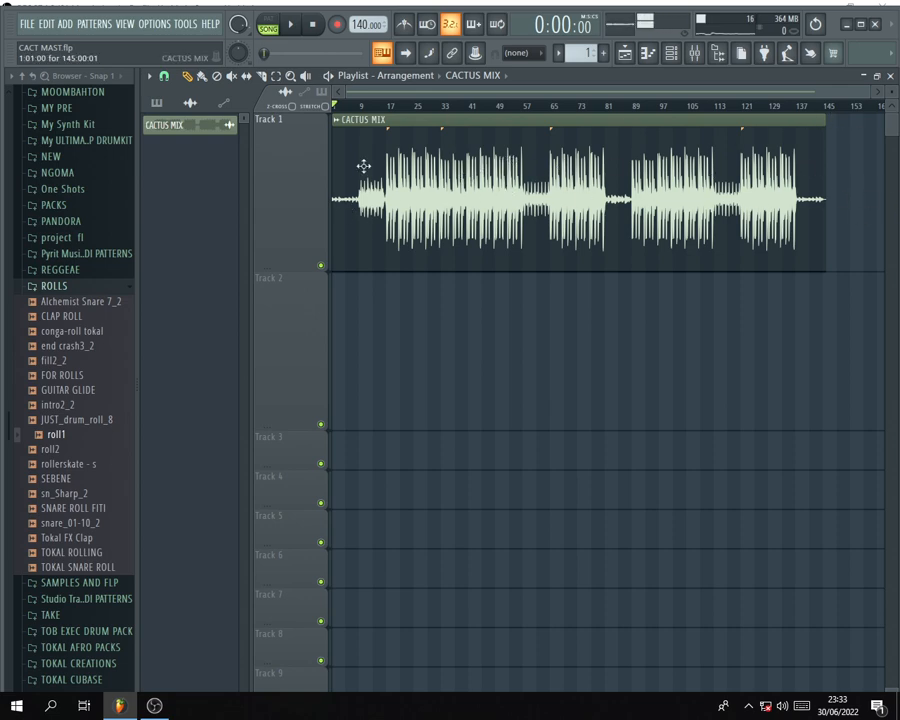
Export the full song as a 320 kbps MP3 named CACT MAST in the MAST FL STUDIO folder.
left_click(26, 23)
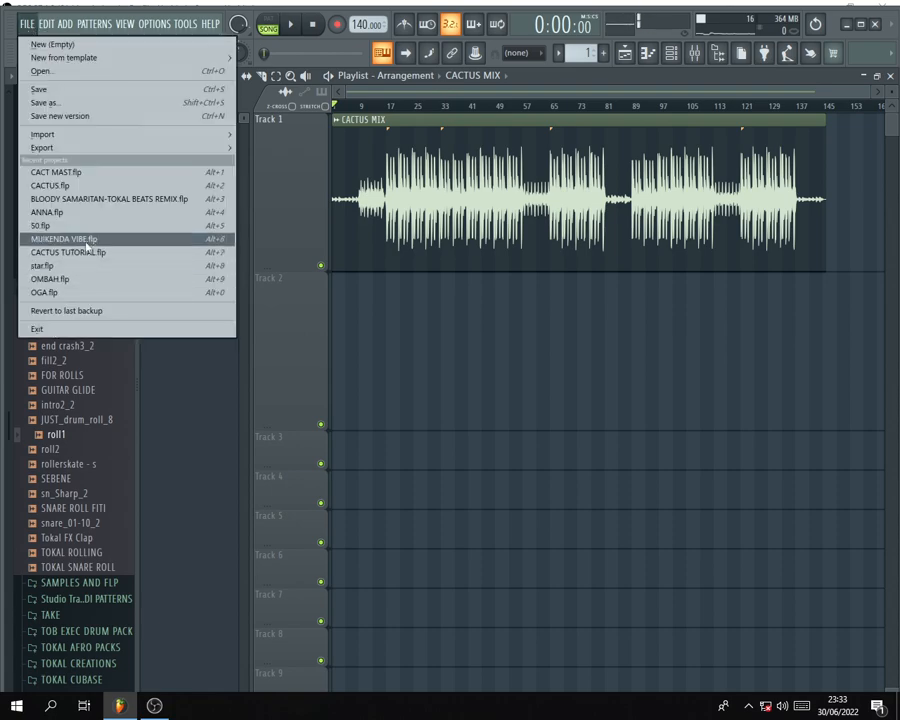
mouse_move(78, 148)
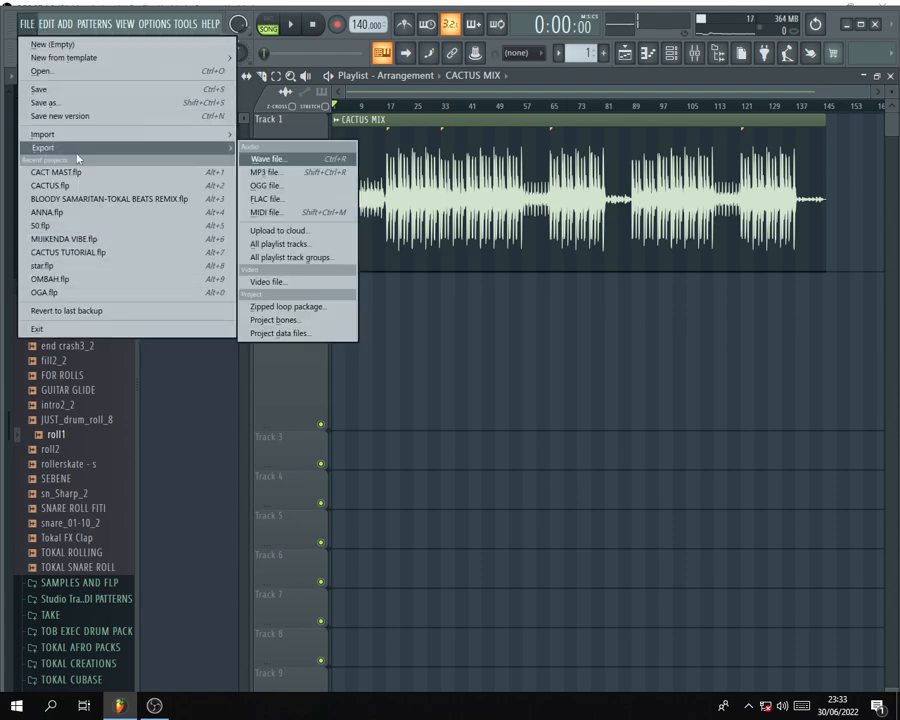
left_click(268, 172)
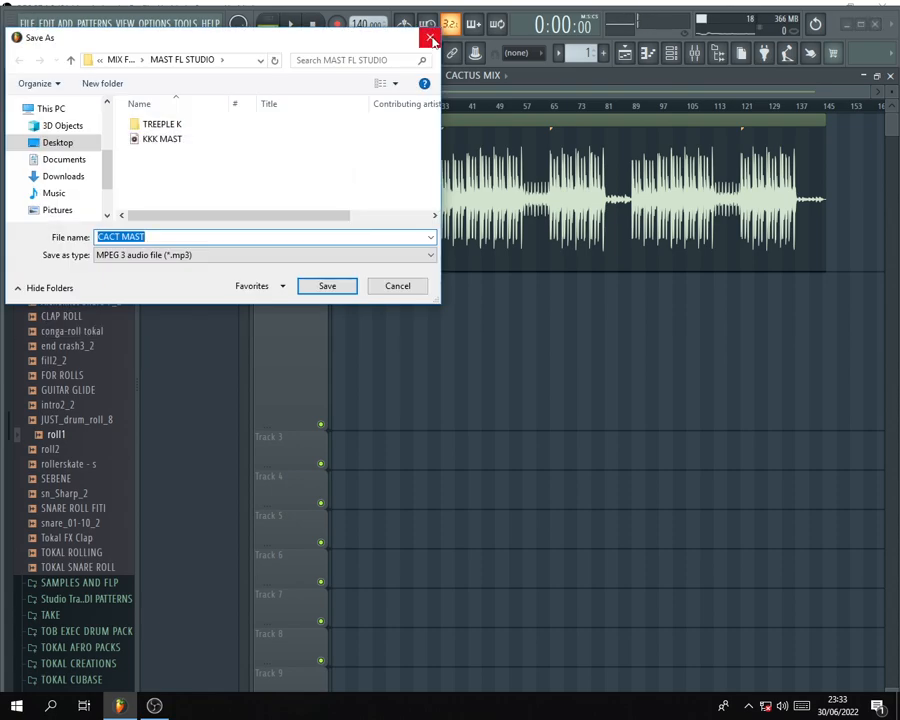
left_click(327, 286)
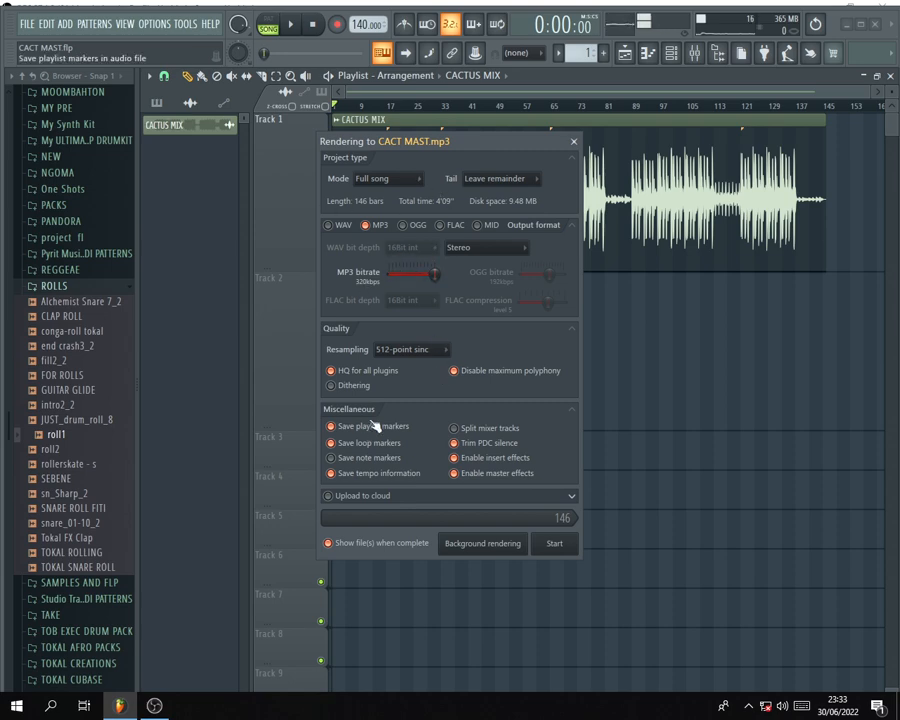
left_click(556, 544)
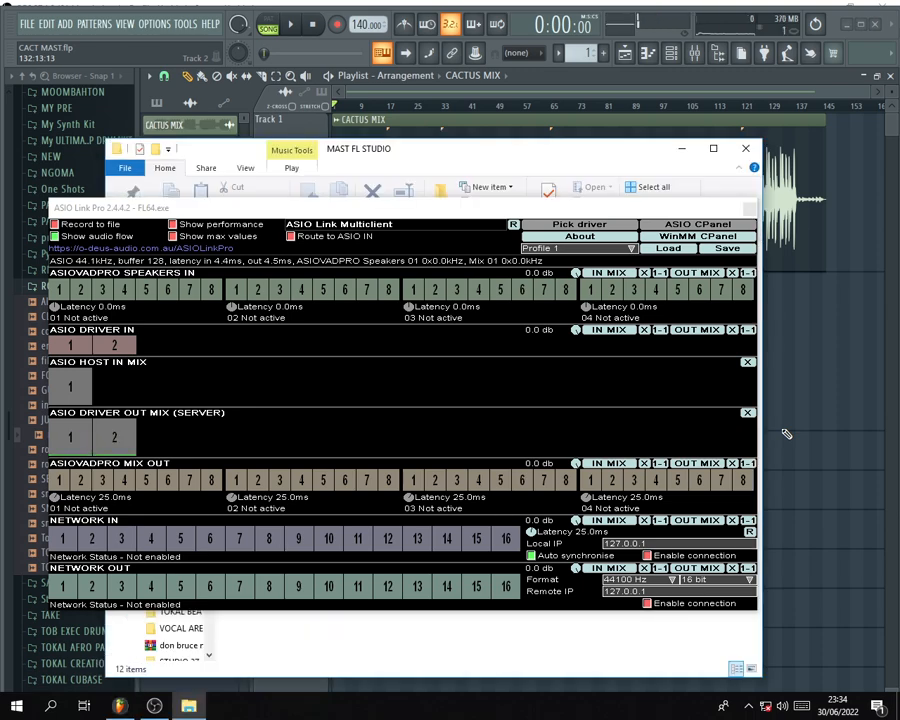
Route ASIO driver input 1 to the host in mix, and close the ASIO Link Pro window and the mixer.
left_click(662, 78)
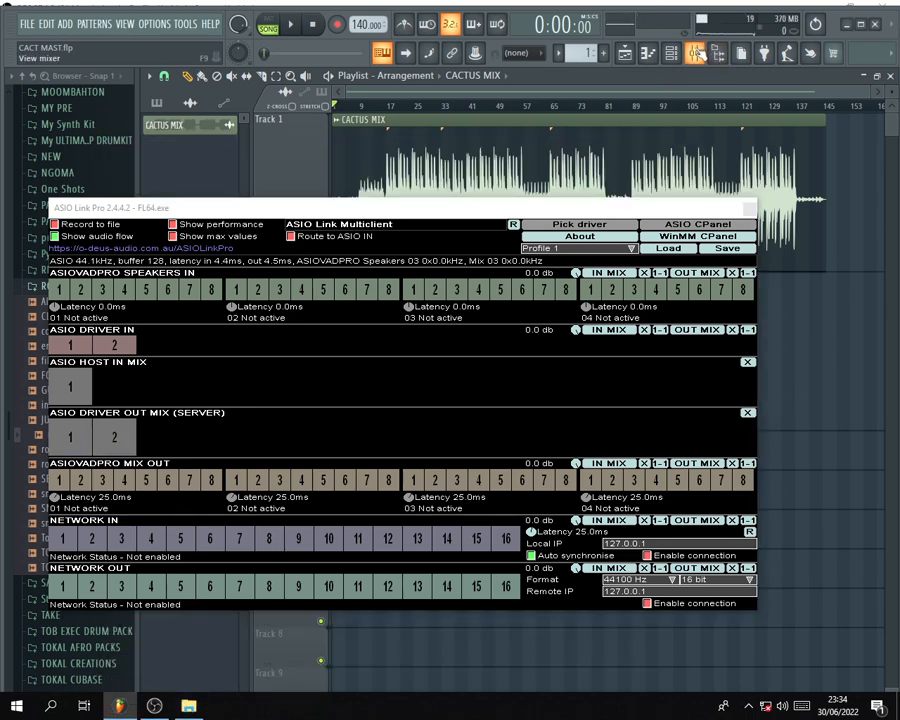
left_click(695, 57)
left_click(68, 346)
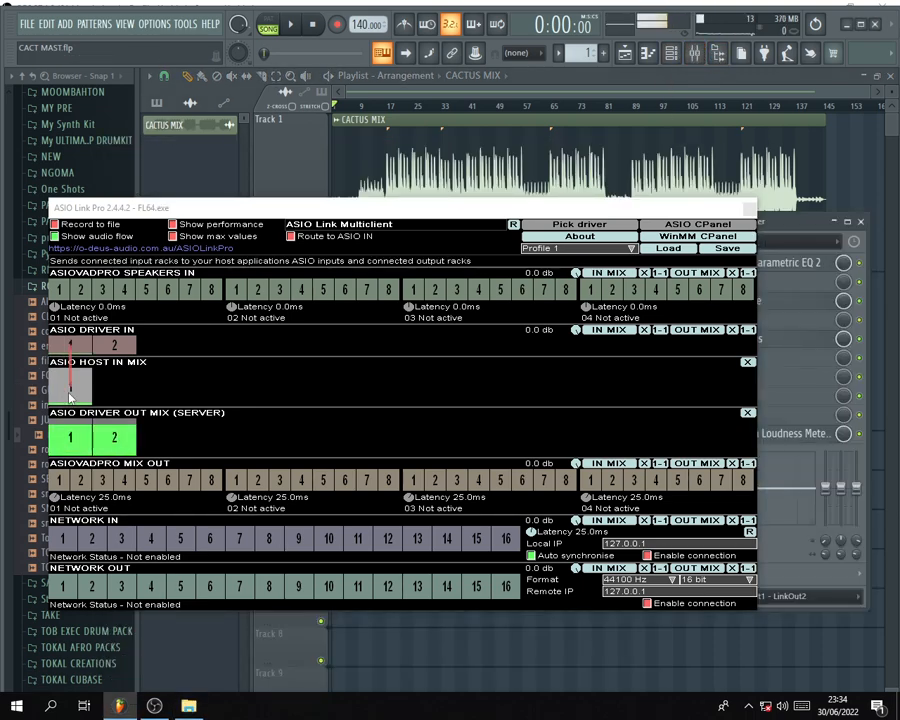
left_click(748, 207)
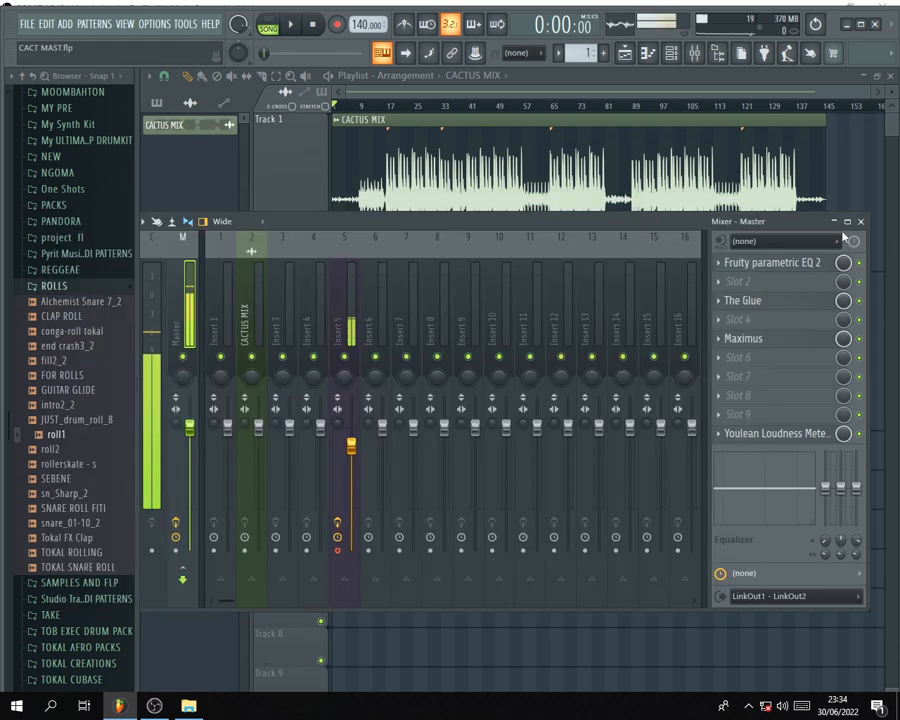
left_click(859, 221)
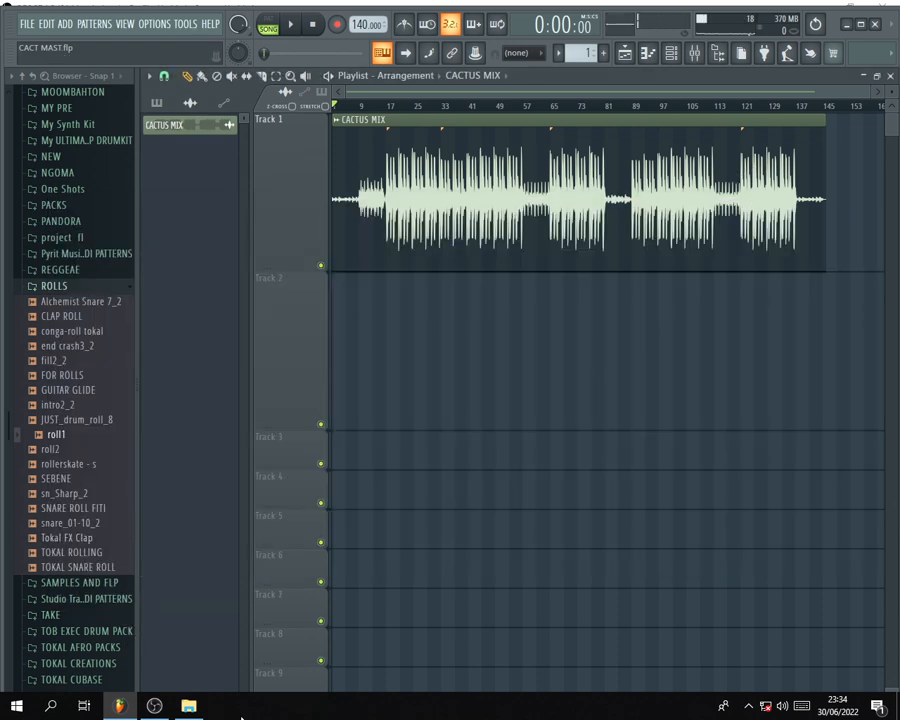
Import the rendered CACT MAST audio file from the MAST FL STUDIO folder onto Track 2, aligned with the start of the song.
left_click(188, 706)
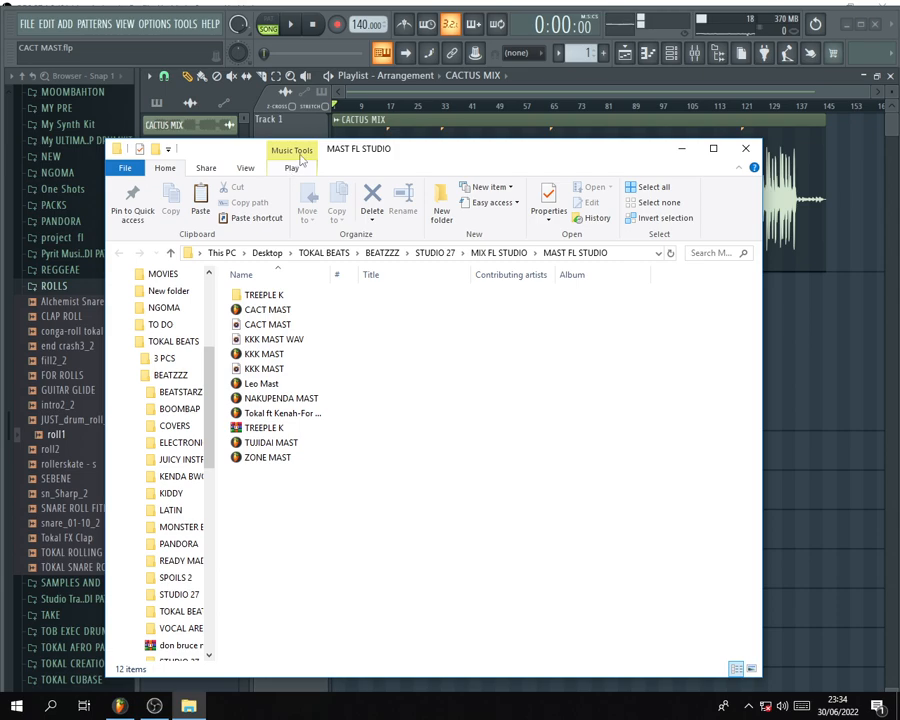
left_click_drag(302, 160, 669, 213)
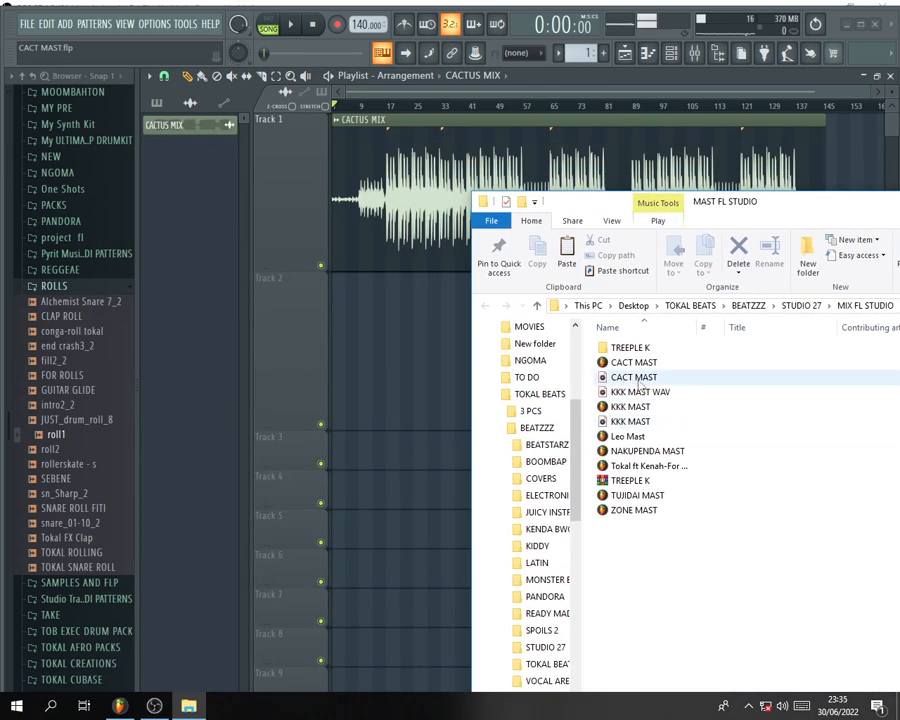
left_click_drag(640, 385, 382, 346)
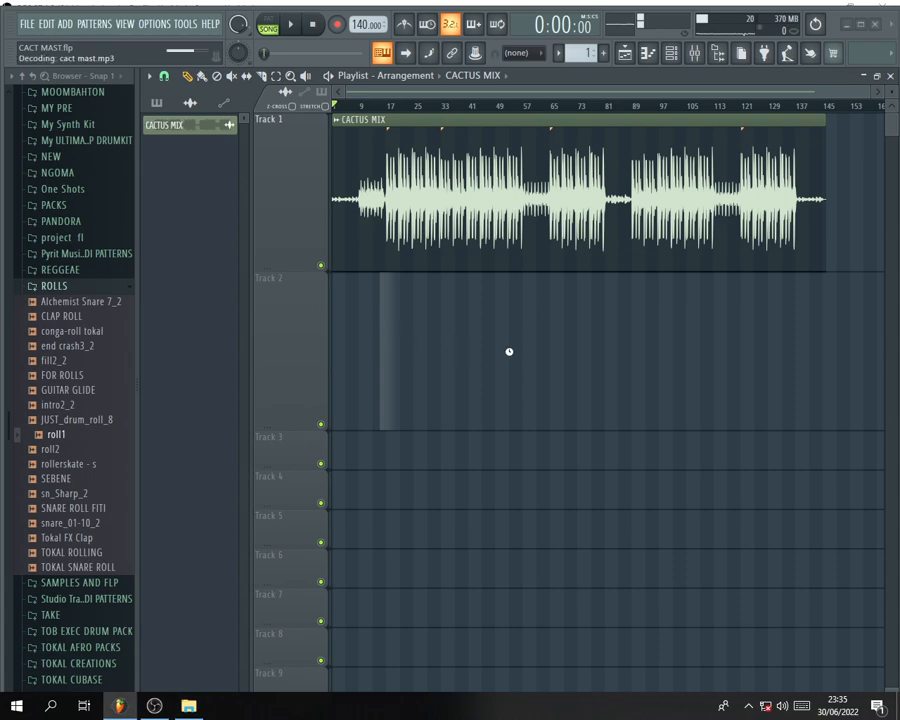
left_click_drag(620, 336, 494, 344)
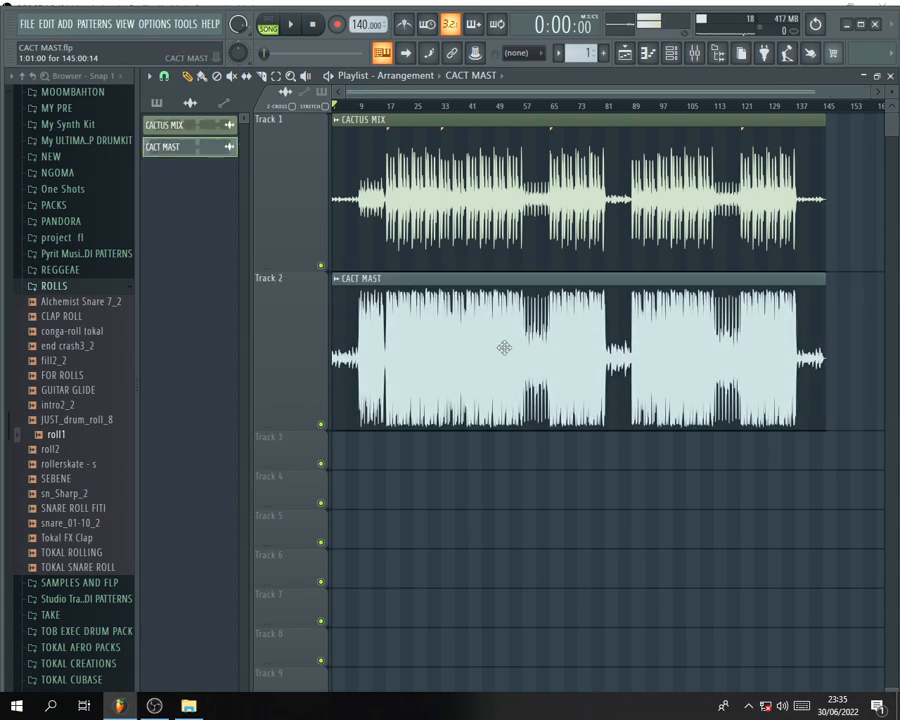
Try to enlarge the two tracks by setting Track 1's size to 200% and Track 2's size to 150%.
scroll(302, 364, "up", 5)
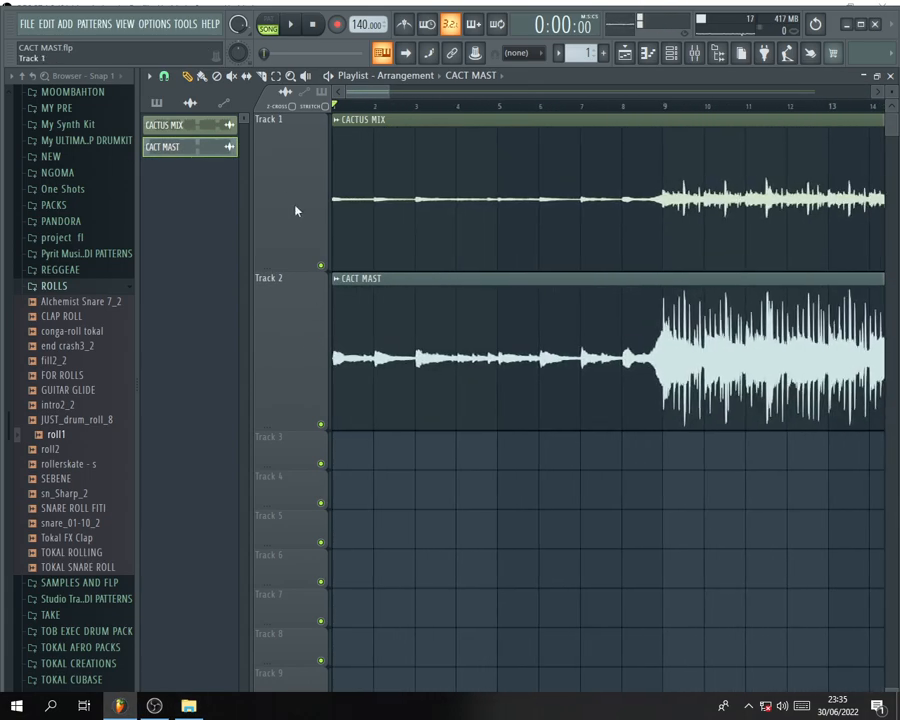
right_click(290, 116)
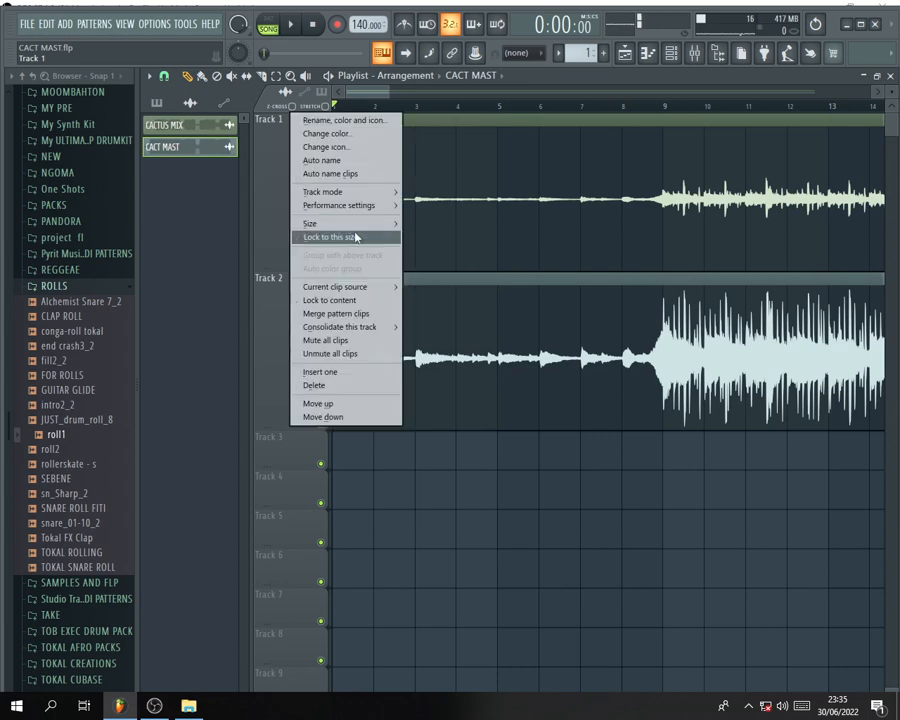
mouse_move(340, 224)
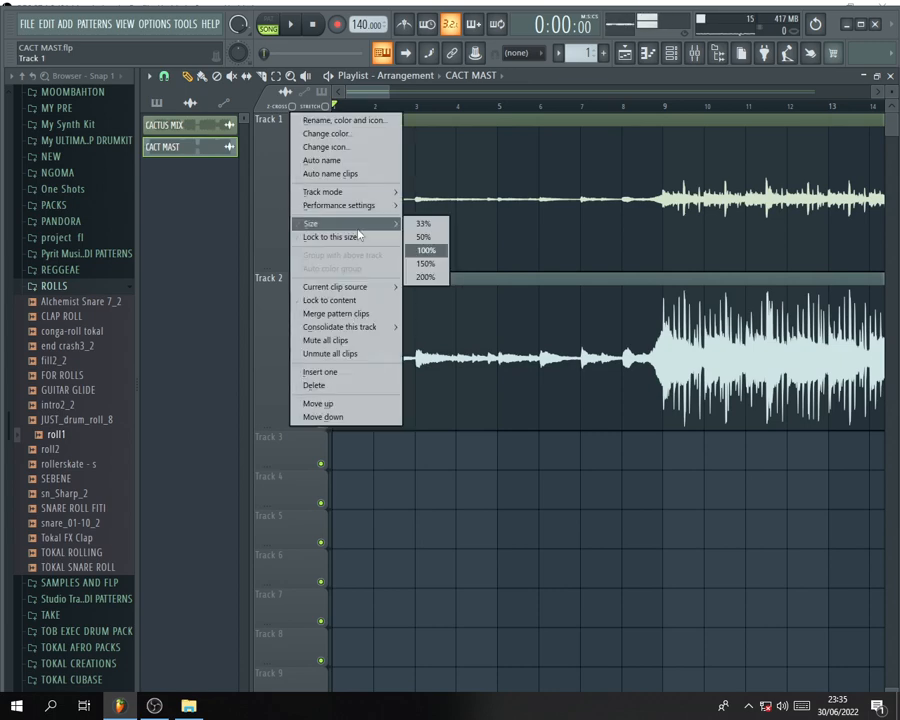
left_click(426, 276)
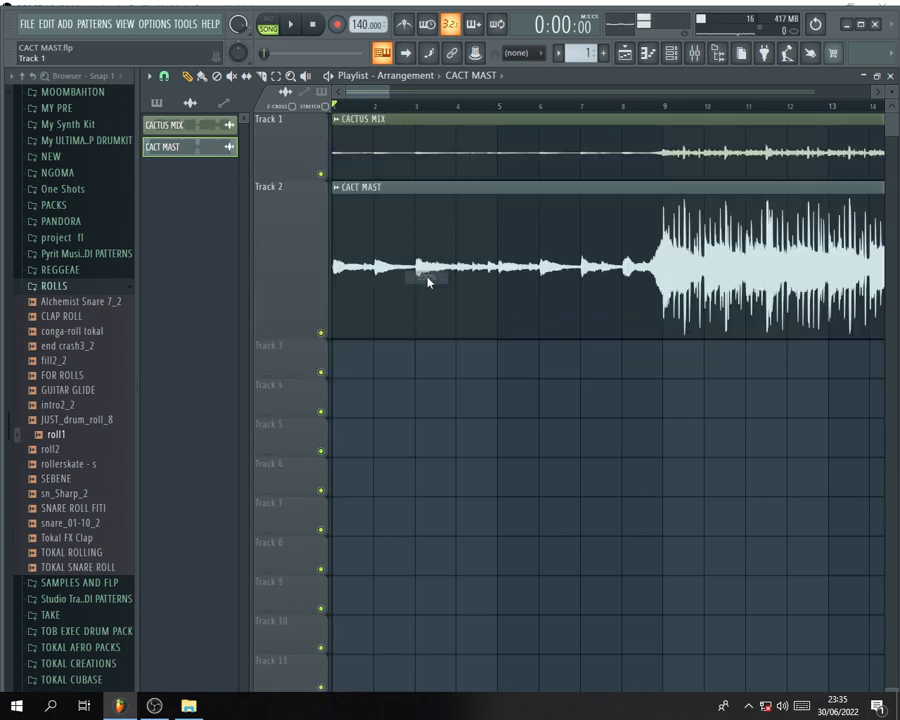
right_click(299, 250)
mouse_move(395, 290)
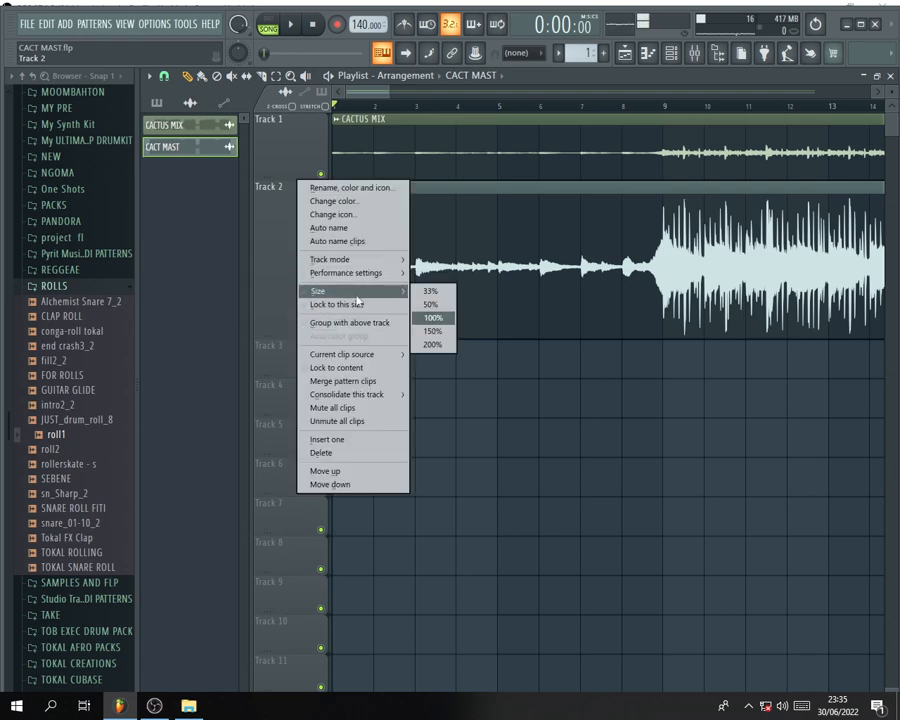
left_click(432, 333)
Make Track 1 and Track 2 equally tall and compare the waveforms of CACTUS MIX and CACT MAST.
left_click_drag(296, 182, 292, 290)
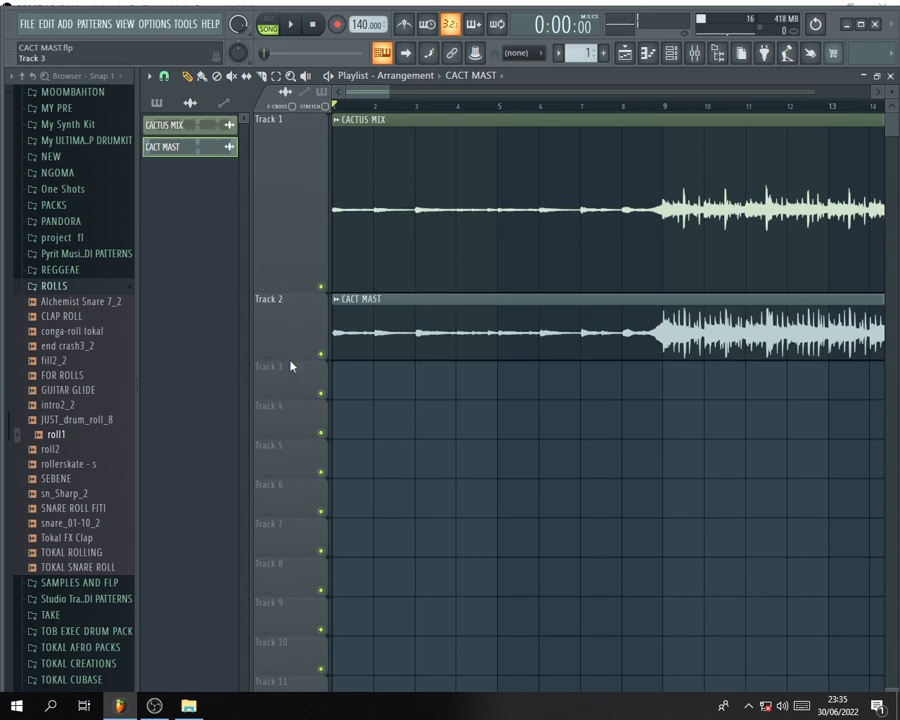
left_click_drag(289, 361, 300, 473)
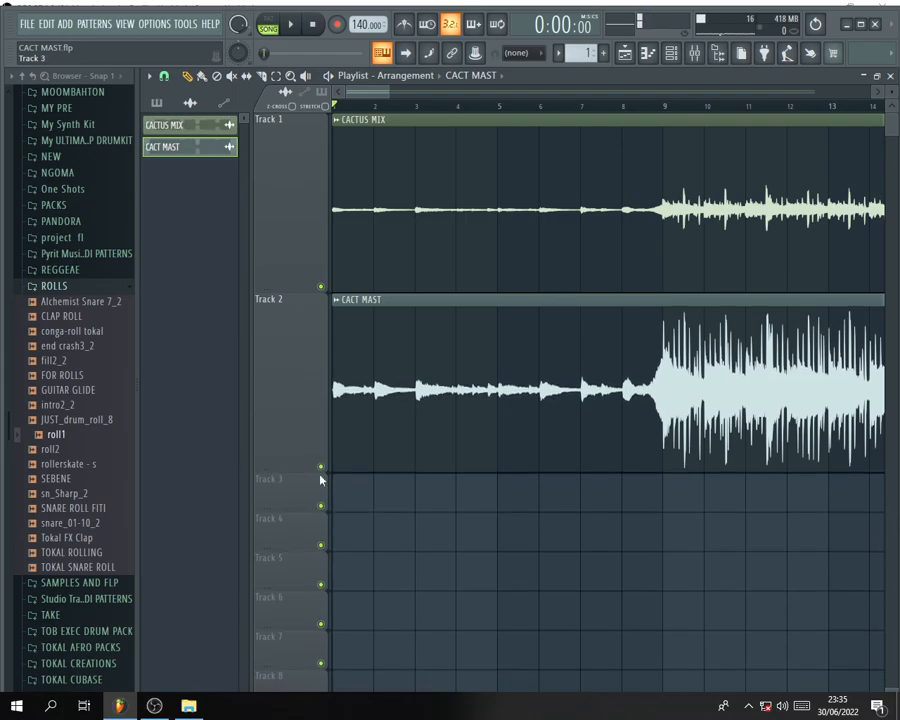
scroll(474, 494, "down", 10)
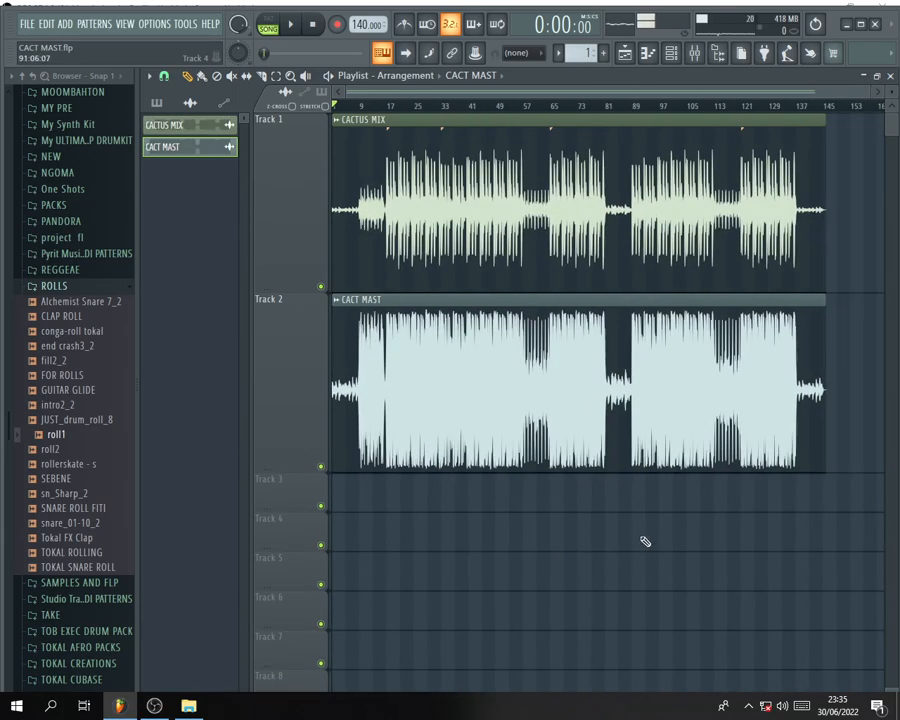
scroll(400, 520, "up", 6)
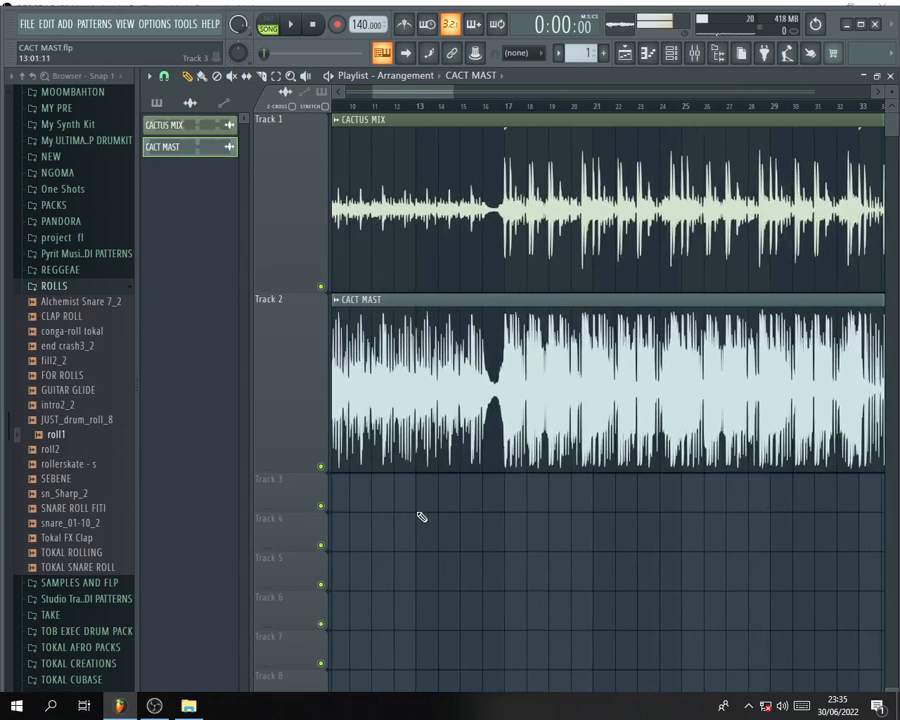
scroll(421, 517, "up", 2)
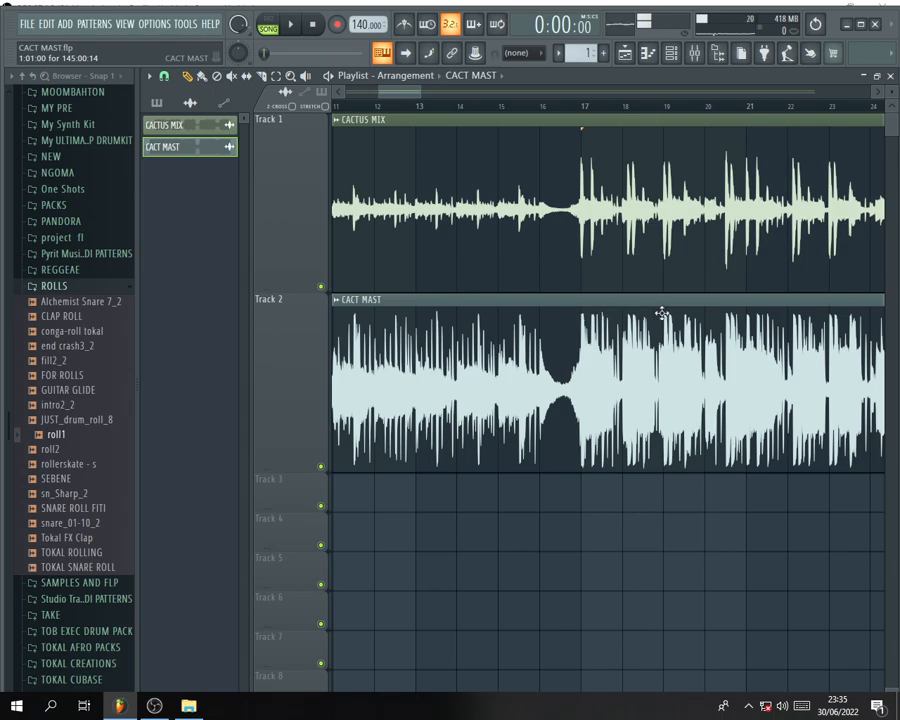
scroll(424, 553, "down", 10)
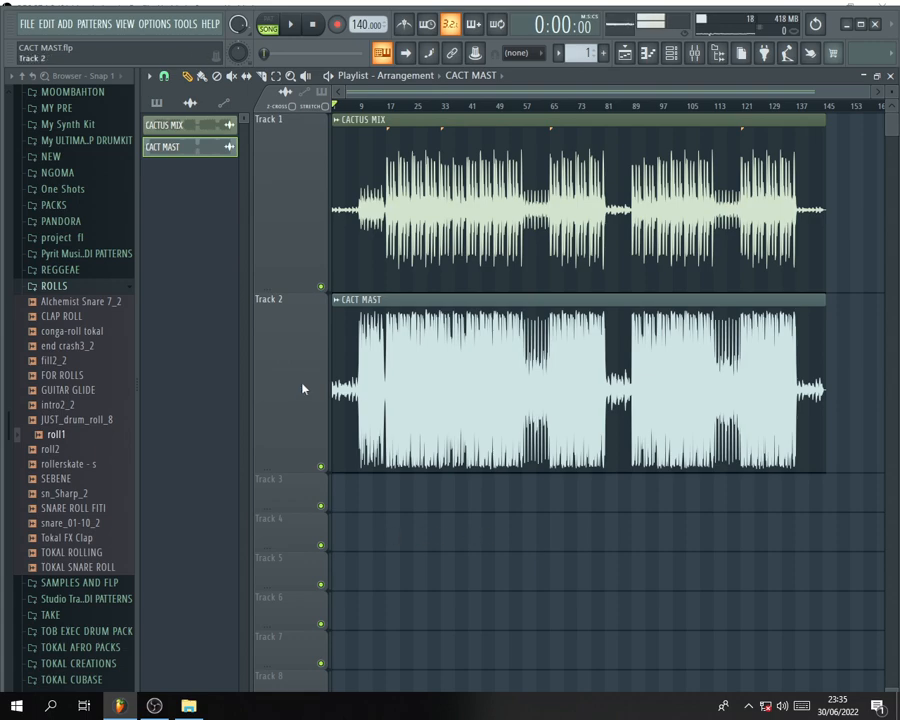
scroll(425, 424, "up", 4)
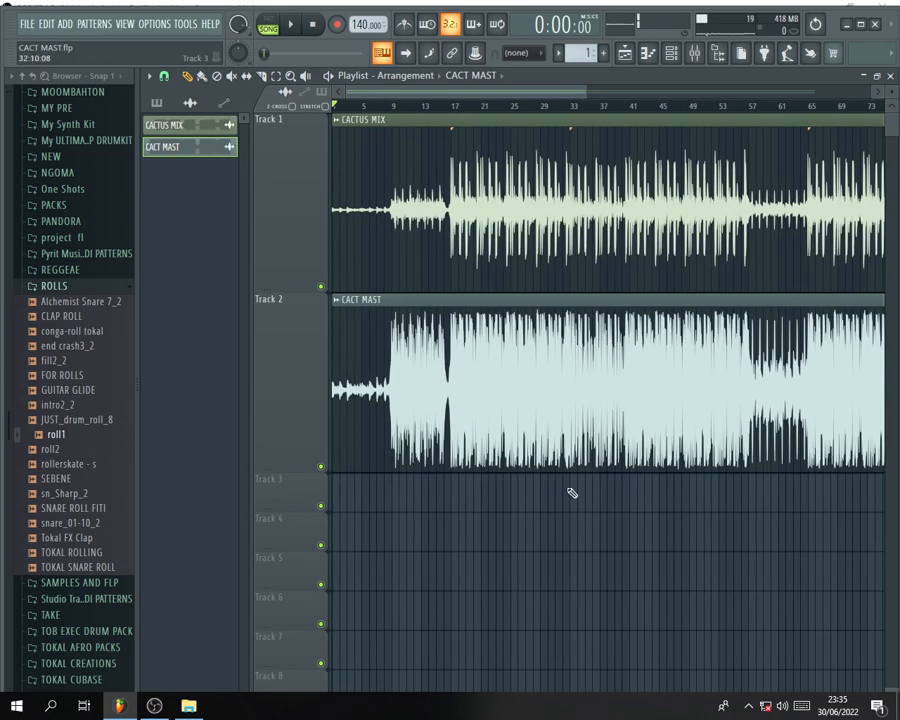
scroll(552, 498, "down", 4)
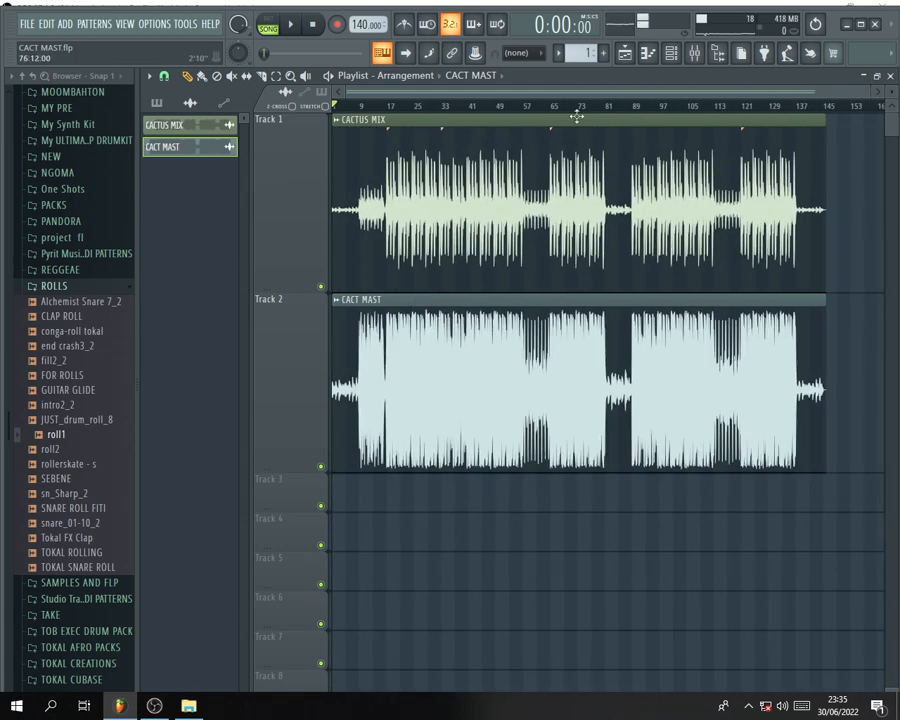
left_click(700, 54)
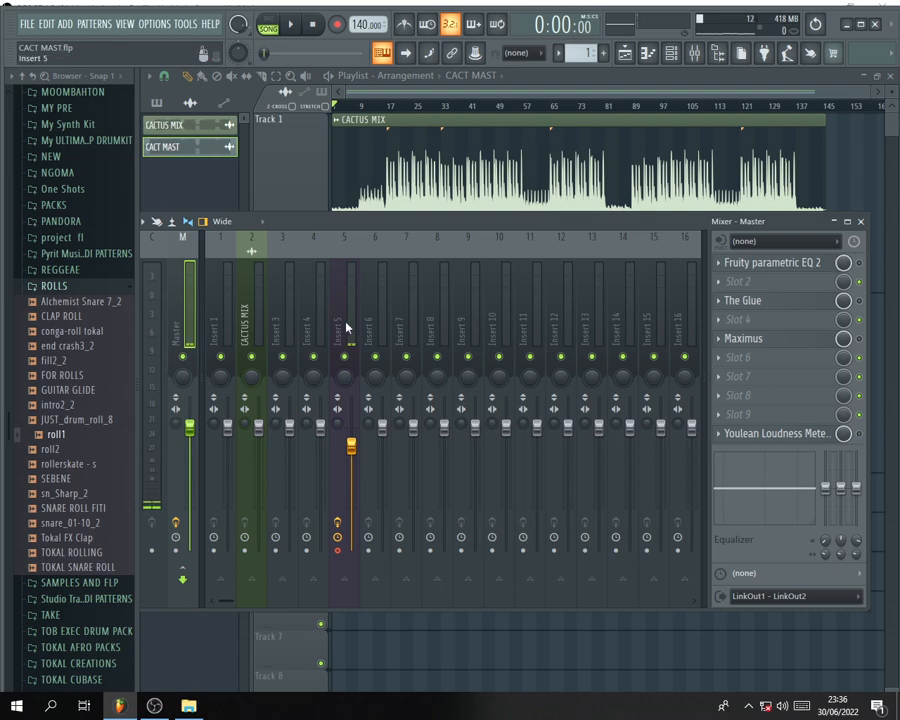
left_click(860, 222)
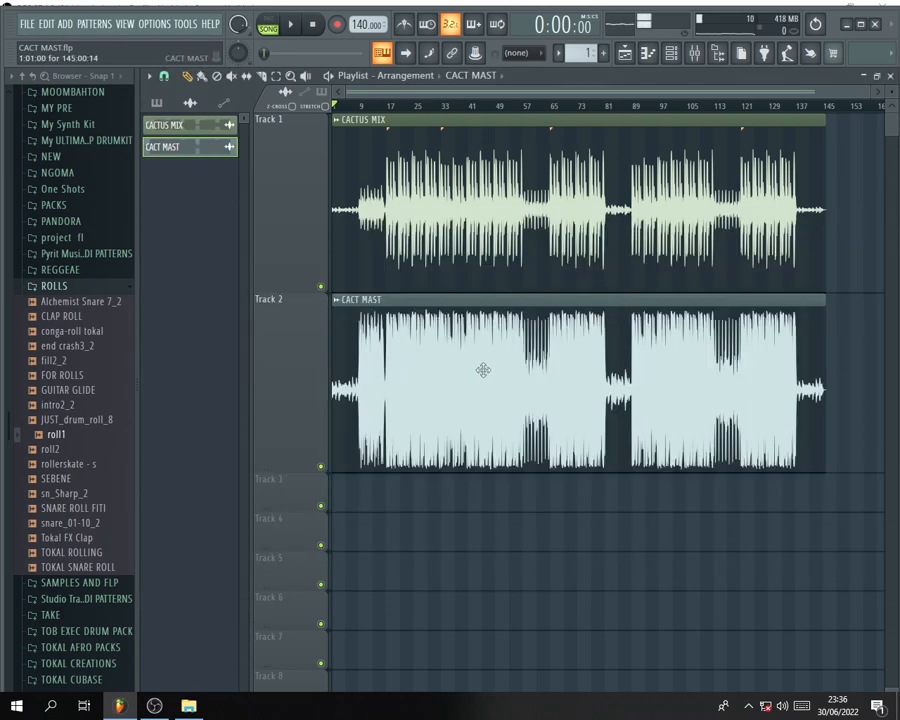
Solo Track 1 and select bars 17 to 33 in the playlist as the playback range.
left_click(321, 287)
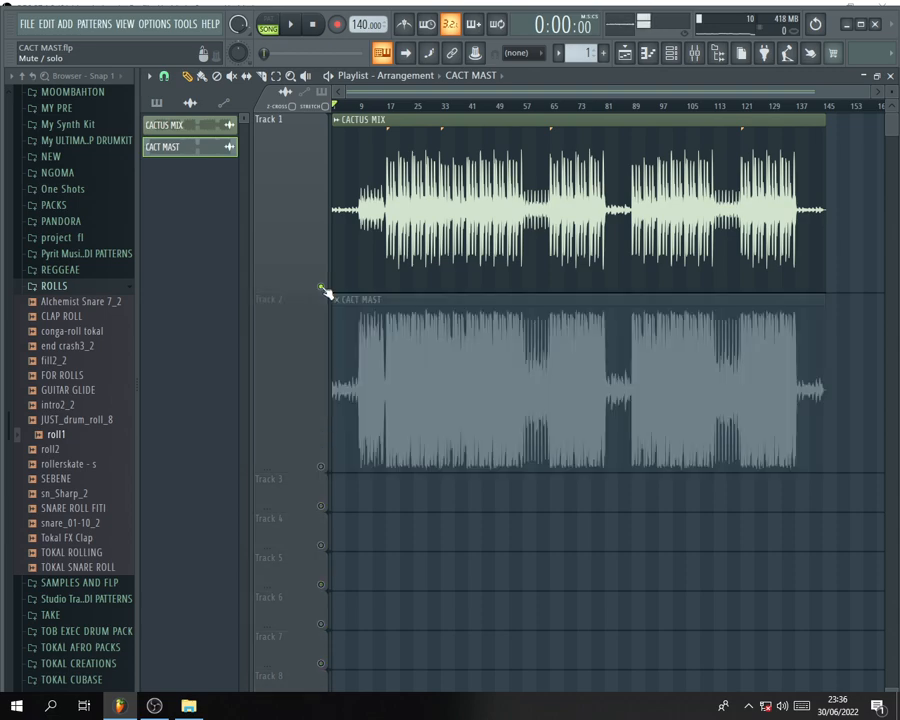
left_click(388, 108)
scroll(390, 110, "up", 1)
scroll(395, 258, "up", 4)
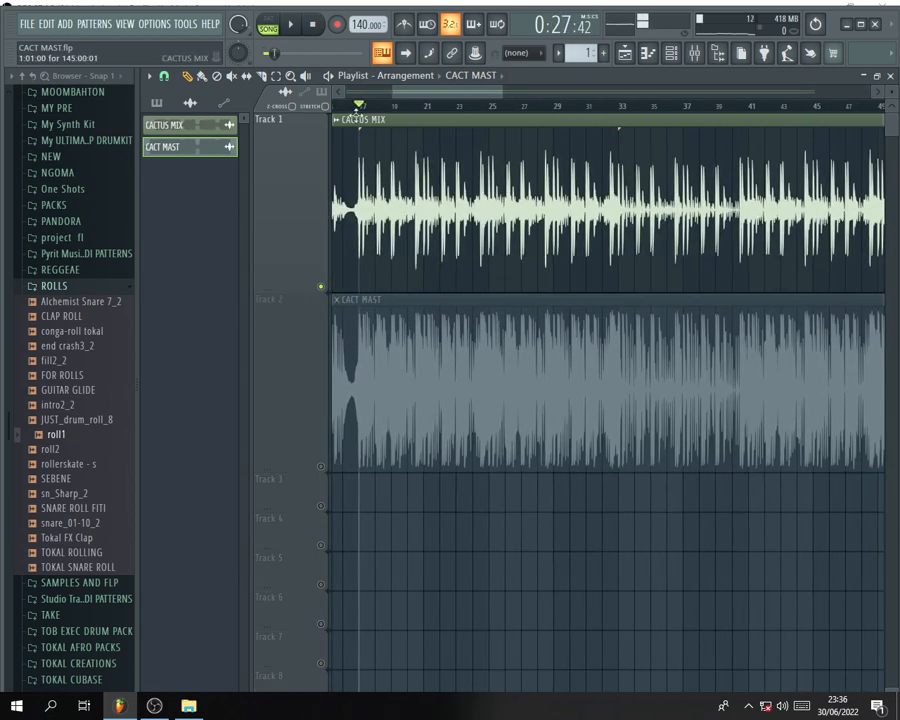
left_click_drag(361, 107, 620, 144)
scroll(610, 314, "down", 3)
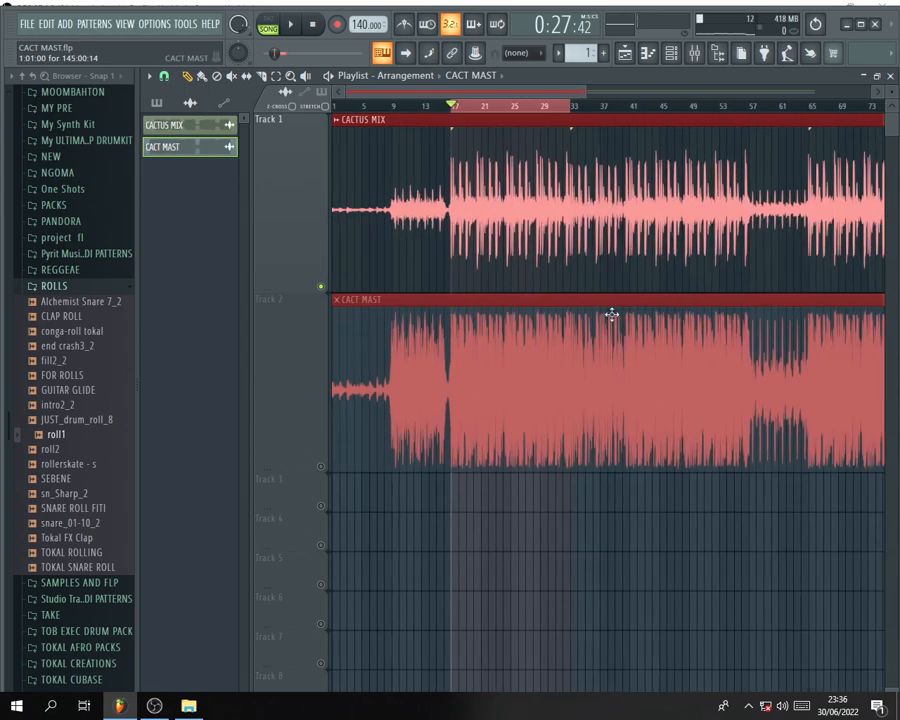
left_click(513, 533)
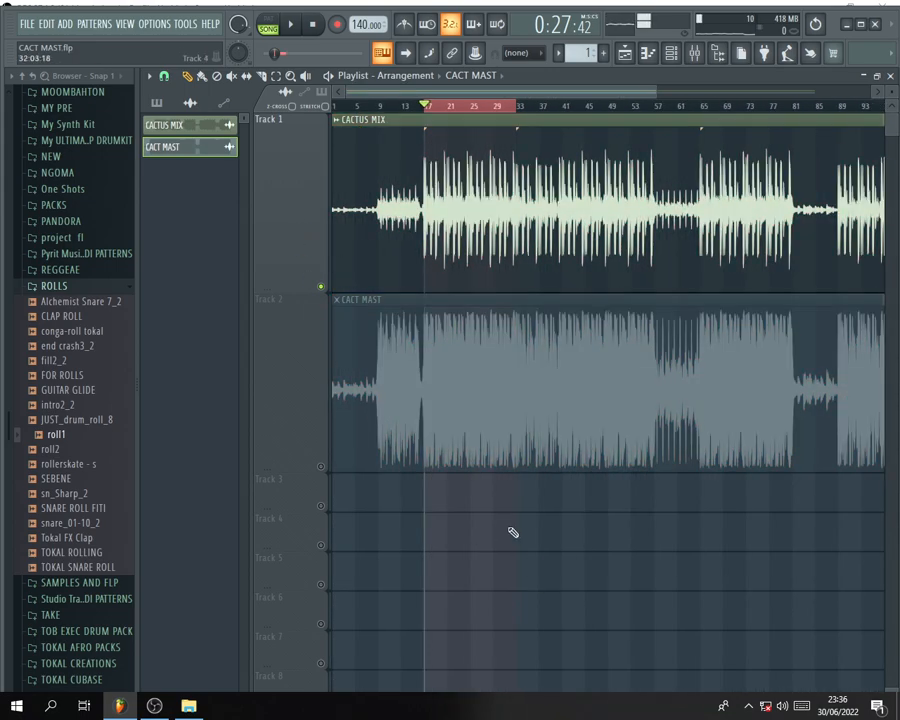
Play the selected section of CACTUS MIX, and play the same section of CACT MAST with Track 2 soloed.
key("space")
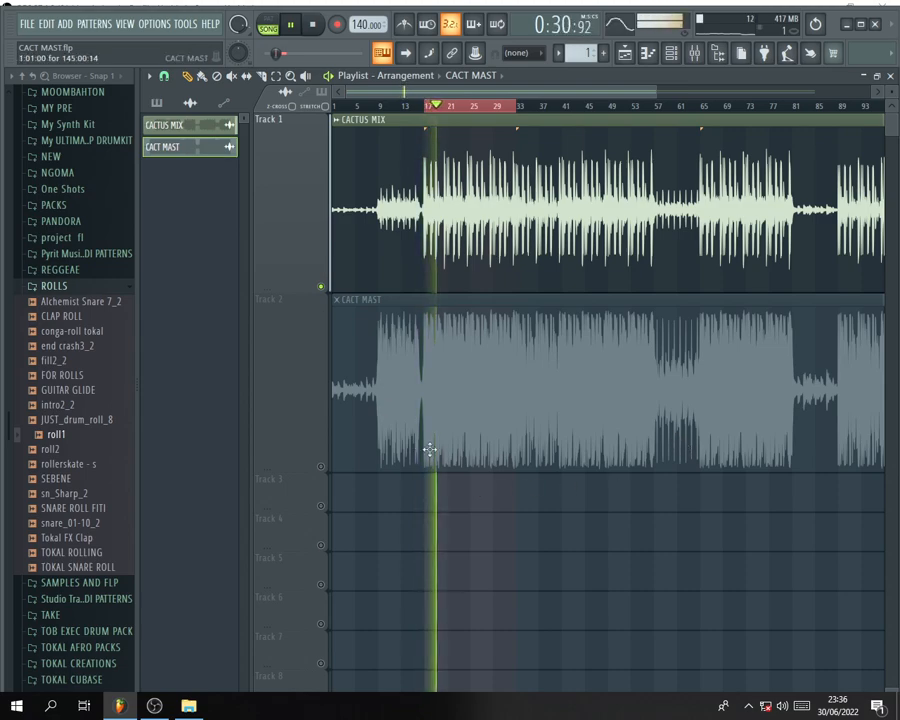
scroll(420, 454, "up", 2)
scroll(419, 454, "up", 2)
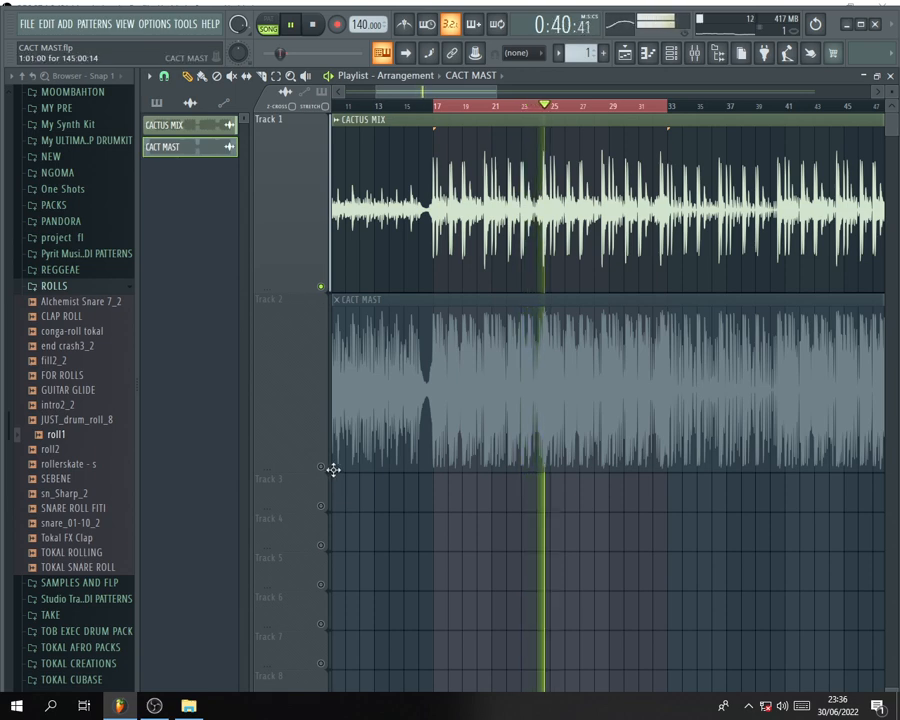
key("space")
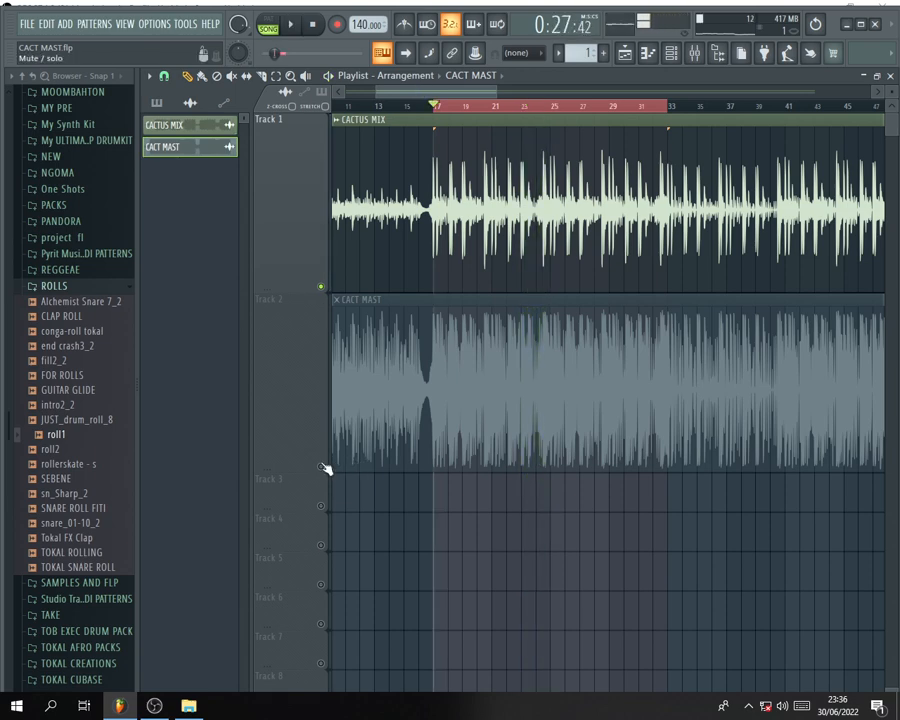
right_click(322, 467)
key("space")
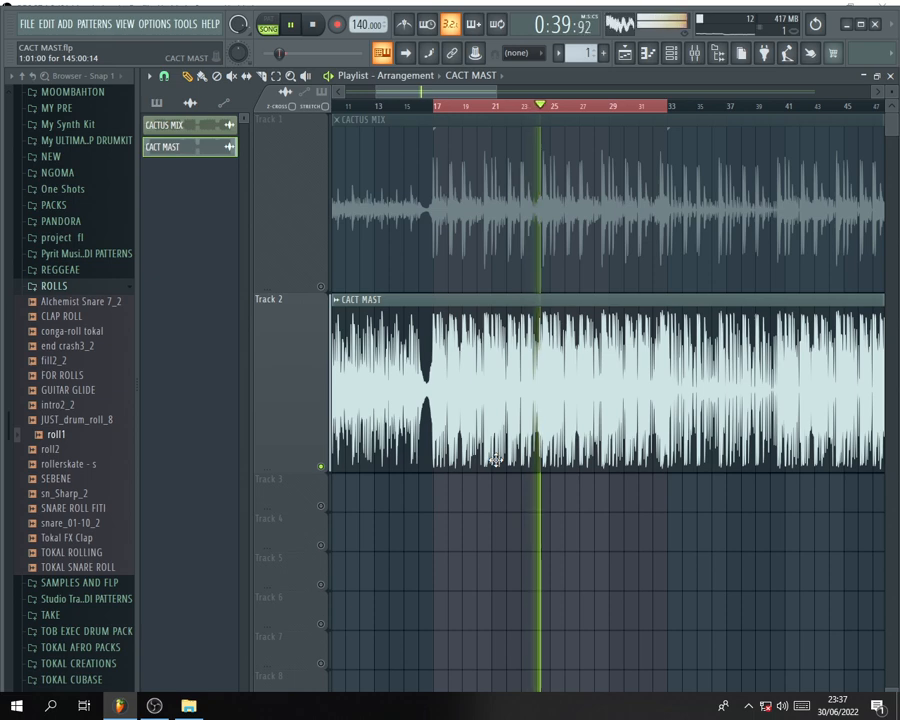
Compare mix and master again by replaying the selected section with Track 1 soloed and with Track 2 soloed.
right_click(324, 289)
key("space")
key("space")
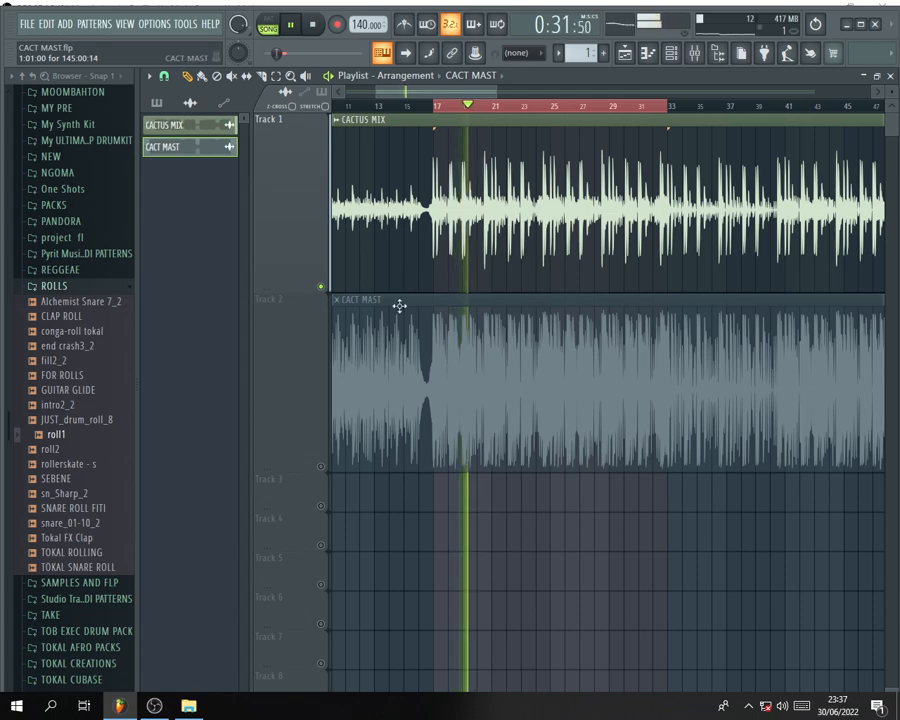
key("space")
right_click(321, 467)
key("space")
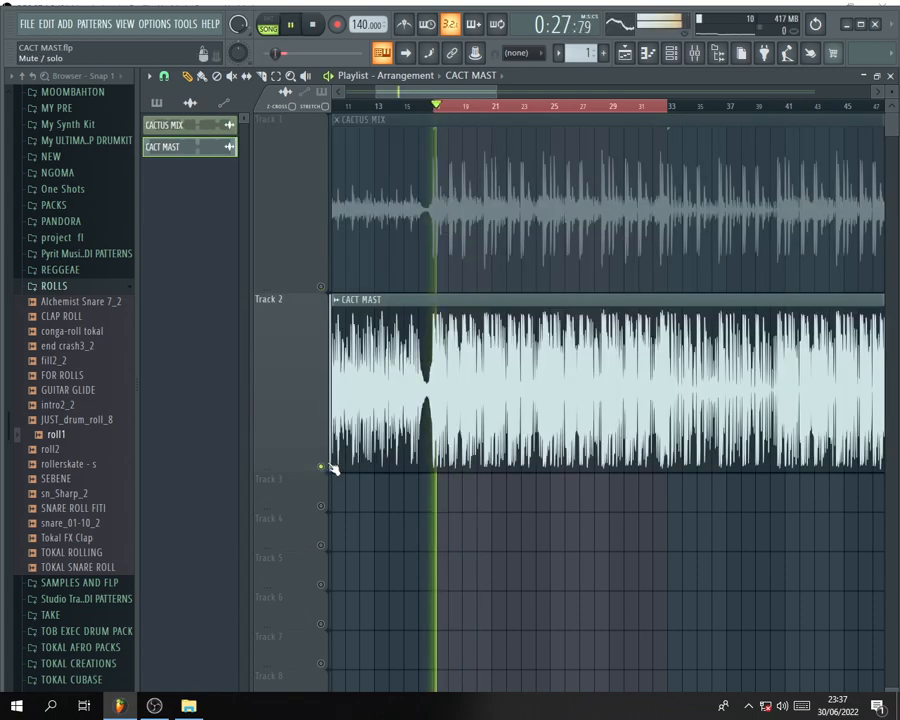
scroll(463, 241, "up", 3)
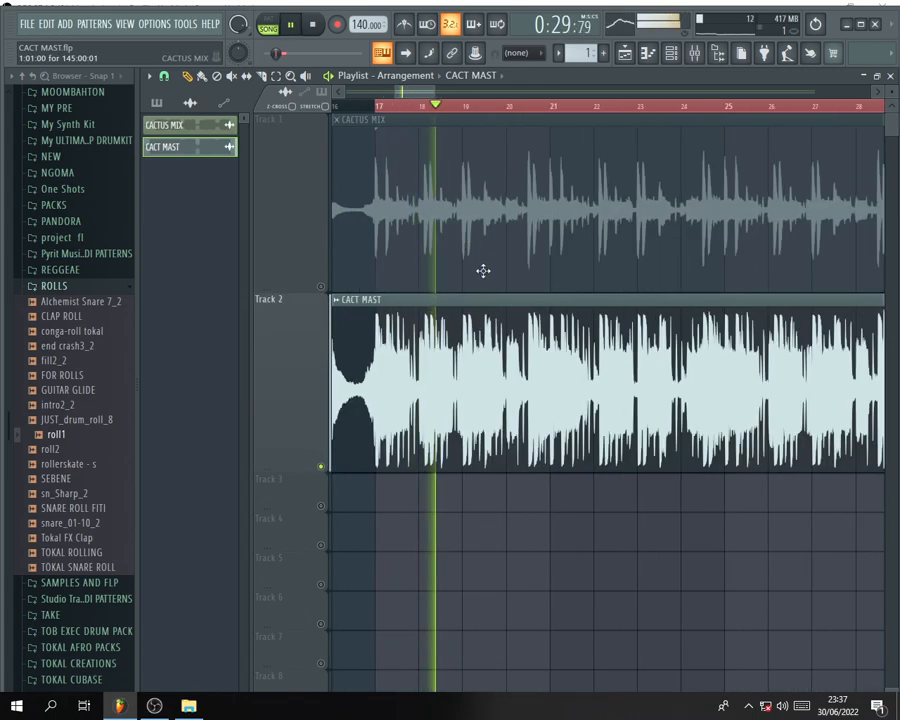
scroll(560, 330, "down", 5)
scroll(595, 365, "down", 2)
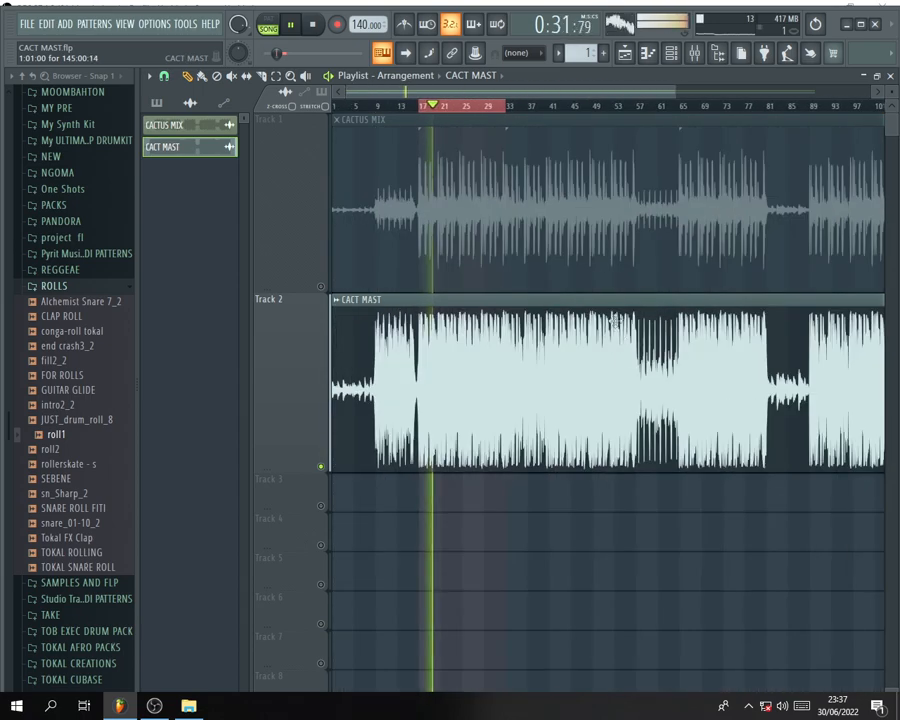
Stop playback, clear the time selection and return the playback position to the start of the song.
key("space")
left_click(455, 106)
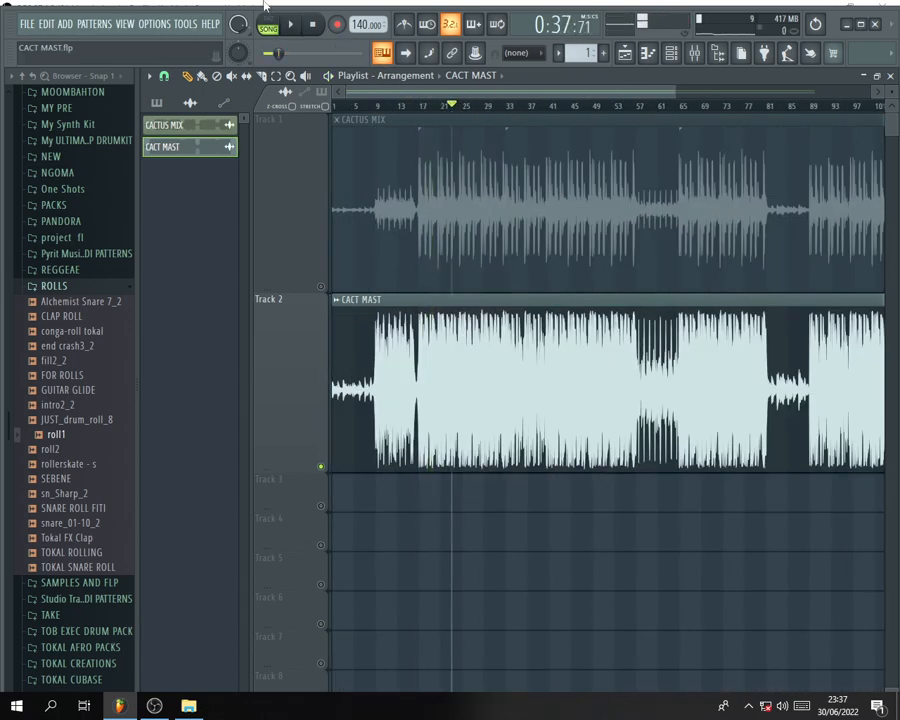
scroll(300, 462, "up", 6)
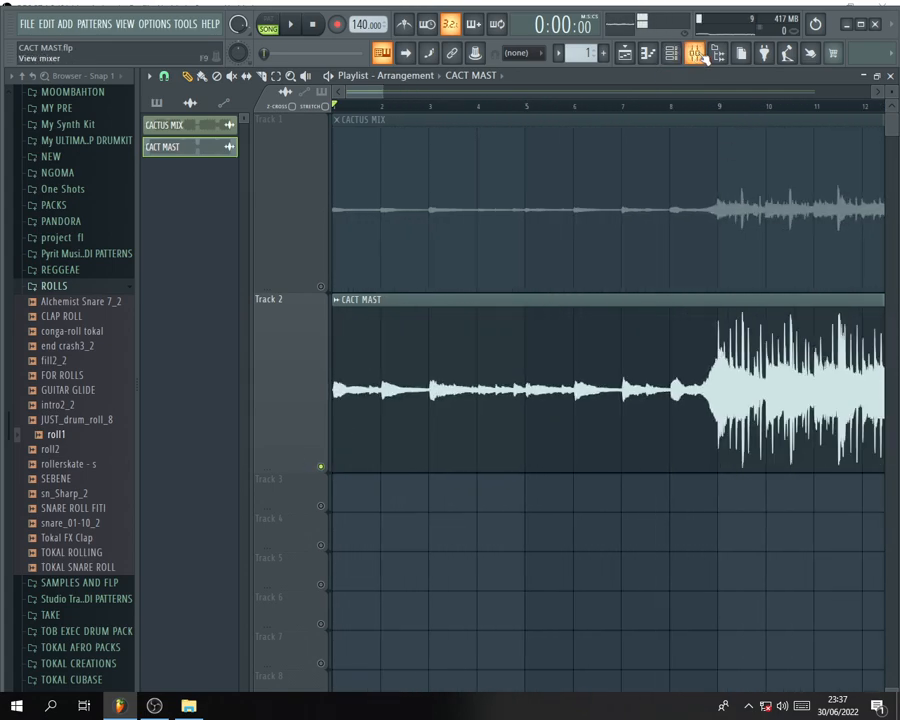
scroll(535, 444, "down", 4)
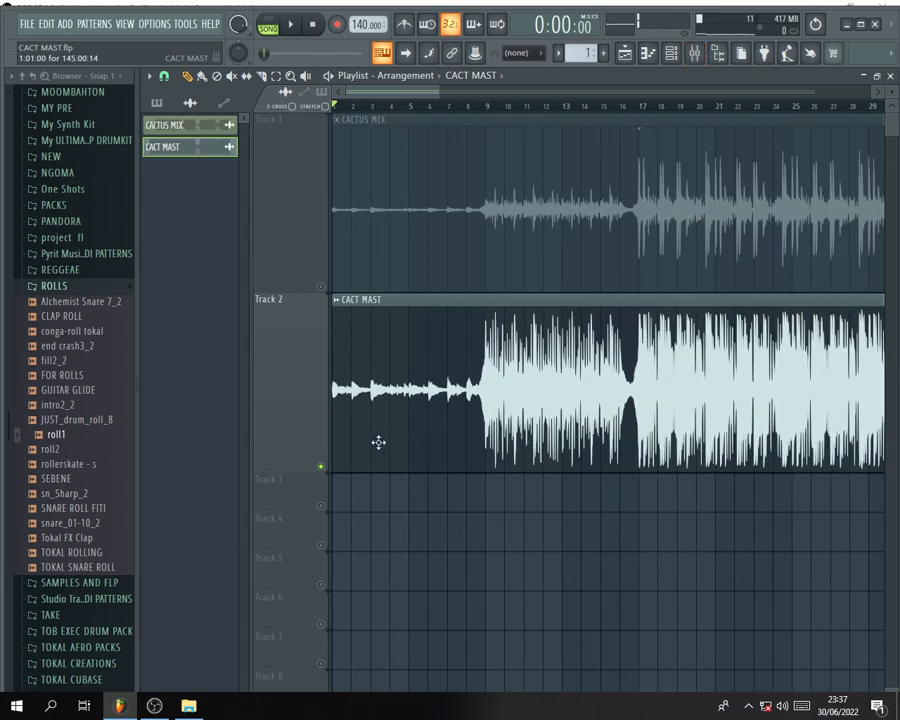
scroll(299, 457, "up", 5)
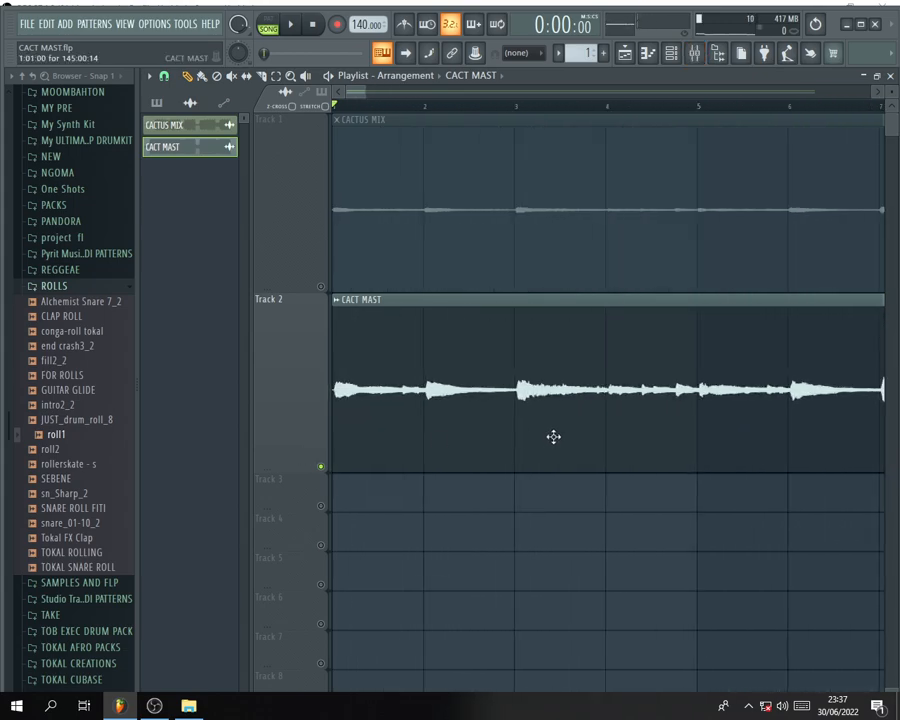
scroll(553, 436, "down", 3)
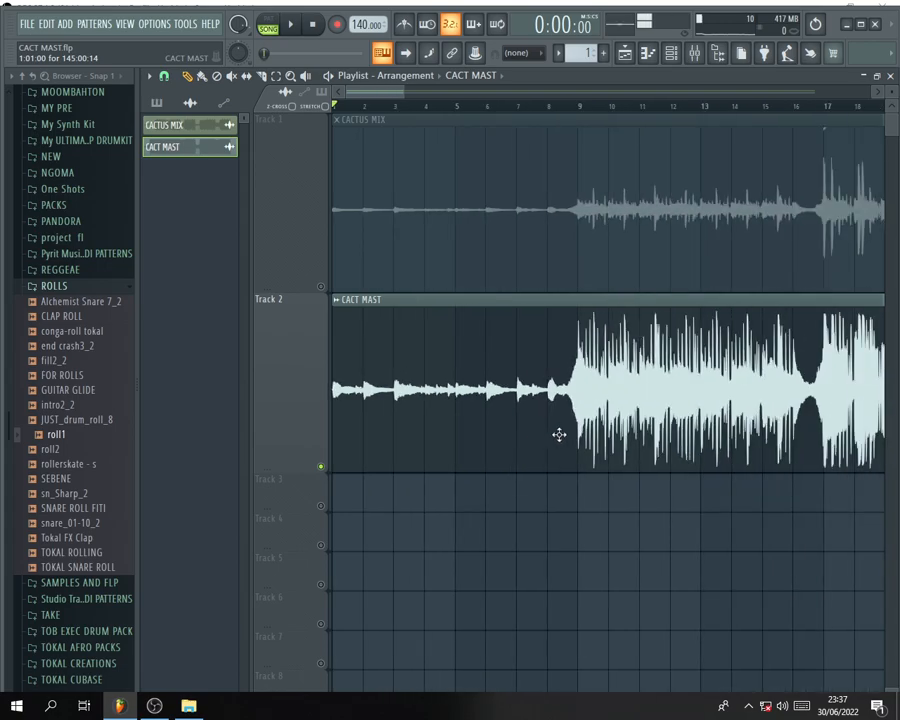
scroll(568, 428, "down", 2)
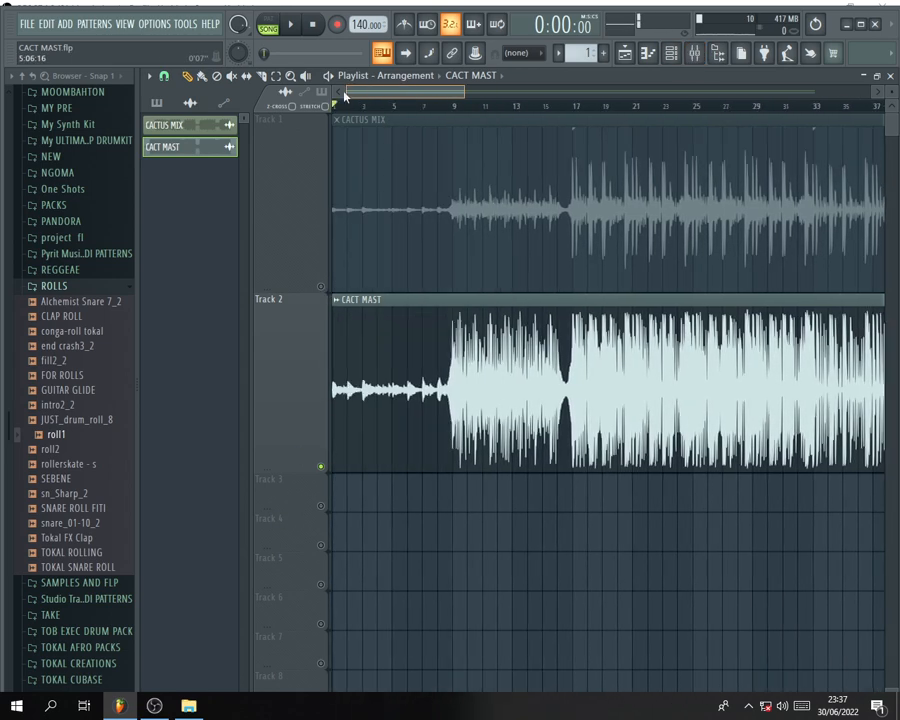
Solo Track 1 and check the effect chains of Insert 5 and the master track in the mixer.
right_click(324, 288)
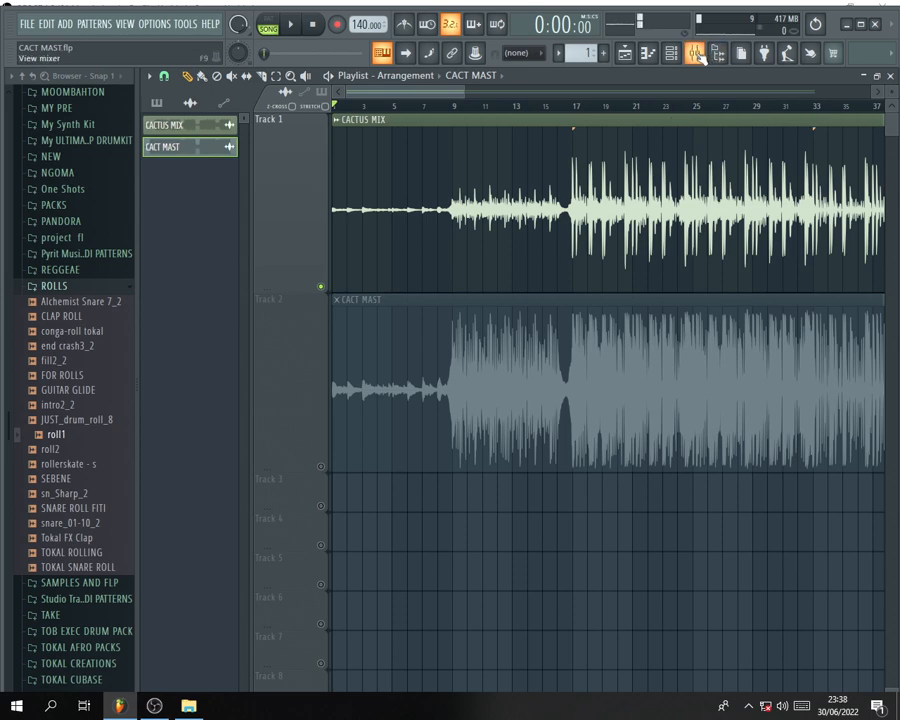
scroll(394, 95, "down", 2)
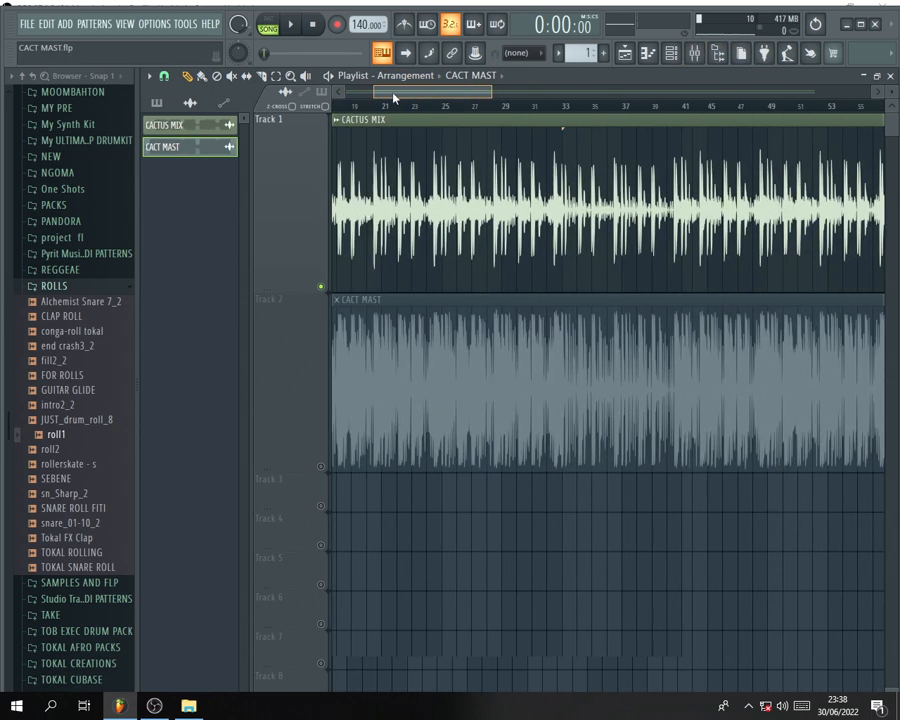
scroll(394, 95, "up", 2)
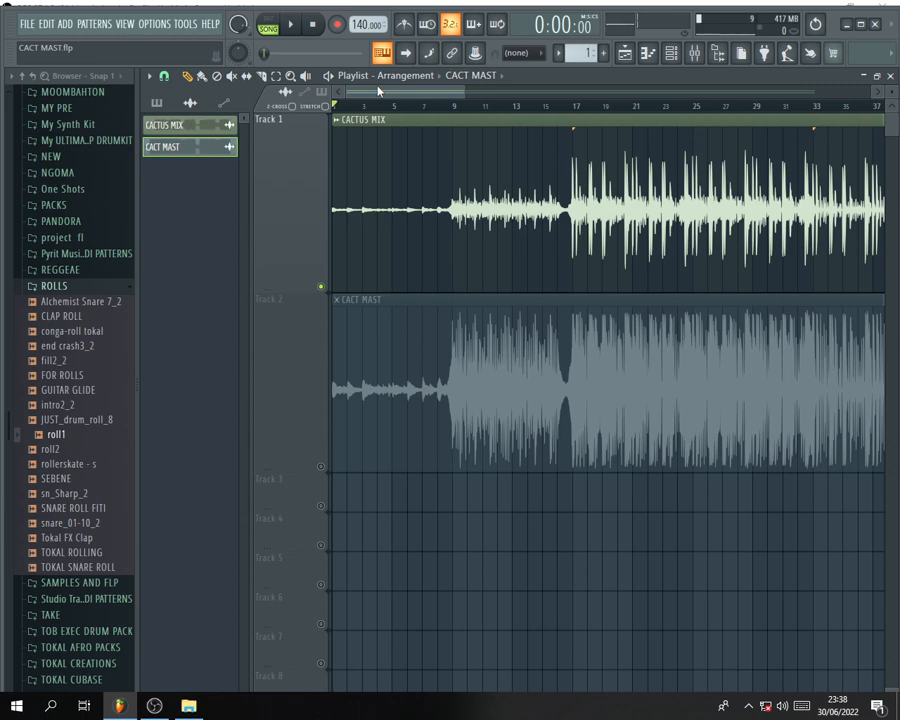
left_click(699, 54)
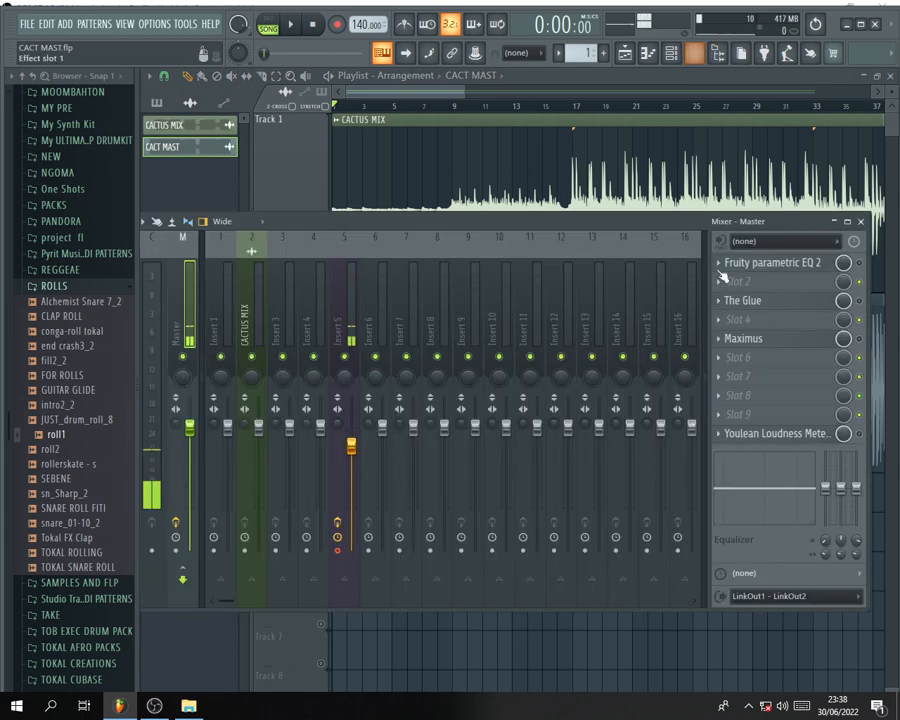
left_click(343, 313)
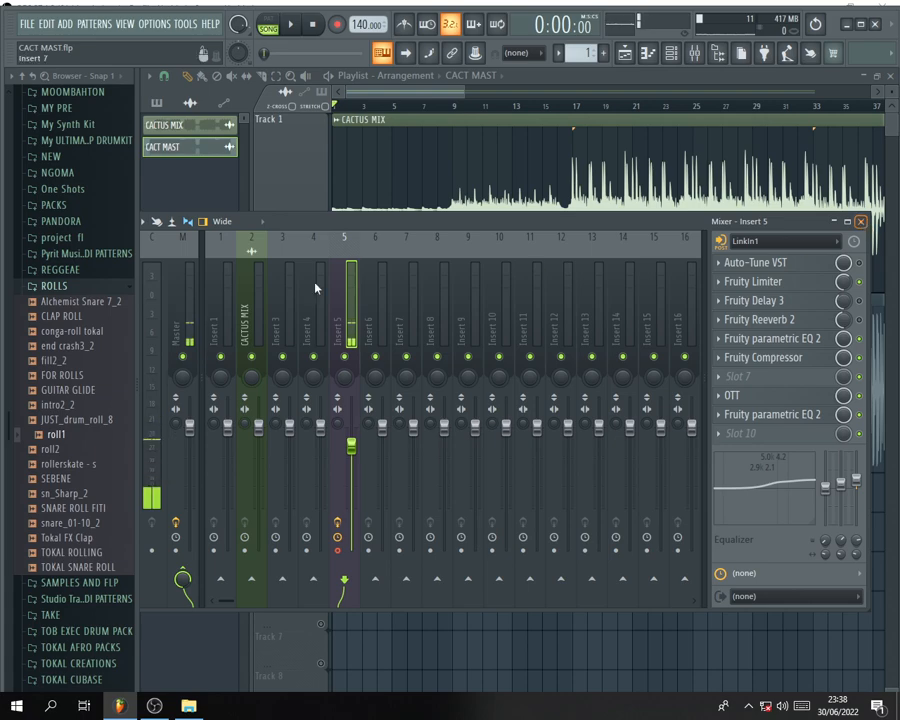
left_click(184, 322)
left_click(860, 222)
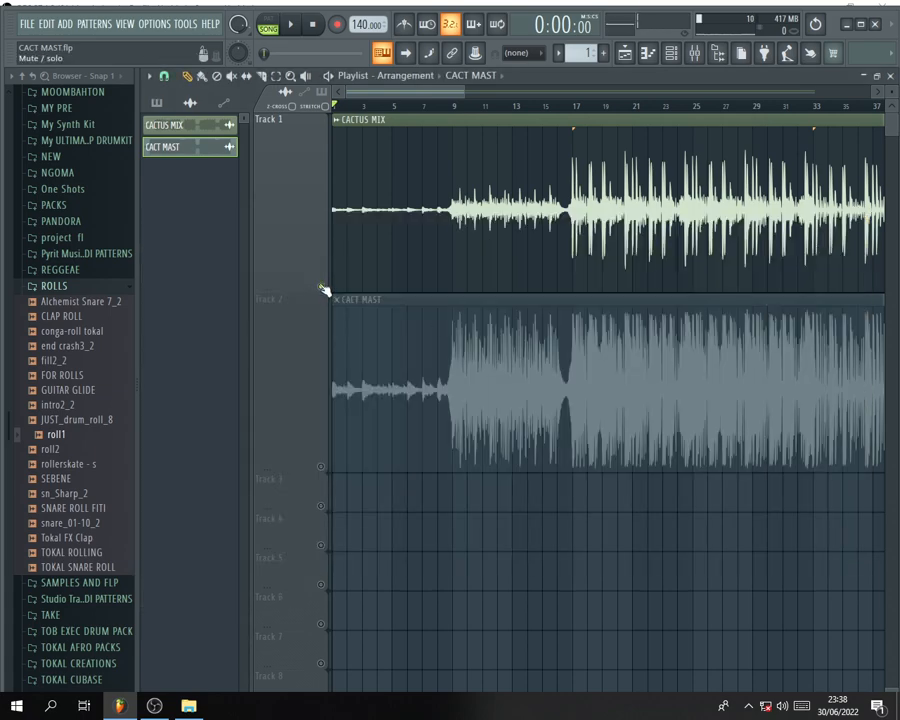
Play the original mix from the start of the song and mute mixer track Insert 5.
key("space")
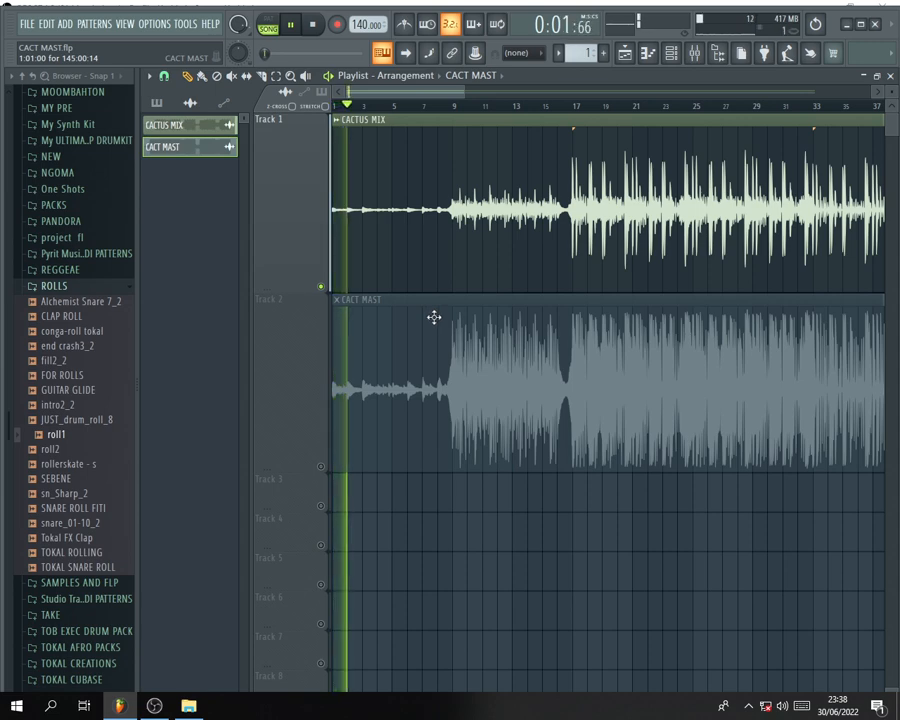
left_click(694, 53)
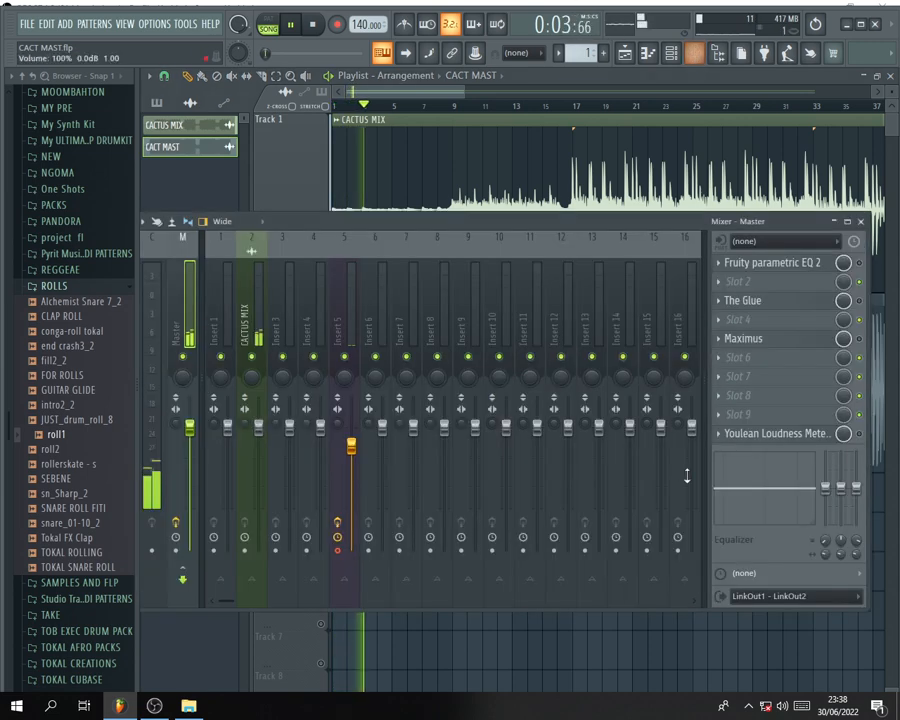
left_click(345, 357)
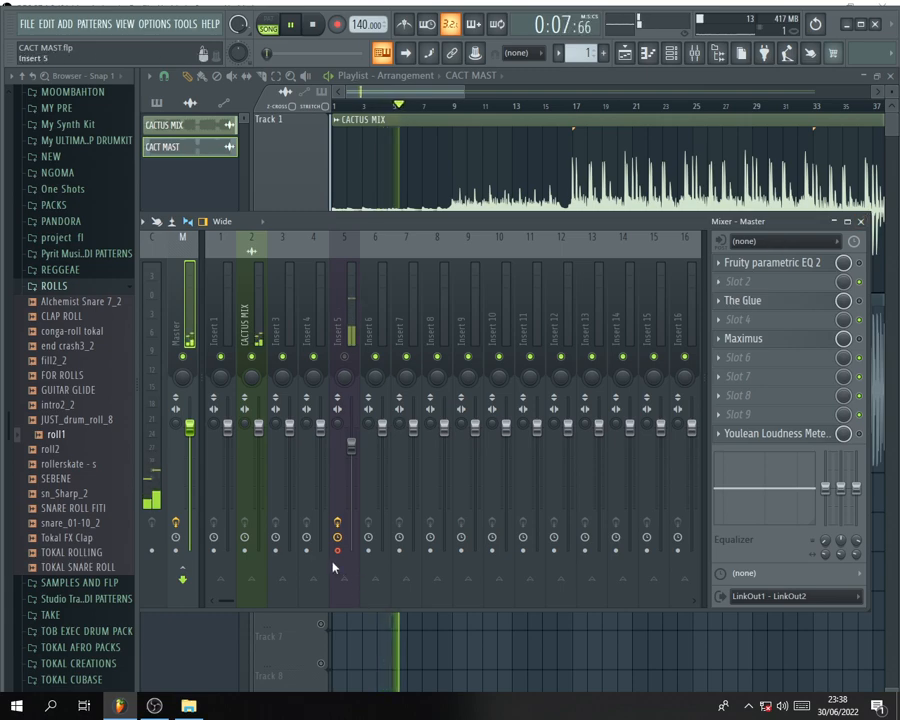
left_click(860, 223)
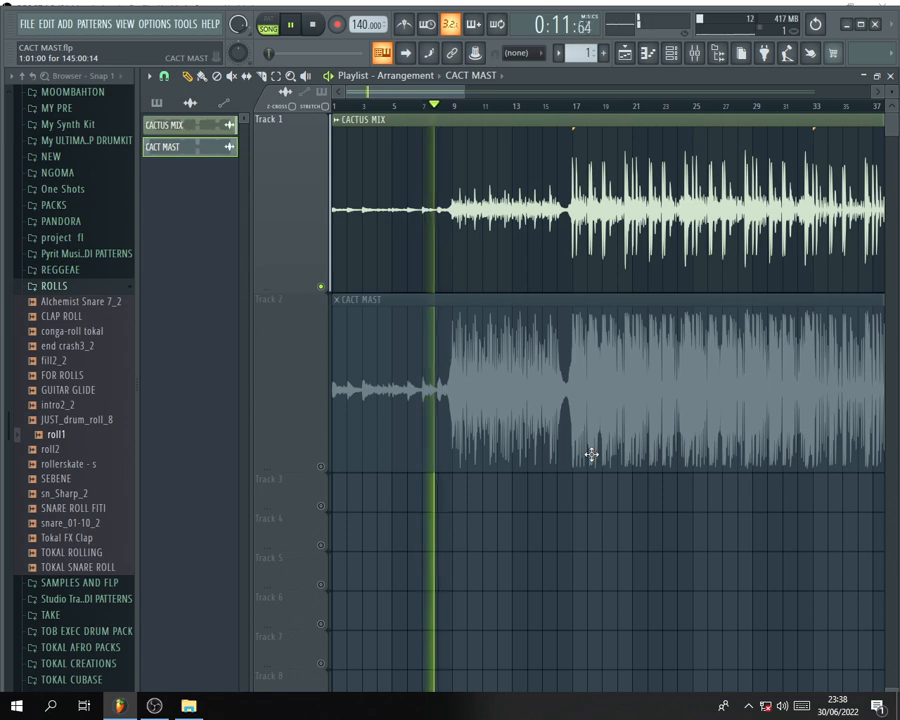
Solo Track 2 during playback to hear CACT MAST instead of CACTUS MIX.
right_click(321, 467)
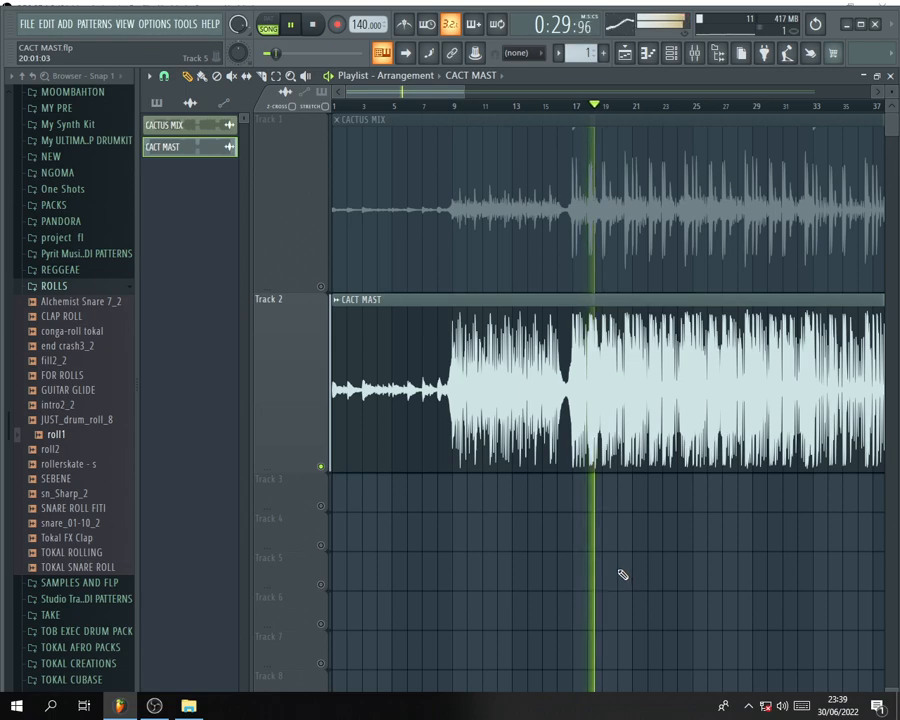
scroll(630, 604, "down", 2)
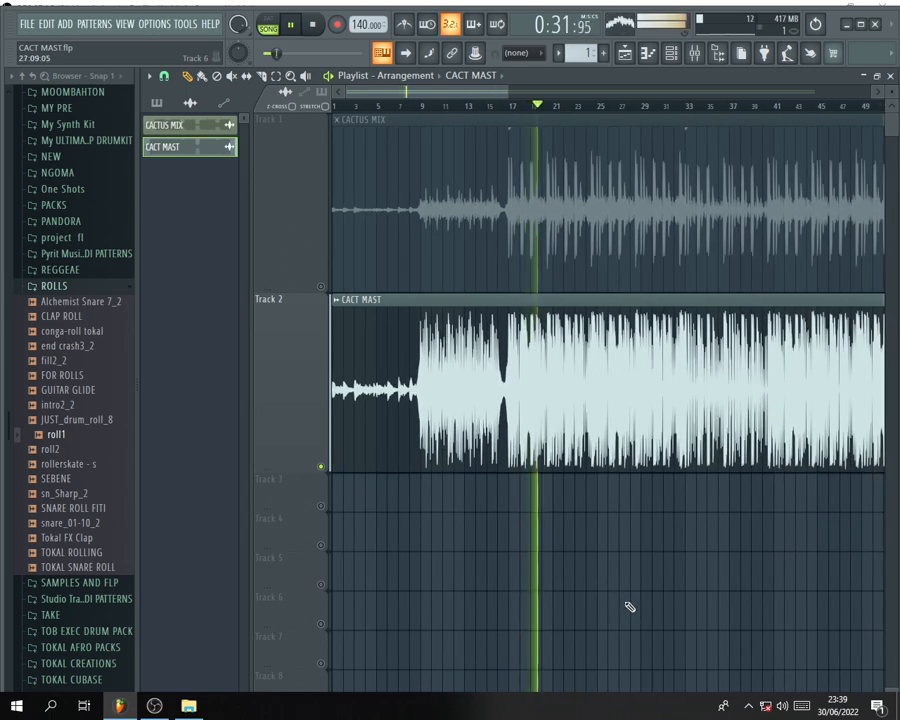